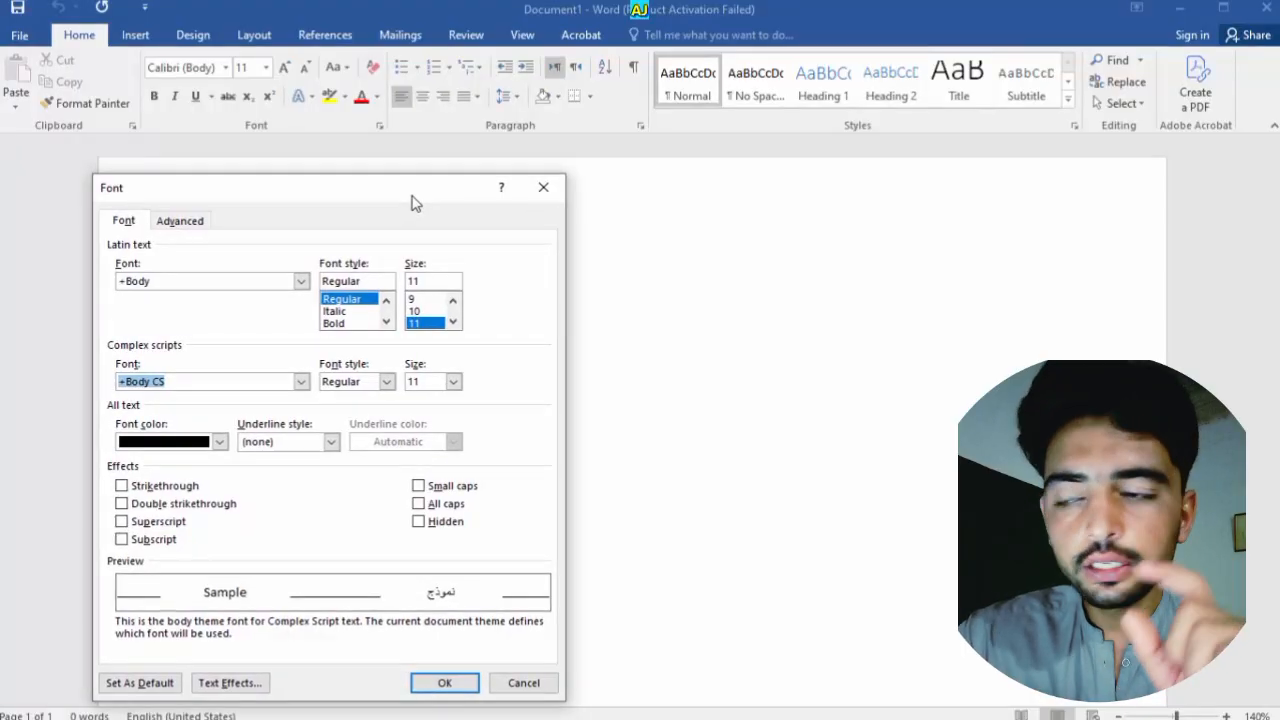
Close the Font dialog, leaving the blank document in Calibri (Body) 11
click(528, 192)
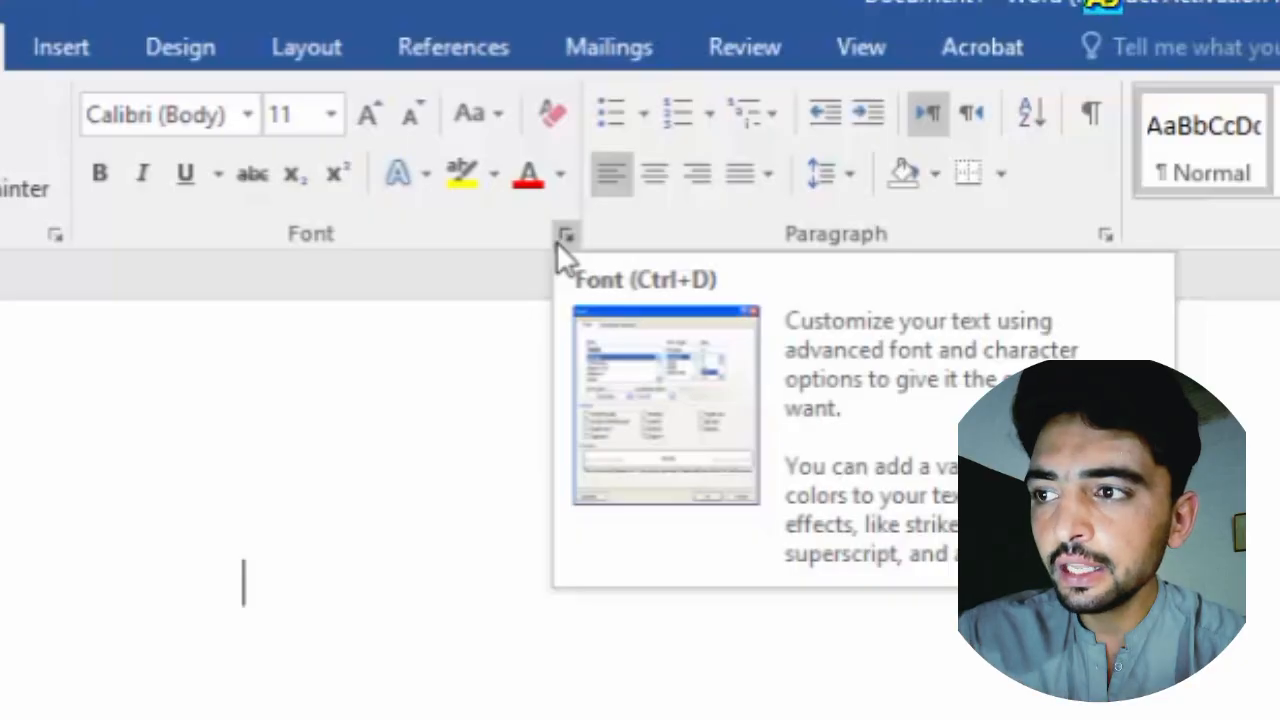
click(556, 241)
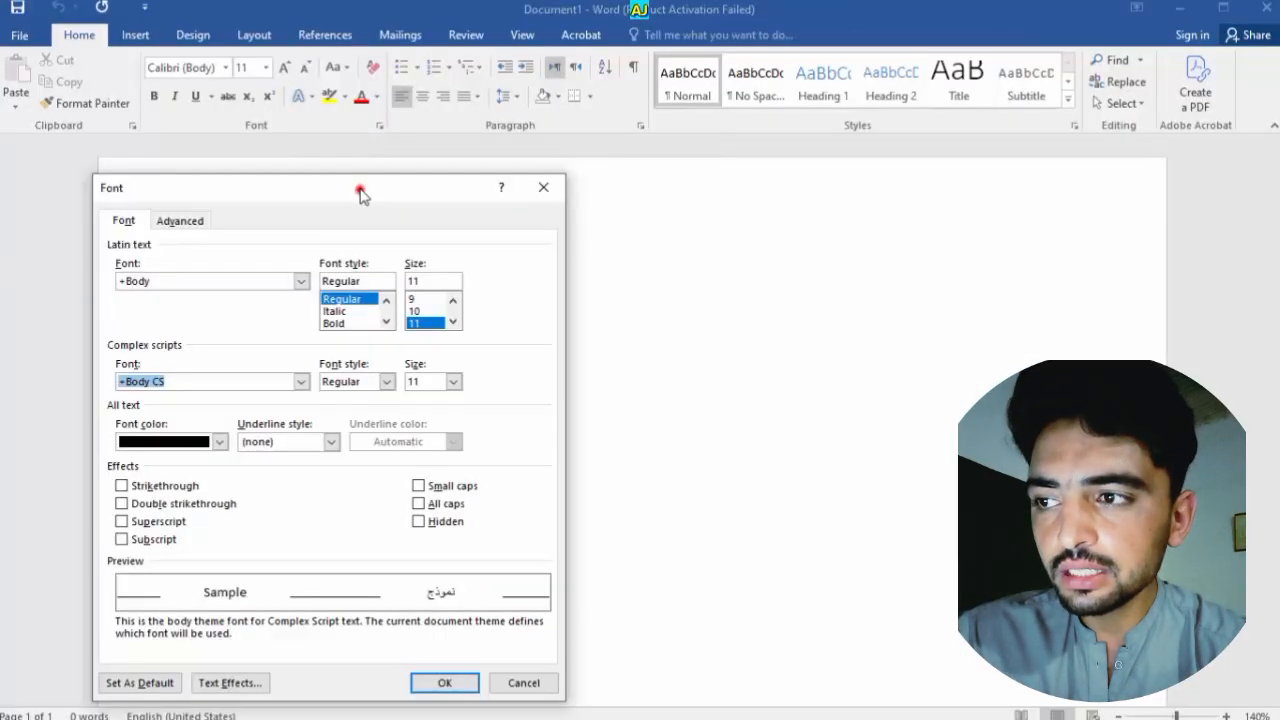
drag(520, 369, 394, 349)
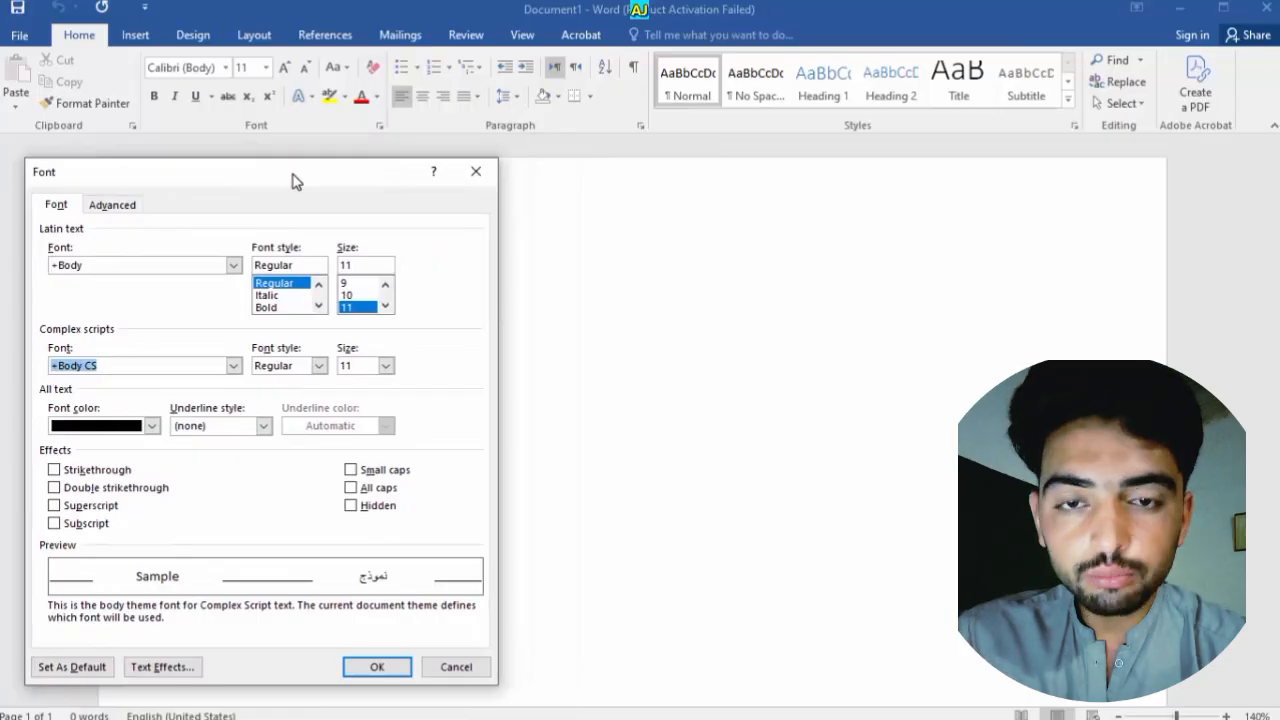
click(474, 171)
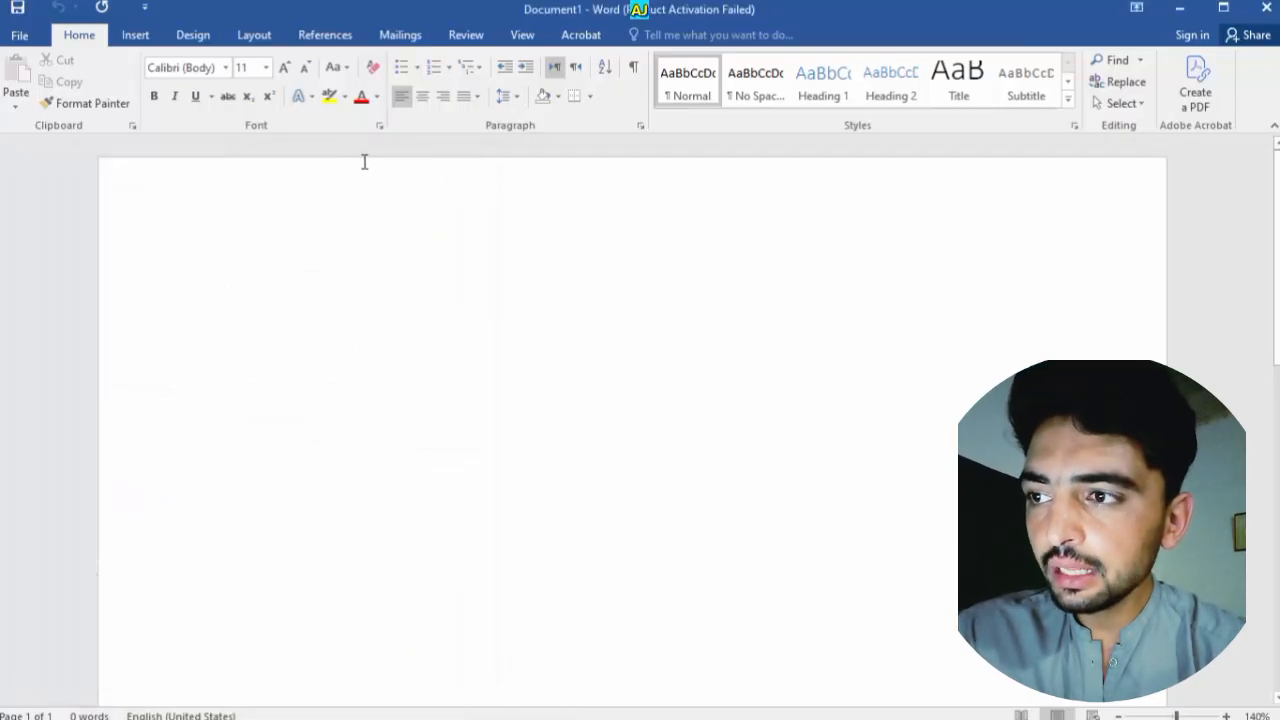
key(ctrl+d)
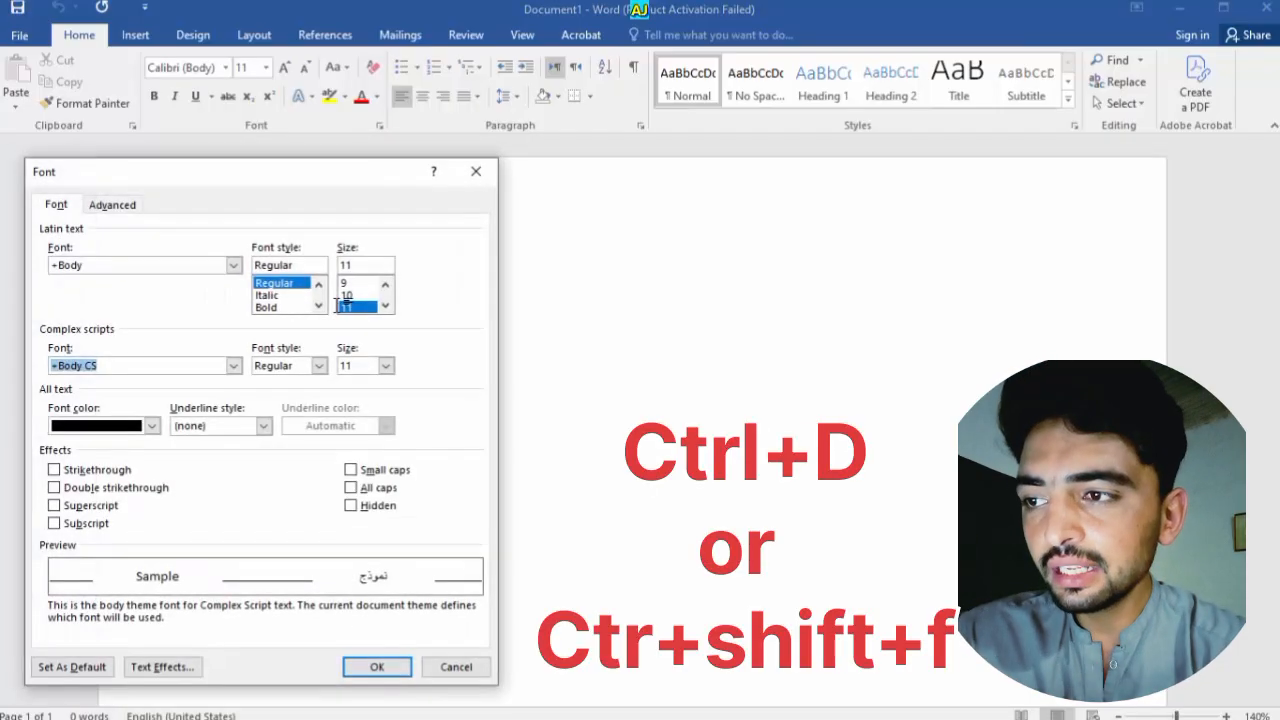
click(474, 170)
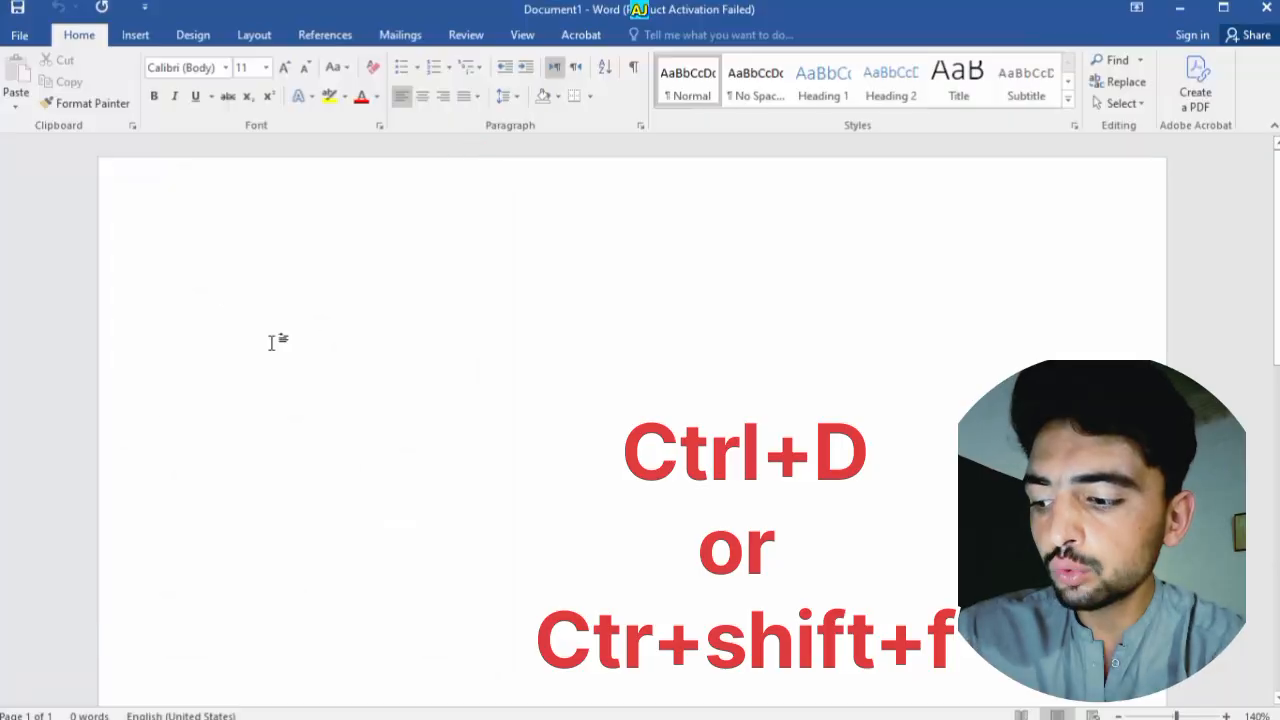
key(ctrl+shift+f)
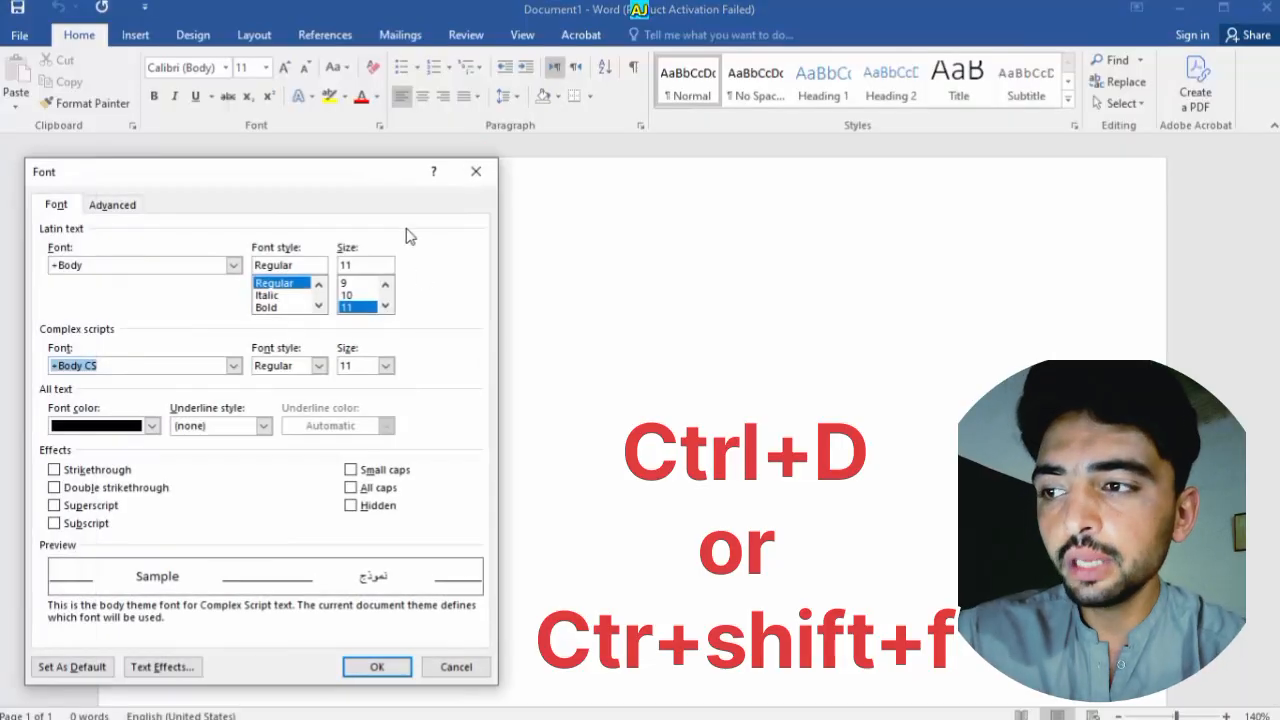
drag(334, 160, 370, 168)
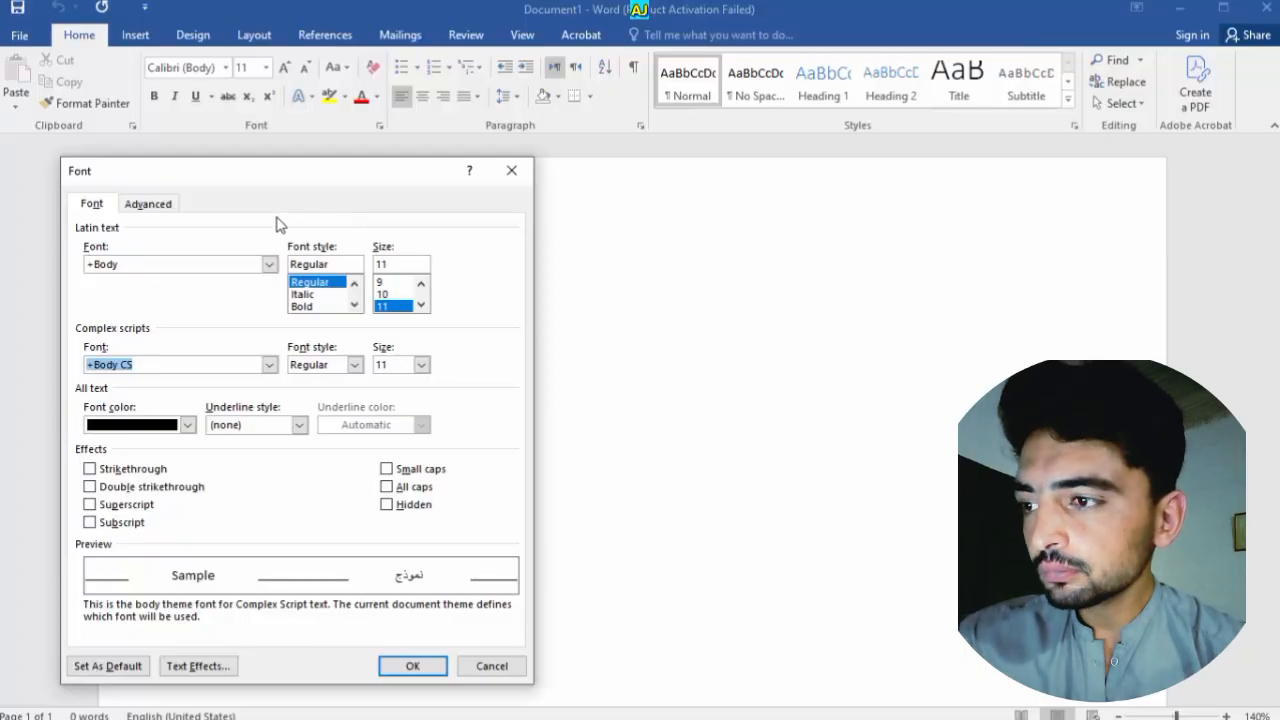
click(170, 205)
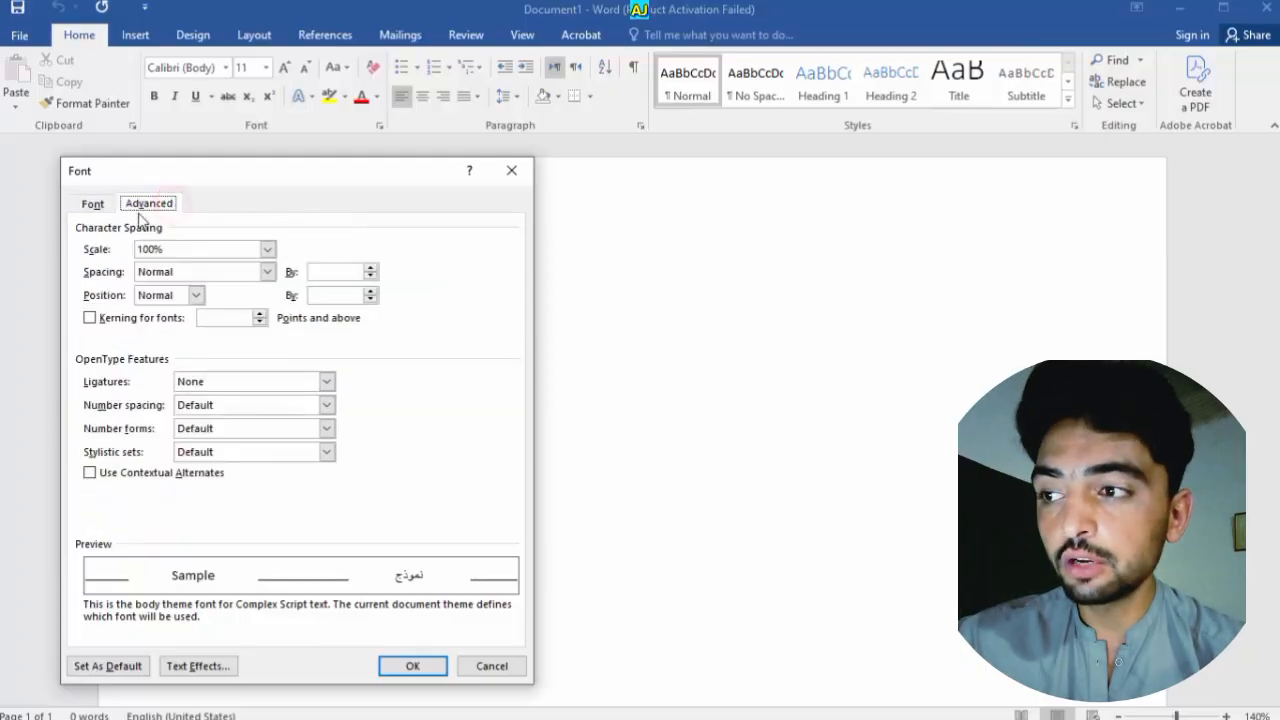
click(98, 204)
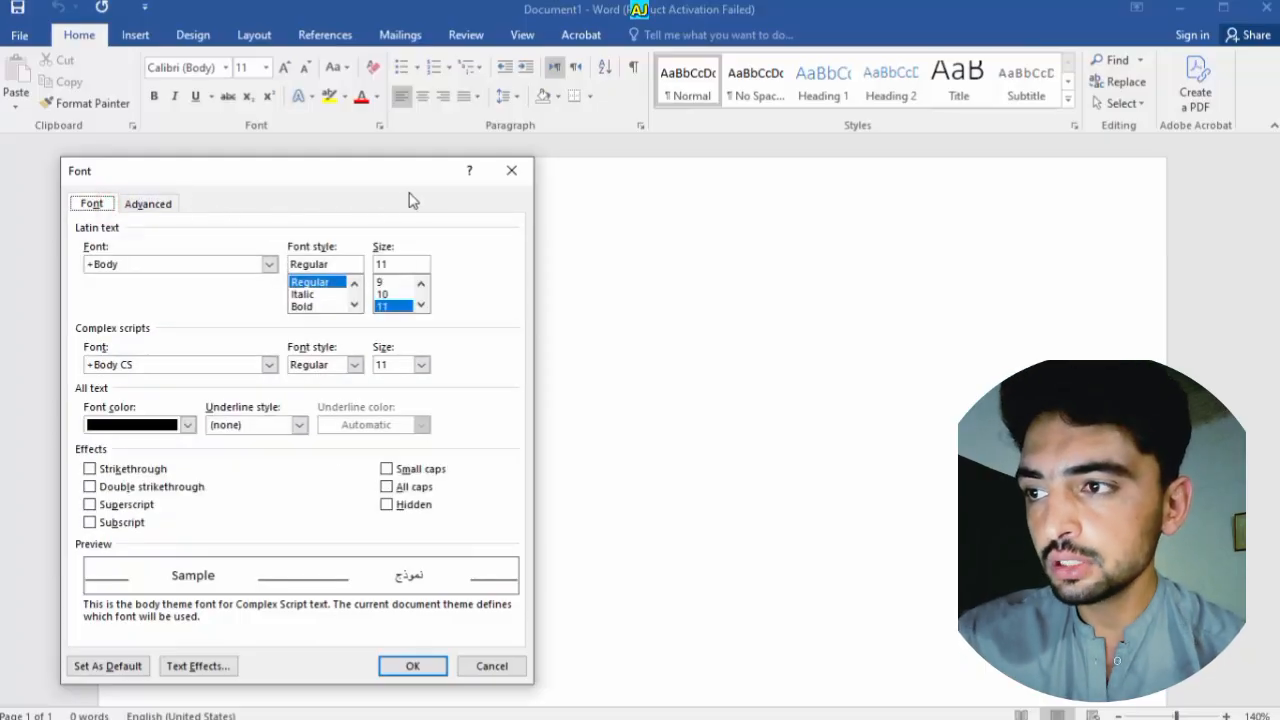
drag(420, 188, 928, 210)
click(1006, 198)
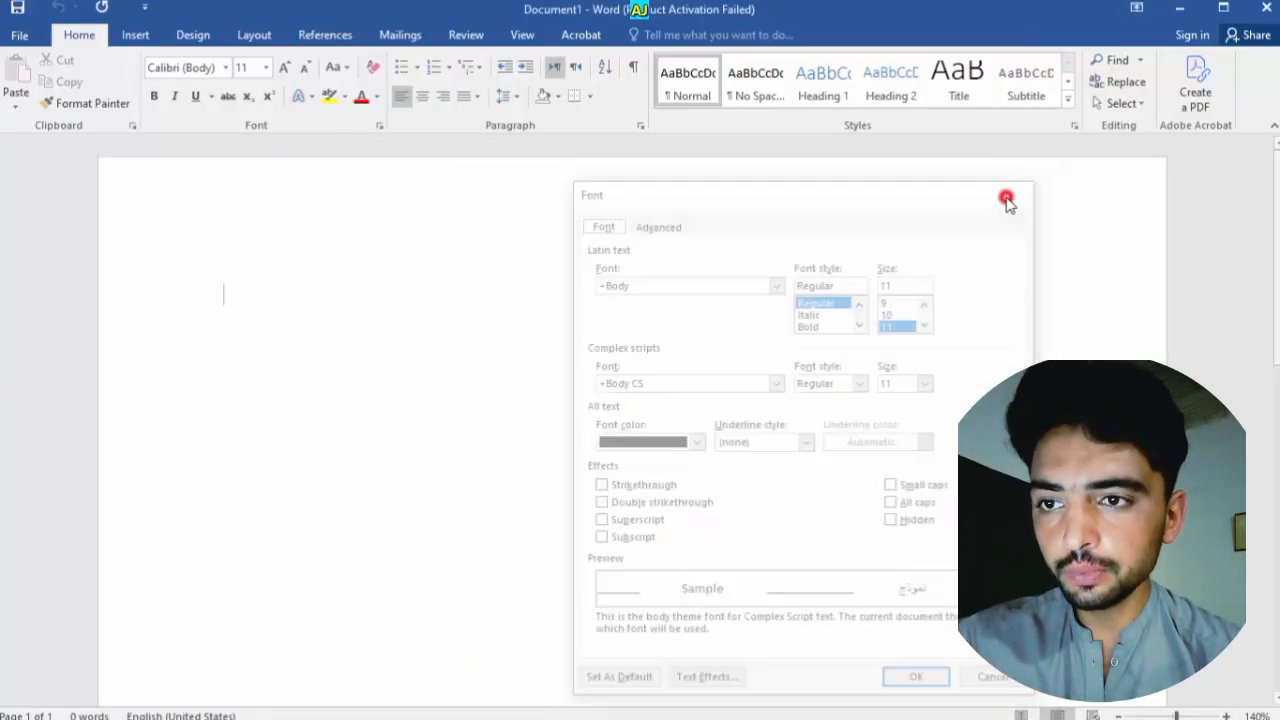
scroll(337, 188, up, 3)
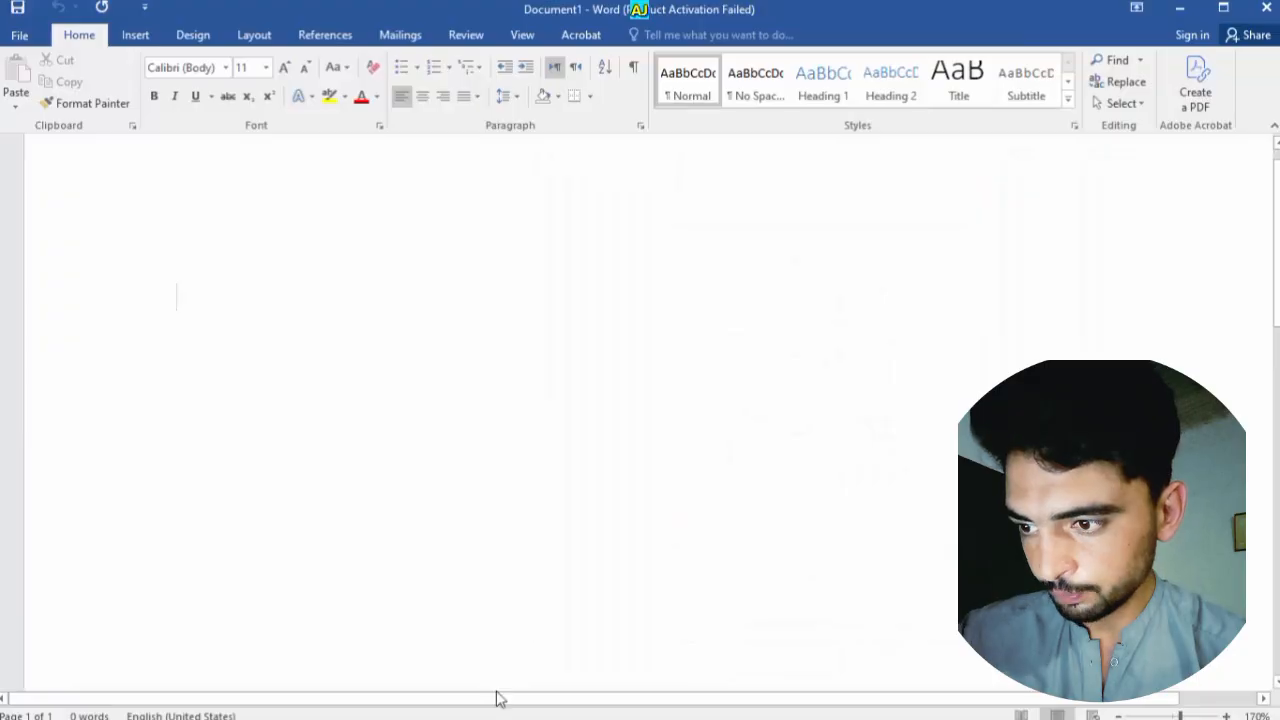
Type the person's full name on the first line of the blank page
drag(494, 694, 508, 694)
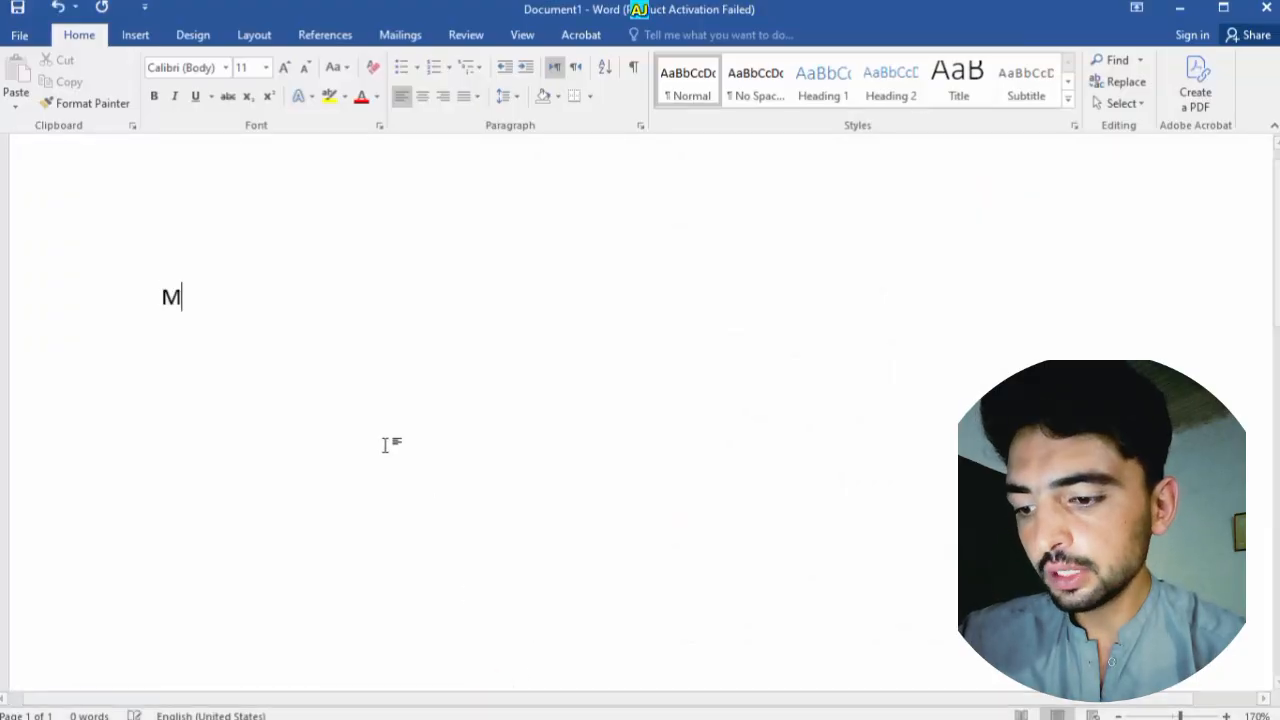
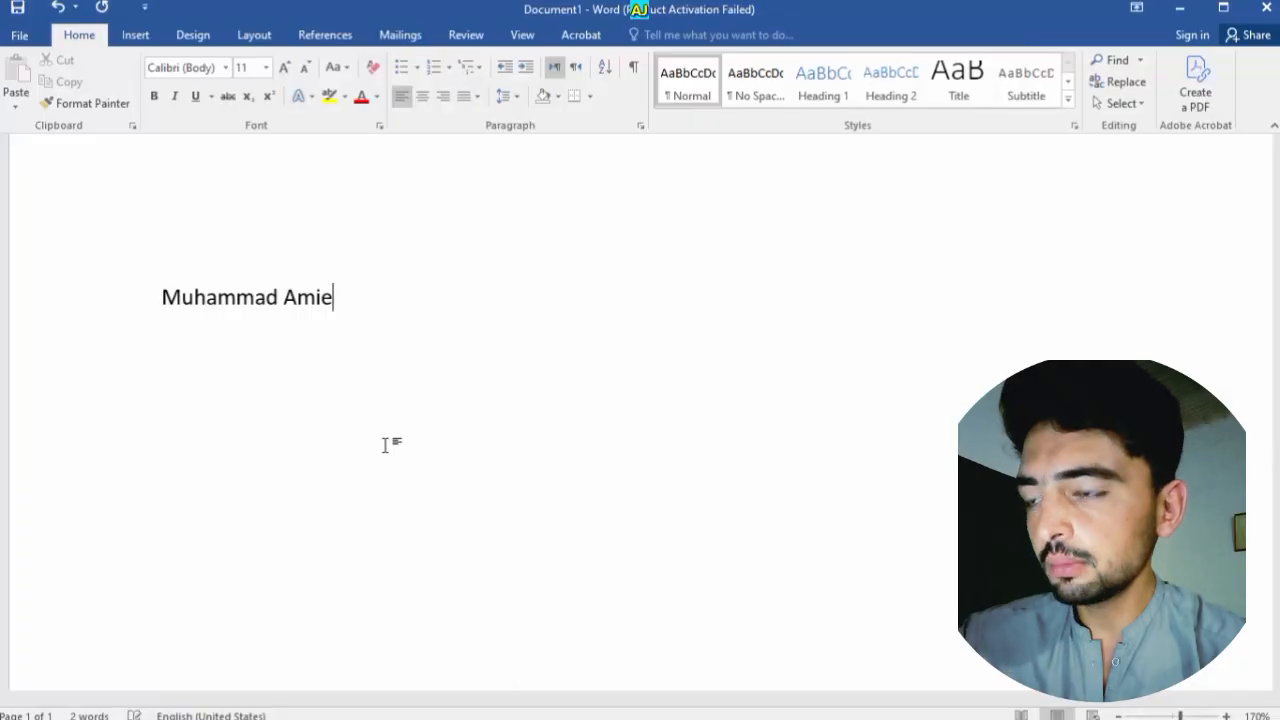
scroll(357, 407, up, 9)
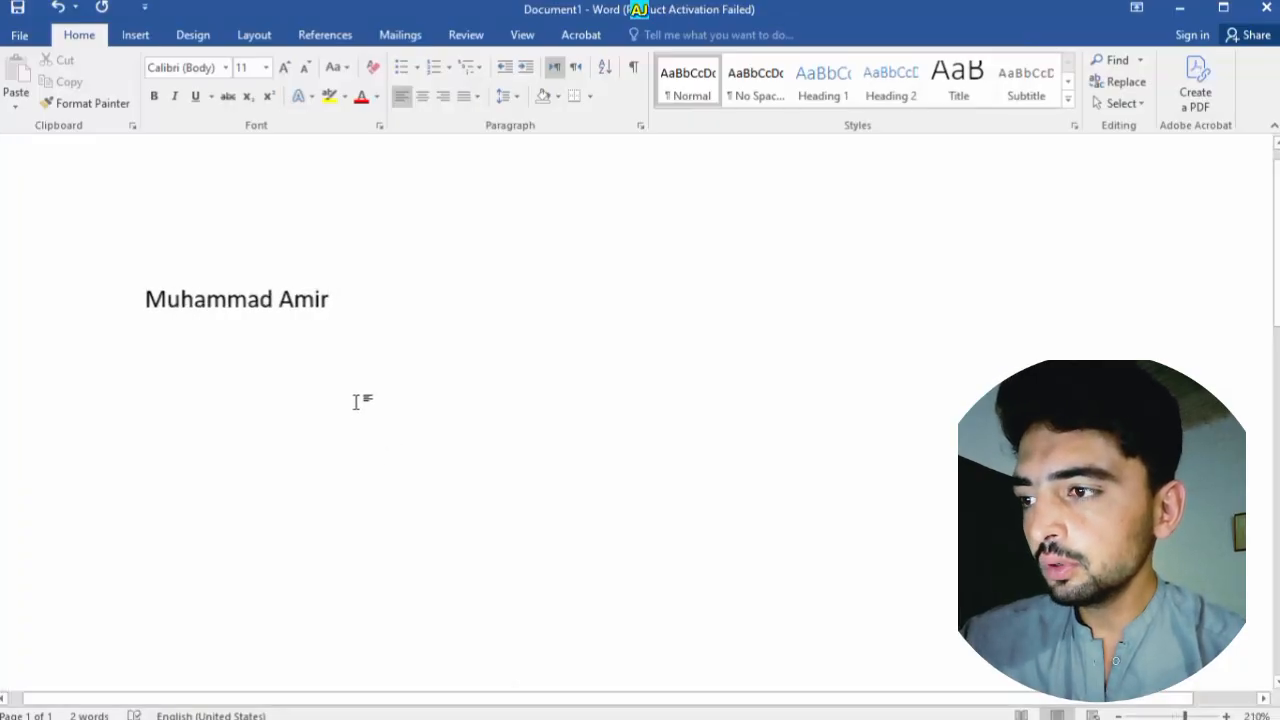
Grow the selected name from 11 to 22 pt Calibri
drag(331, 329, 86, 214)
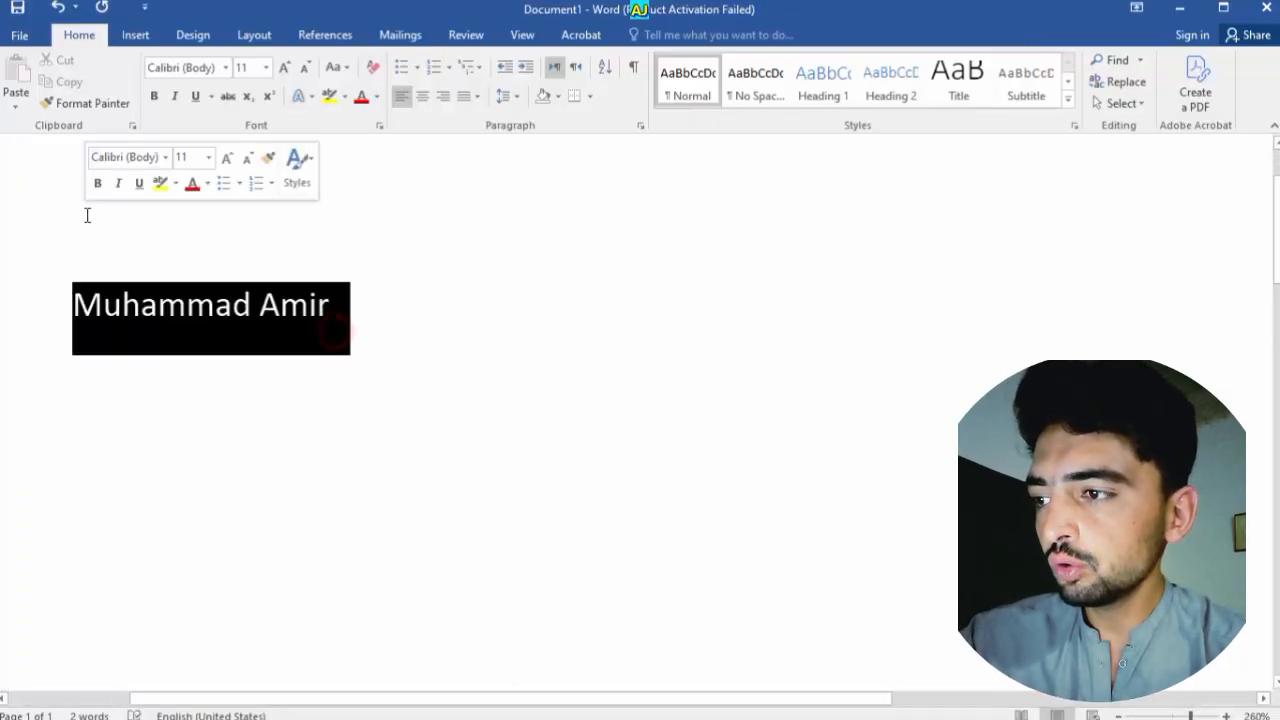
click(284, 67)
click(284, 67)
click(284, 67)
click(284, 67)
click(284, 67)
click(284, 67)
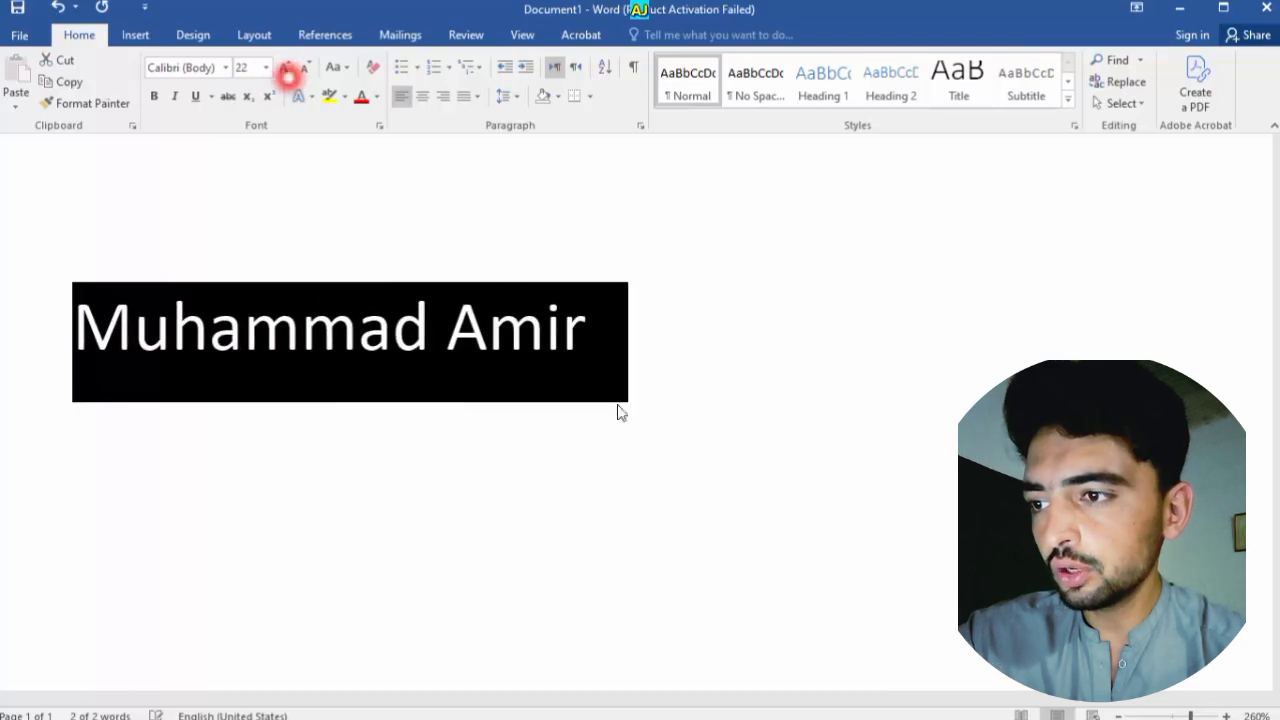
click(617, 406)
click(590, 369)
drag(585, 369, 143, 271)
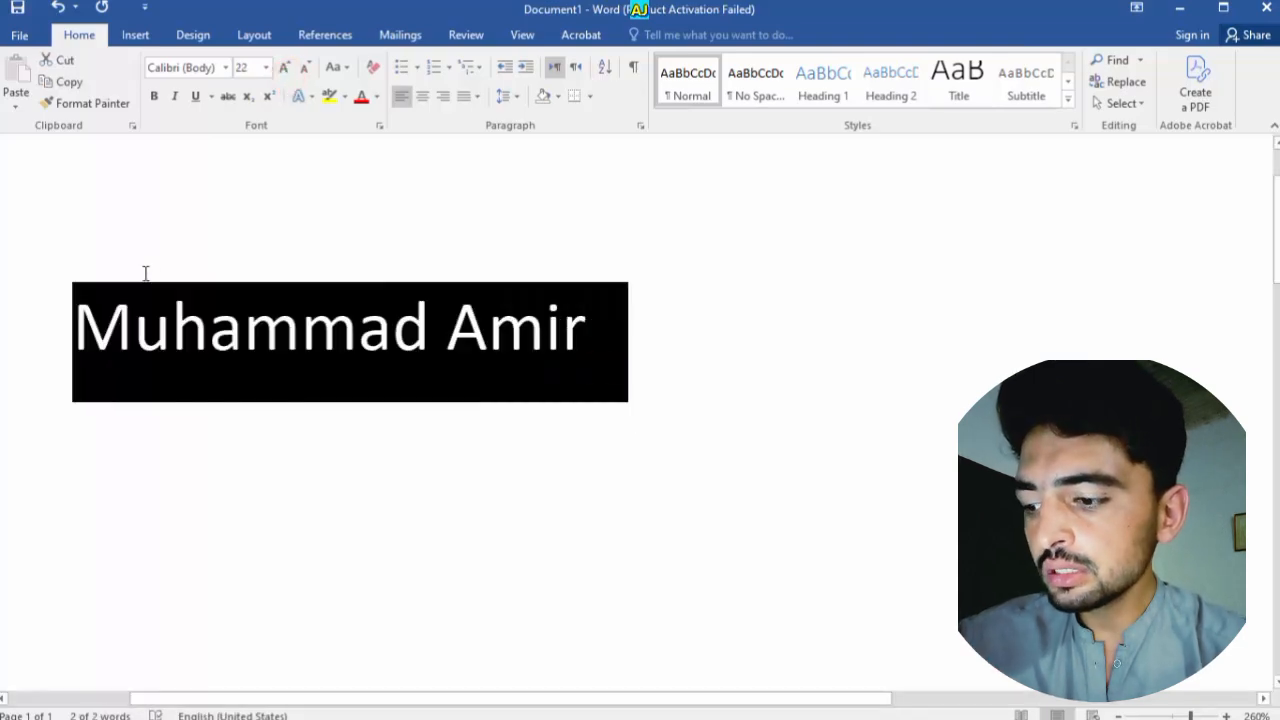
Choose the Ebrima font in Bold style for the selected name in the Font dialog
key(ctrl+d)
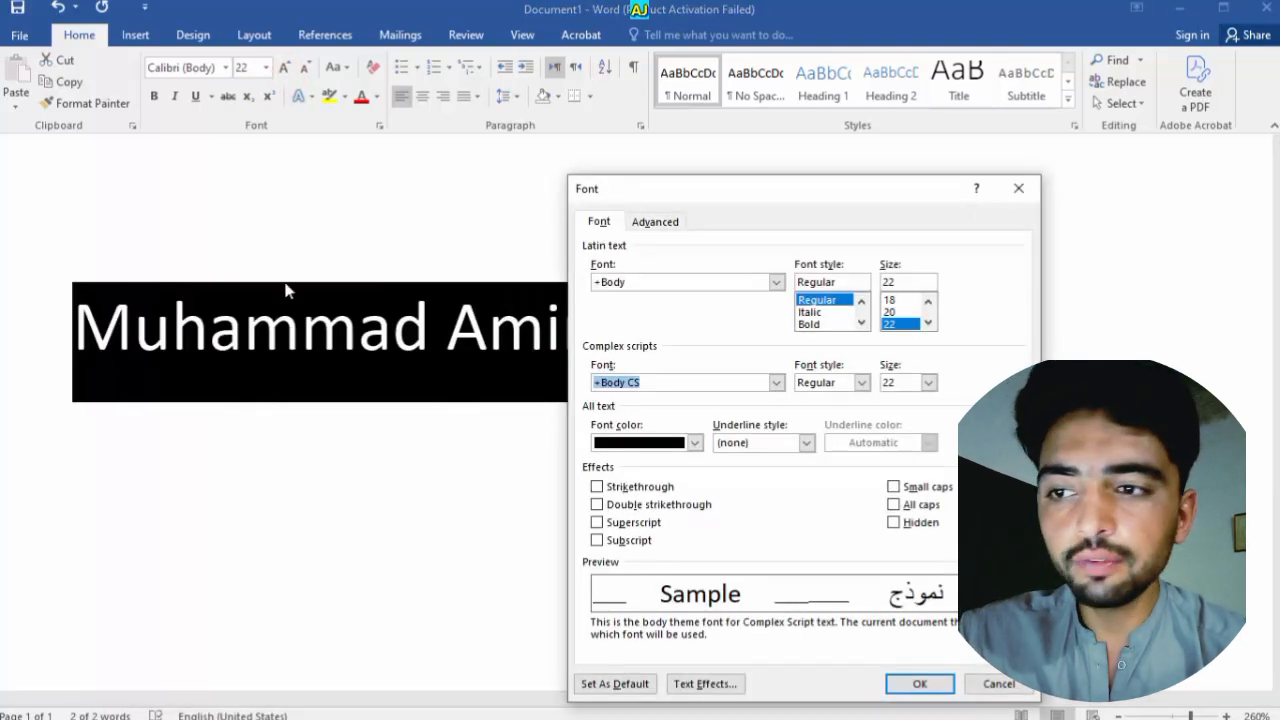
drag(874, 188, 917, 122)
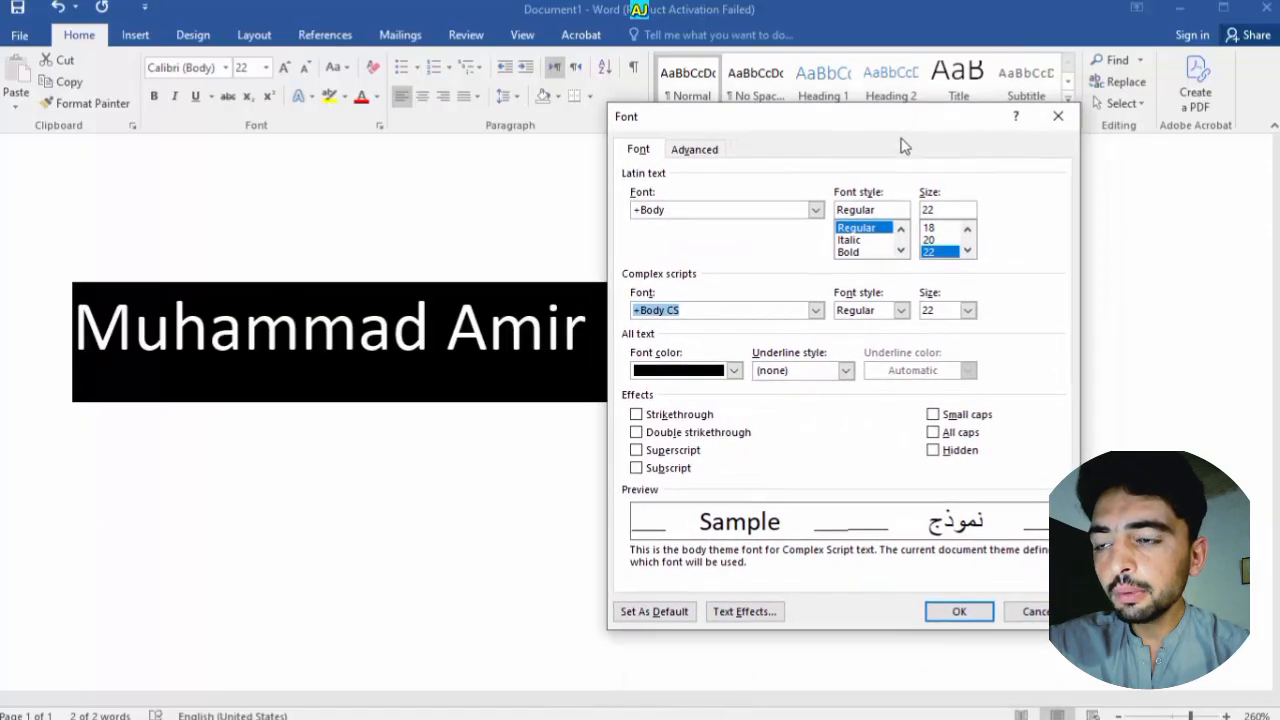
click(816, 209)
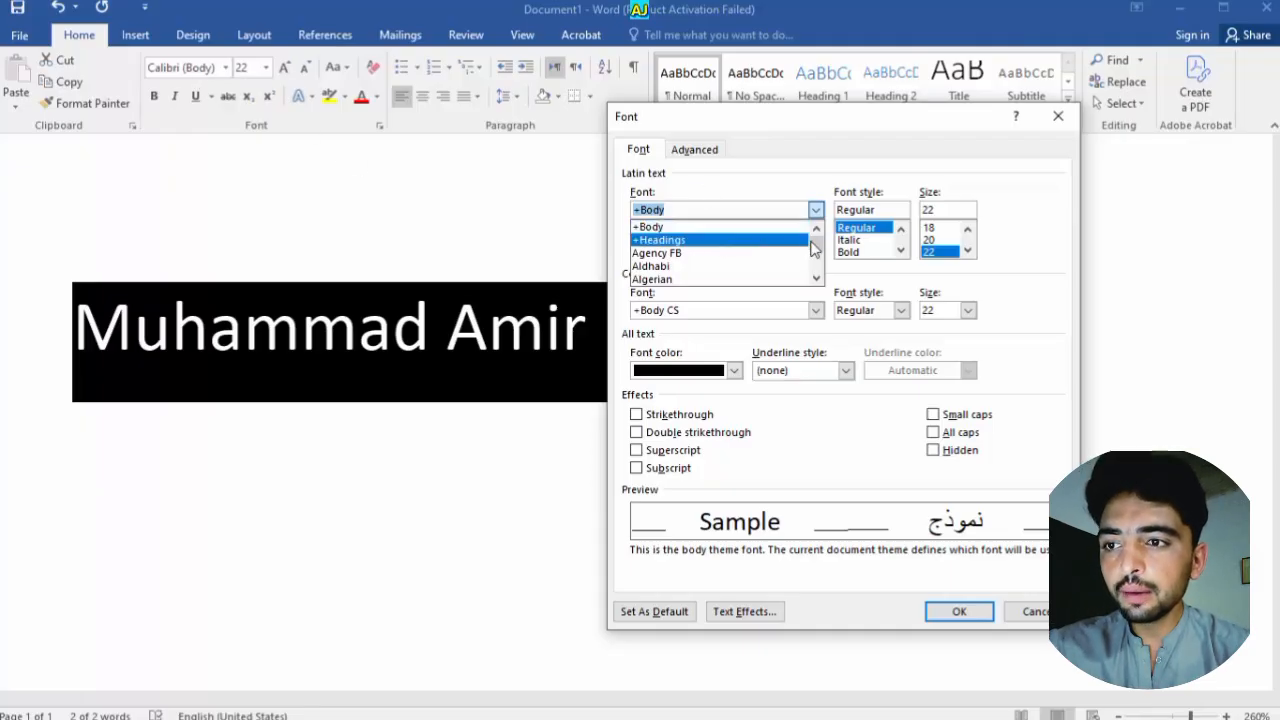
drag(814, 245, 819, 258)
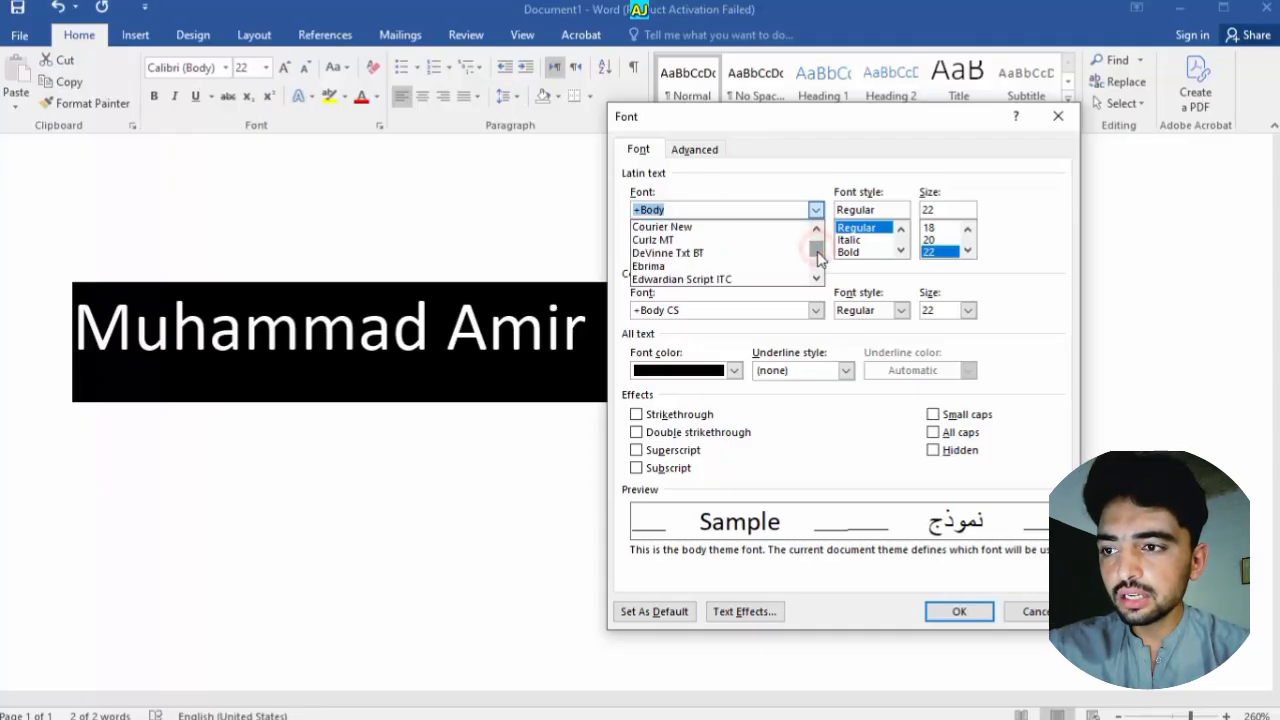
click(738, 266)
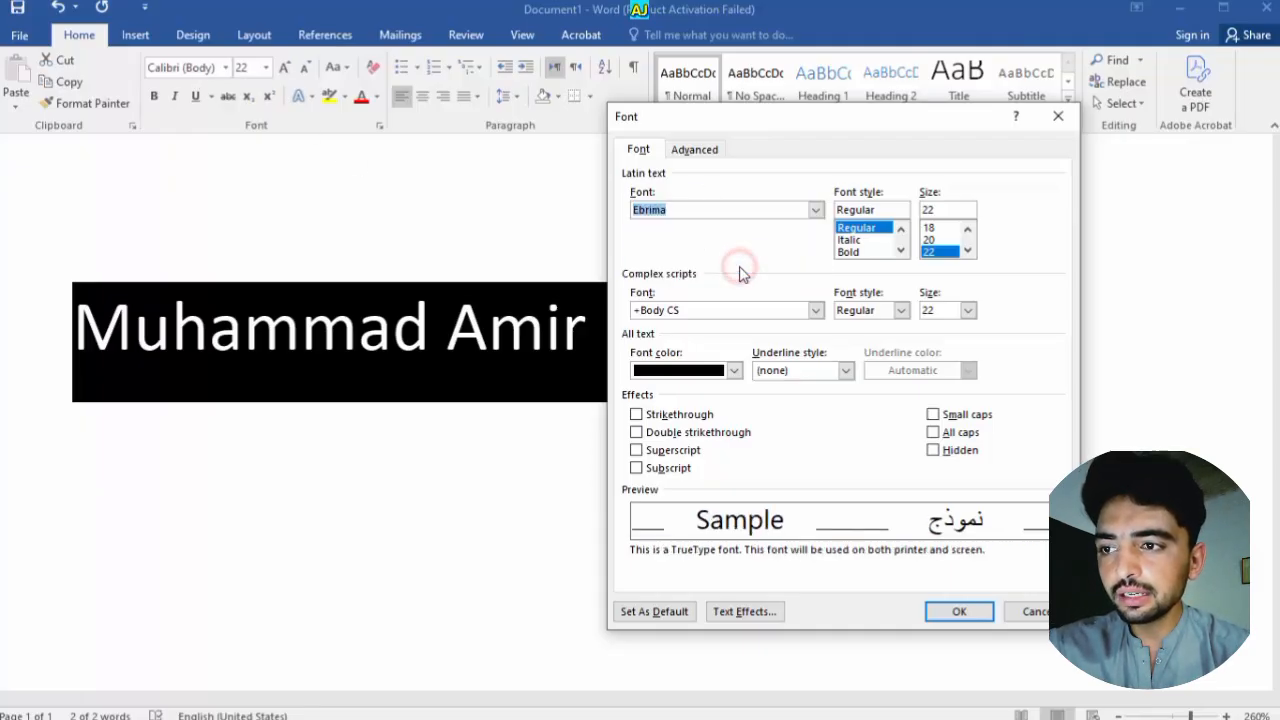
click(870, 241)
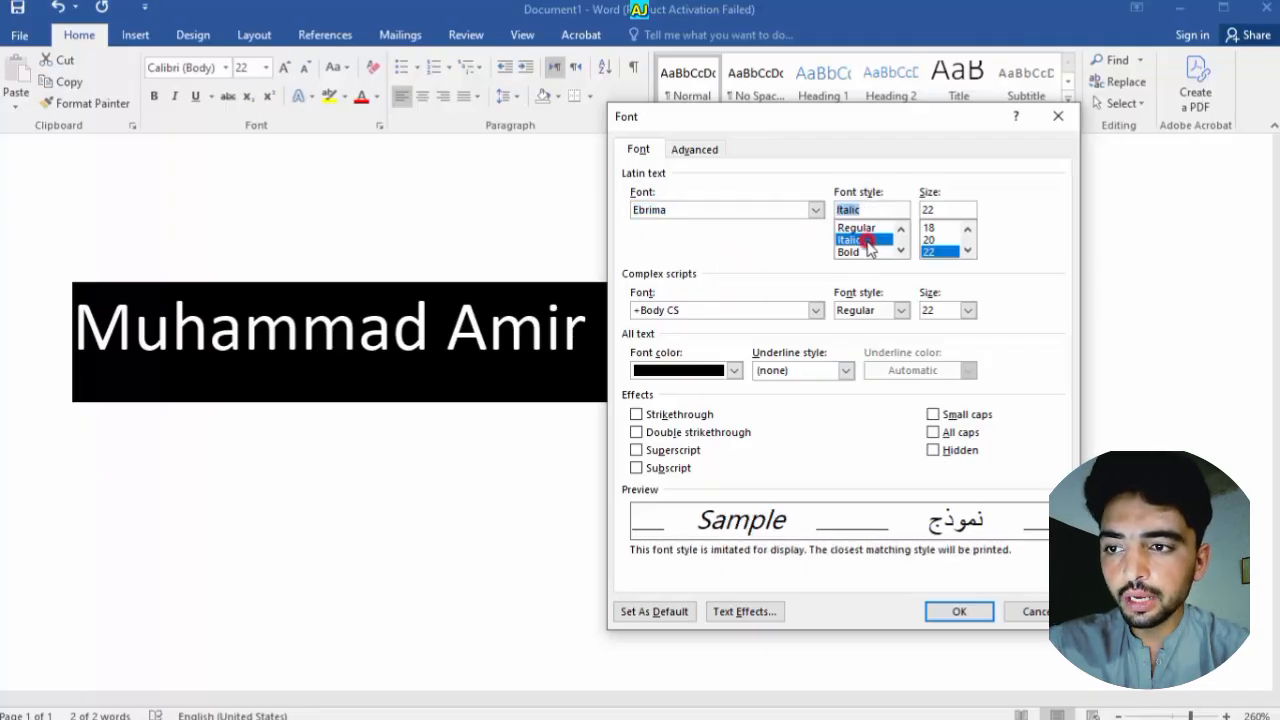
click(860, 253)
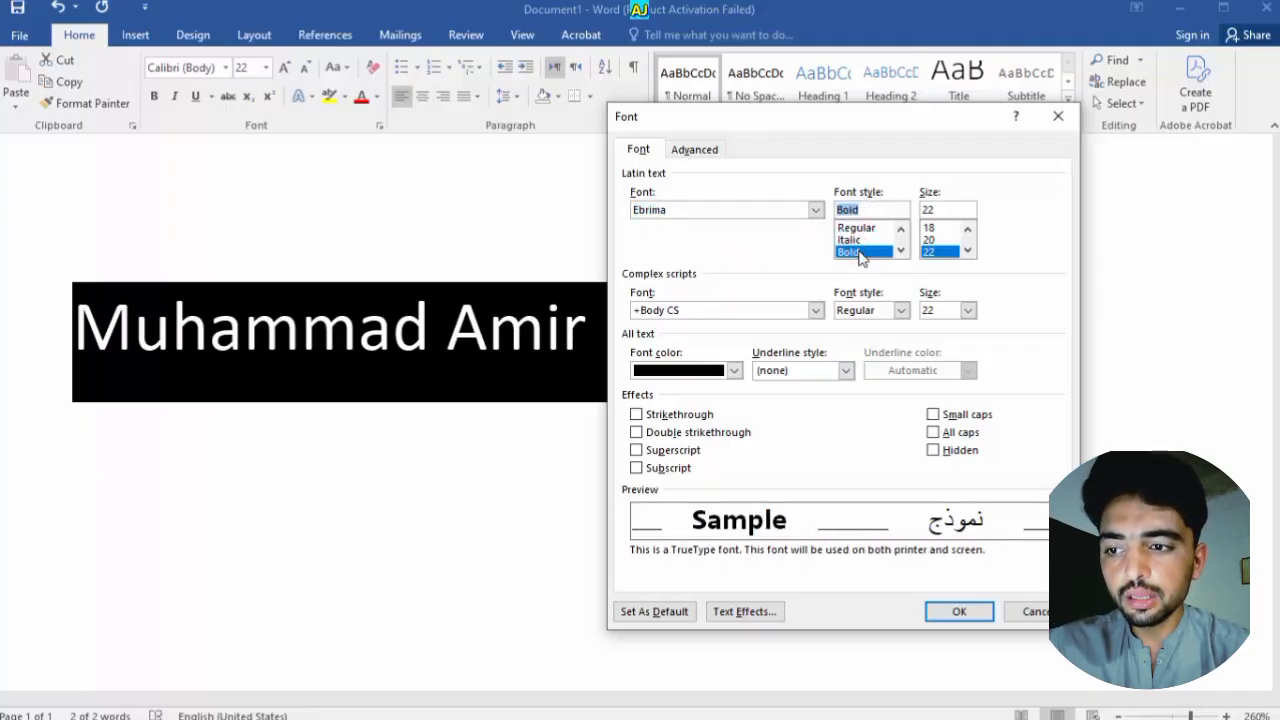
Set the size to 24 pt, apply it, and reselect the name
click(930, 228)
click(938, 242)
click(931, 251)
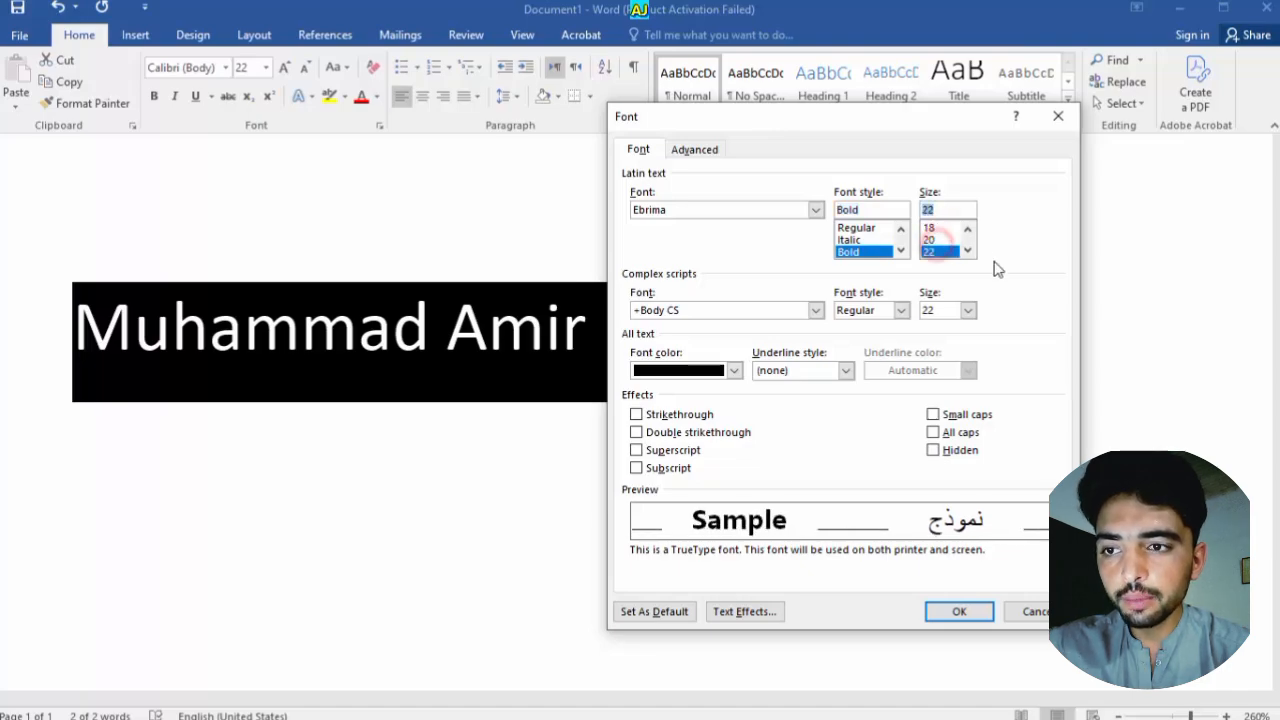
click(968, 251)
click(938, 251)
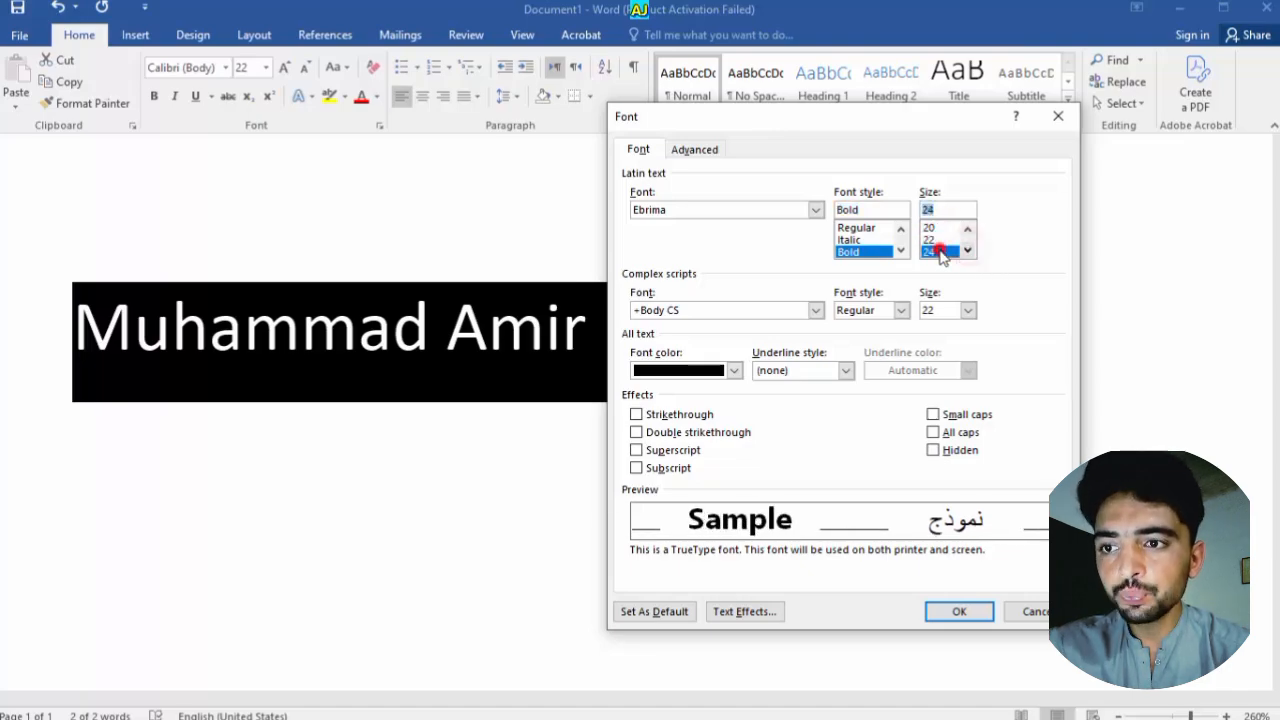
click(950, 606)
click(603, 463)
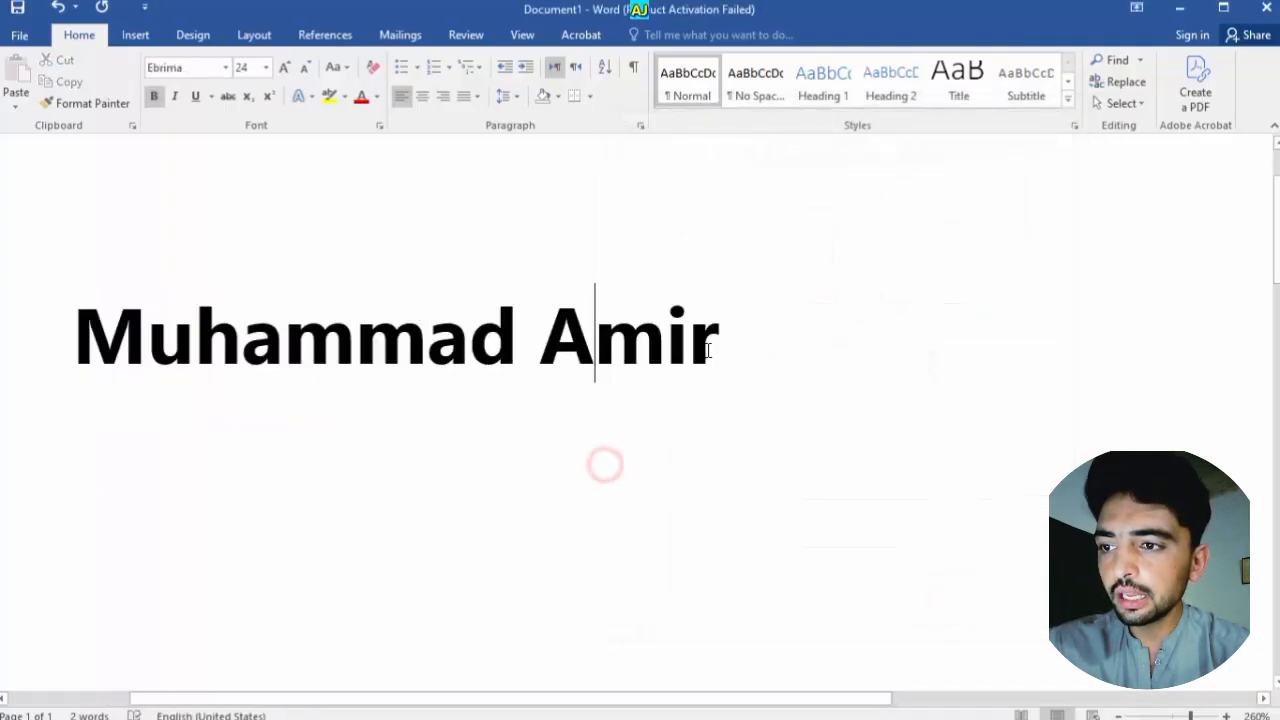
drag(720, 337, 210, 270)
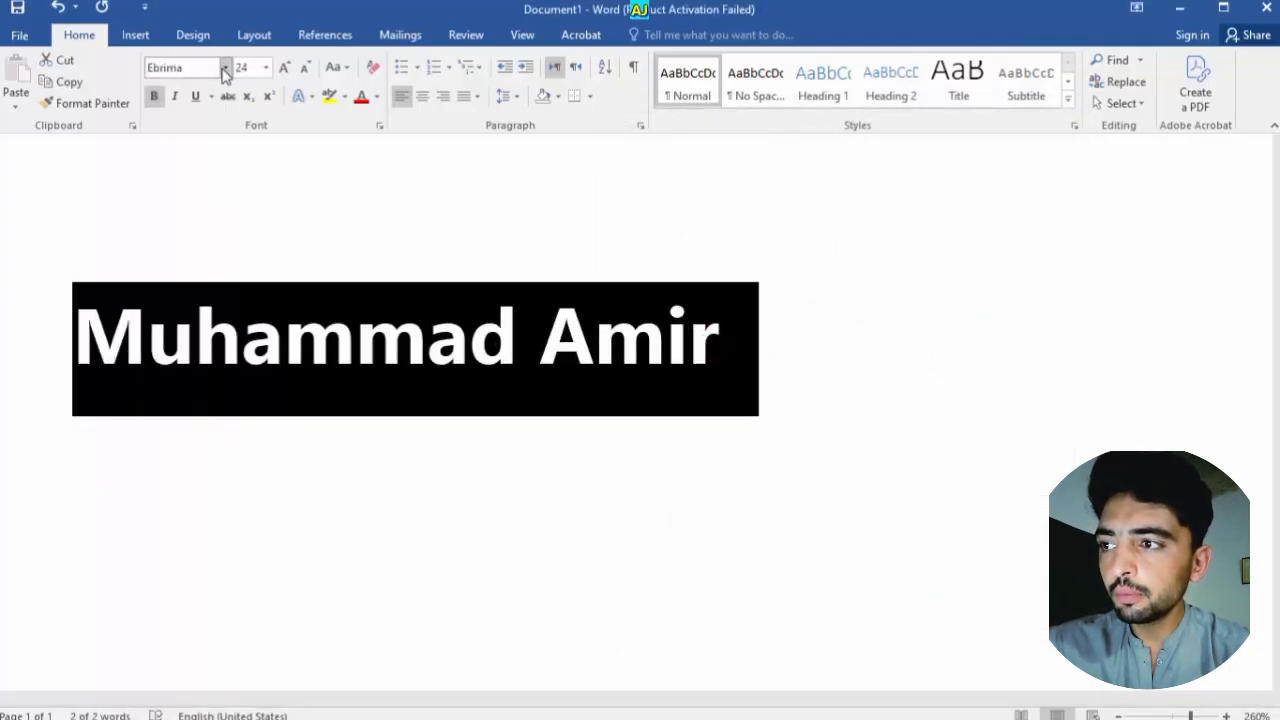
Select the name and open the Font dialog, then close it without changes
click(525, 295)
drag(733, 340, 99, 254)
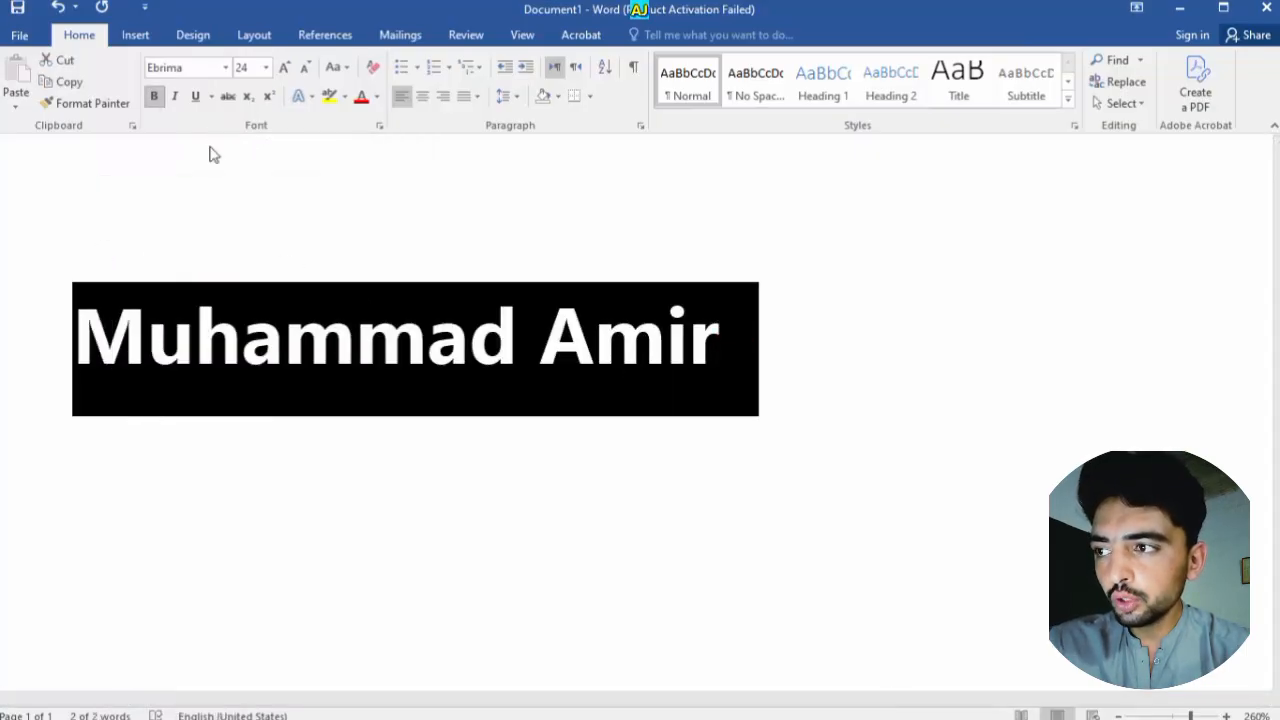
key(ctrl+d)
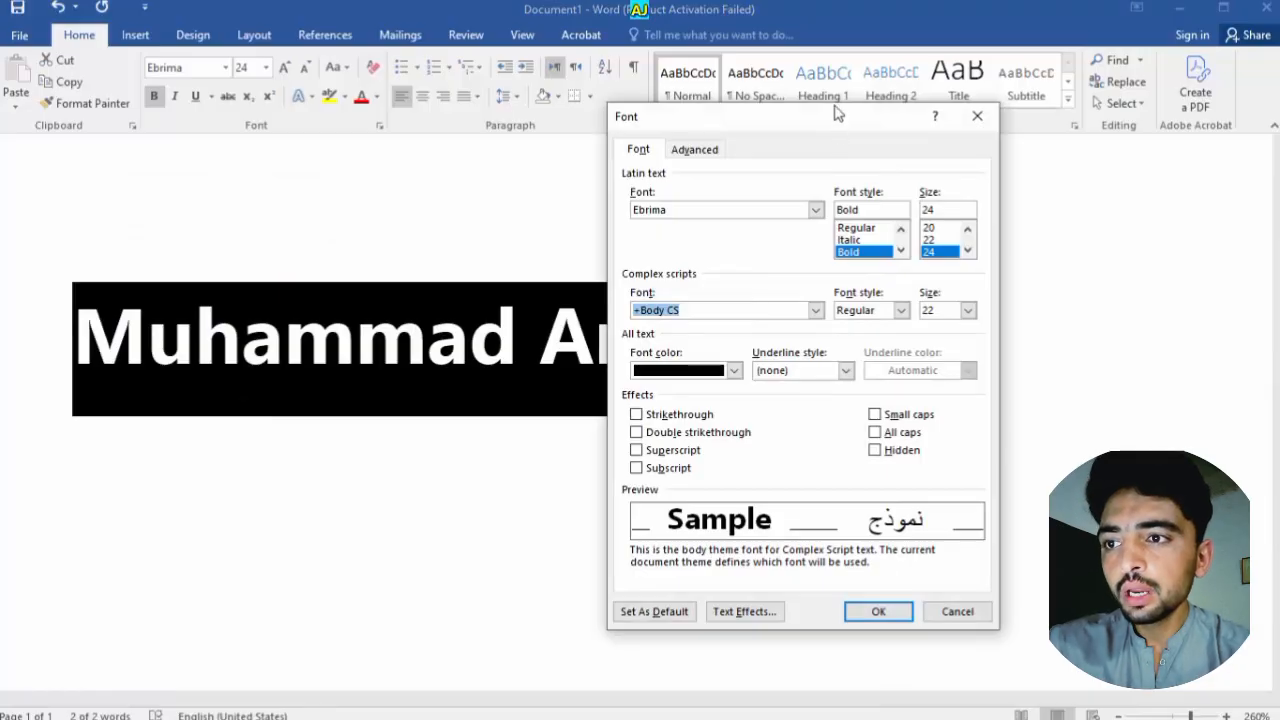
drag(829, 109, 856, 162)
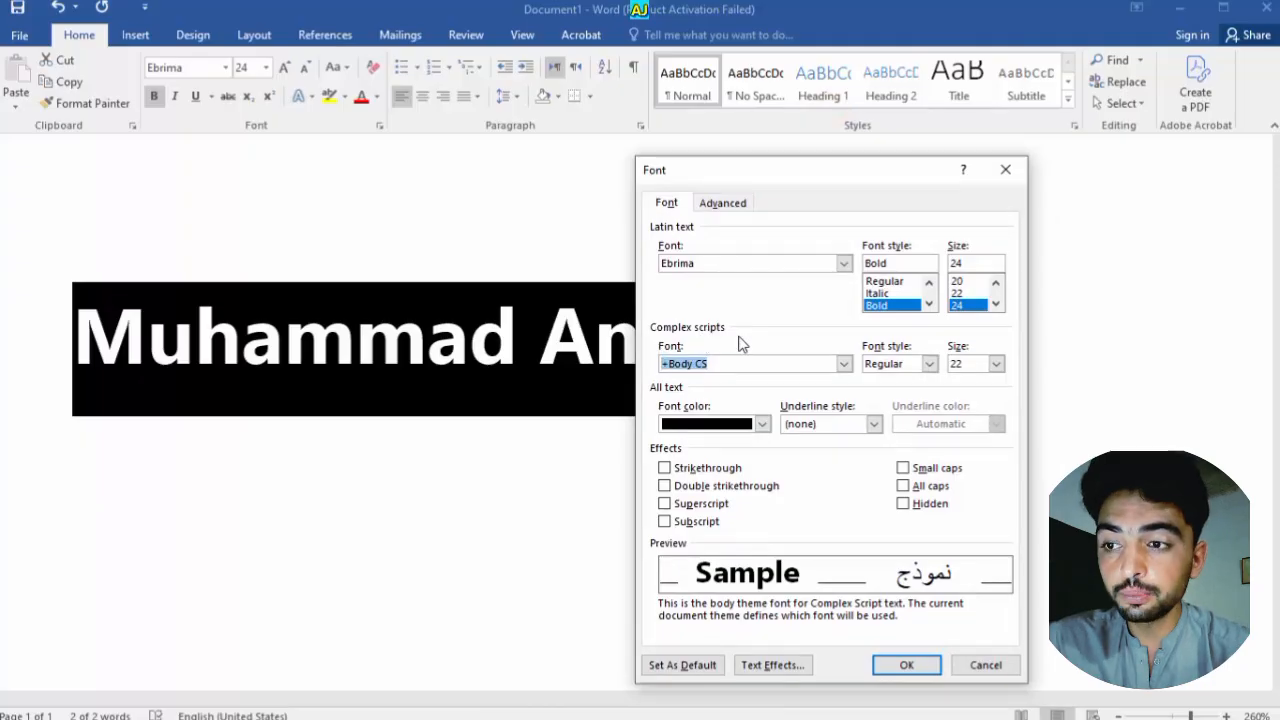
click(1008, 169)
Delete the selected name, leaving an empty page
drag(751, 277, 34, 229)
key(BackSpace)
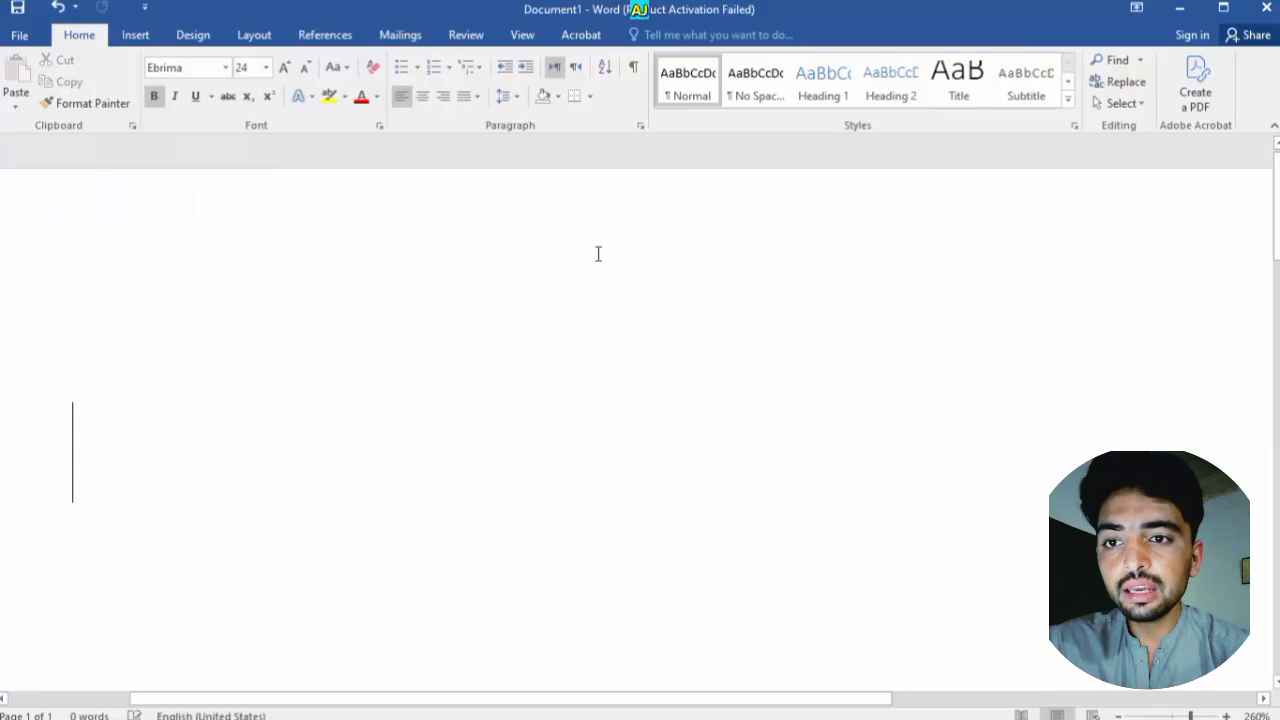
drag(1277, 217, 1277, 225)
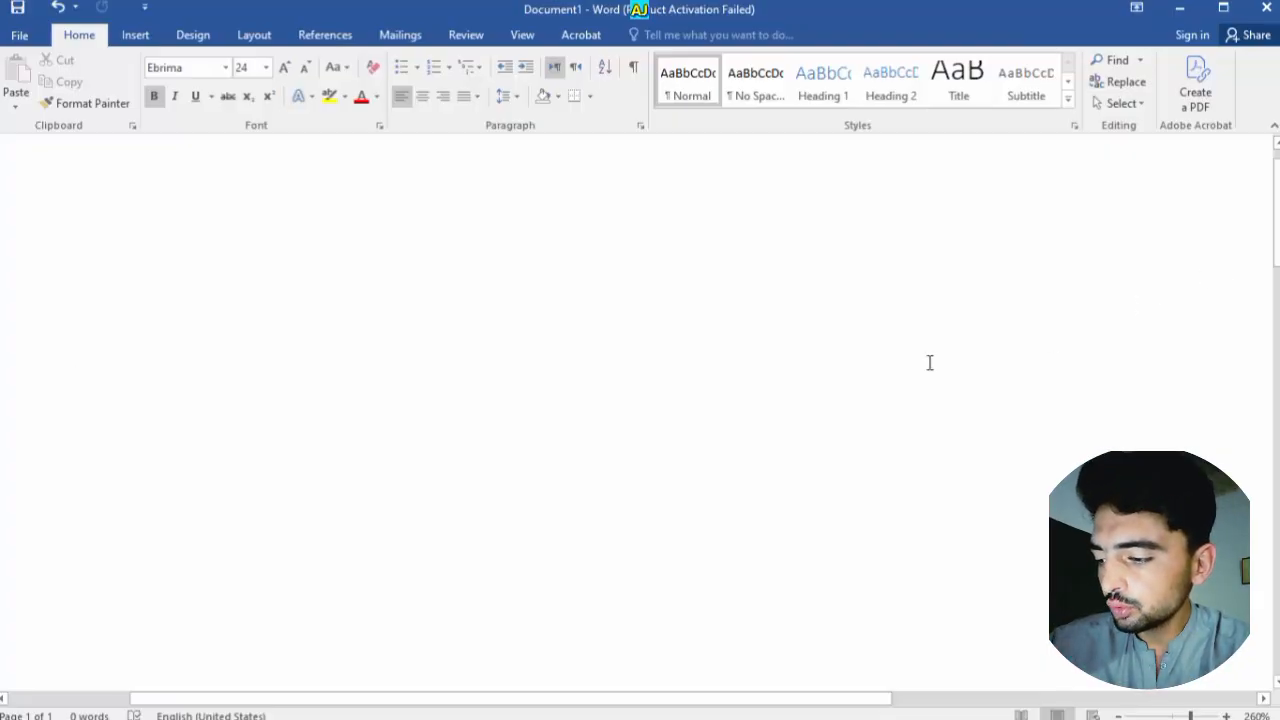
Switch to the Urdu keyboard, type the name in Urdu script, and grow it to 26 pt
key(alt+shift)
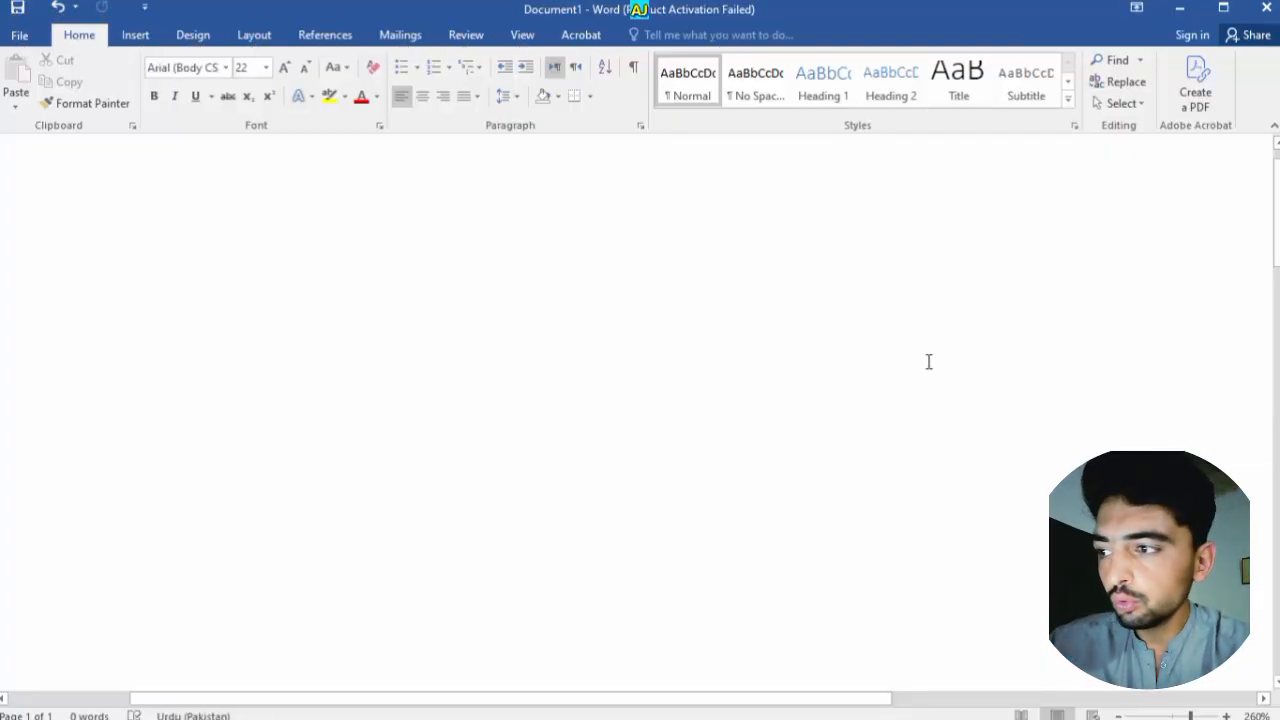
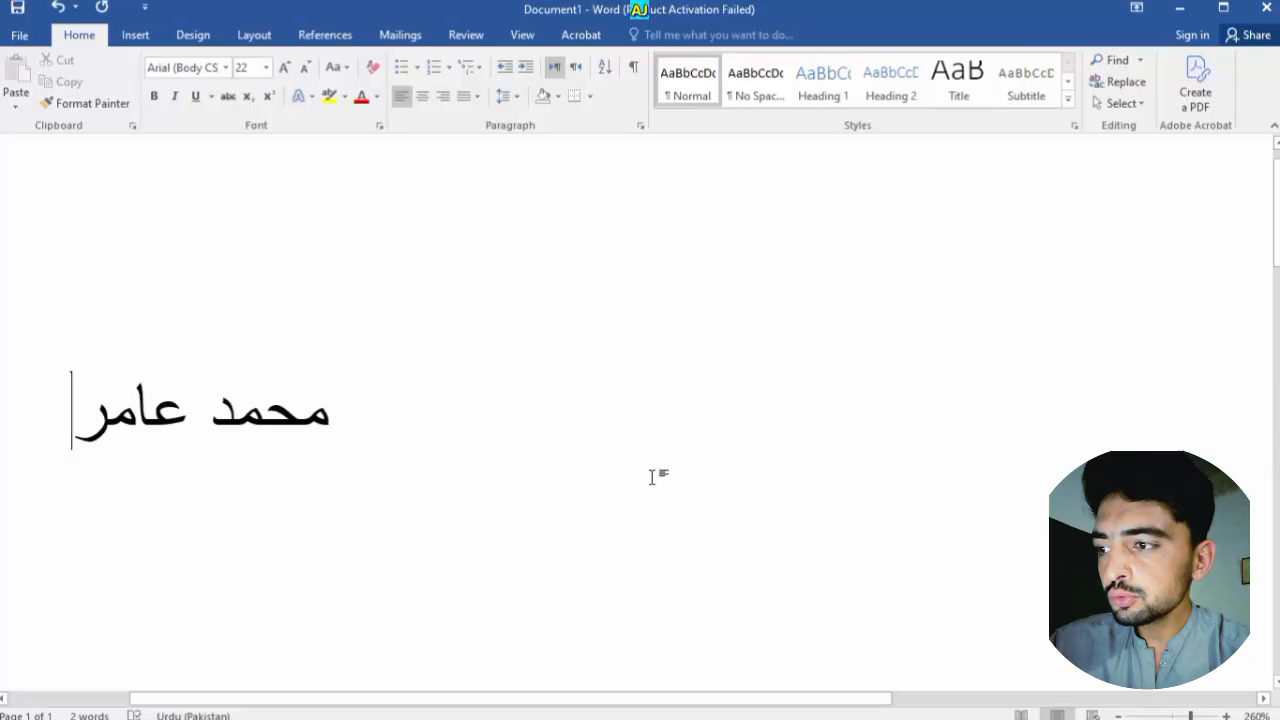
scroll(652, 477, up, 2)
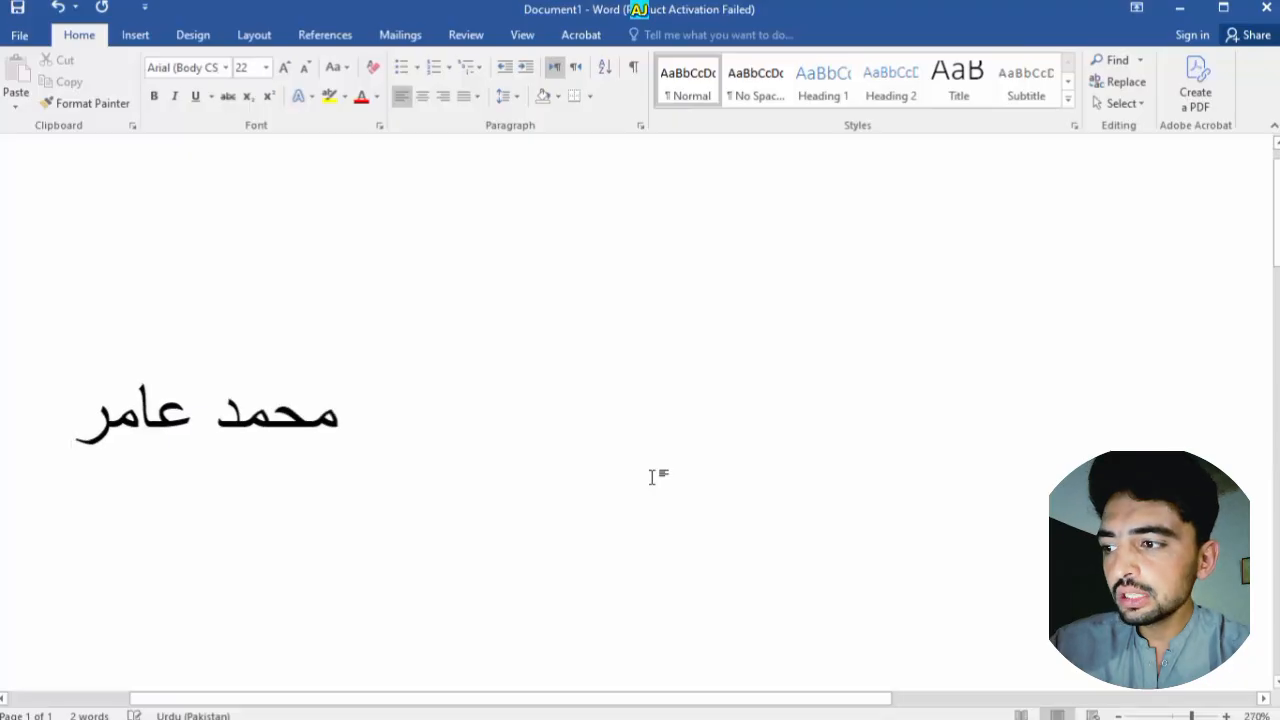
mouse_move(377, 406)
mouse_down()
mouse_move(31, 380)
mouse_move(380, 395)
mouse_up()
click(286, 68)
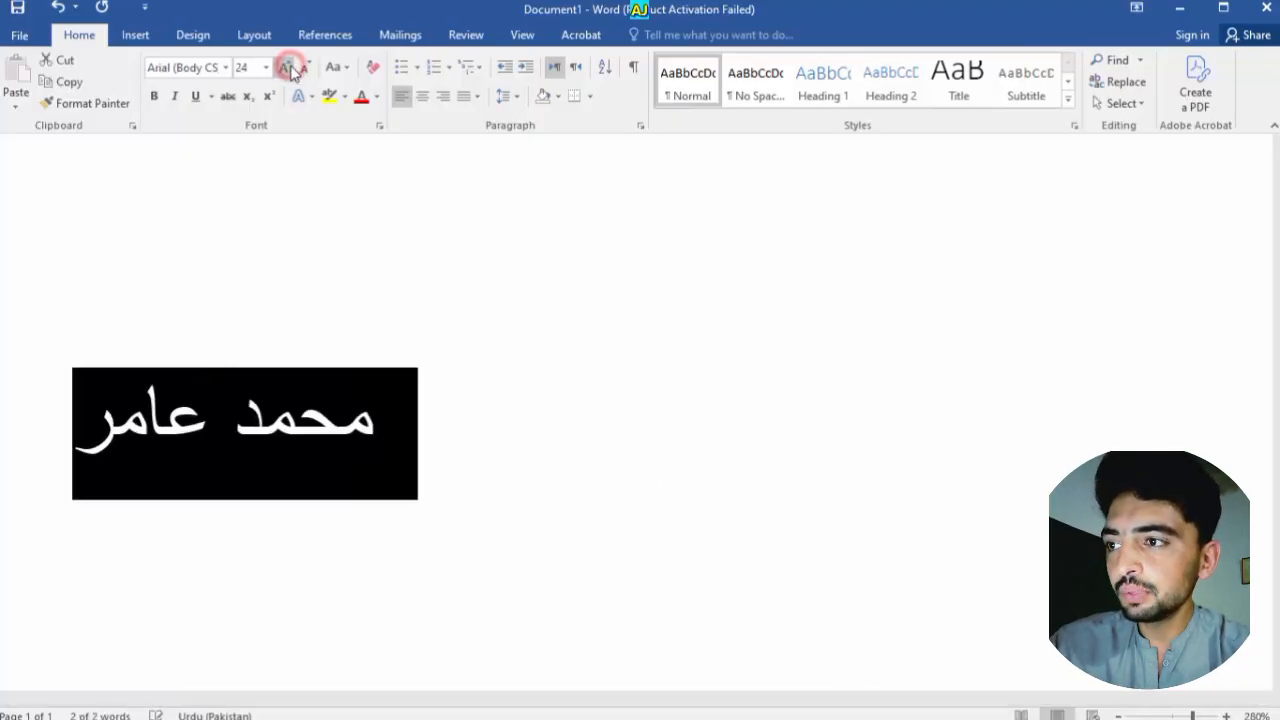
click(286, 68)
Apply Jameel Noori Nastaleeq as the complex-script font, undo it, and reopen the Font dialog
key(ctrl+d)
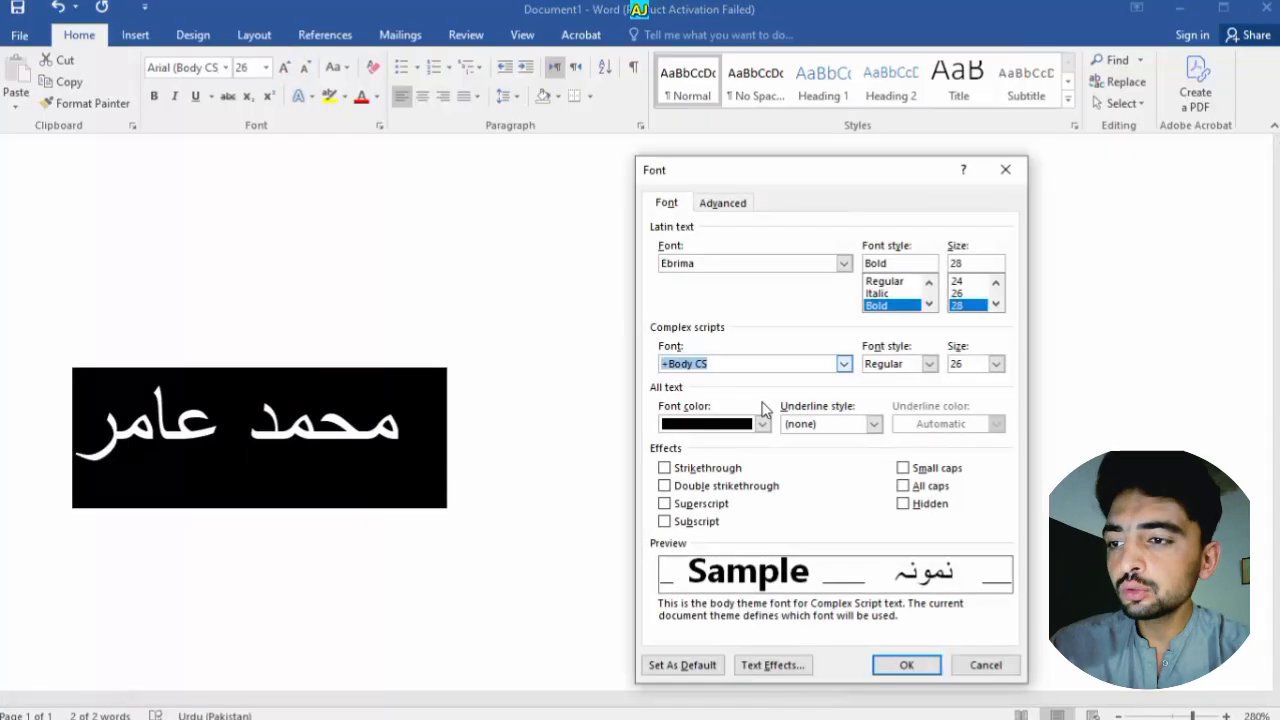
click(844, 364)
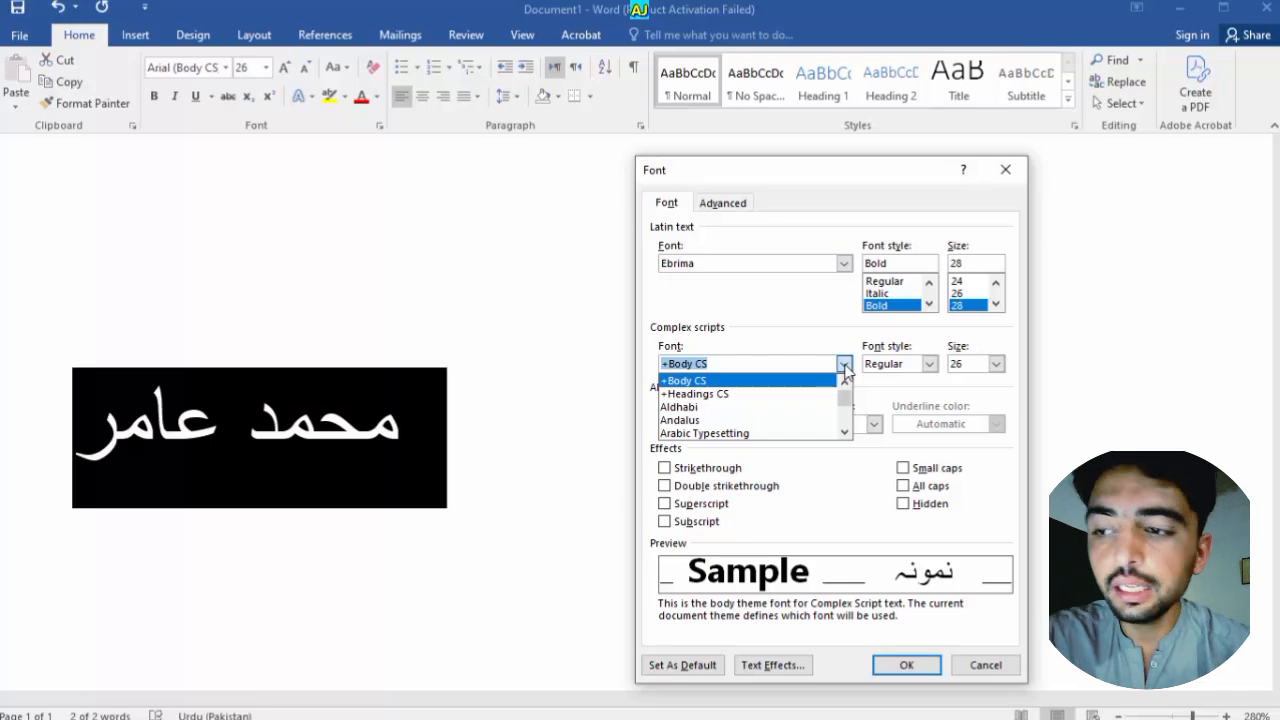
drag(845, 393, 844, 405)
click(774, 422)
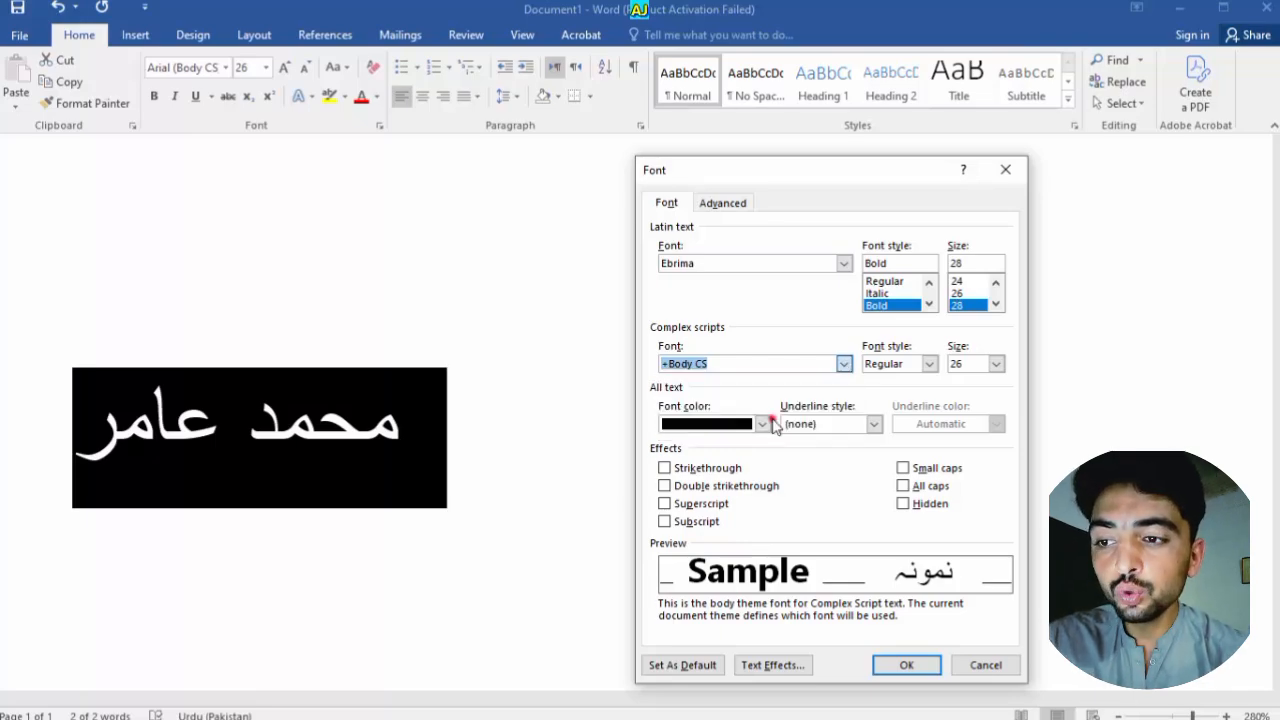
click(895, 665)
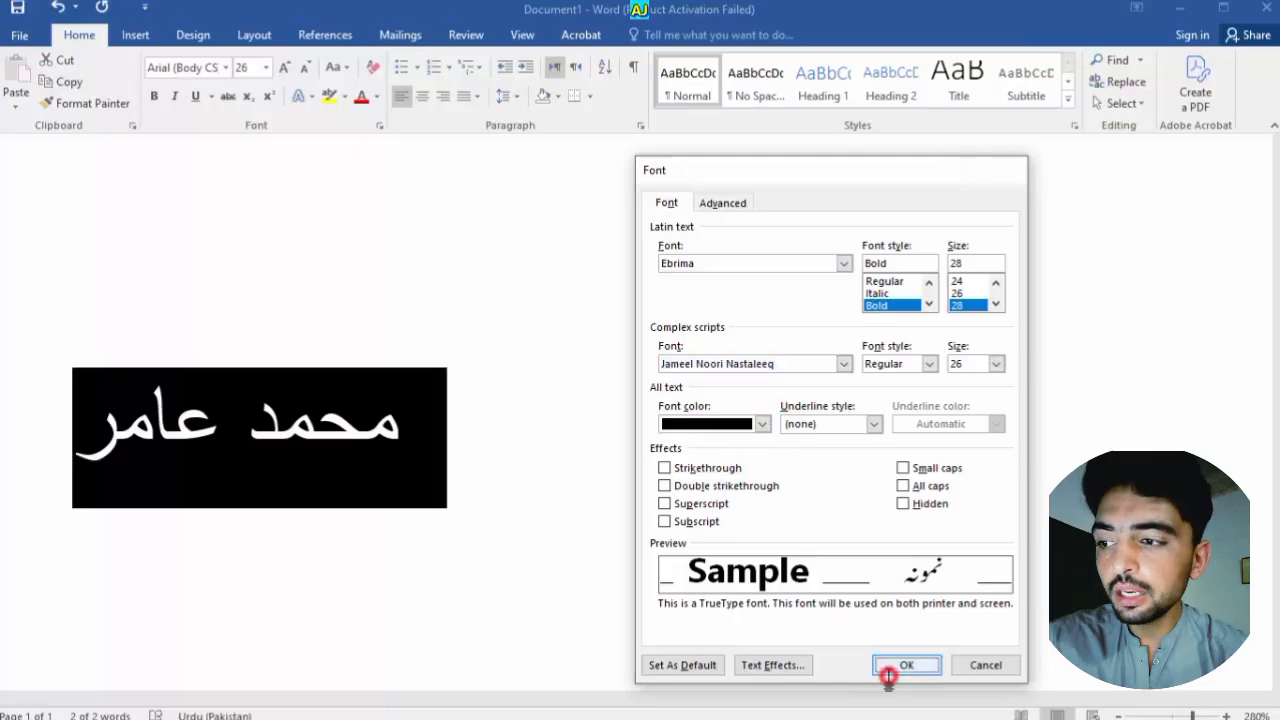
click(464, 567)
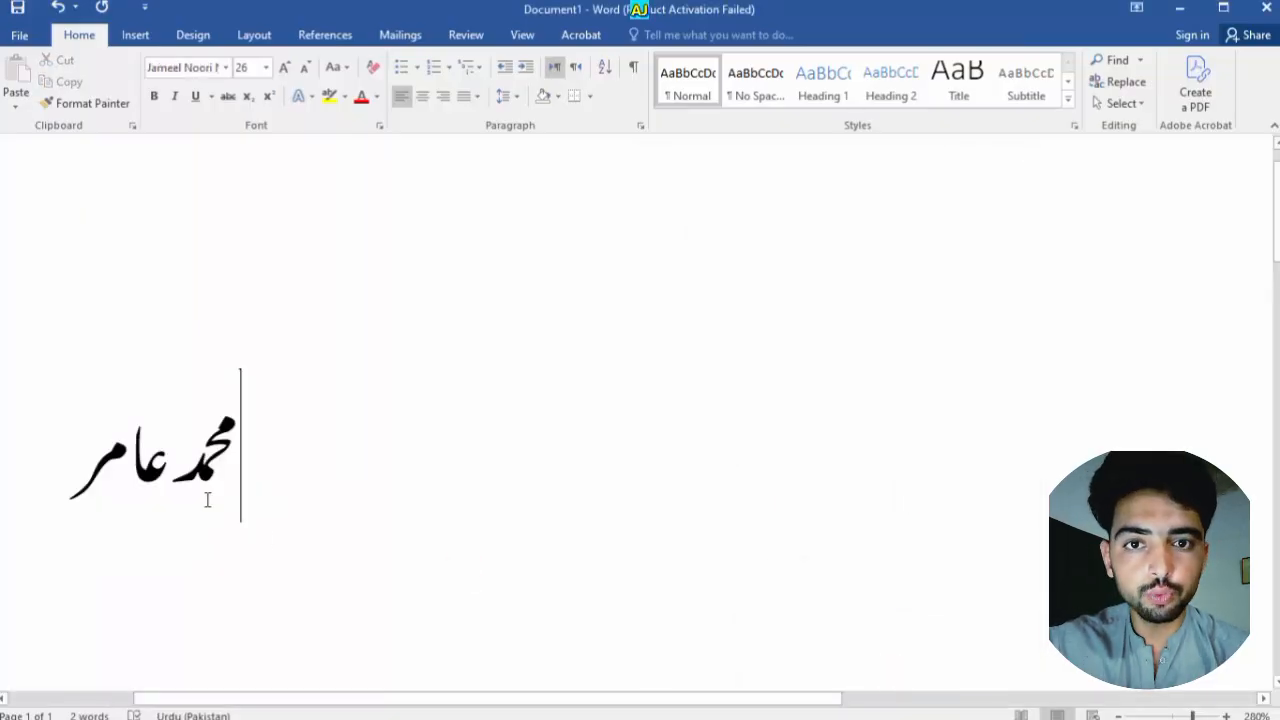
key(ctrl+z)
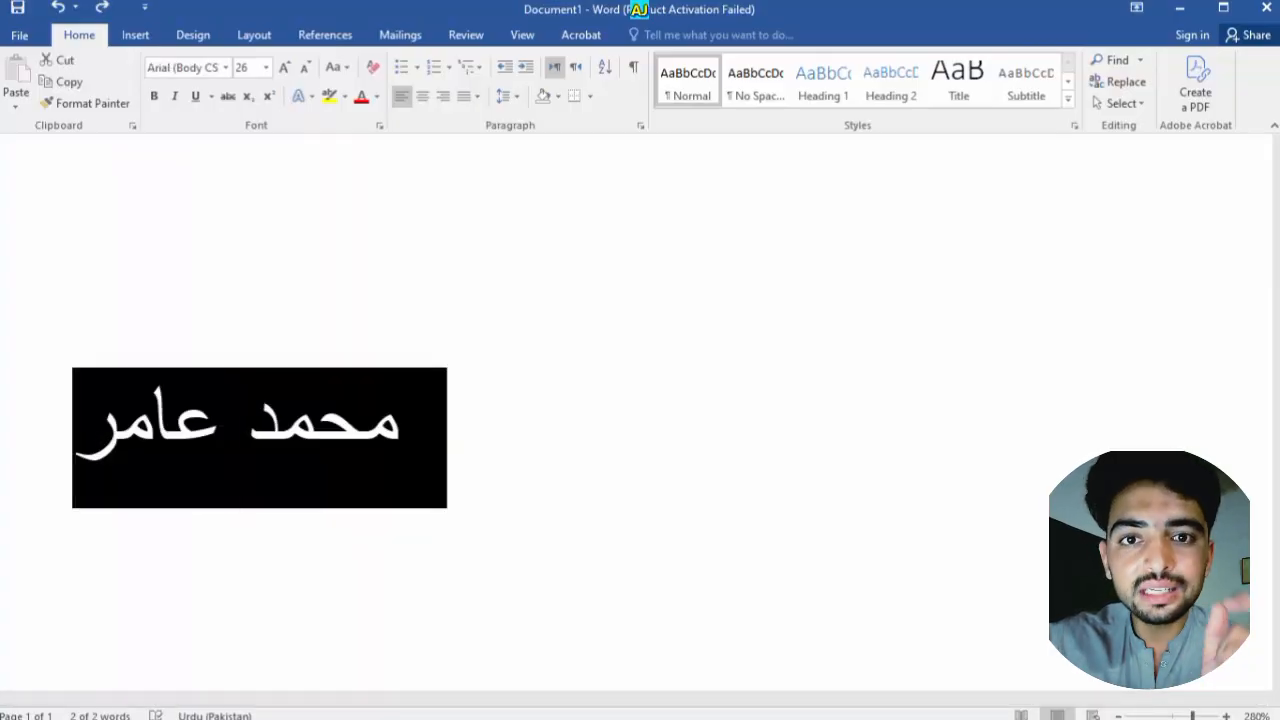
key(ctrl+d)
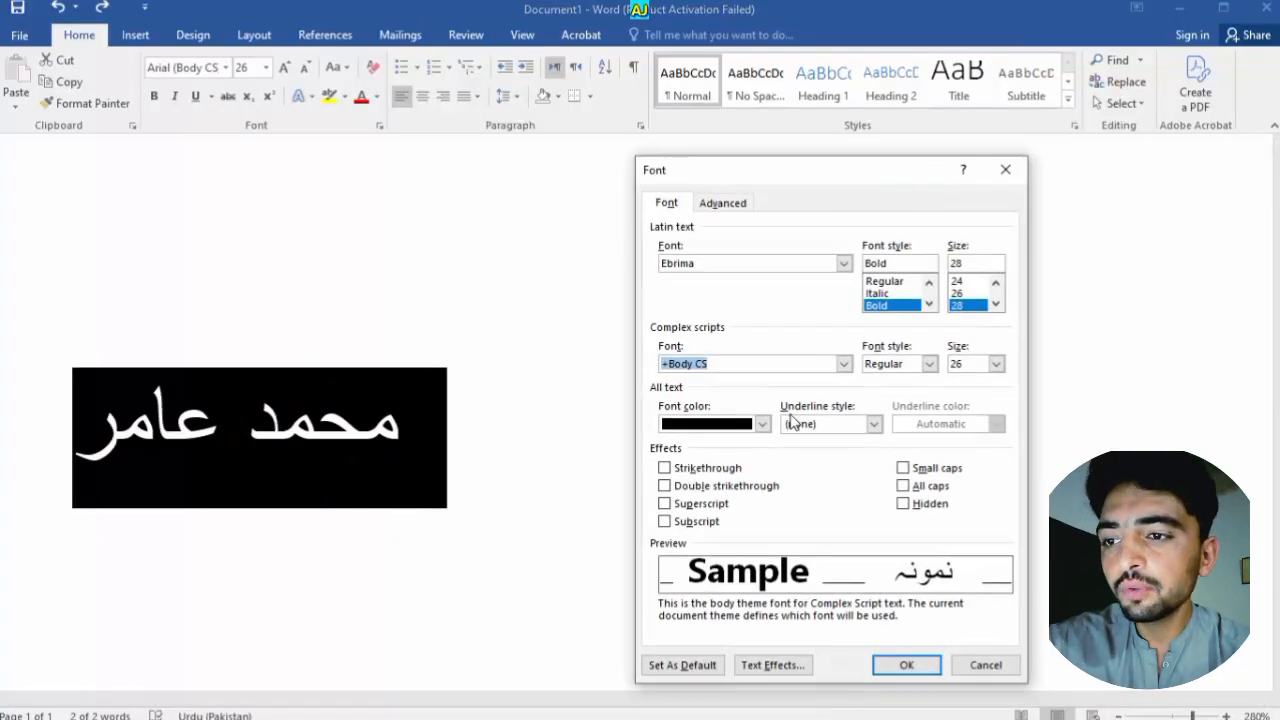
Set the Urdu name's complex-script font to Urdu Typesetting
click(844, 364)
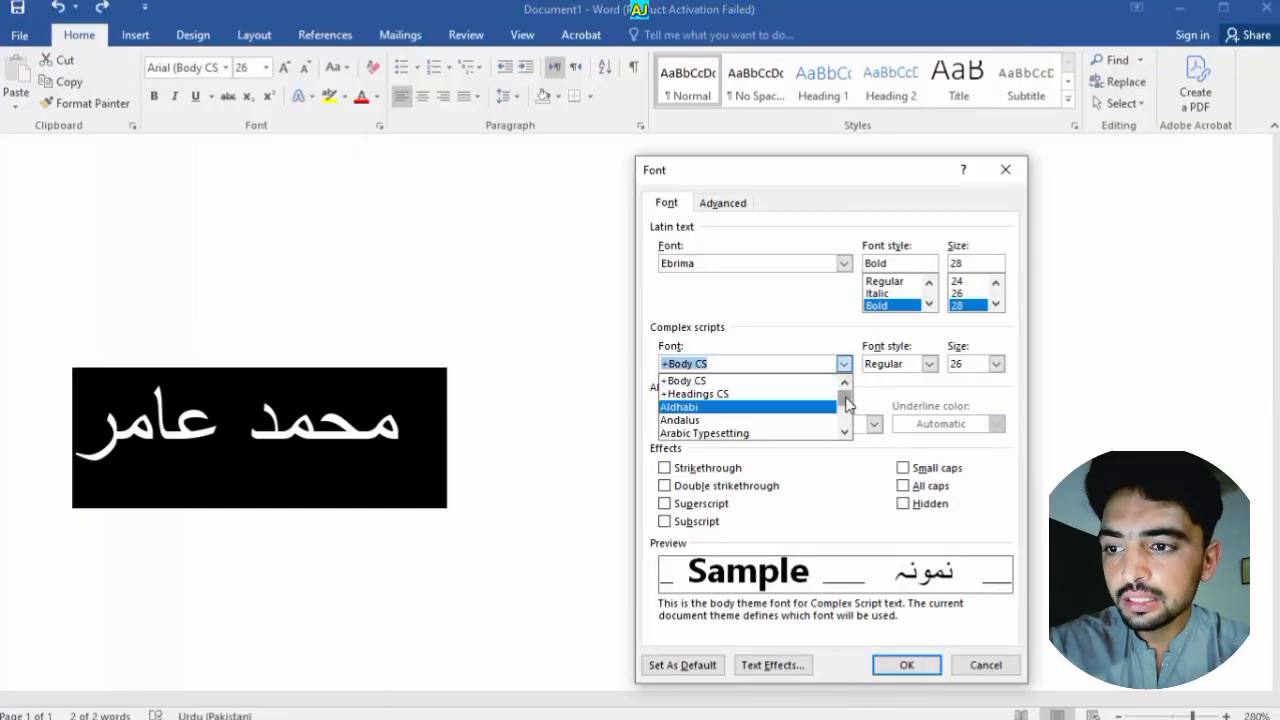
drag(843, 407, 843, 425)
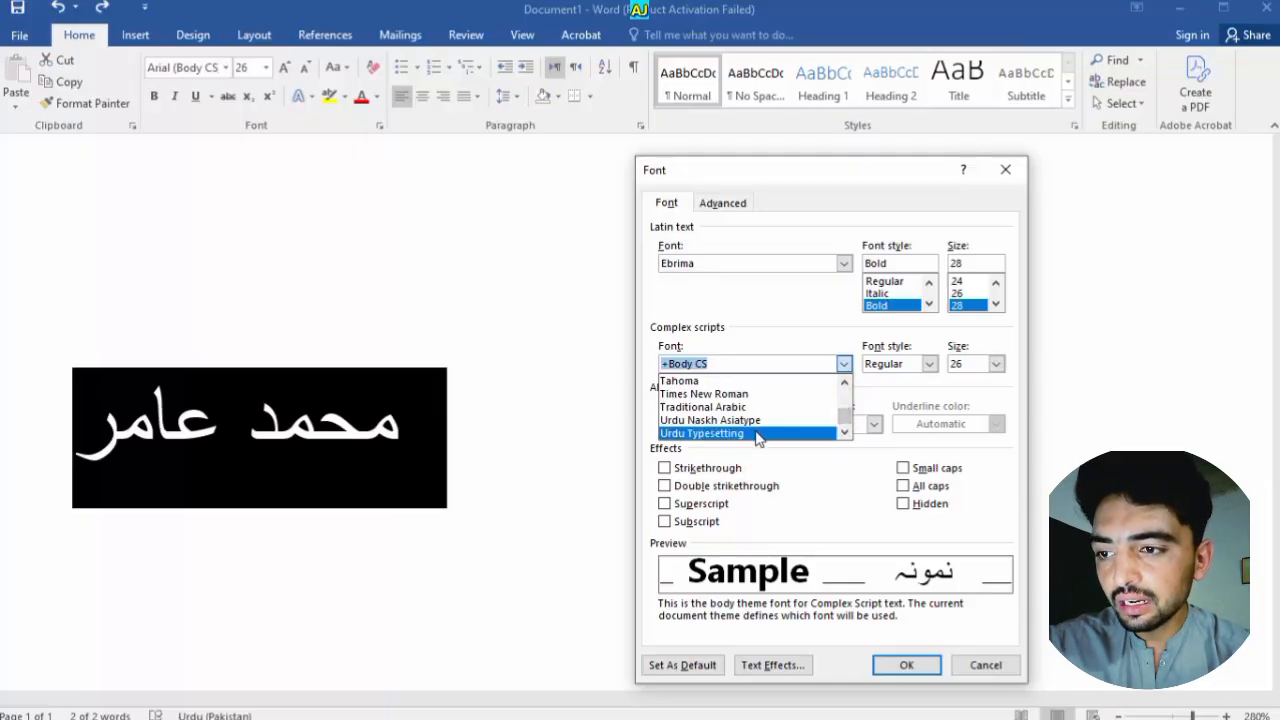
click(757, 433)
click(929, 663)
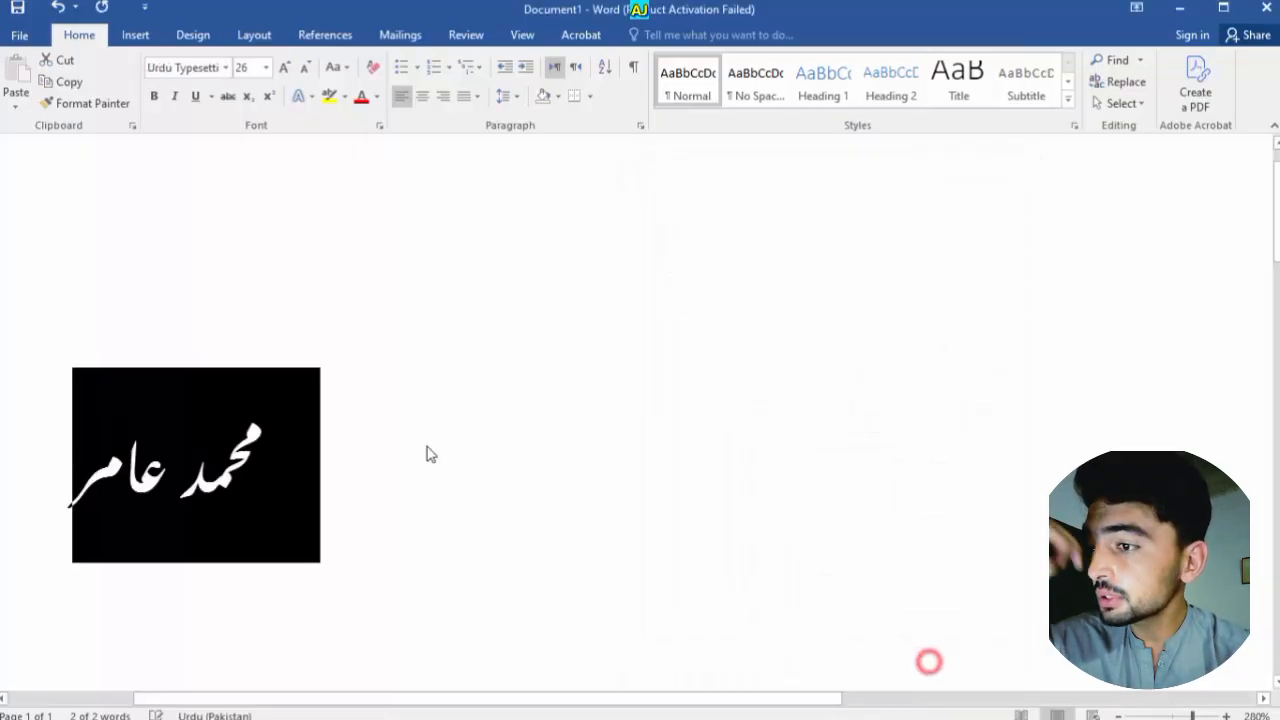
click(415, 442)
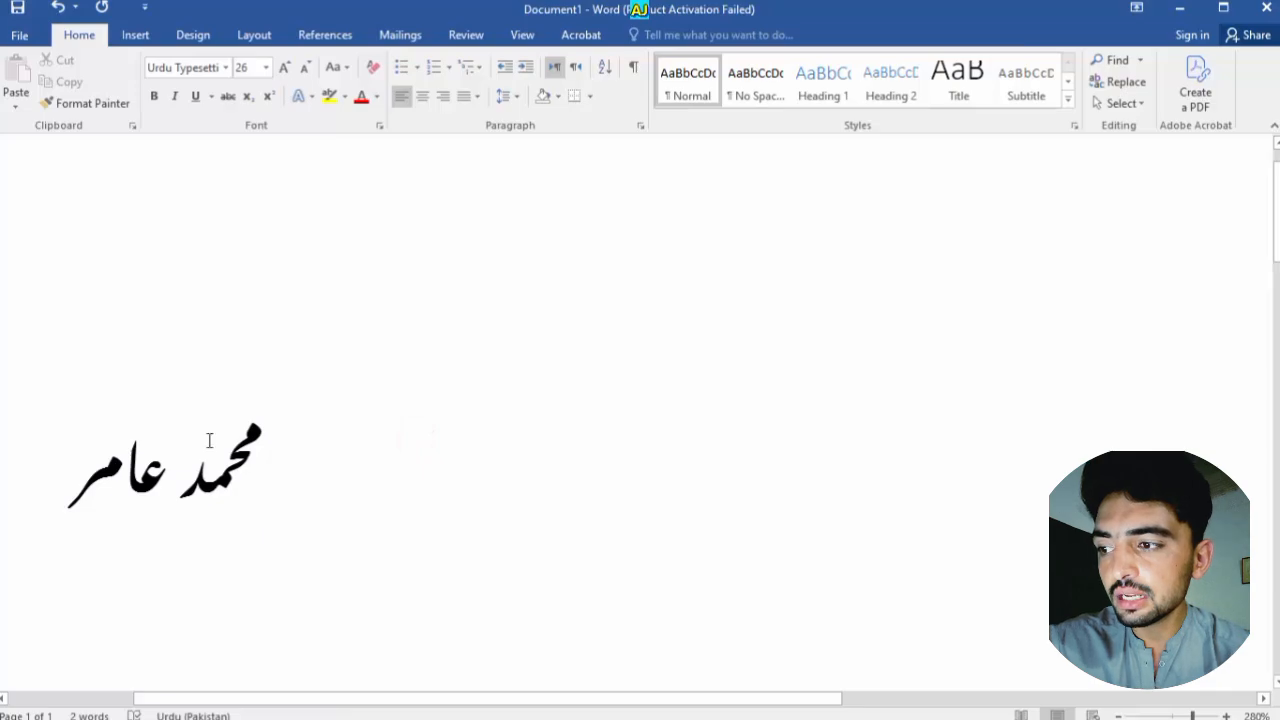
Select all and change the complex-script font to Traditional Arabic
ctrl+scroll(439, 399, up, 14)
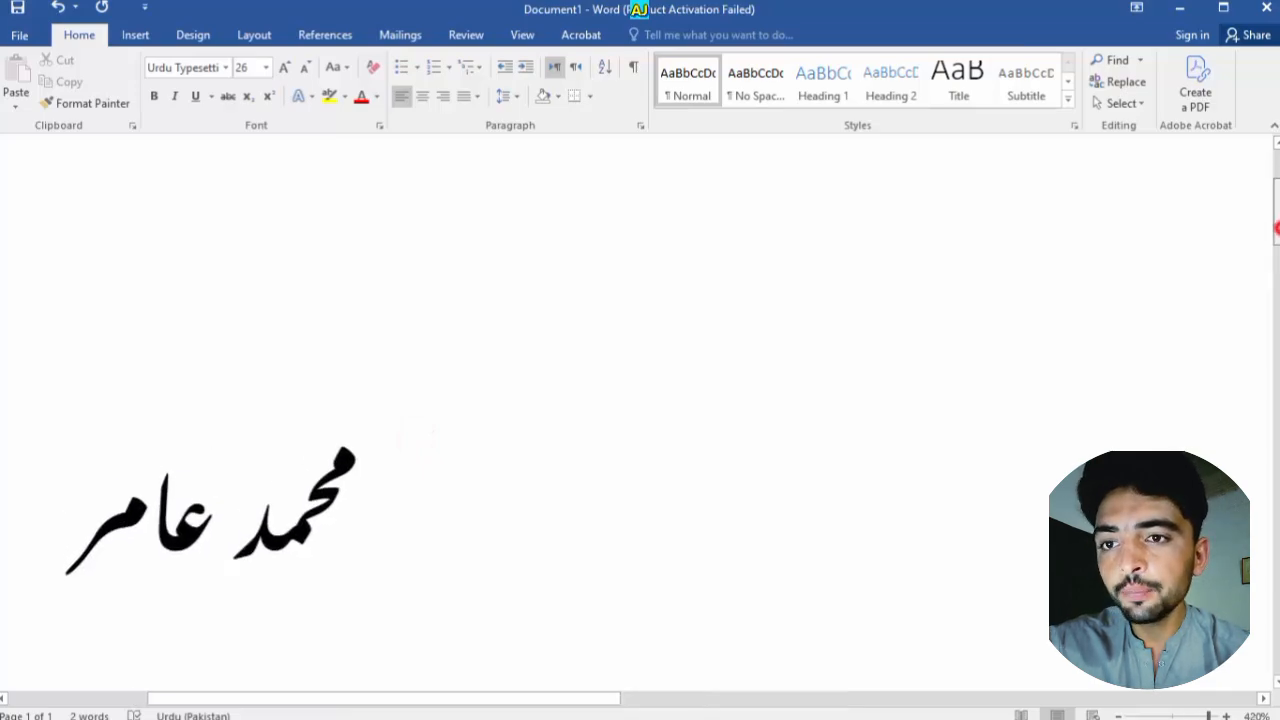
drag(1277, 236, 1277, 246)
key(ctrl+a)
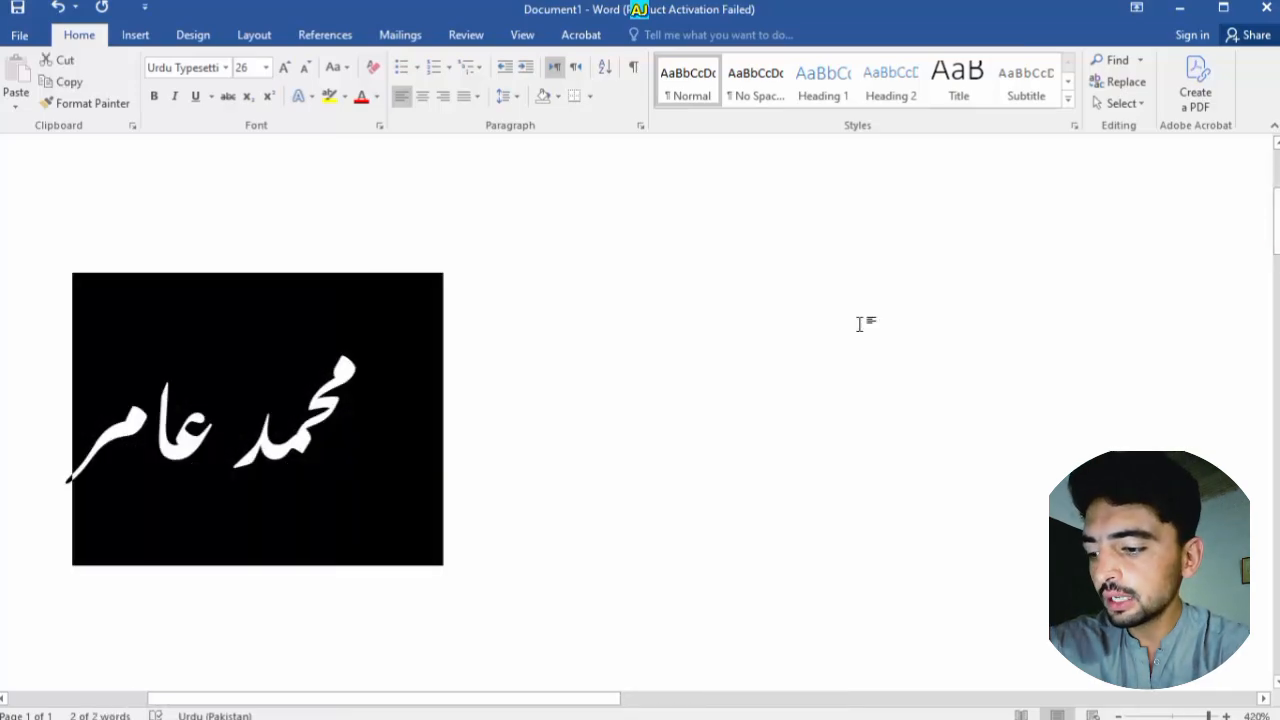
key(ctrl+d)
click(845, 363)
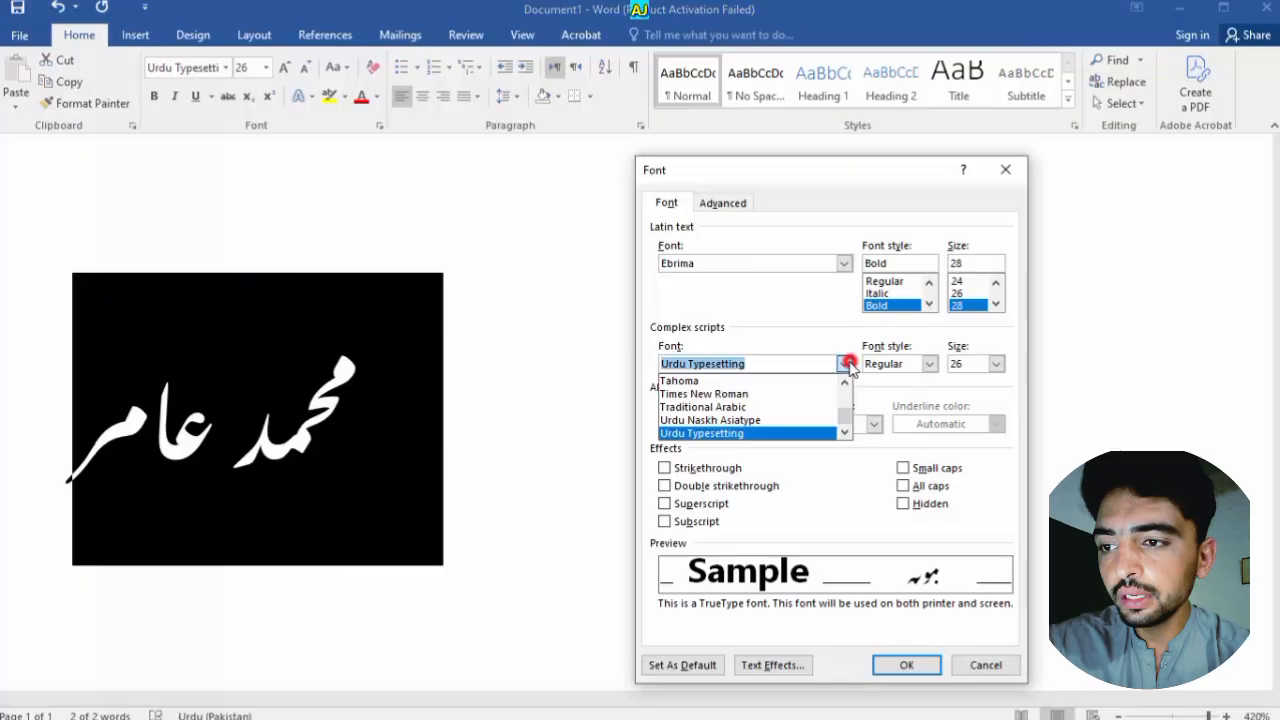
click(743, 407)
click(888, 666)
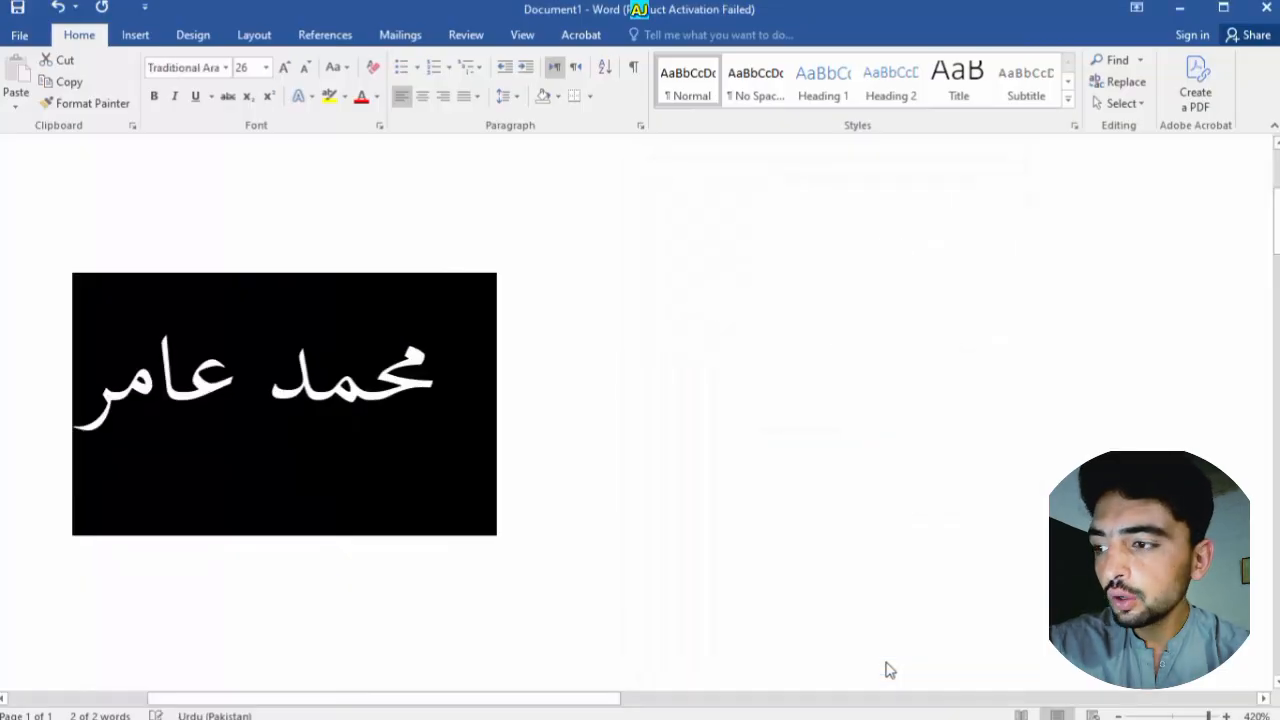
click(620, 529)
Reselect the whole Urdu line and bring up the complex-script font list
drag(463, 434, 58, 316)
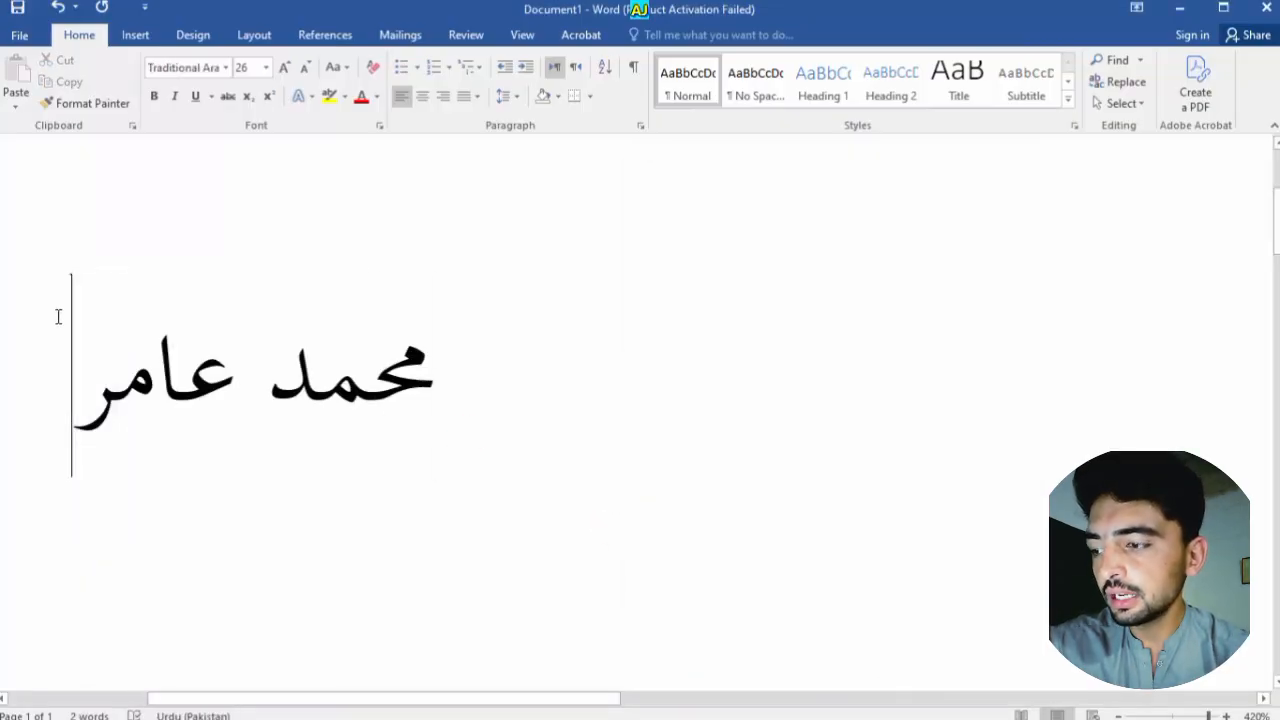
key(ctrl+a)
key(ctrl+d)
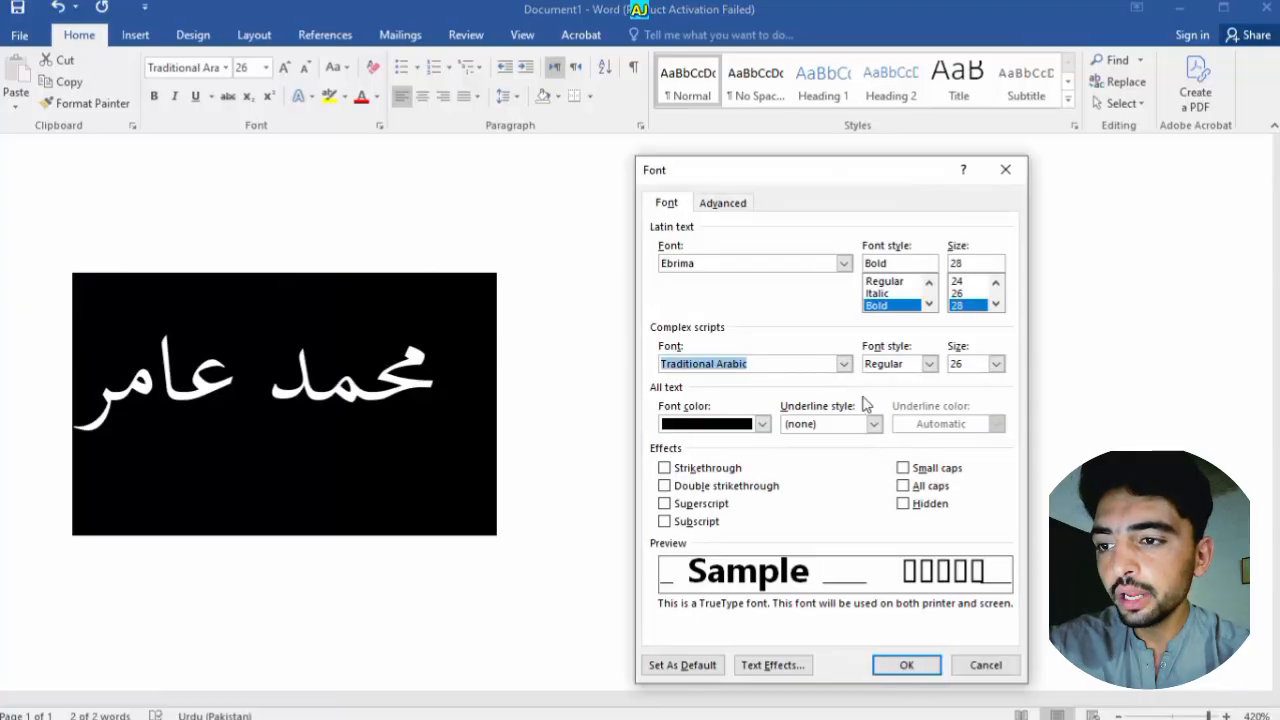
click(845, 364)
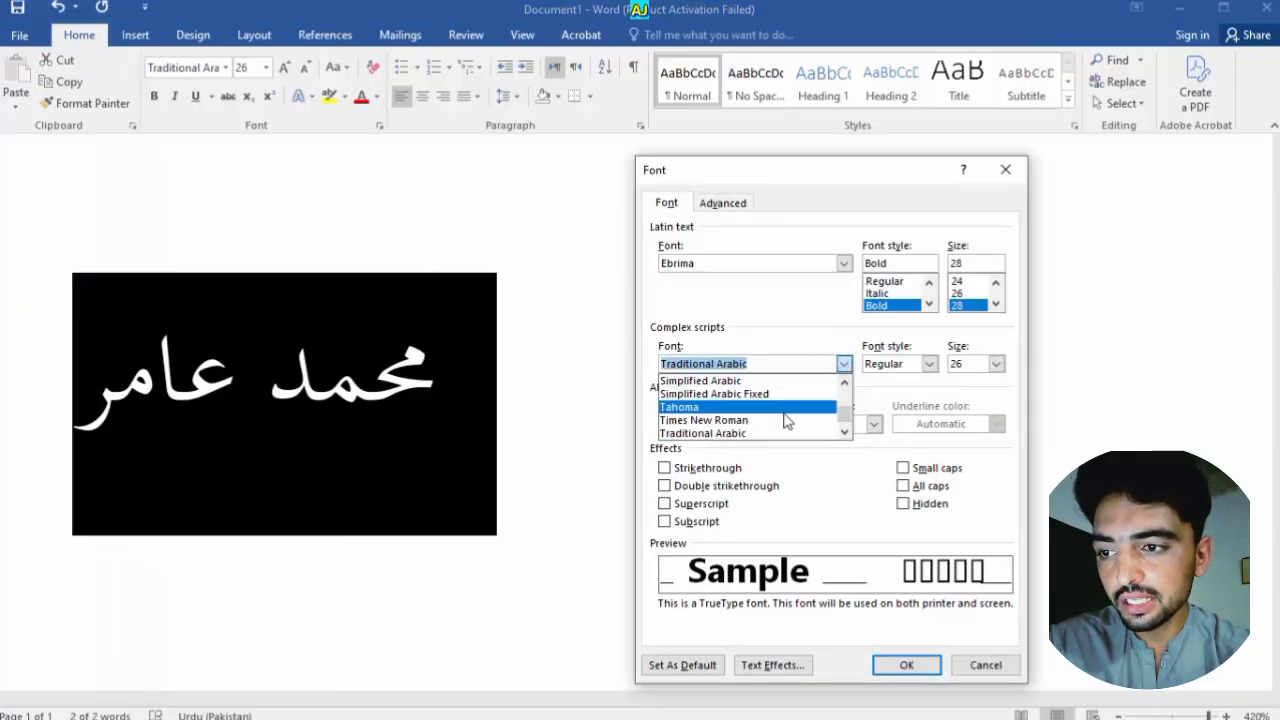
Apply Simplified Arabic as the Urdu name's complex-script font
click(797, 381)
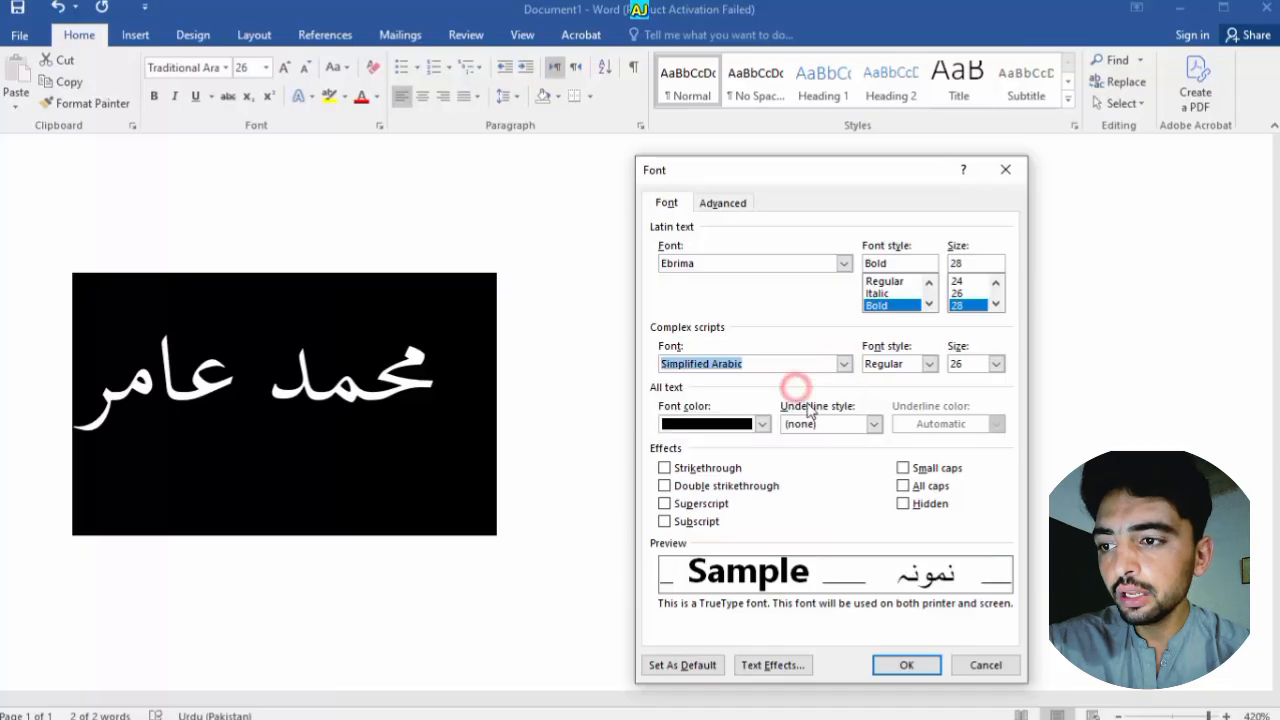
click(906, 665)
drag(380, 378, 272, 344)
Switch the complex-script font of the whole Urdu name to Arial
key(ctrl+a)
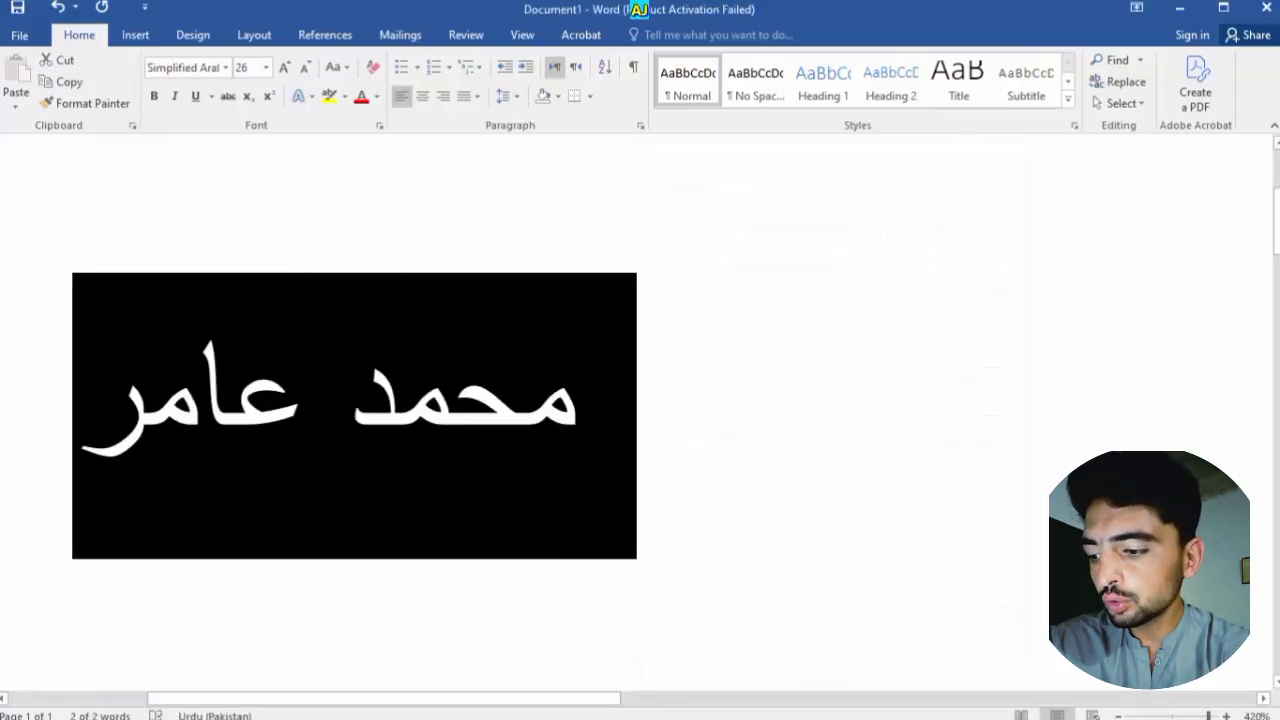
key(ctrl+d)
click(848, 365)
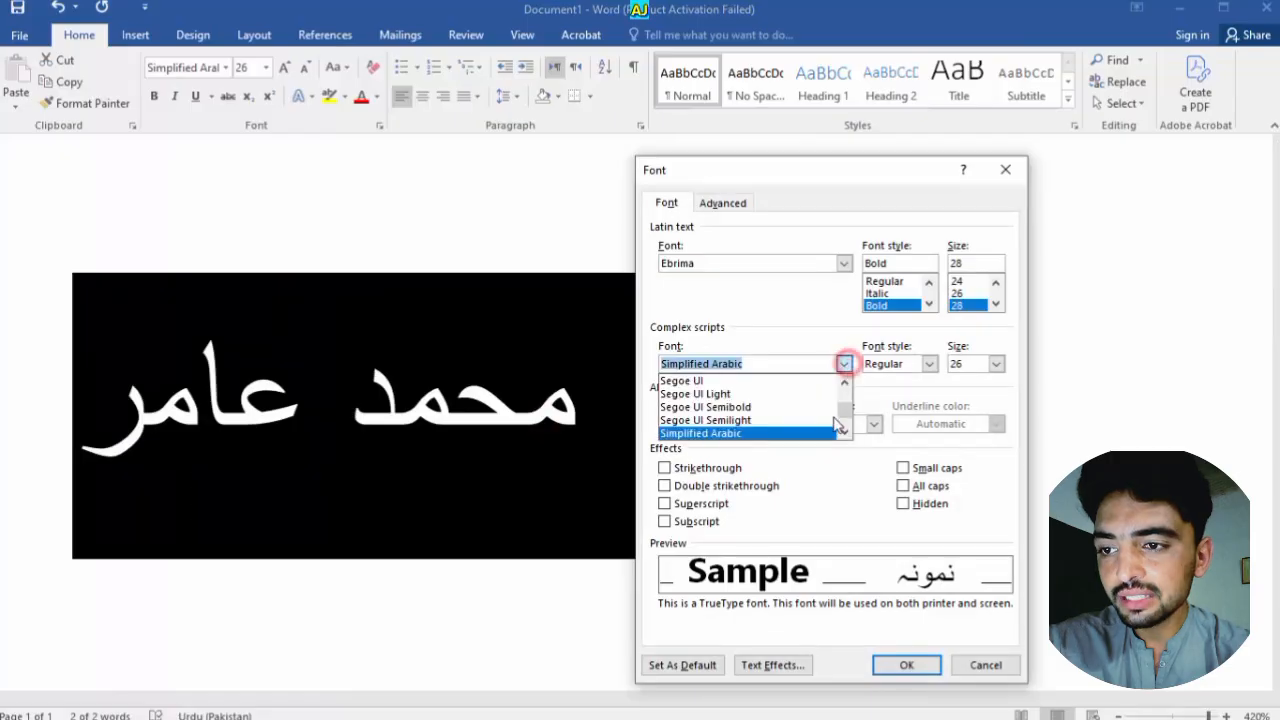
drag(844, 416, 843, 407)
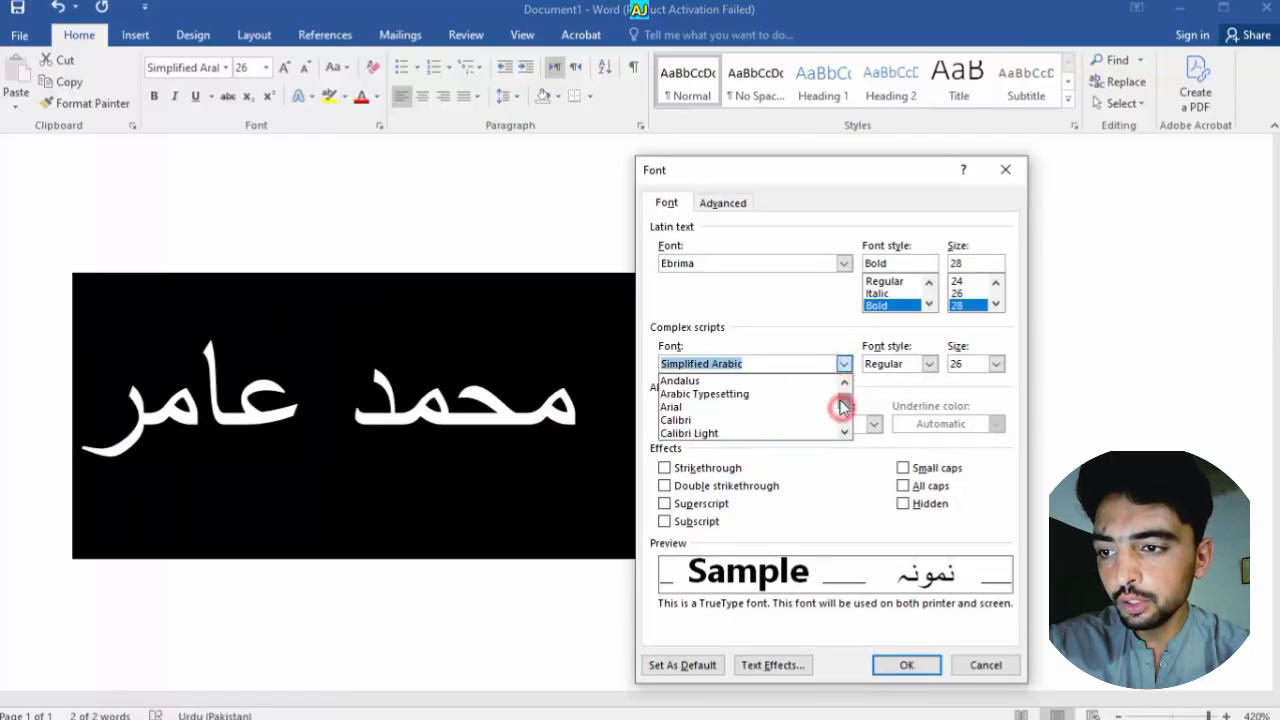
click(750, 410)
click(906, 665)
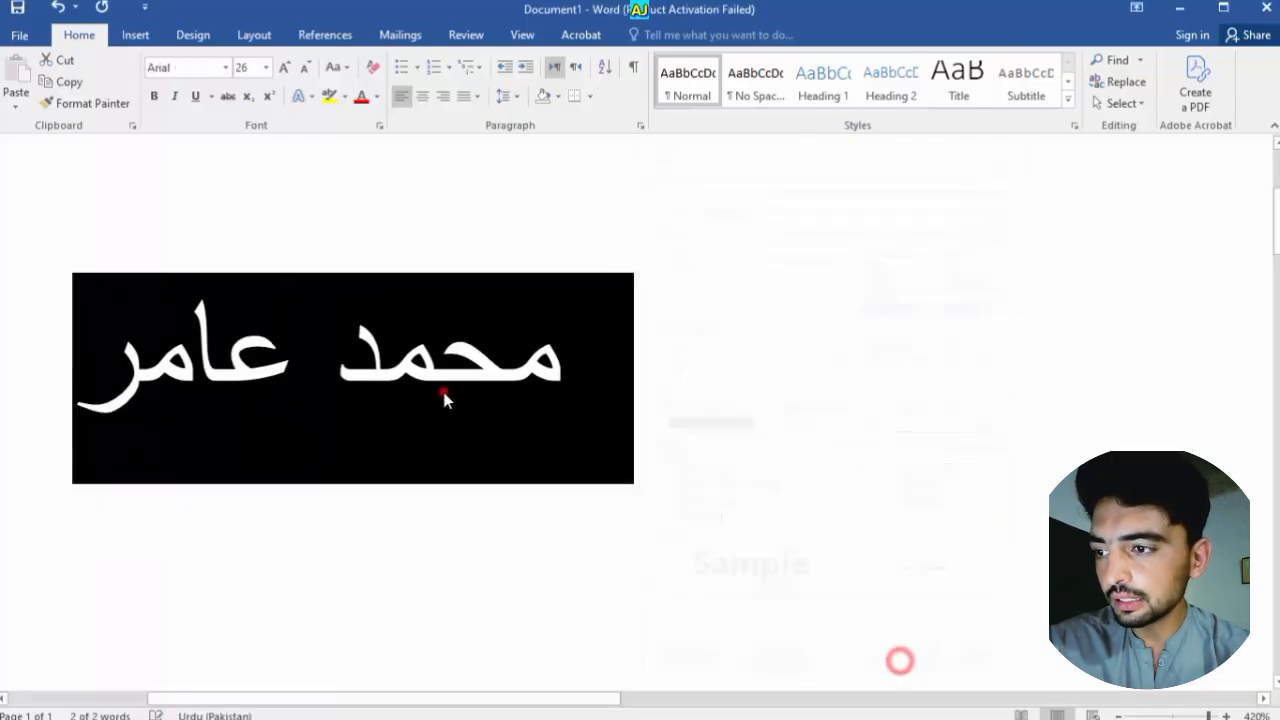
click(445, 396)
Change the complex-script font to Segoe UI Semibold and reopen the Font dialog
key(ctrl+a)
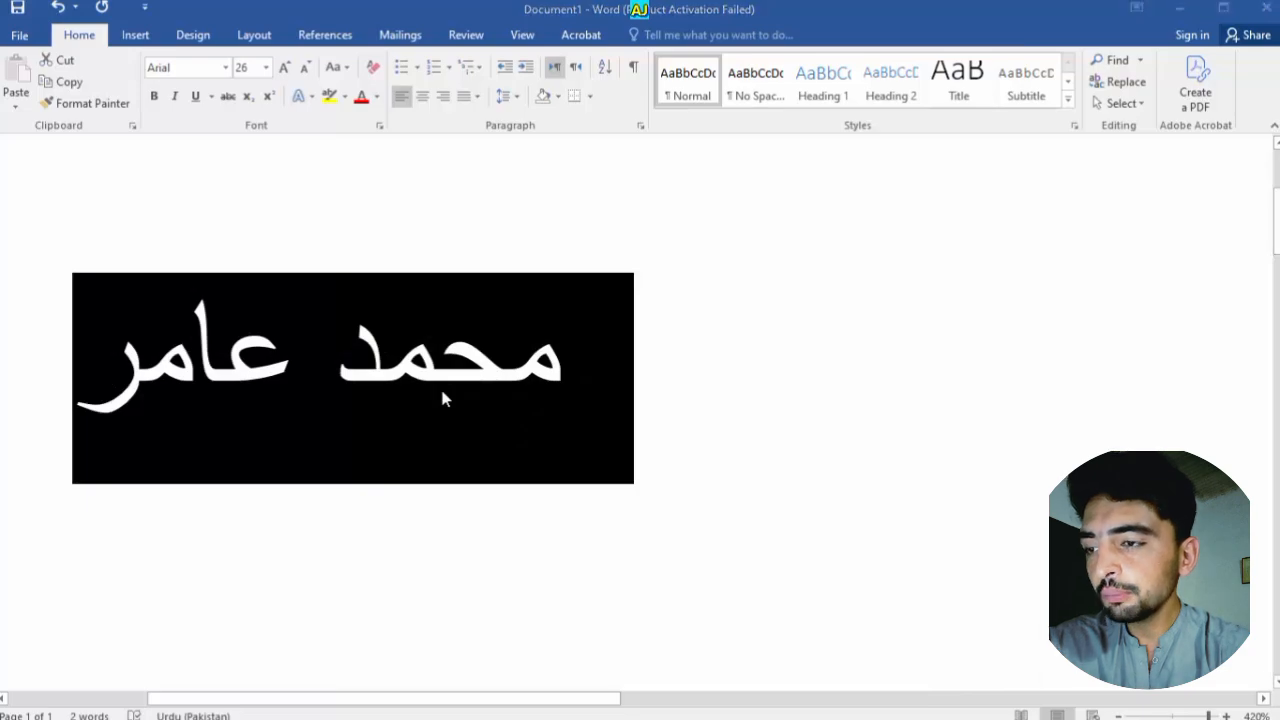
key(ctrl+d)
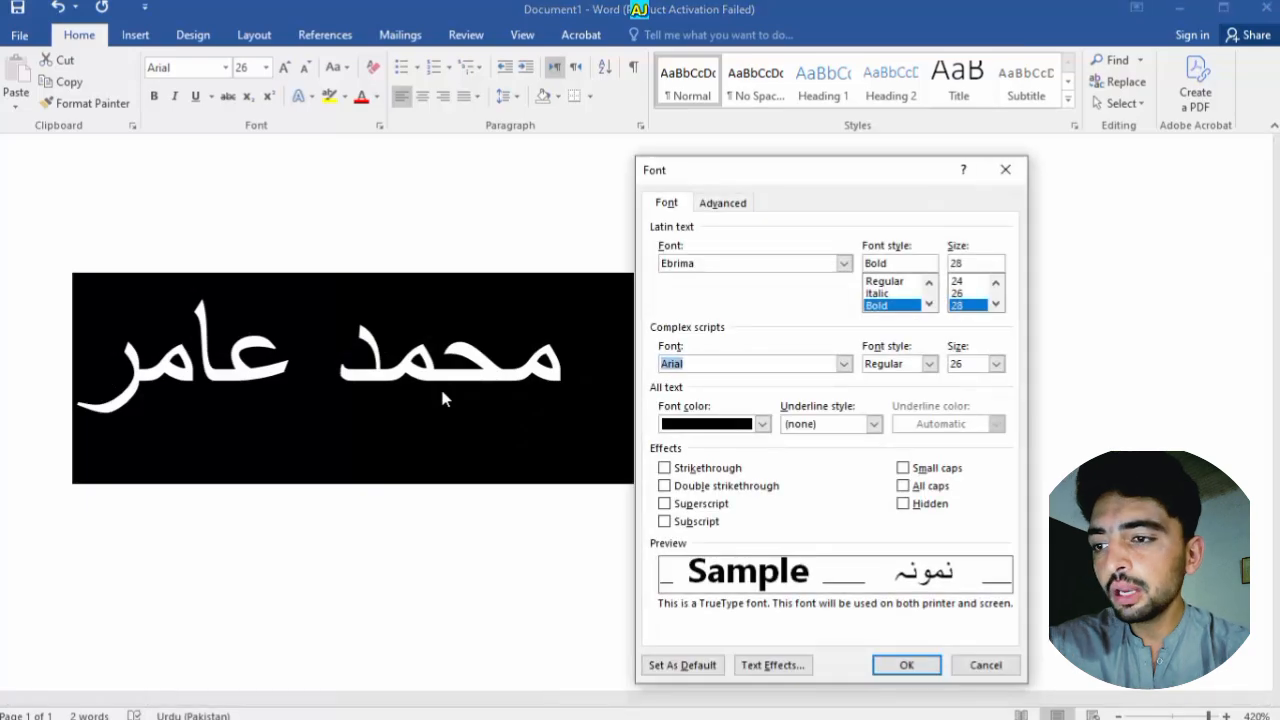
click(844, 364)
drag(850, 407, 847, 420)
click(771, 407)
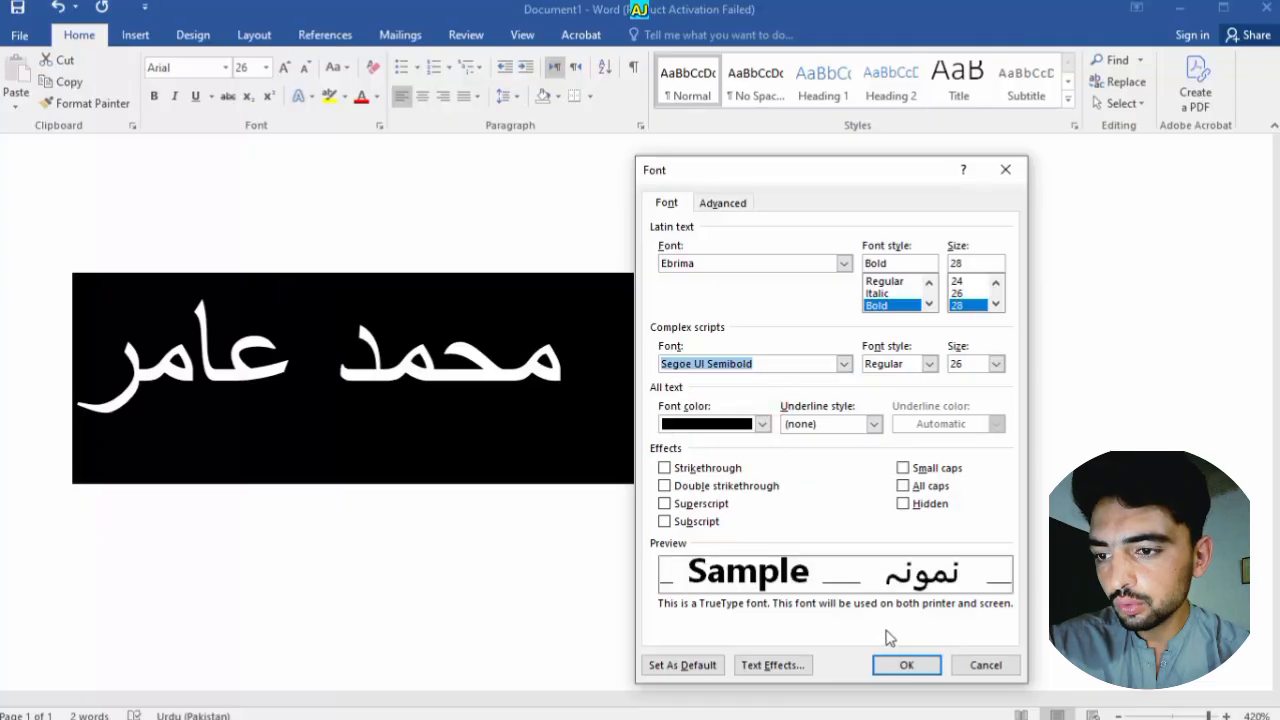
click(910, 664)
click(562, 414)
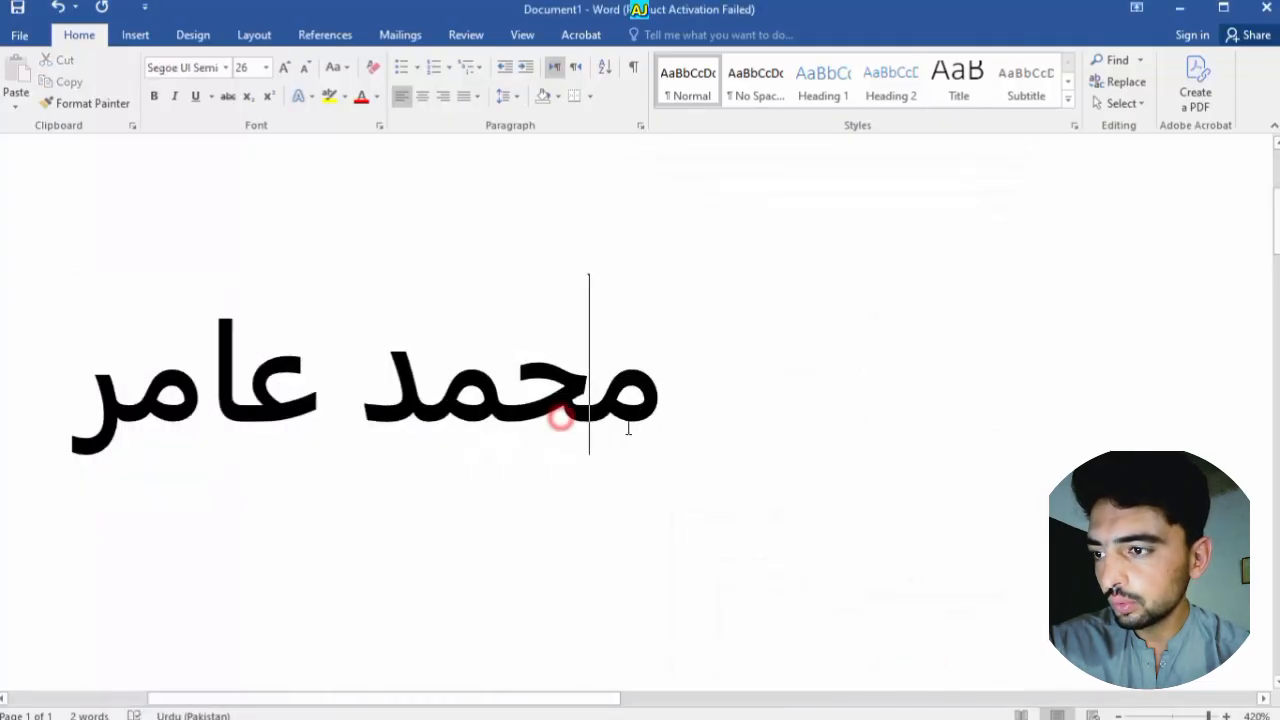
key(ctrl+a)
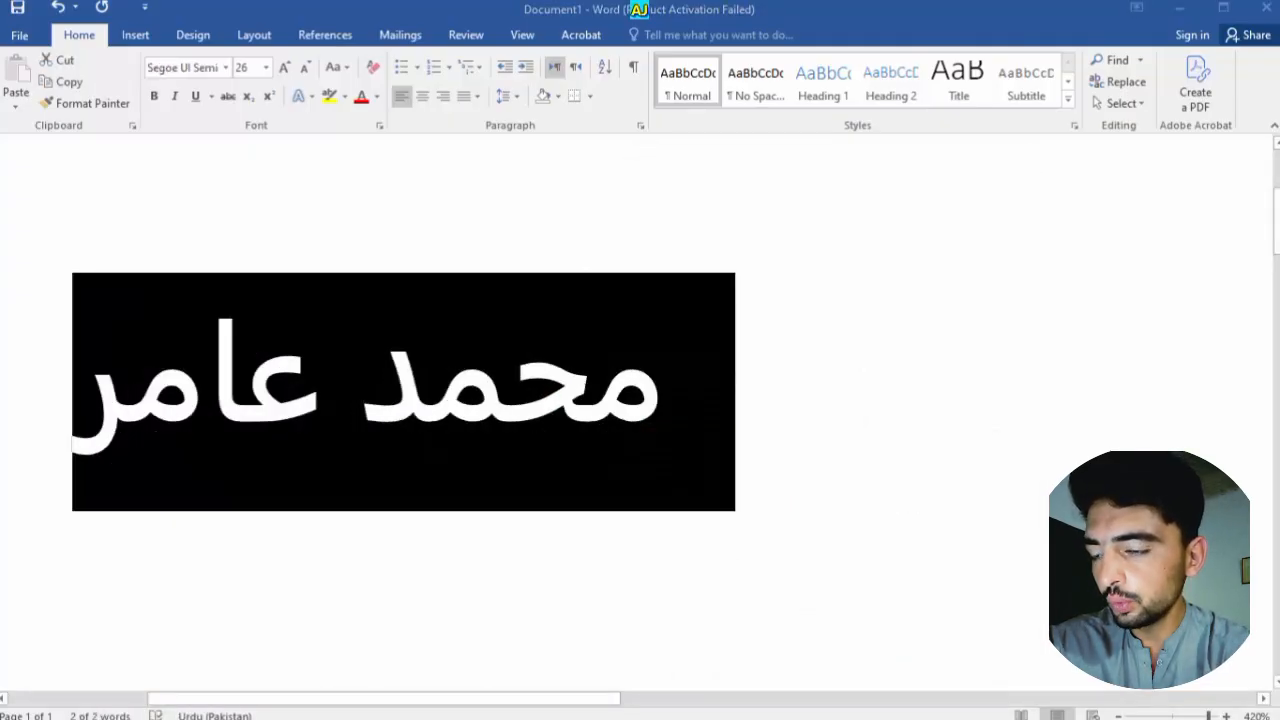
key(ctrl+d)
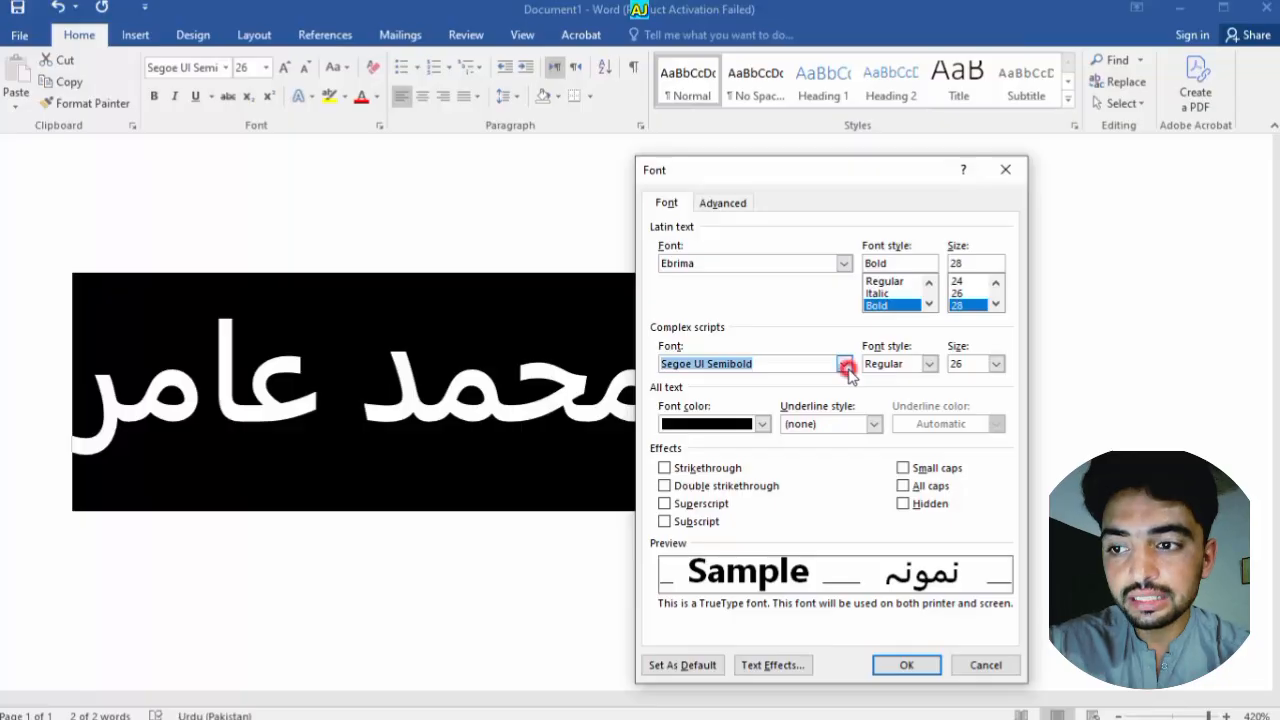
Set the complex-script size to 72 pt, keeping Segoe UI Semibold Regular
click(846, 366)
drag(845, 412, 846, 423)
click(927, 365)
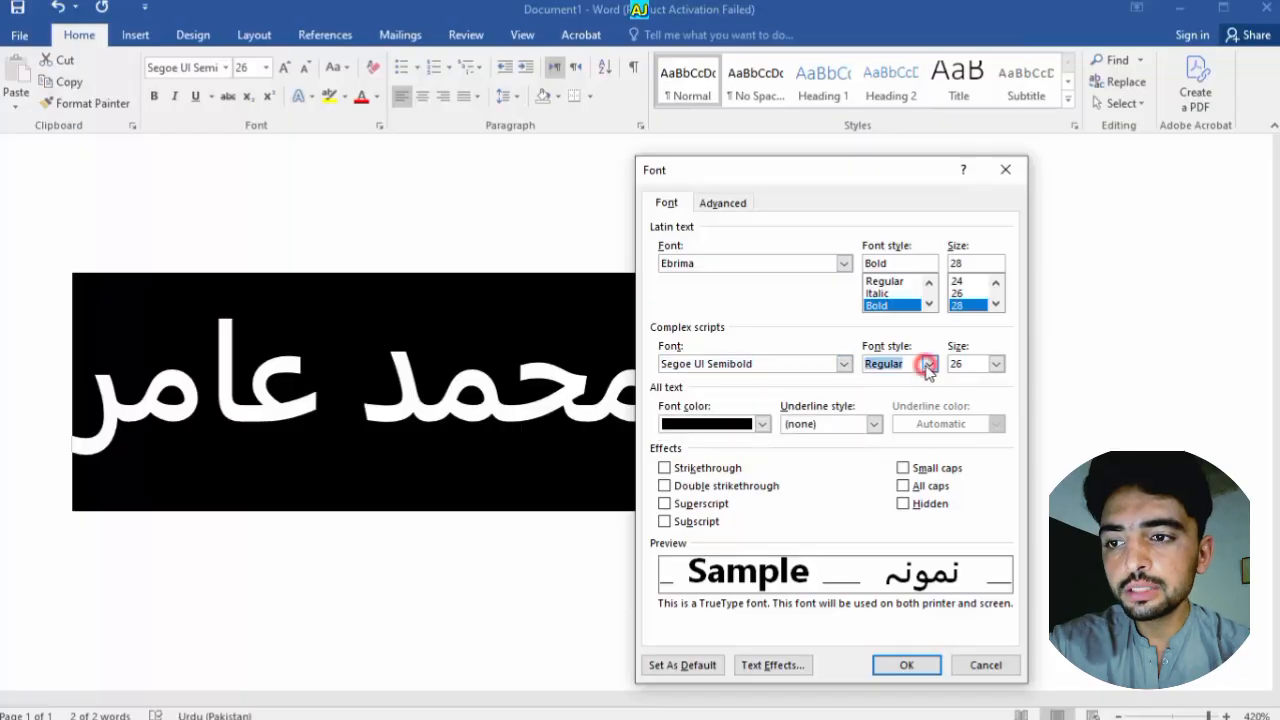
click(928, 366)
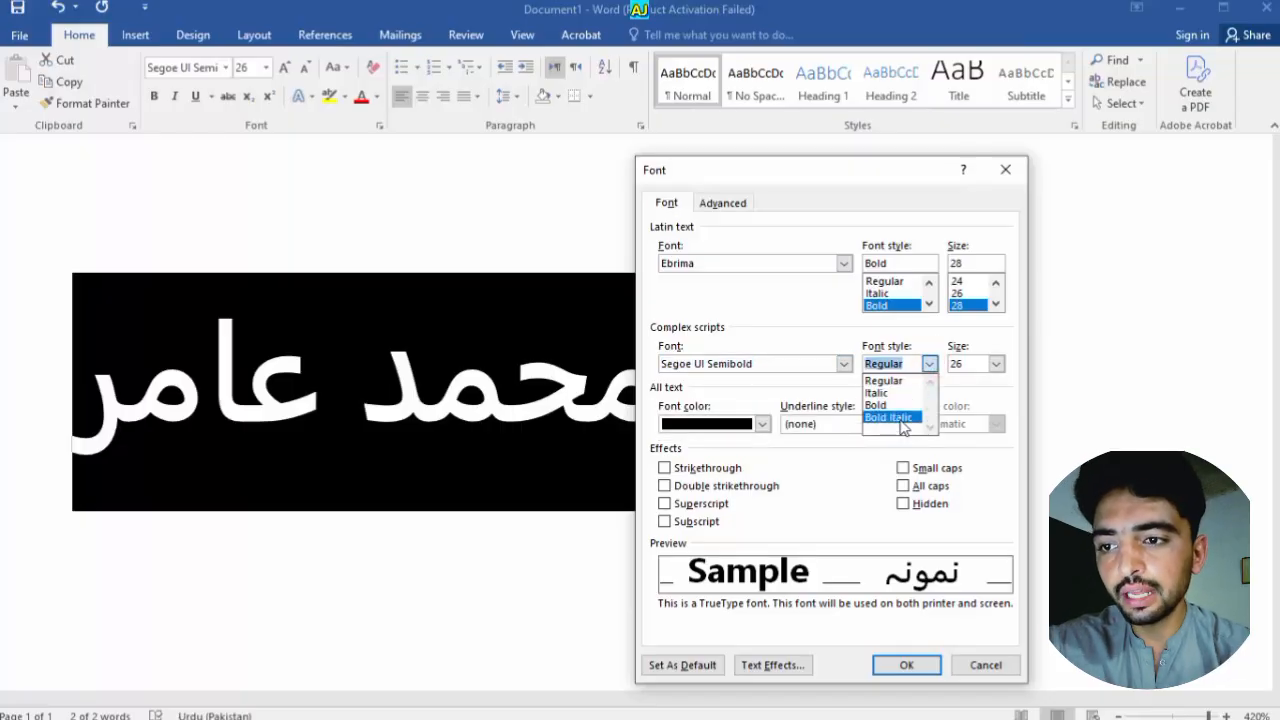
click(994, 364)
click(994, 364)
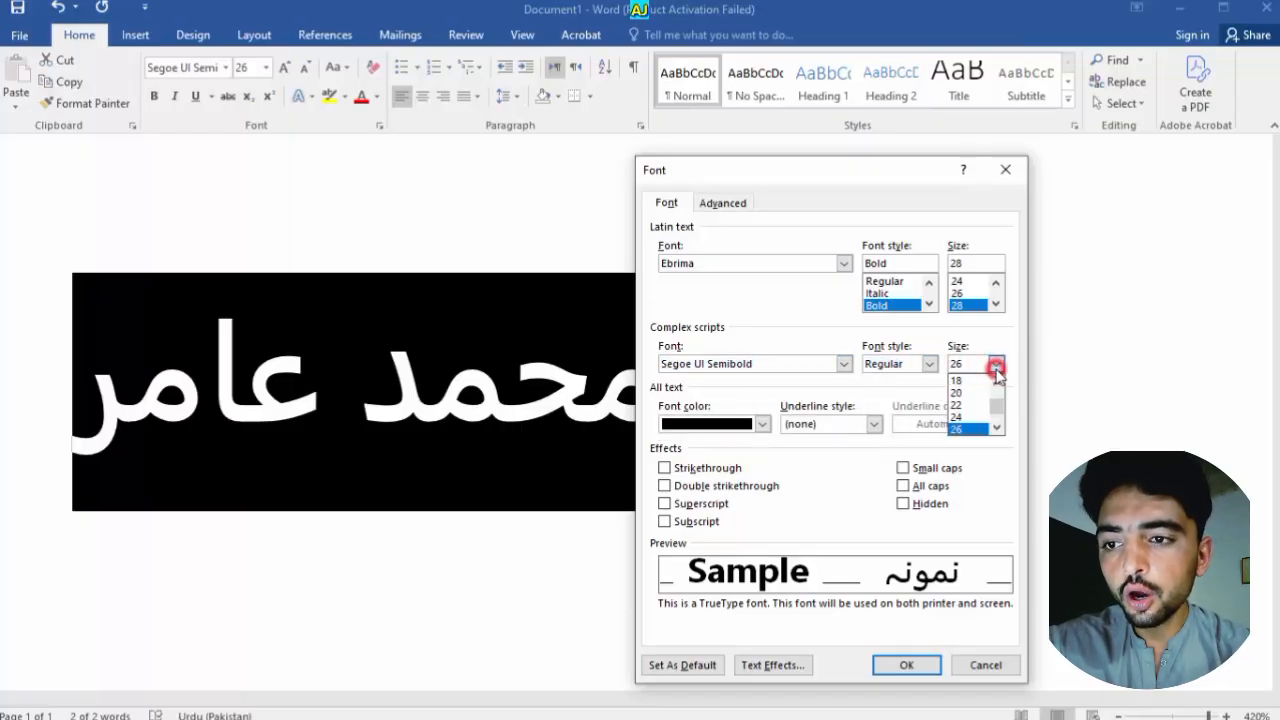
click(966, 430)
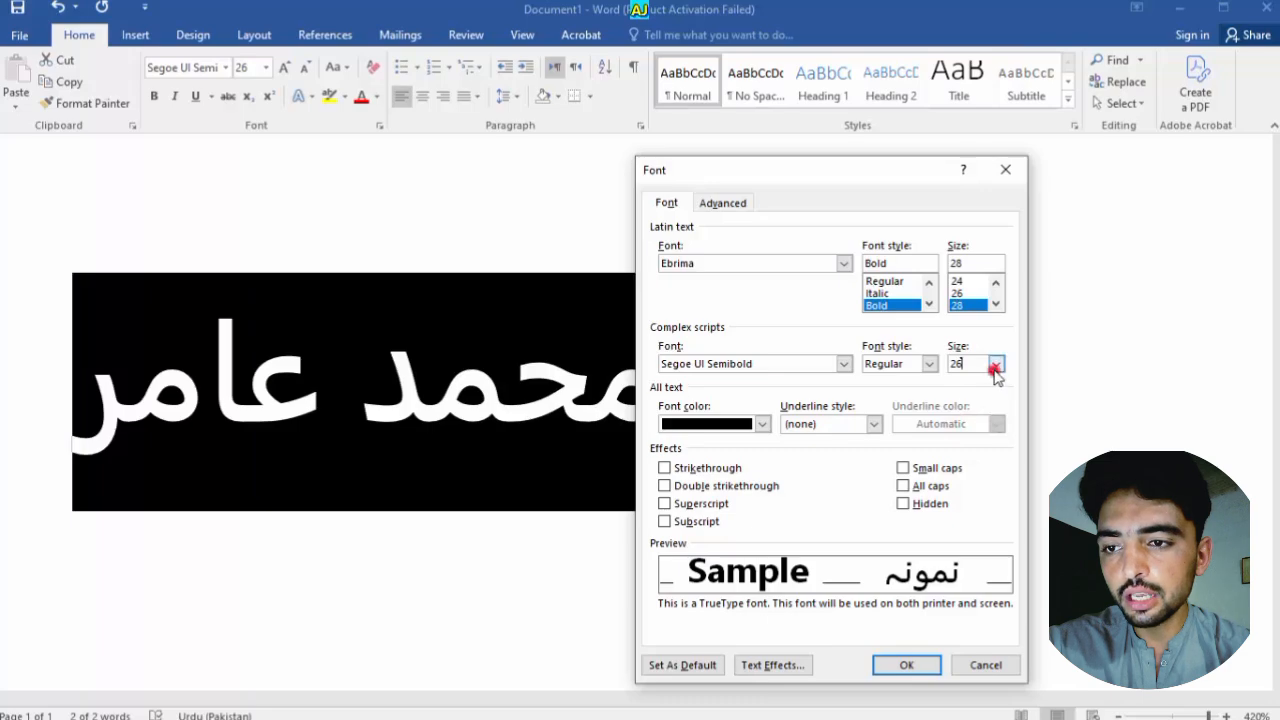
click(996, 364)
click(998, 407)
drag(998, 407, 994, 409)
click(966, 428)
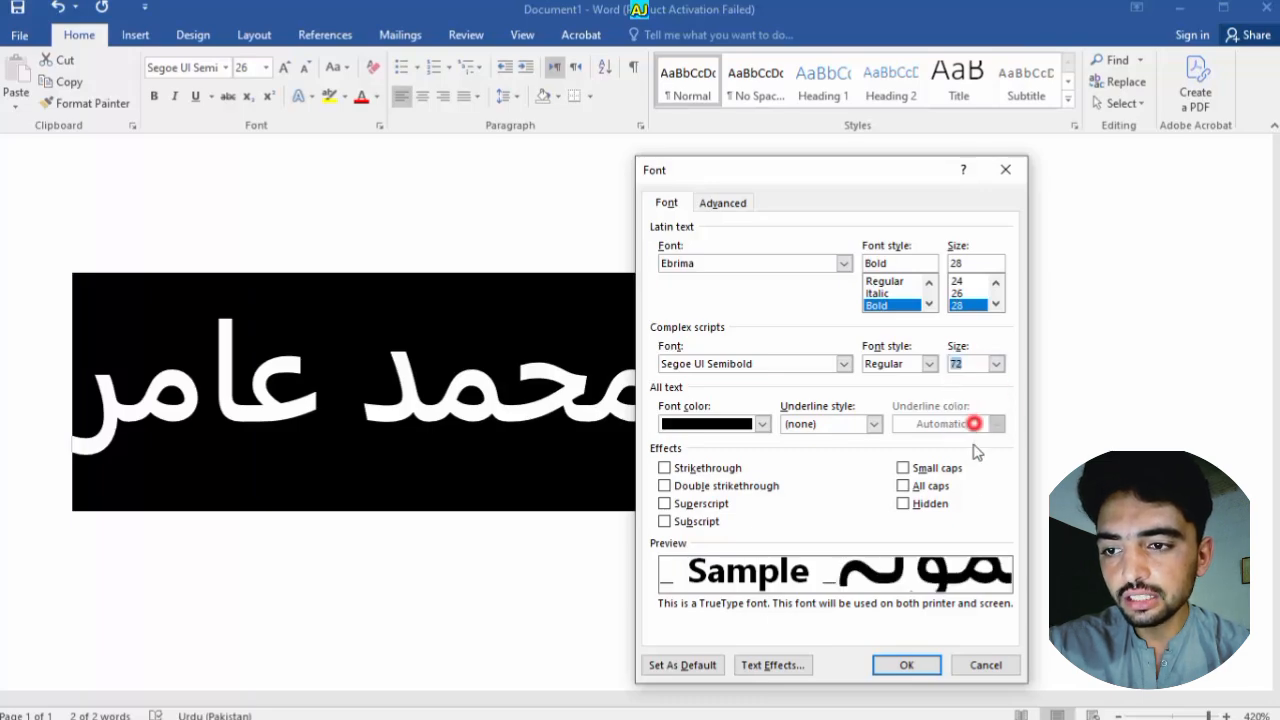
click(906, 665)
Reselect the enlarged Urdu name and reopen the Font dialog
click(730, 432)
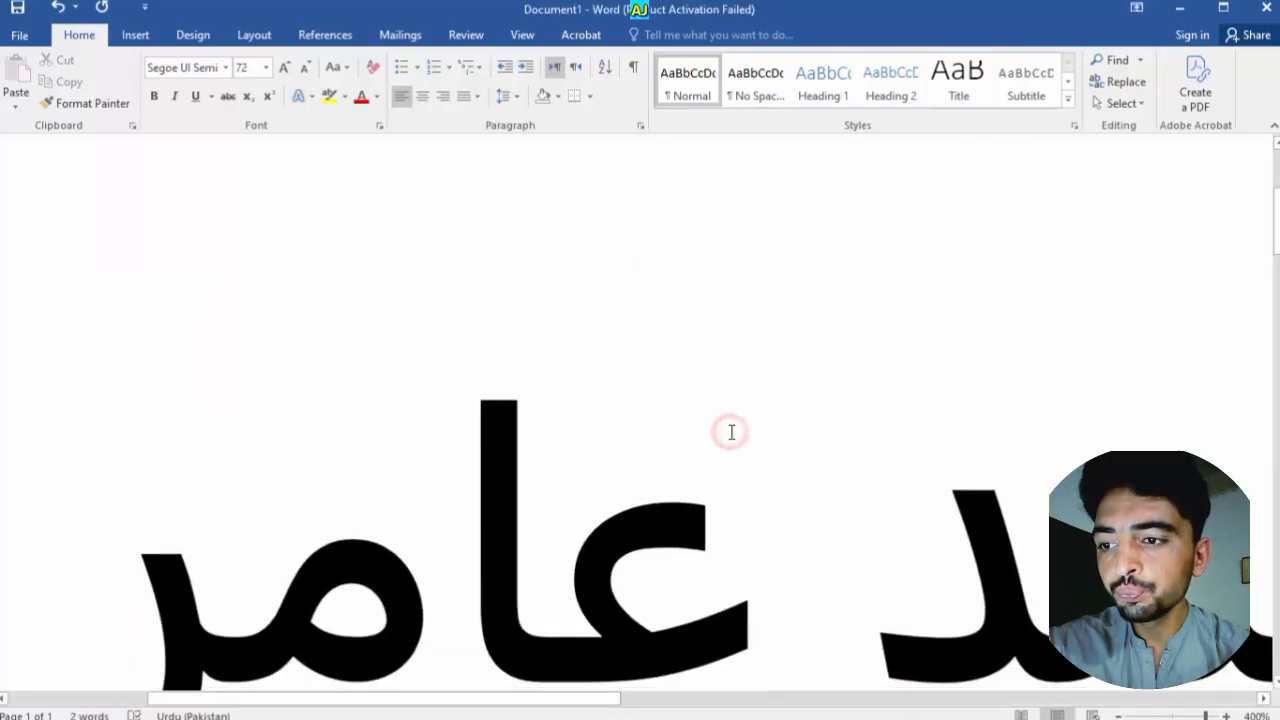
scroll(731, 432, down, 16)
scroll(731, 432, down, 11)
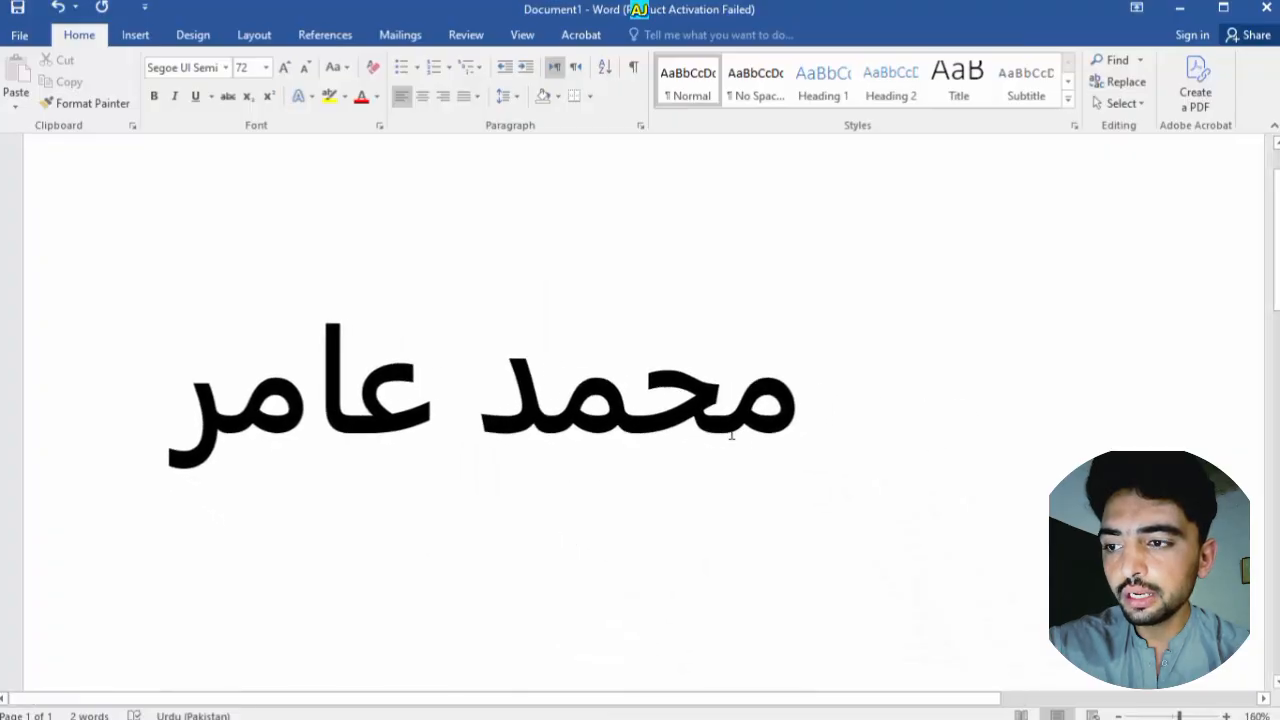
key(ctrl+a)
key(ctrl+d)
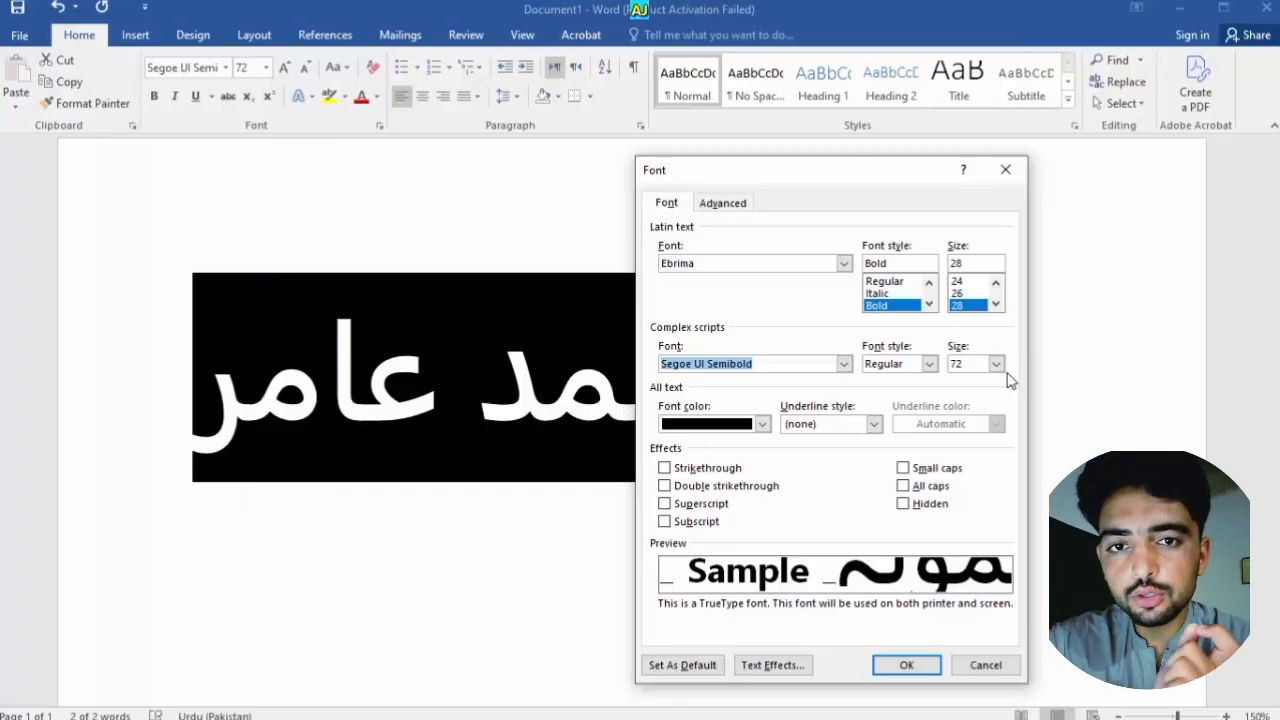
Make the Urdu name Bold Italic, then undo back to the English name in Calibri 22
click(930, 363)
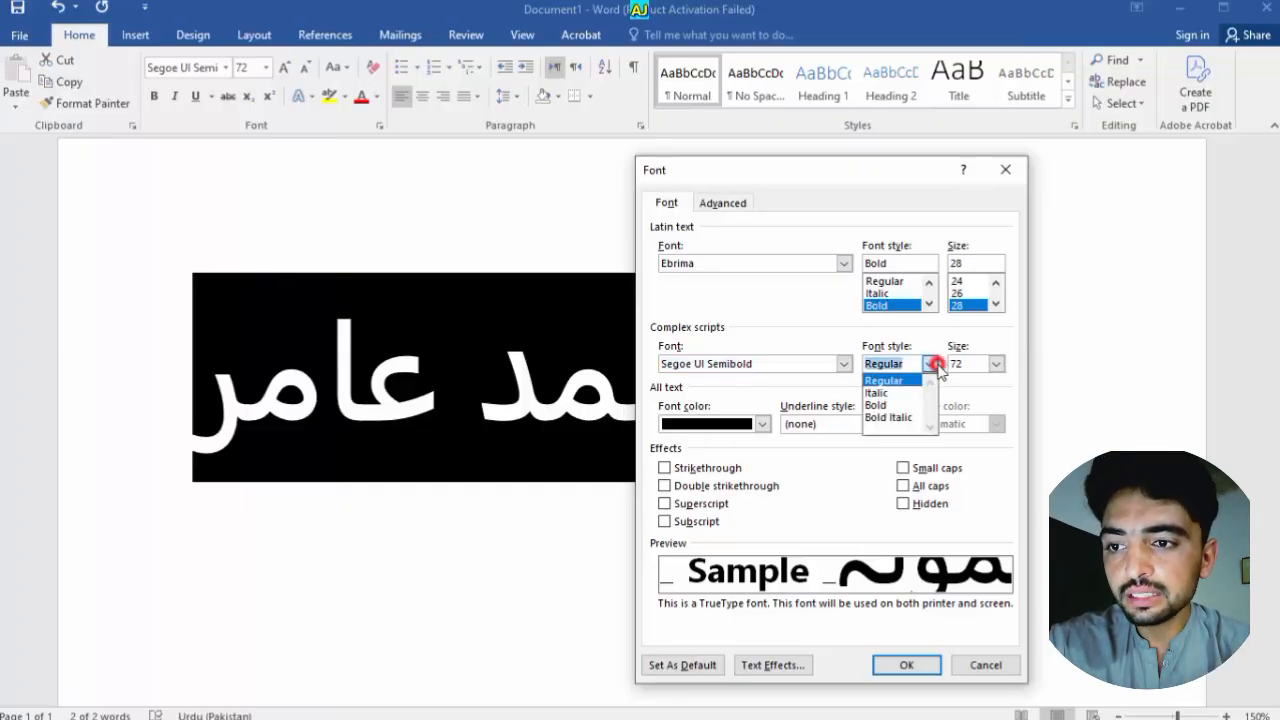
click(918, 417)
click(906, 665)
click(604, 514)
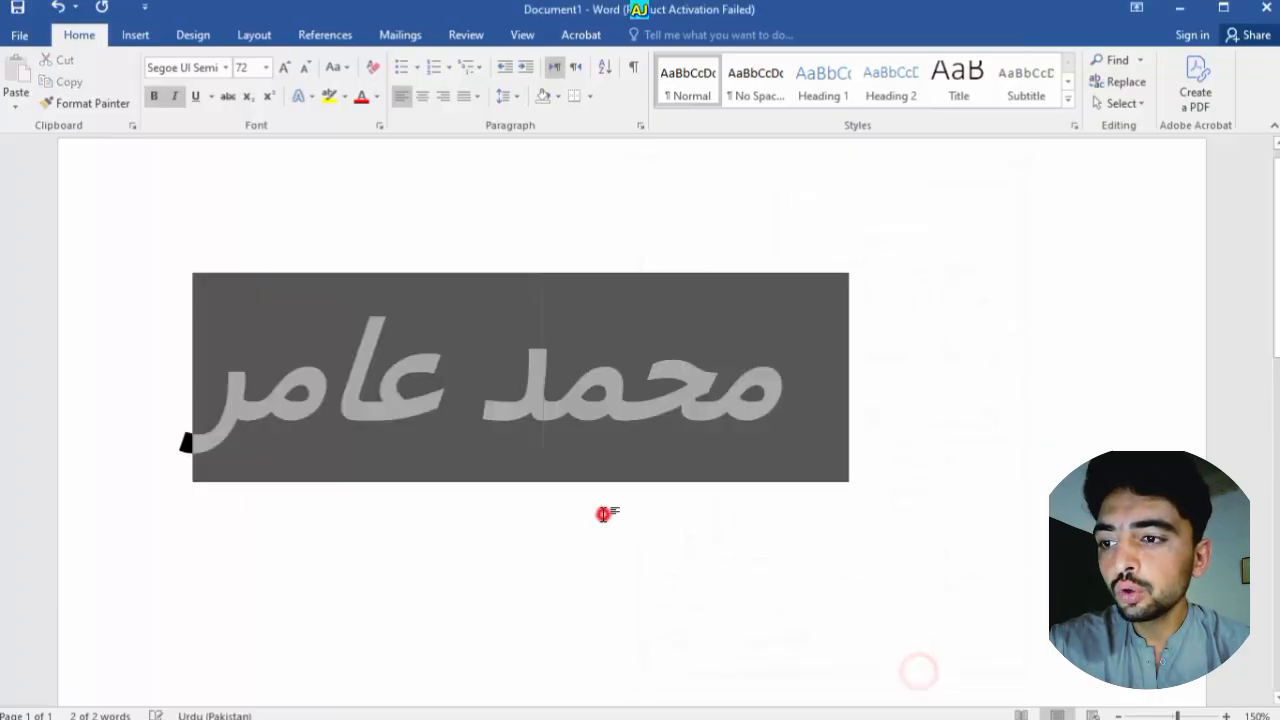
key(ctrl+a)
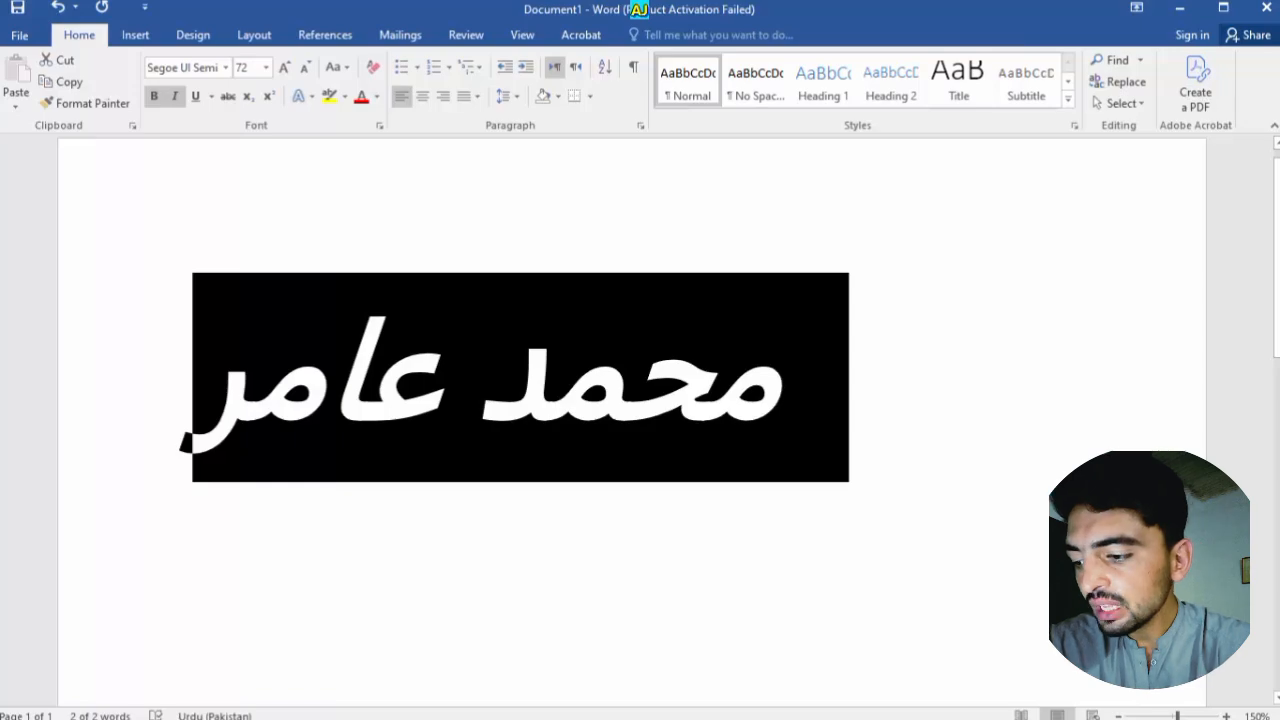
key(ctrl+z)
key(ctrl+z)
key(ctrl+z)
key(ctrl+z)
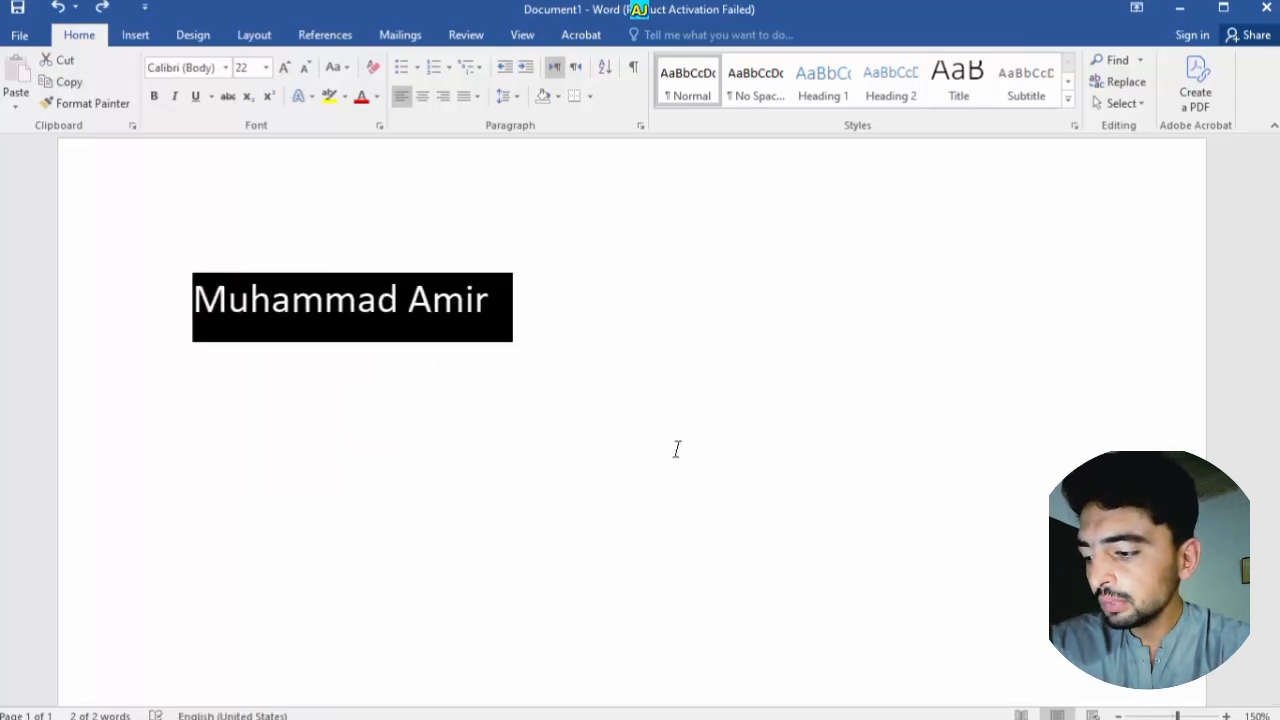
Undo the Ebrima bold formatting, grow the name to 39 pt, and bring up its font settings
key(ctrl+y)
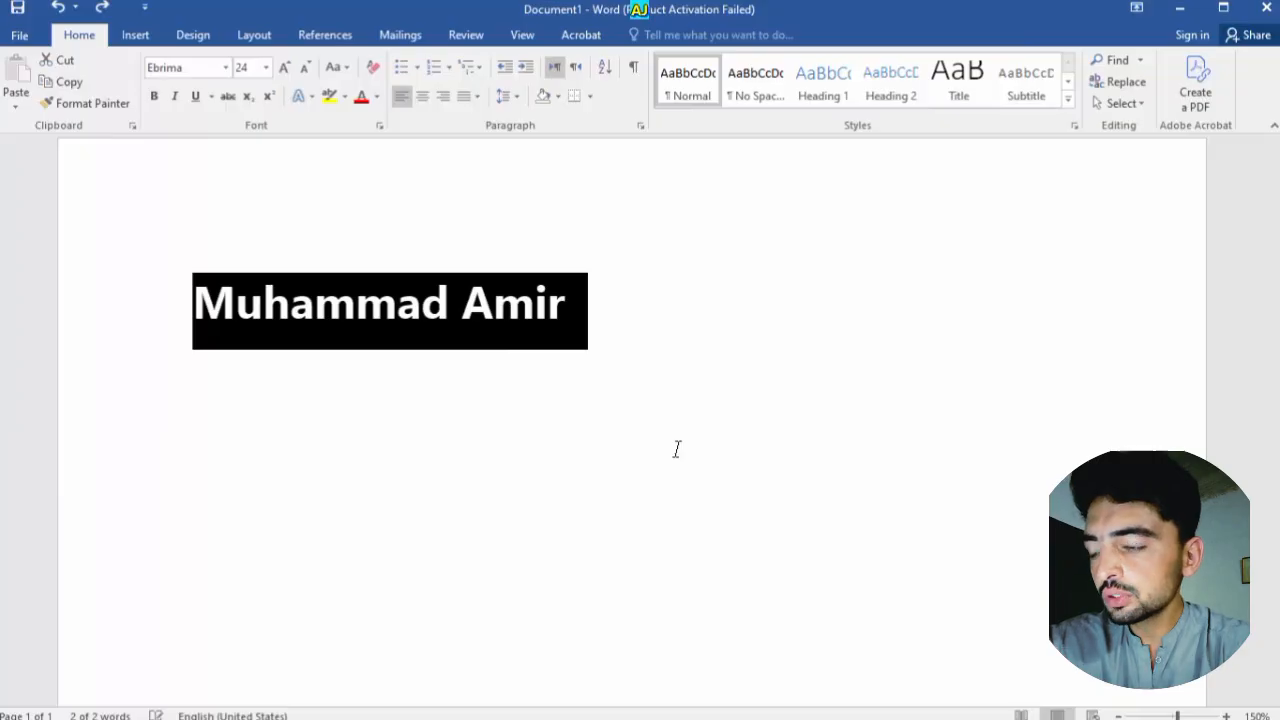
key(ctrl+z)
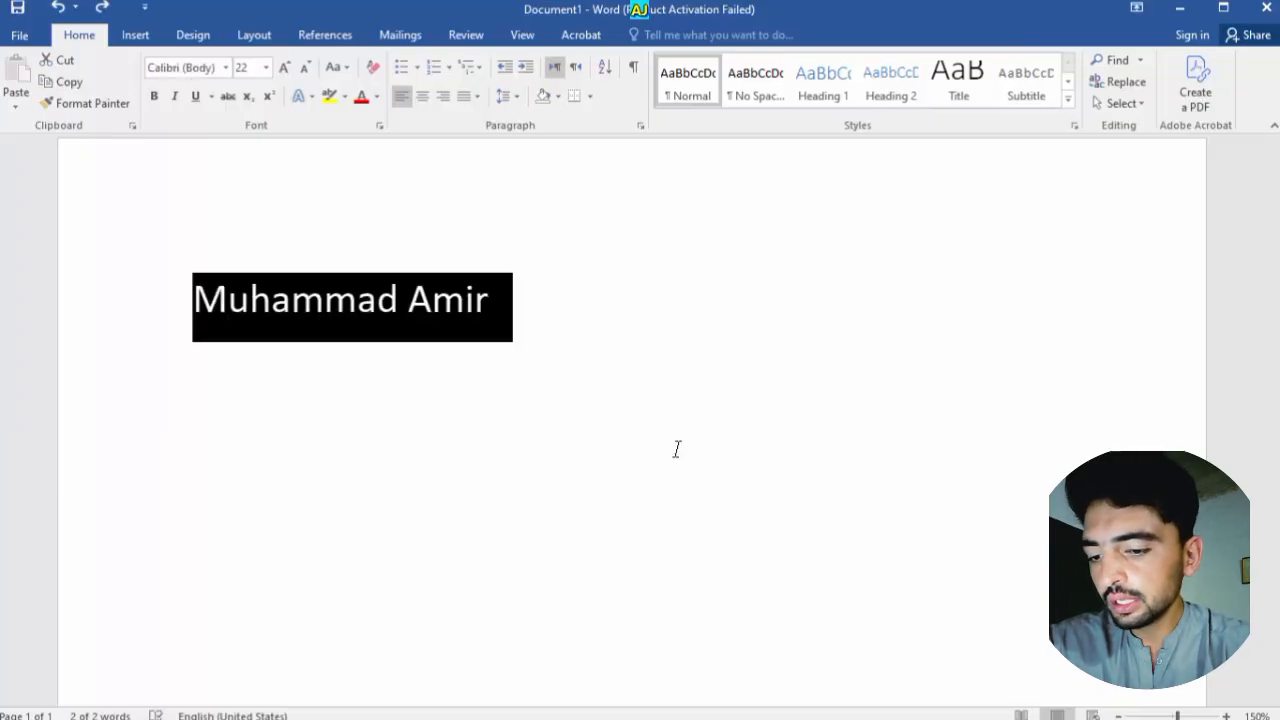
key(ctrl+bracketright)
key(ctrl+bracketright)
key(ctrl+bracketright)
key(ctrl+bracketright)
key(ctrl+bracketright)
key(ctrl+bracketright)
key(ctrl+bracketright)
key(ctrl+bracketright)
key(ctrl+bracketright)
key(ctrl+bracketright)
key(ctrl+bracketright)
key(ctrl+bracketright)
key(ctrl+bracketright)
key(ctrl+bracketright)
key(ctrl+bracketright)
key(ctrl+bracketright)
key(ctrl+bracketright)
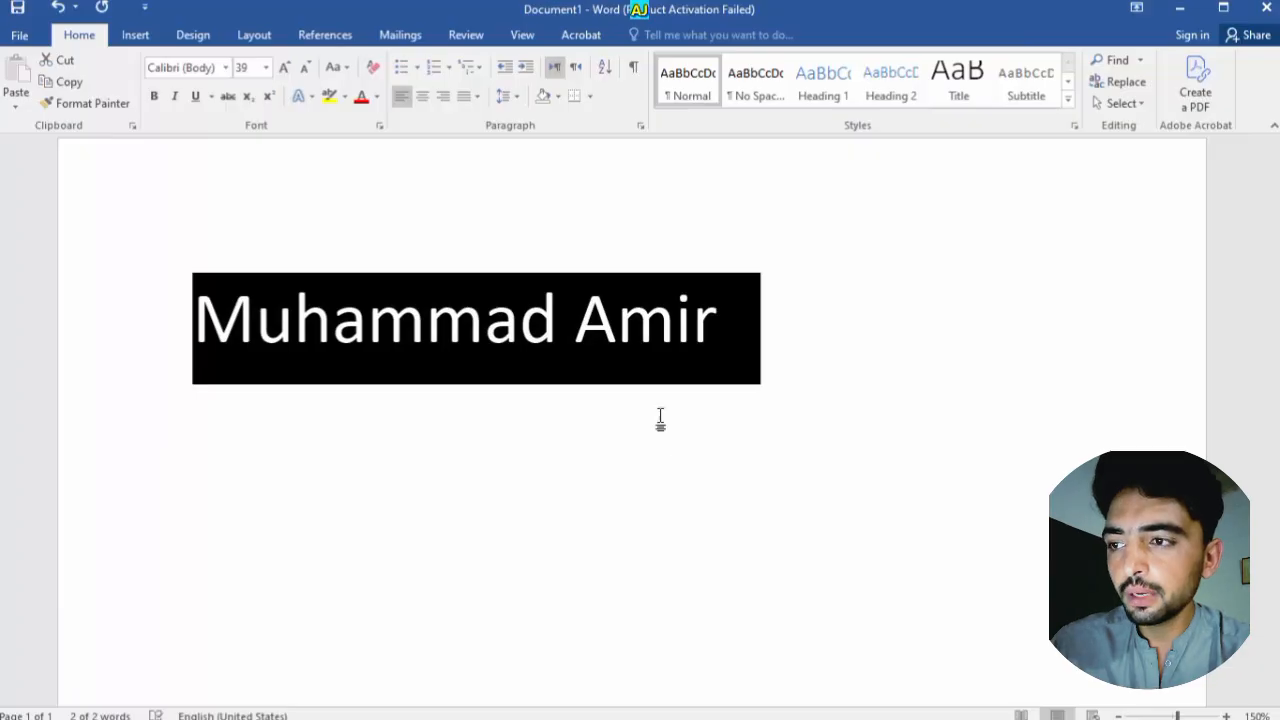
click(565, 370)
key(ctrl+a)
key(ctrl+d)
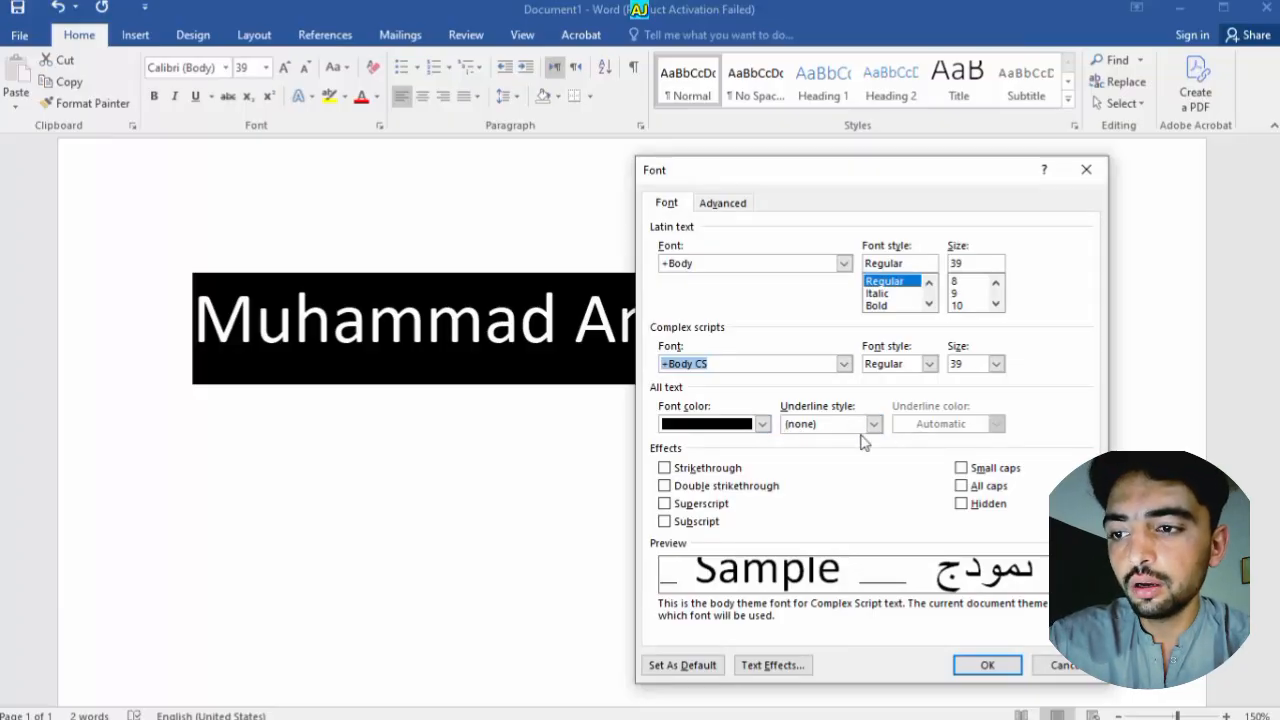
Make the name's font colour green, after trying red and light blue, with Underline style (none)
click(764, 426)
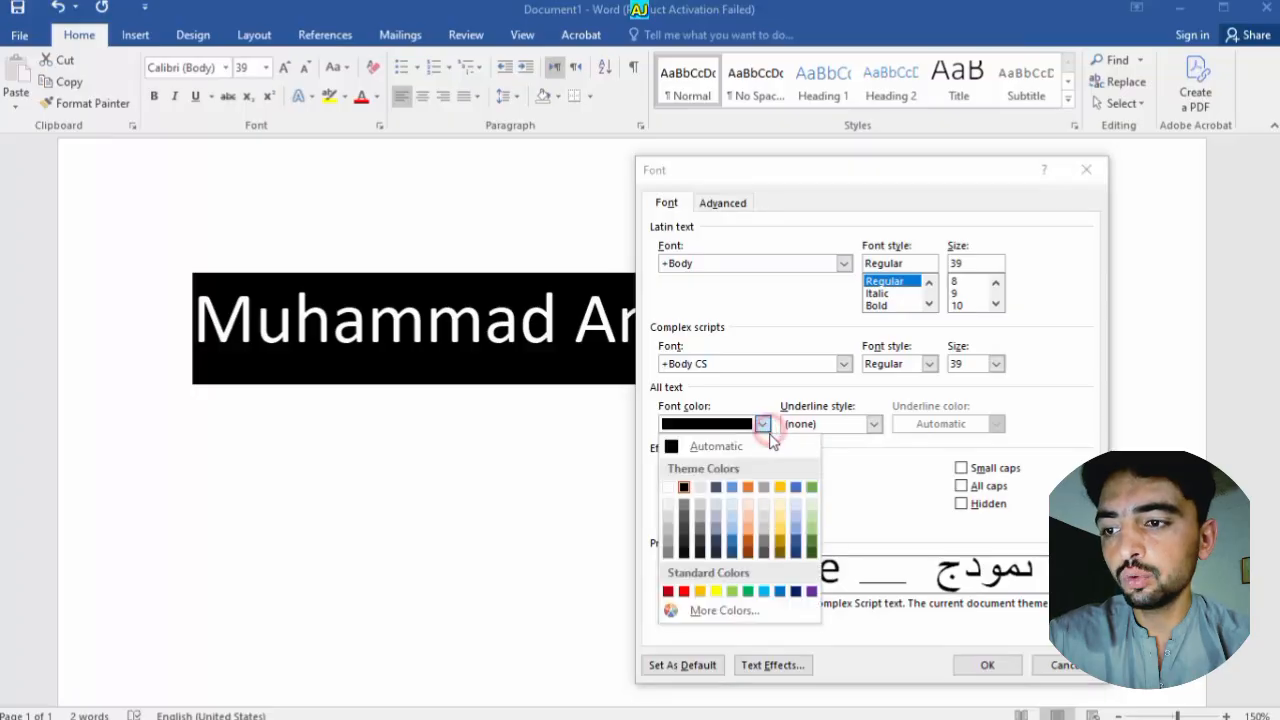
click(684, 591)
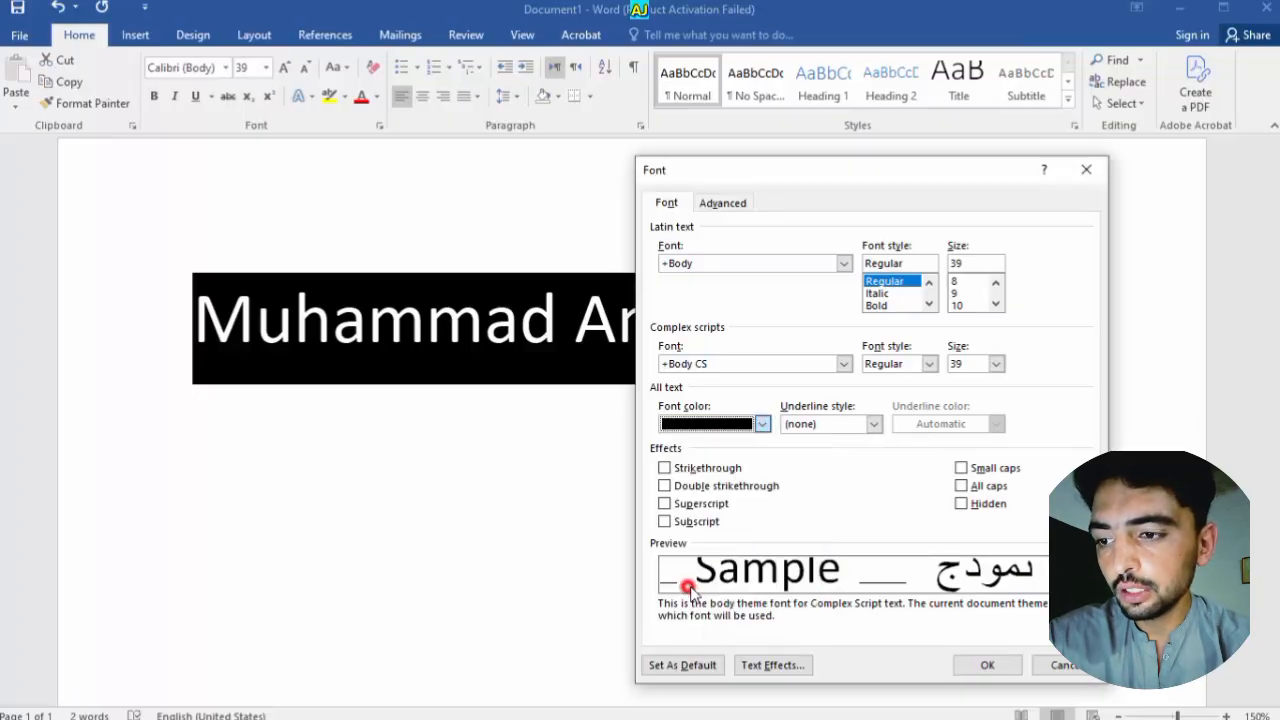
click(875, 425)
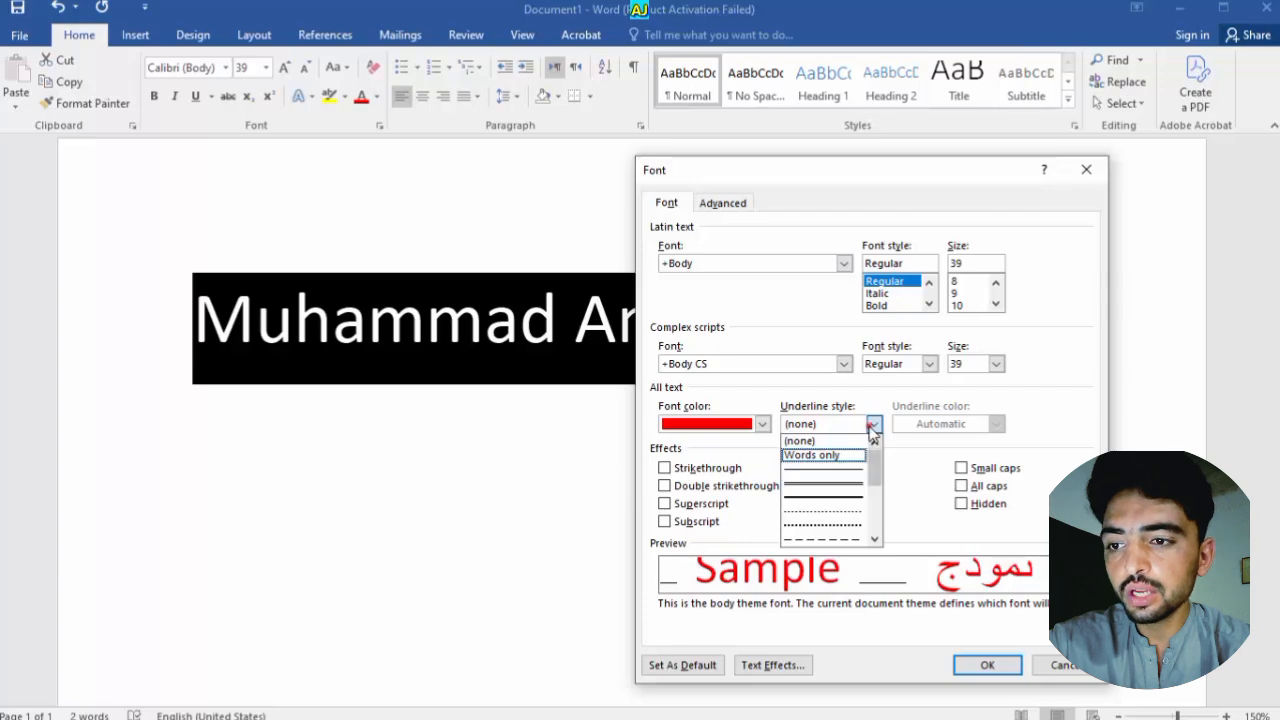
click(874, 424)
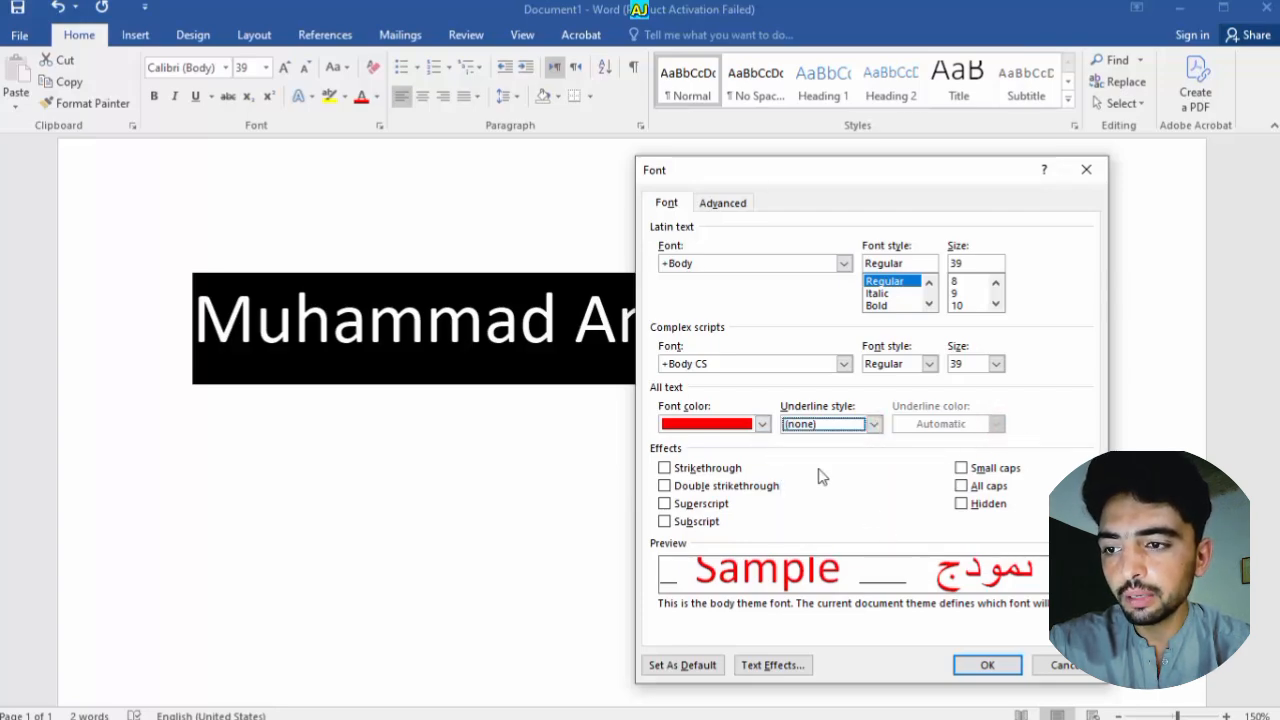
click(762, 424)
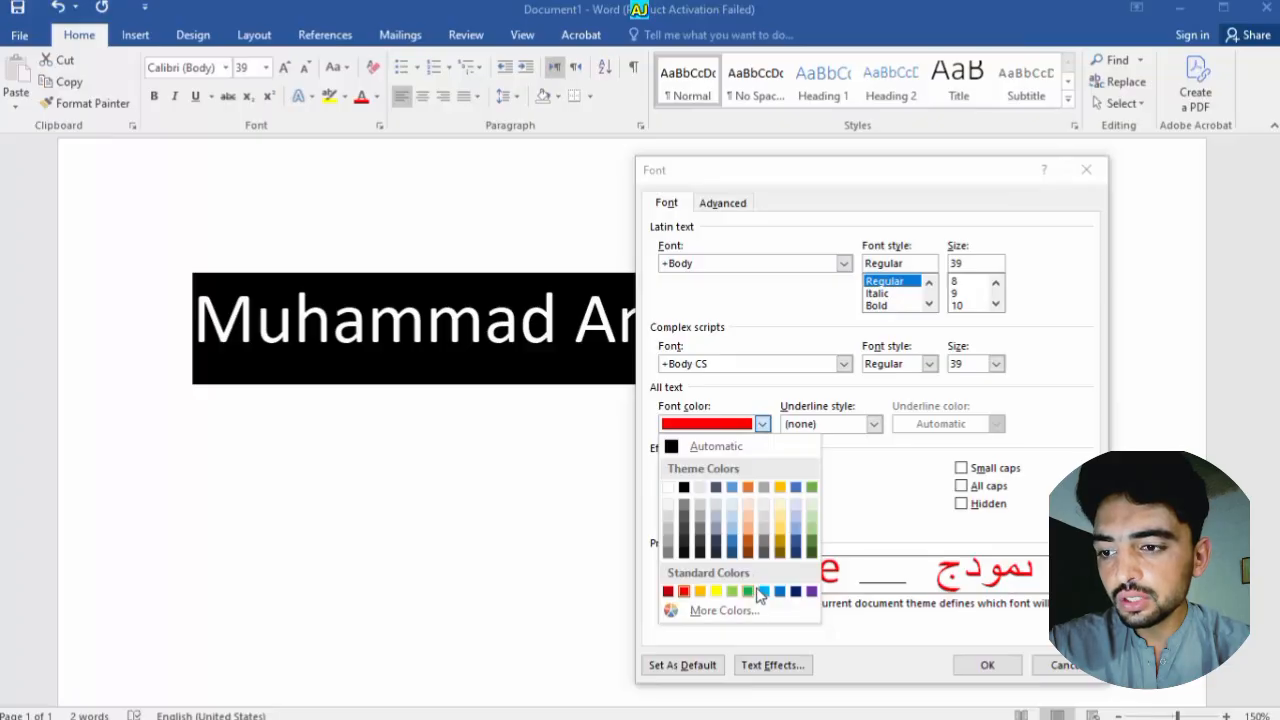
click(762, 591)
click(762, 424)
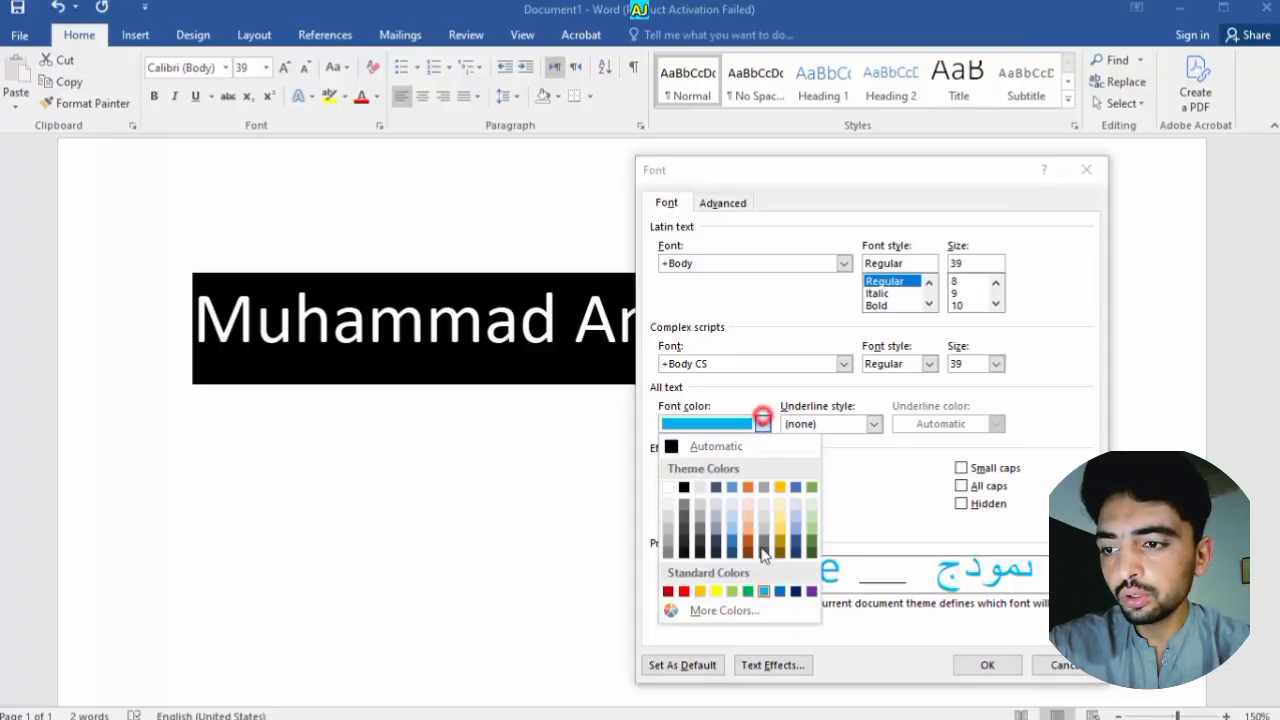
click(748, 591)
Apply the green colour, then reselect the name and reopen its font settings
click(986, 665)
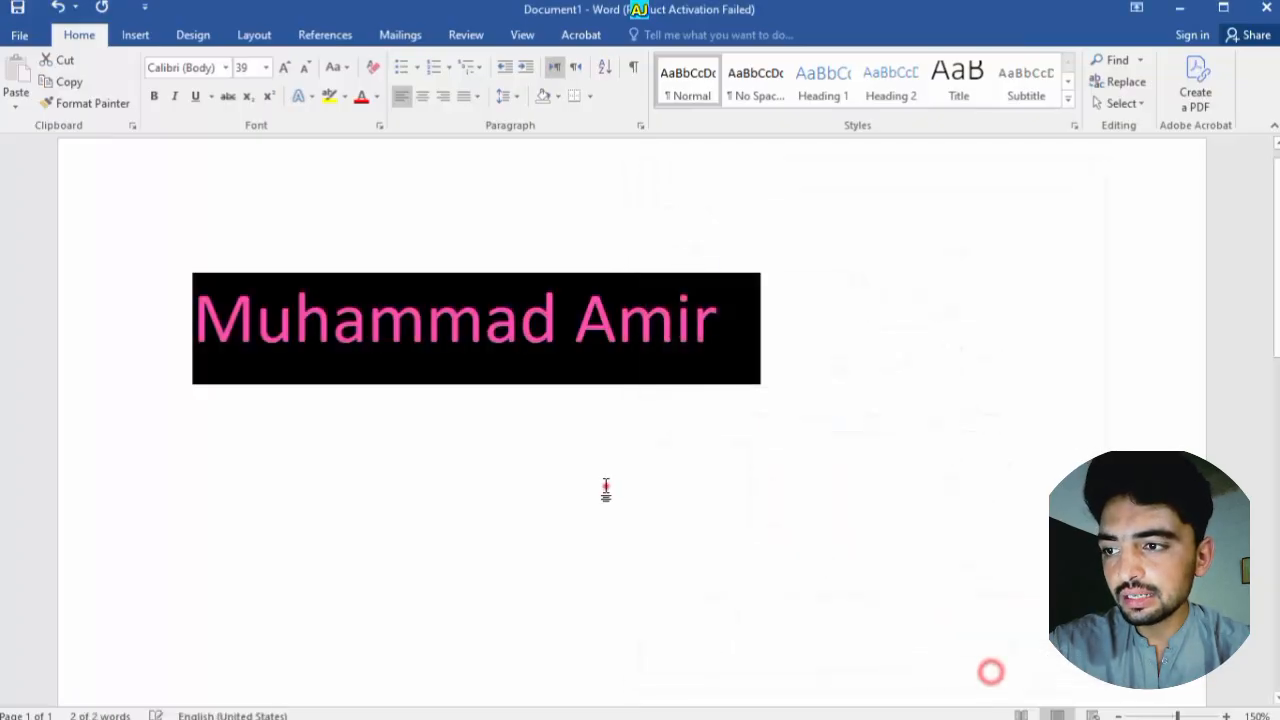
click(606, 486)
drag(690, 362, 330, 263)
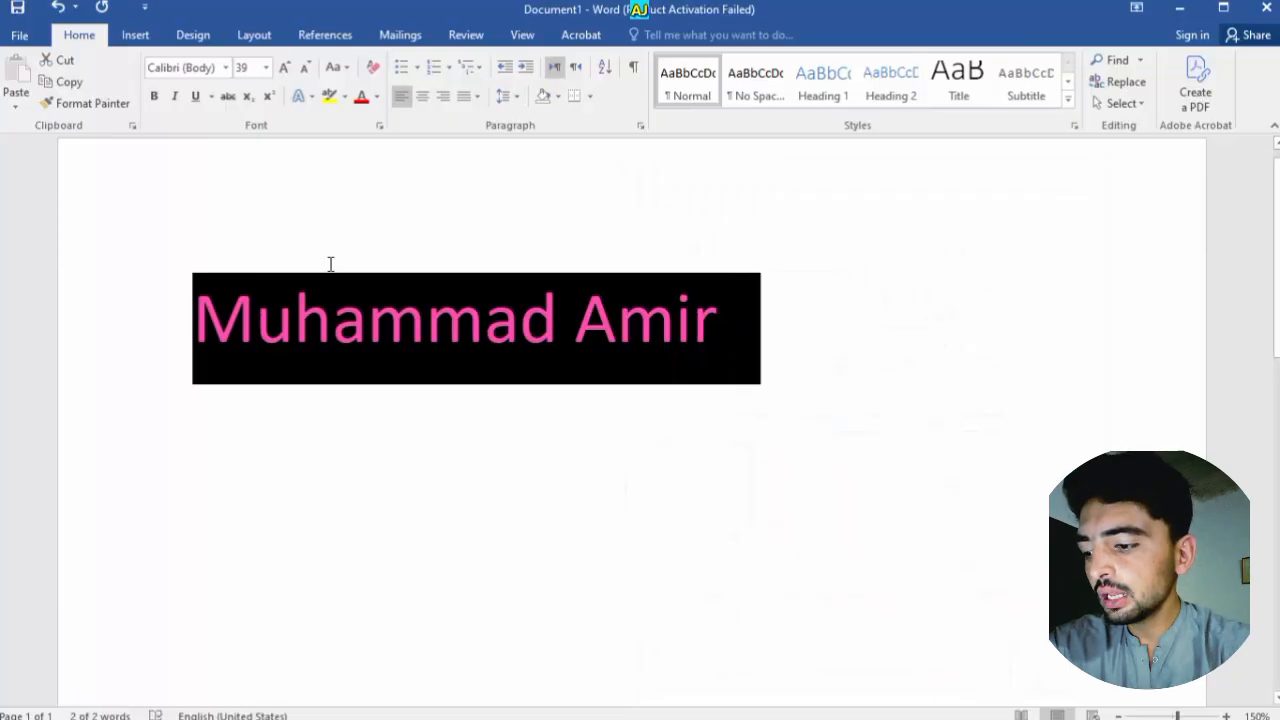
key(ctrl+d)
click(729, 470)
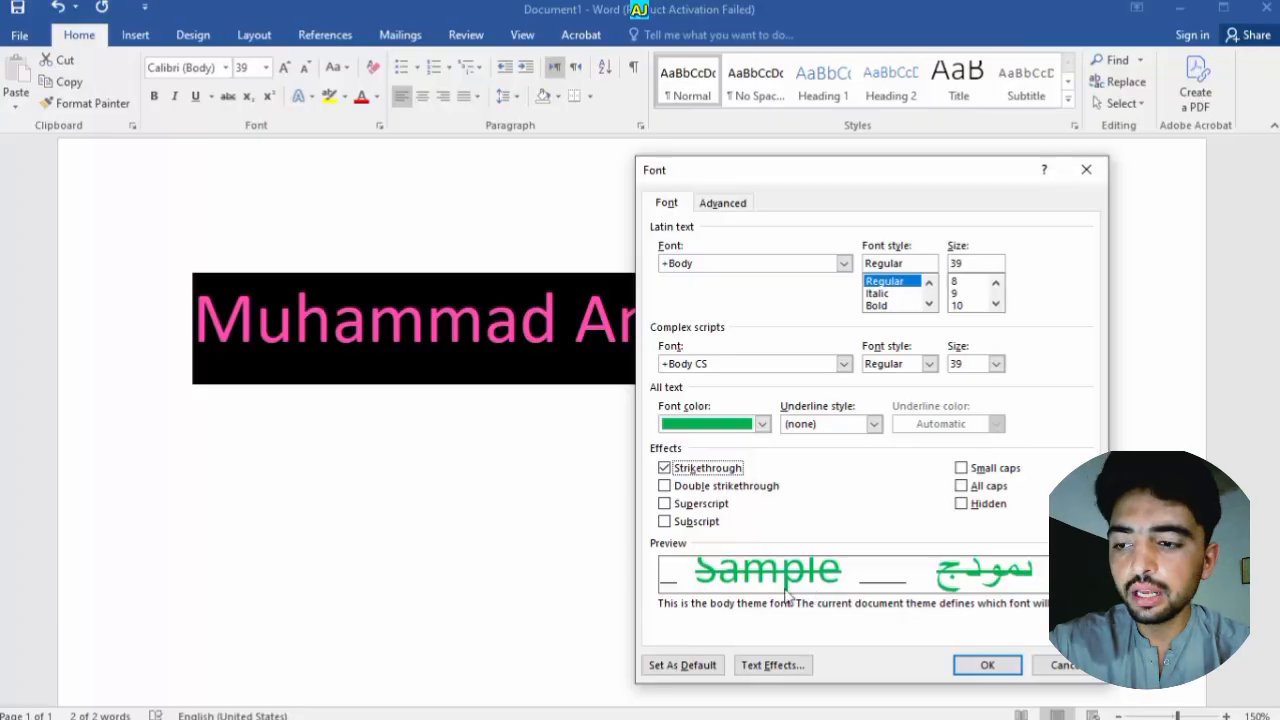
click(733, 468)
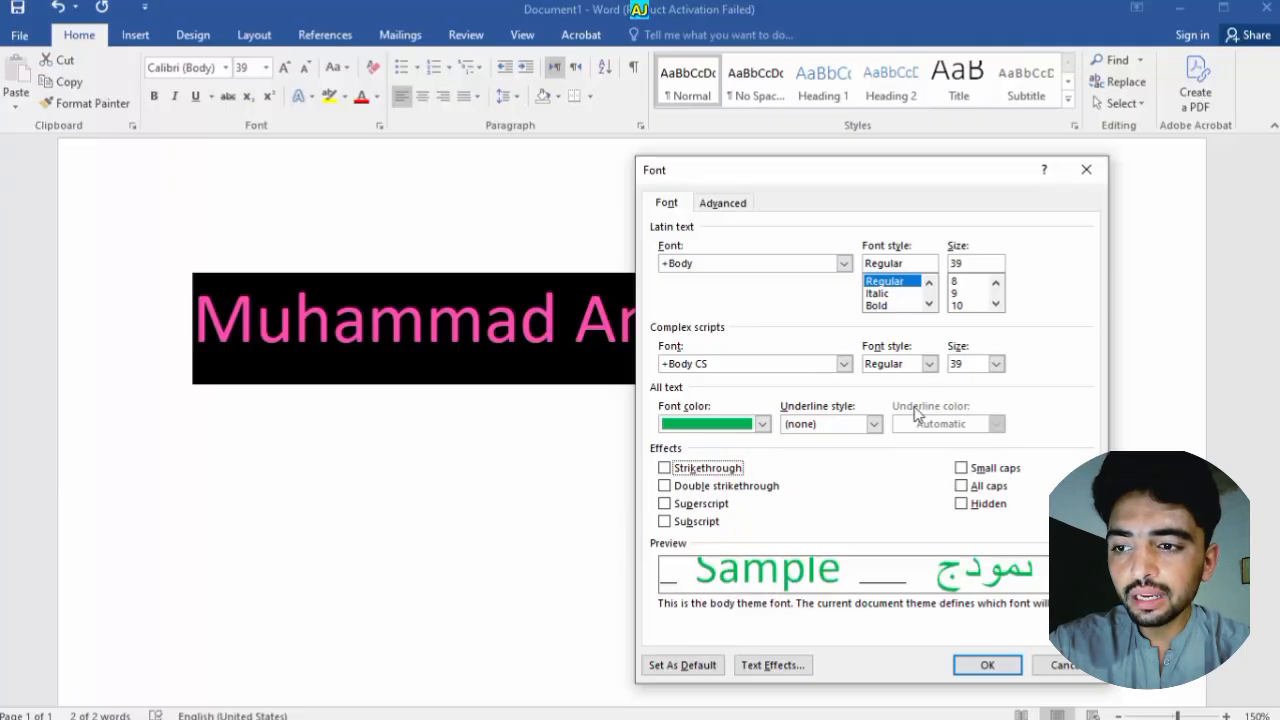
Set the name's font size to 24 pt
click(972, 285)
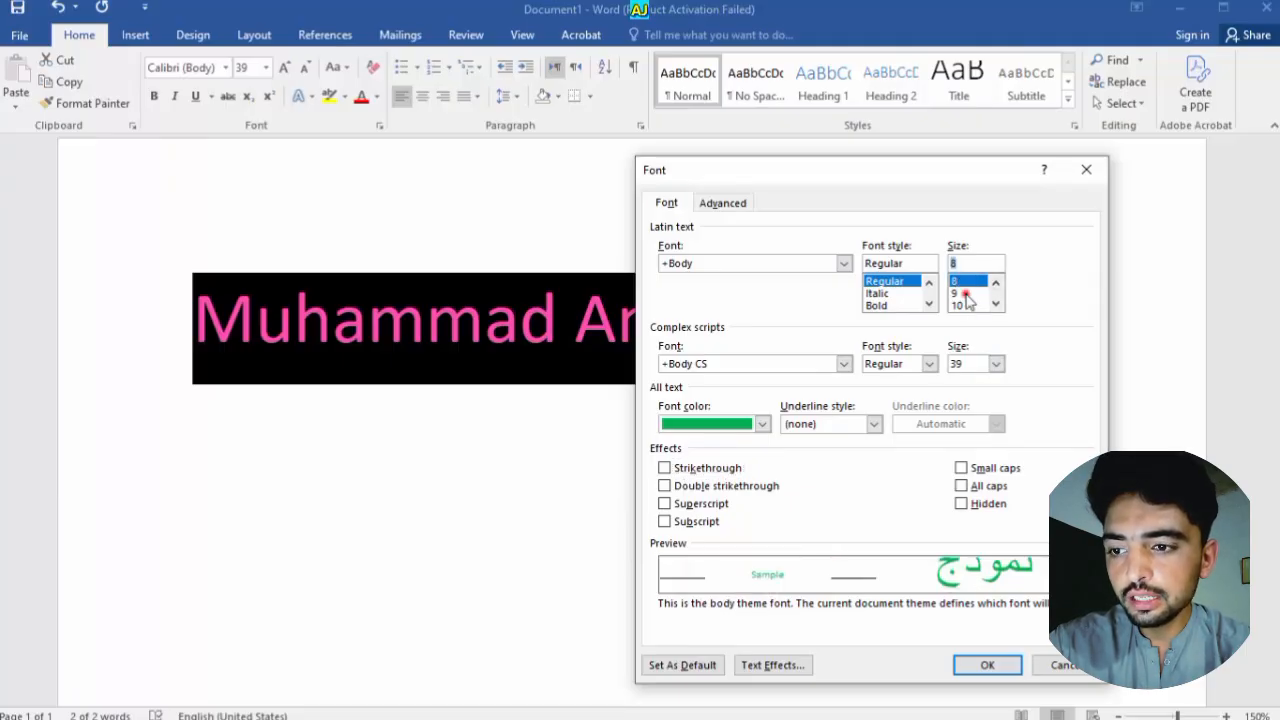
click(959, 307)
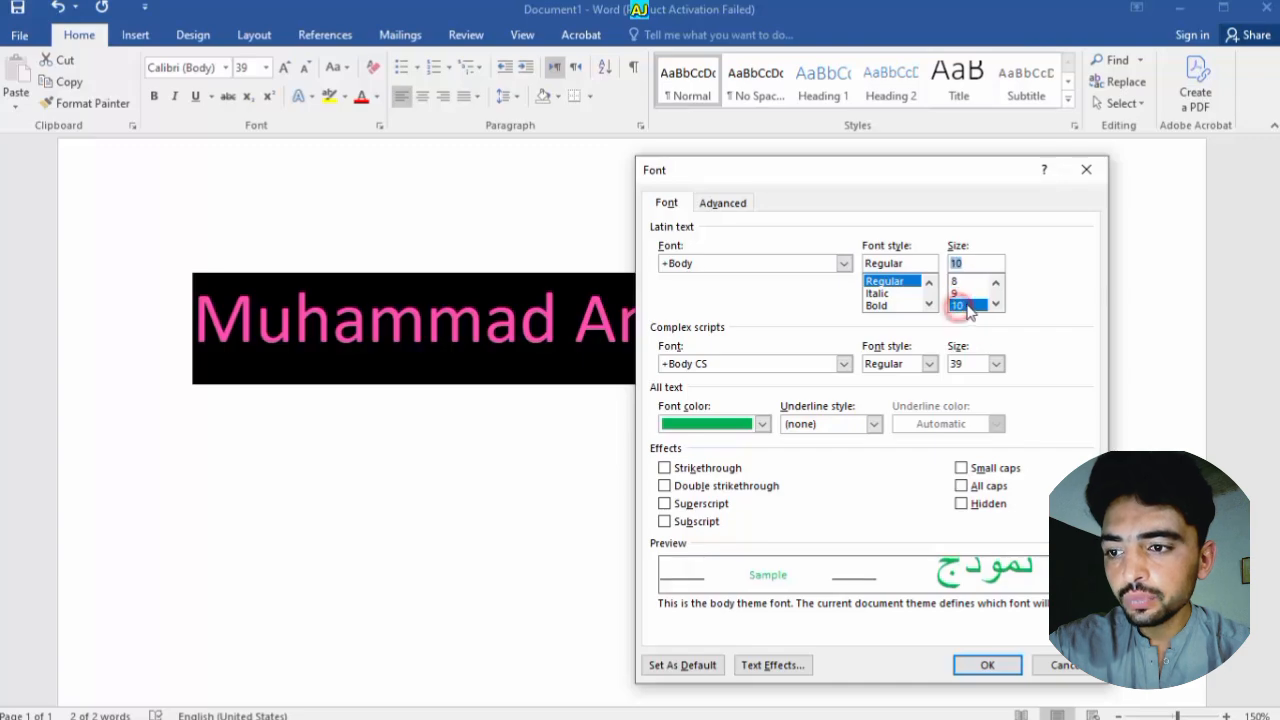
click(996, 305)
click(992, 305)
click(960, 305)
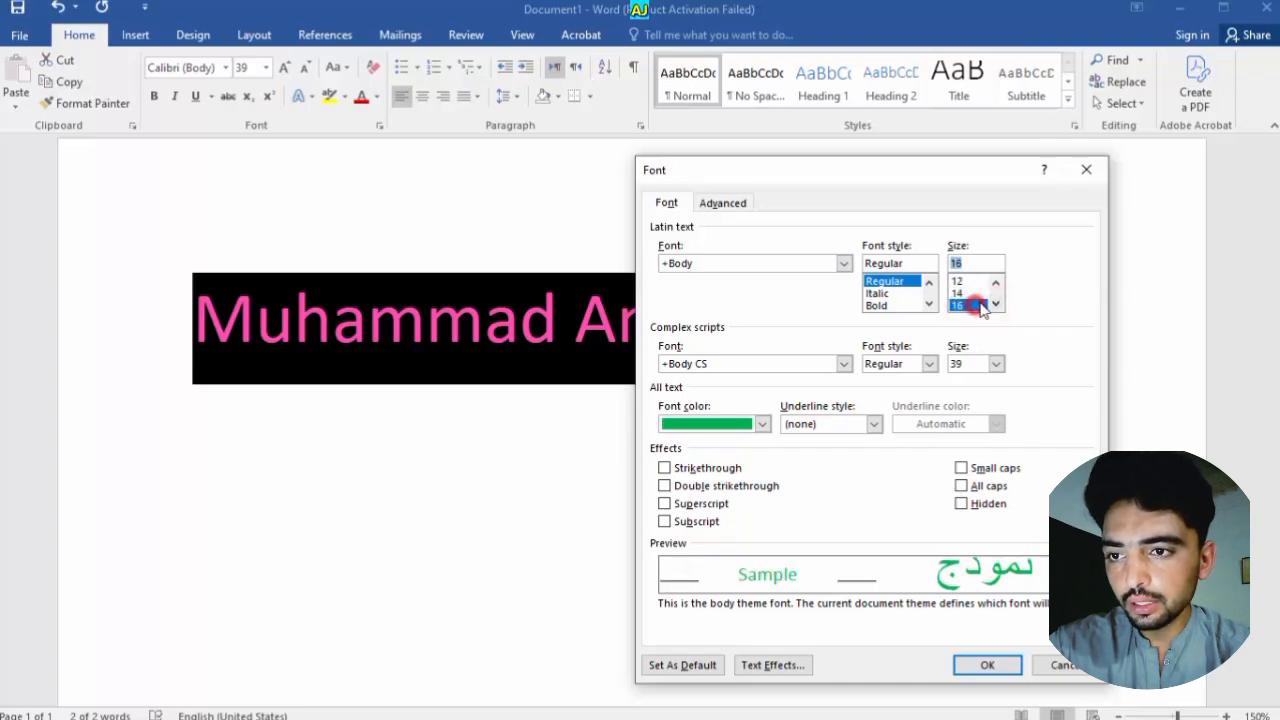
click(996, 305)
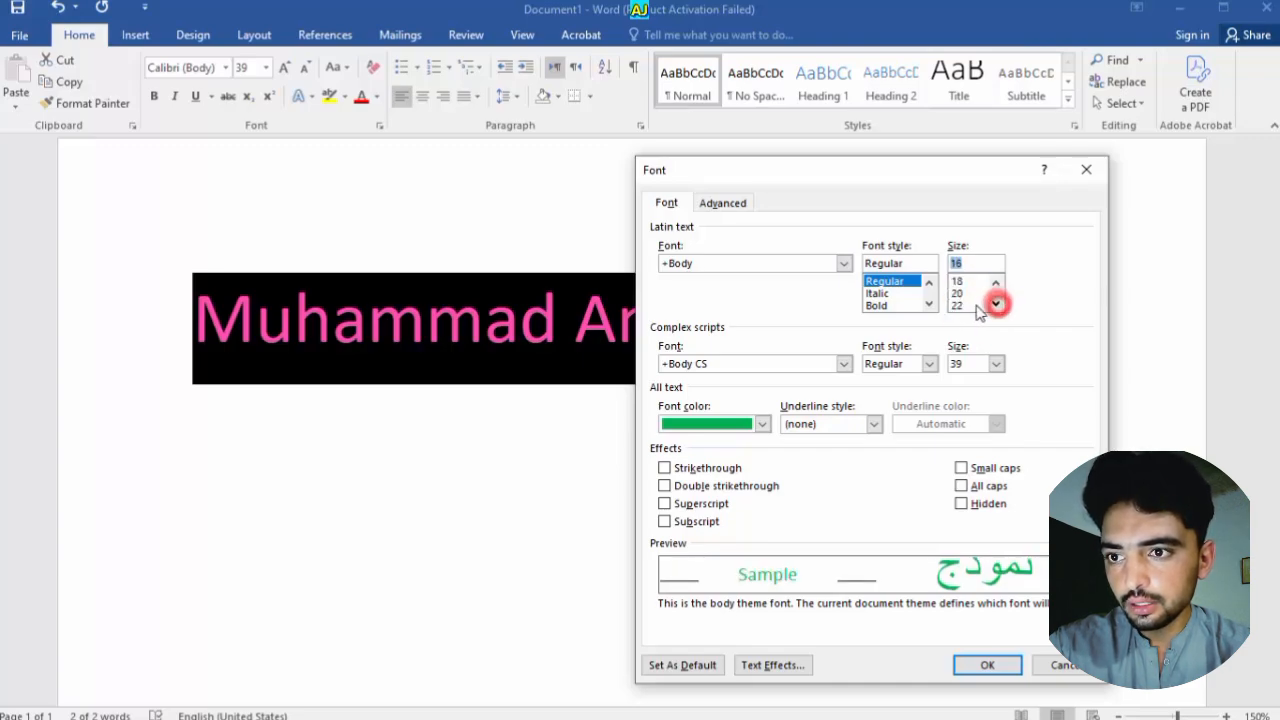
click(996, 305)
click(996, 305)
click(962, 305)
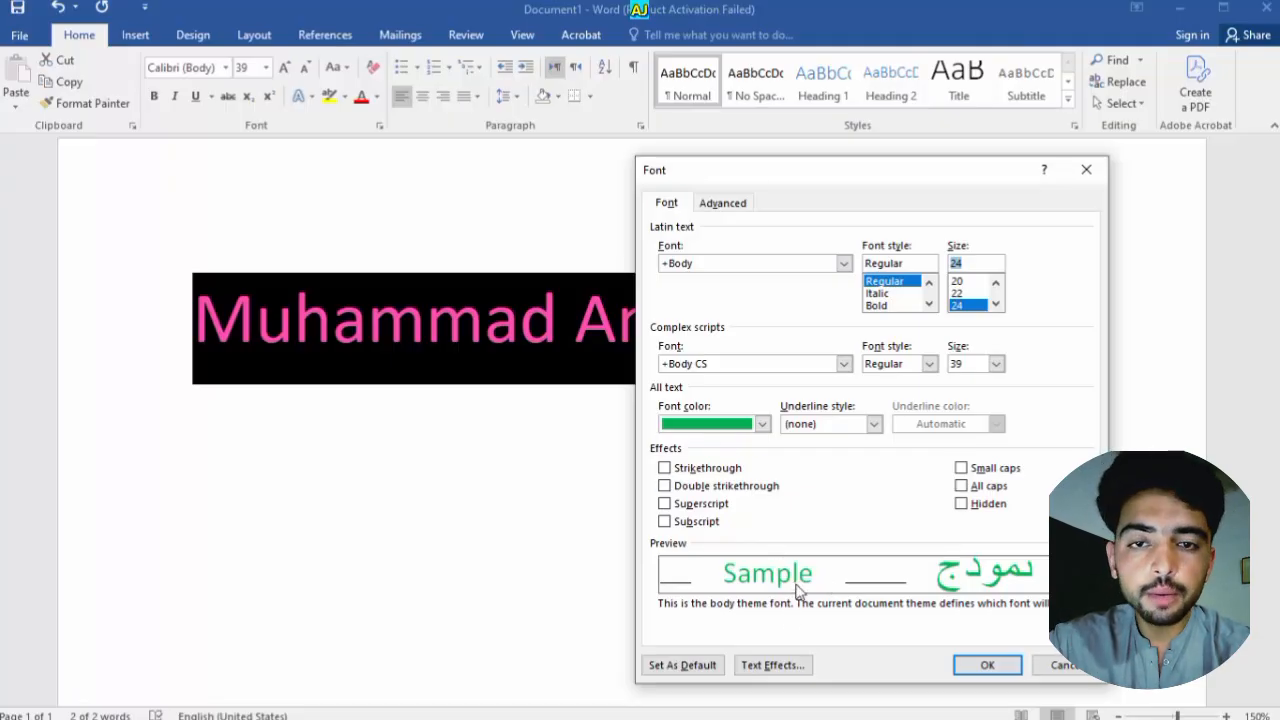
Give the name a double strikethrough instead of a single one and apply it
click(692, 472)
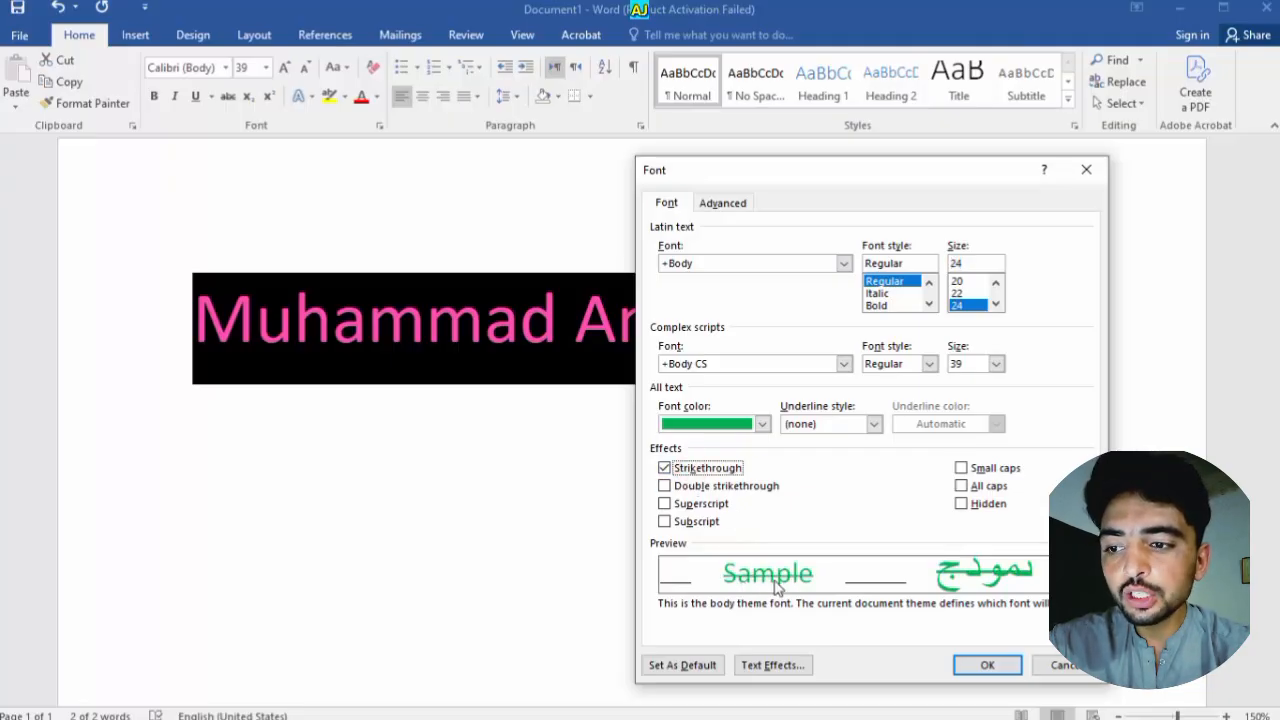
click(665, 468)
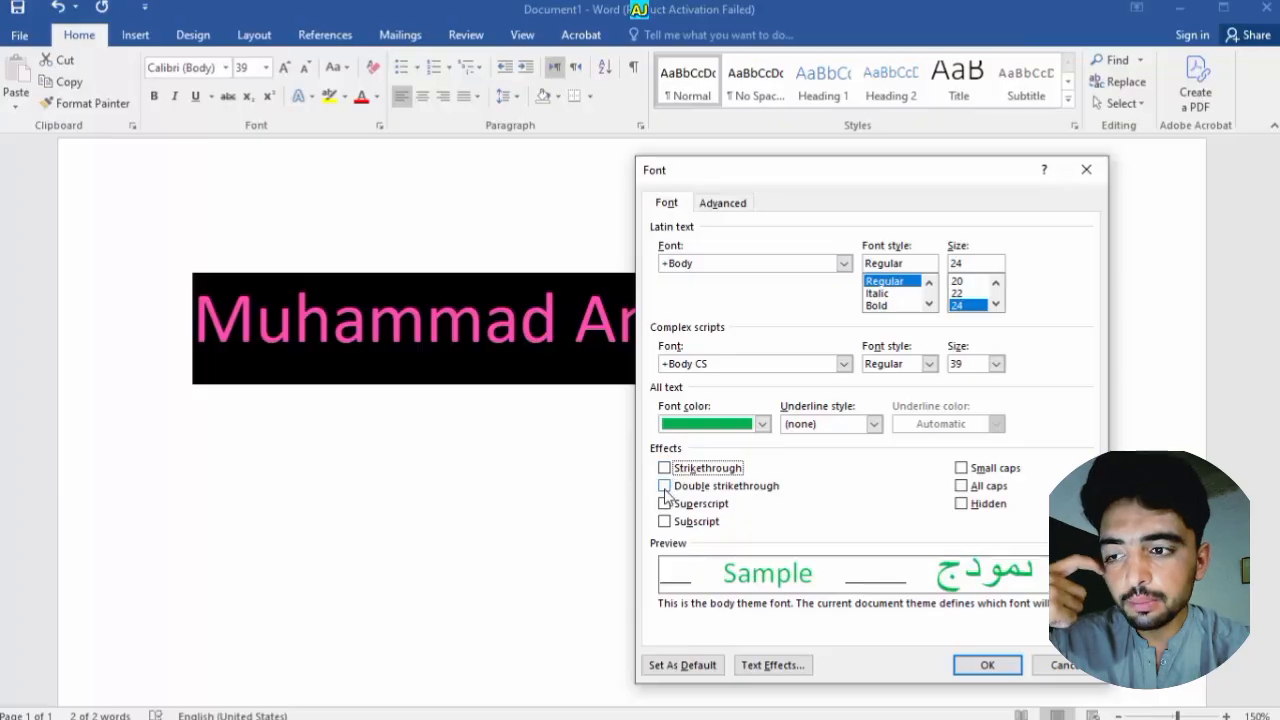
click(664, 486)
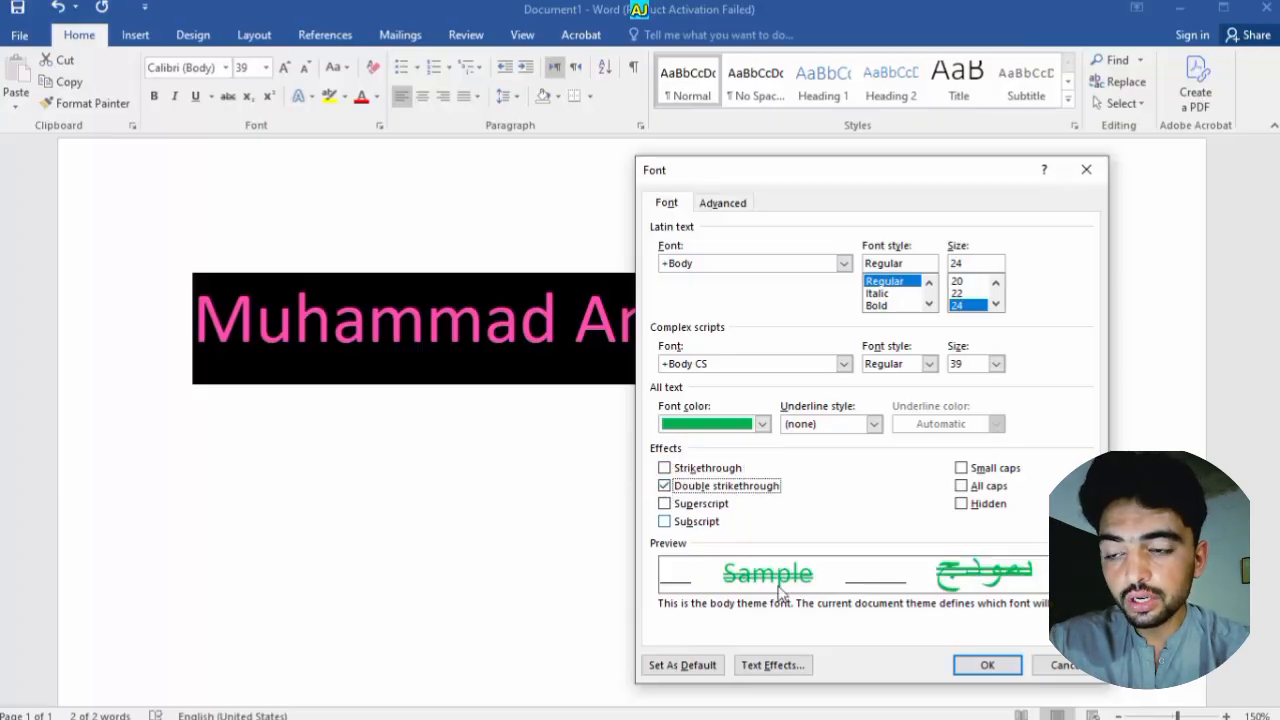
click(1003, 659)
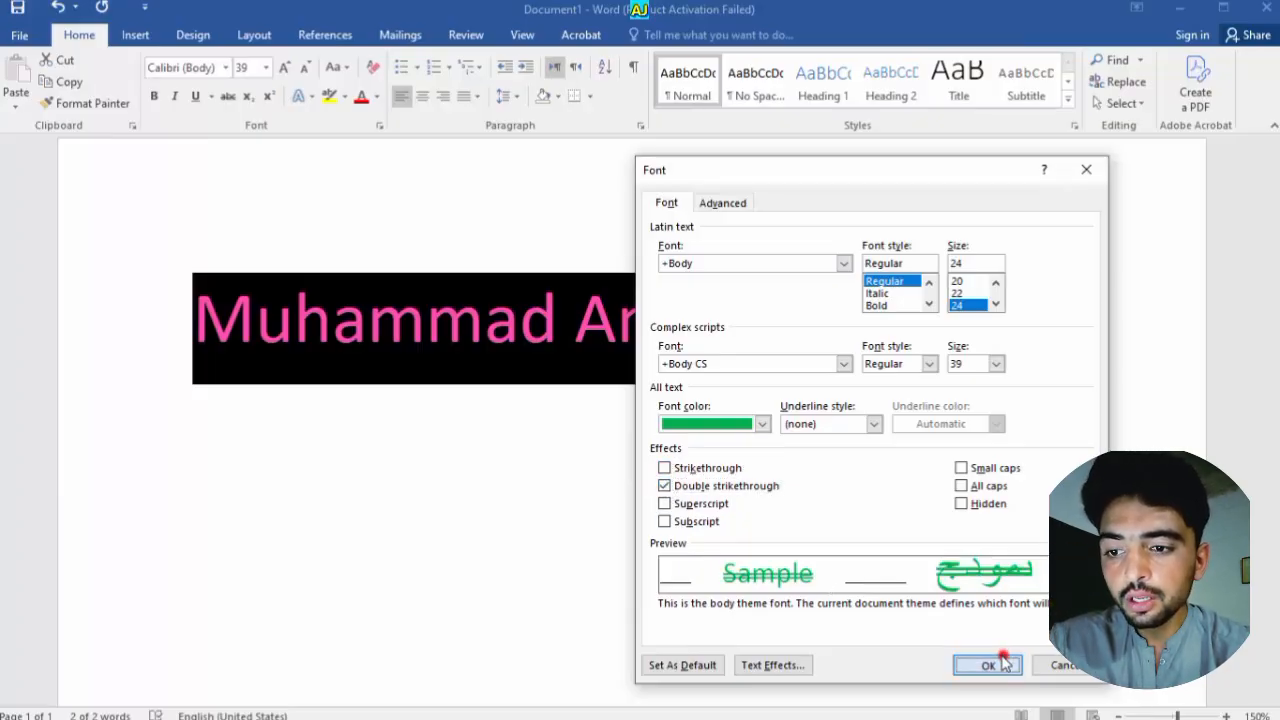
click(686, 500)
scroll(684, 481, up, 14)
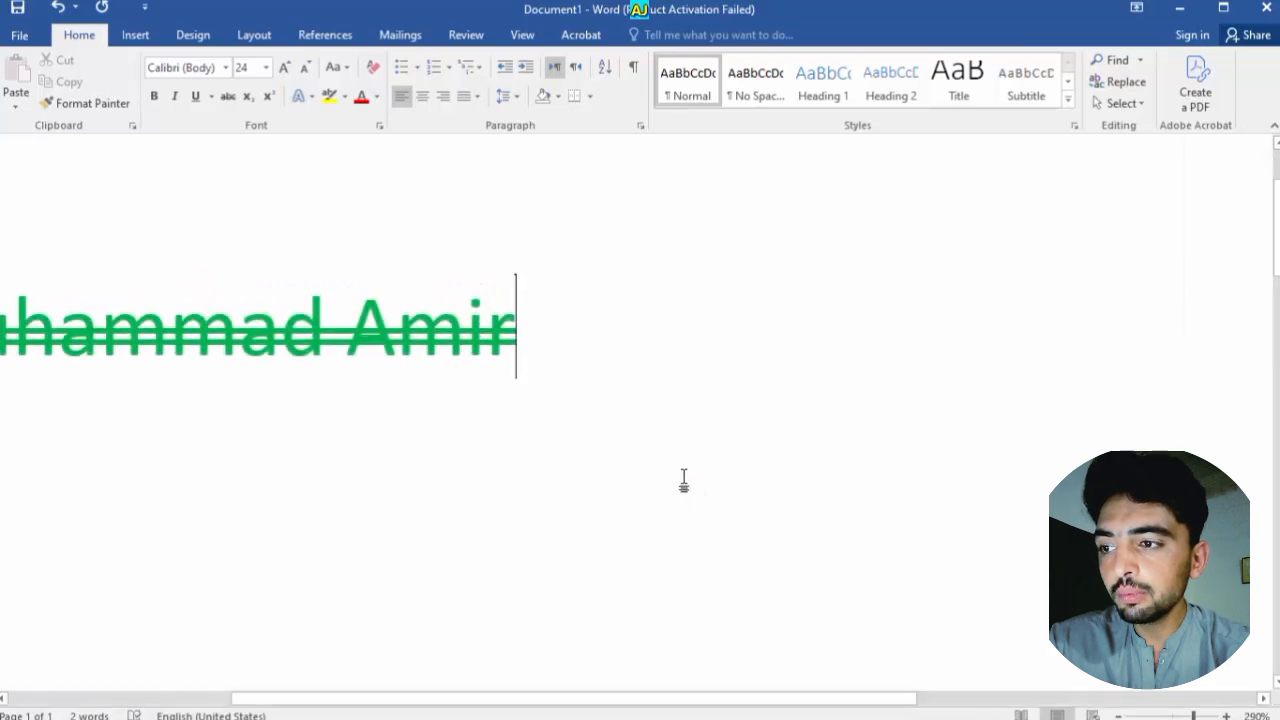
drag(746, 698, 684, 700)
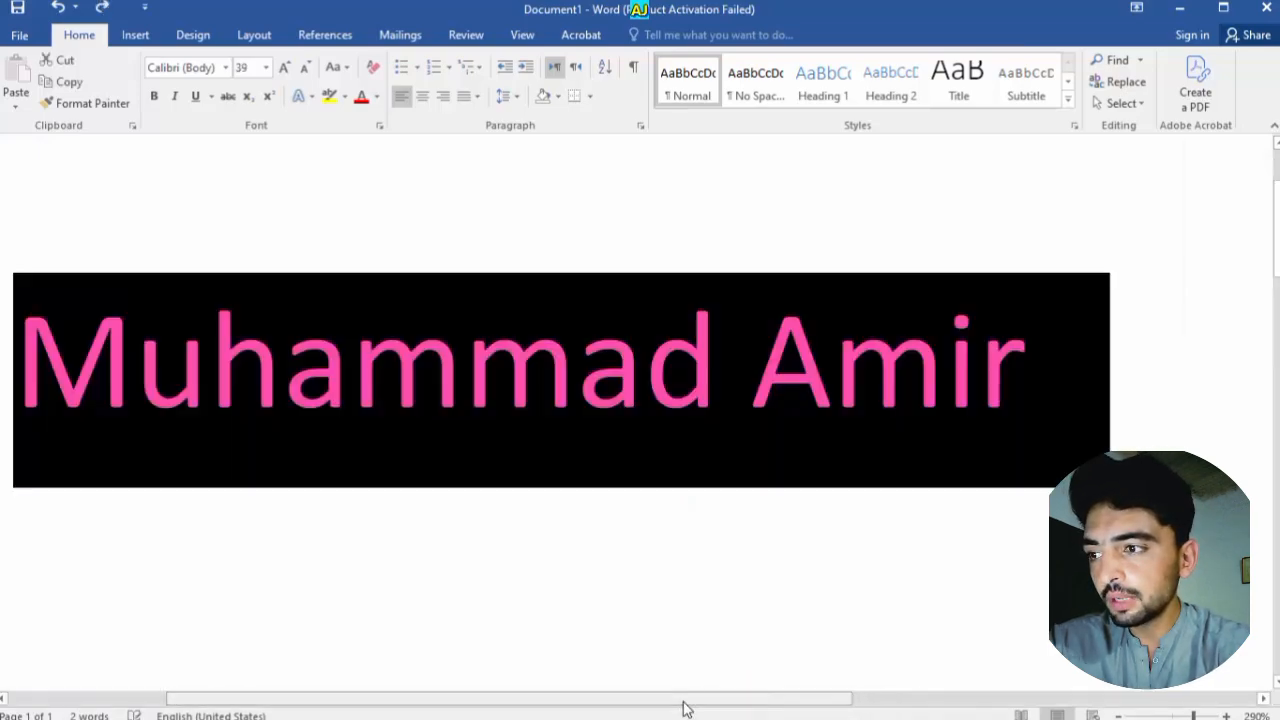
Select all the text and set the font size to 24 pt in the Font dialog
key(ctrl+a)
key(ctrl+d)
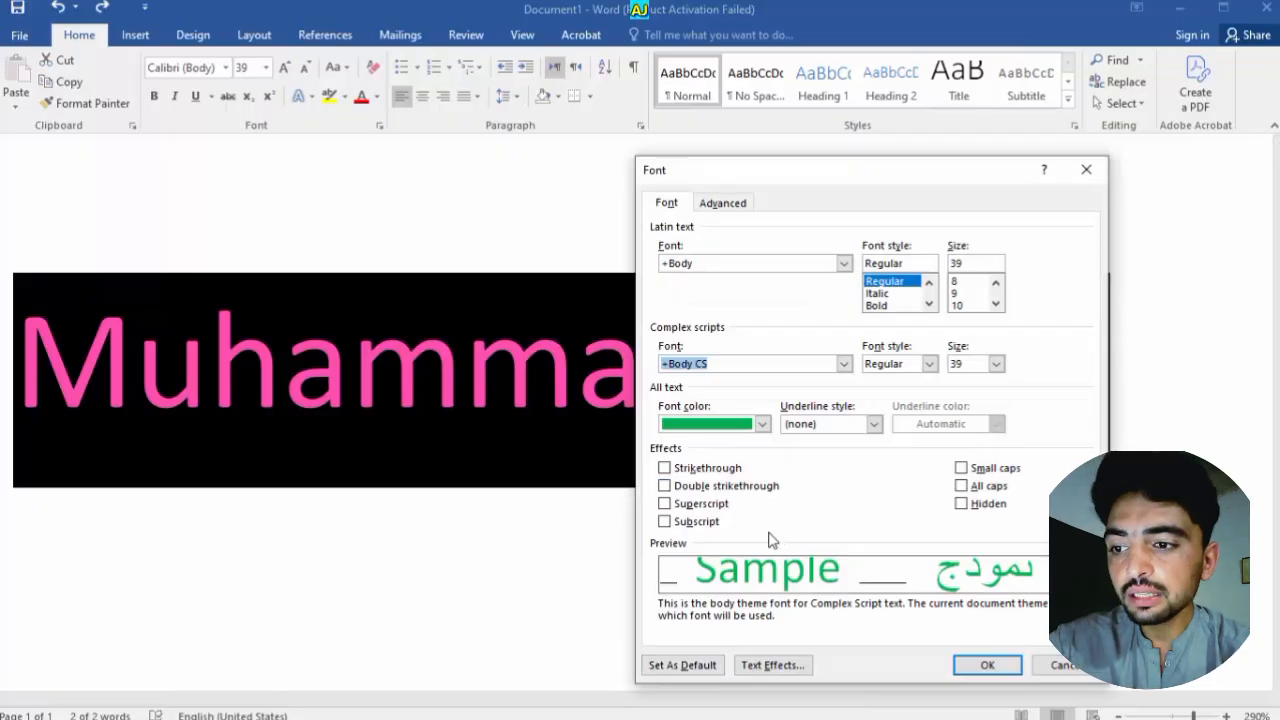
click(996, 305)
click(996, 305)
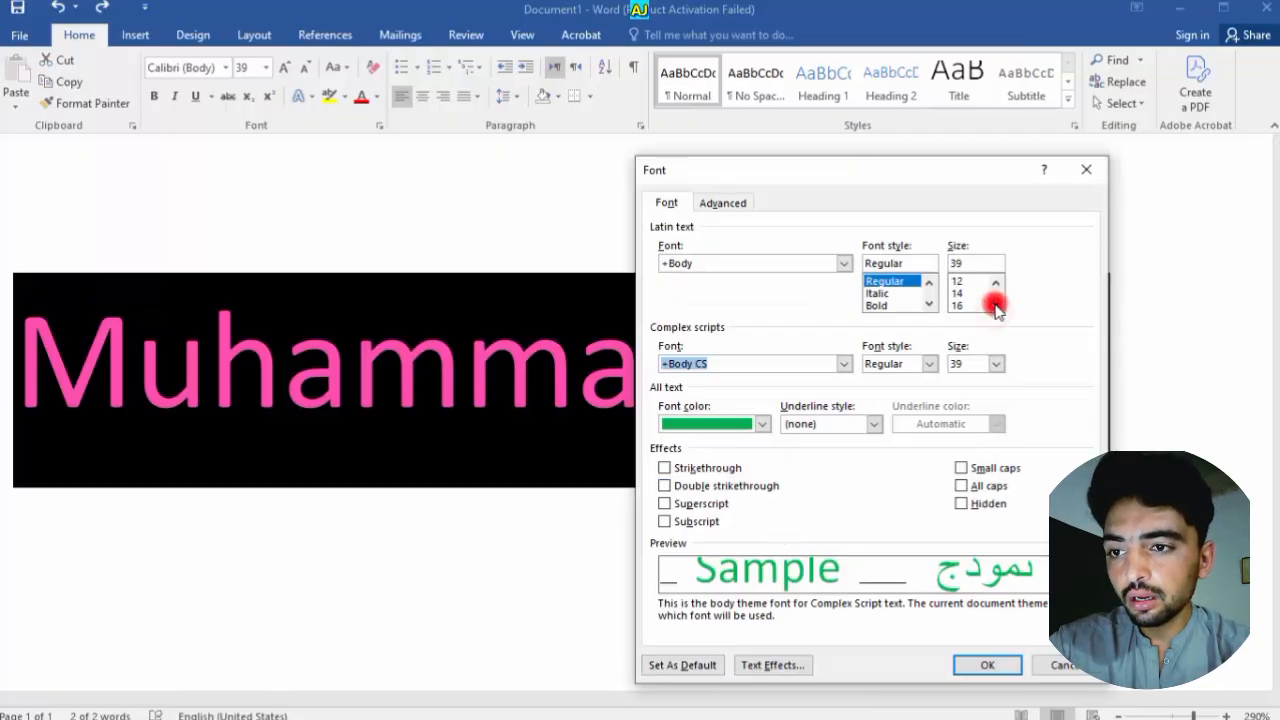
click(996, 305)
click(996, 305)
click(996, 305)
click(975, 305)
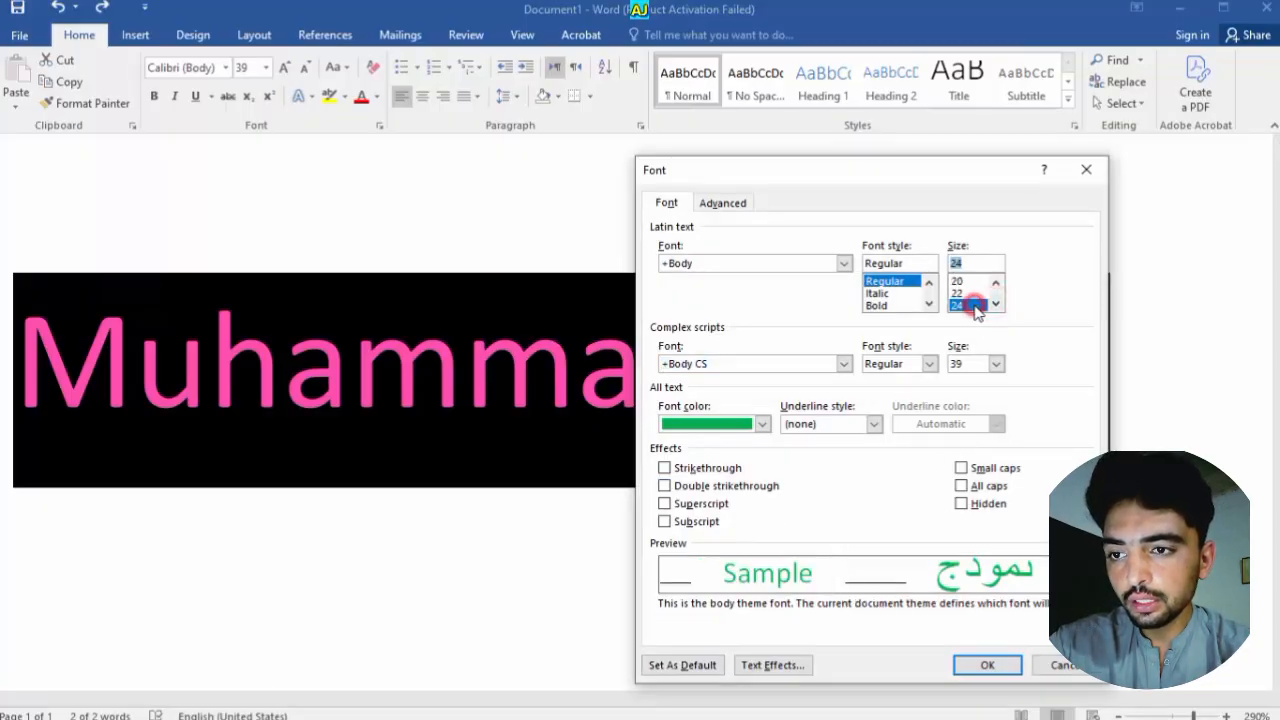
Turn on Small caps for the name, leaving superscript and subscript off
click(670, 503)
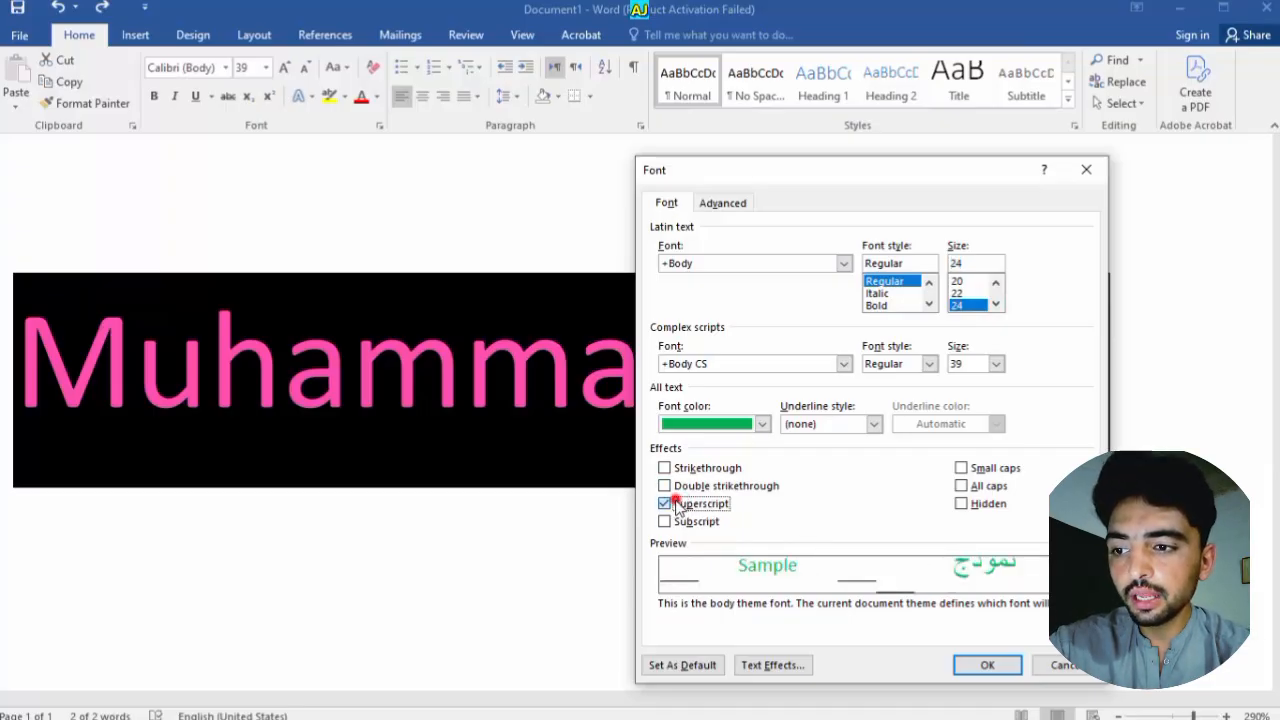
click(666, 521)
click(666, 521)
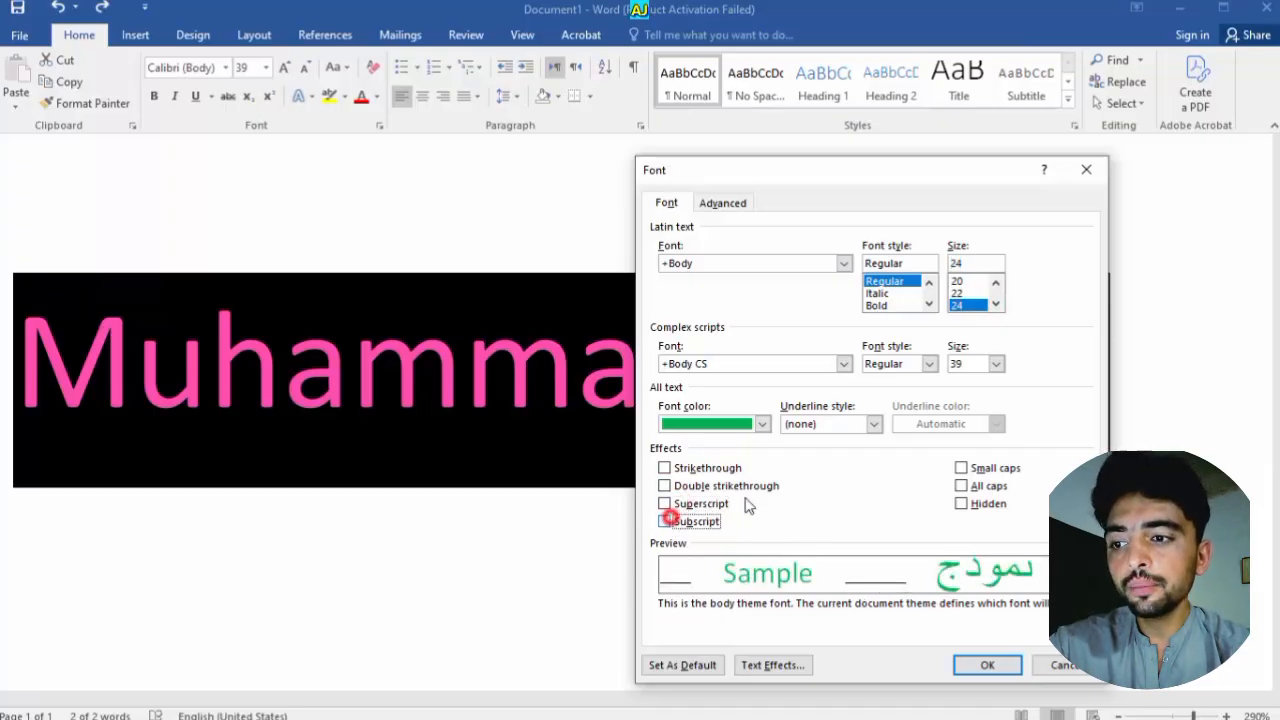
click(961, 468)
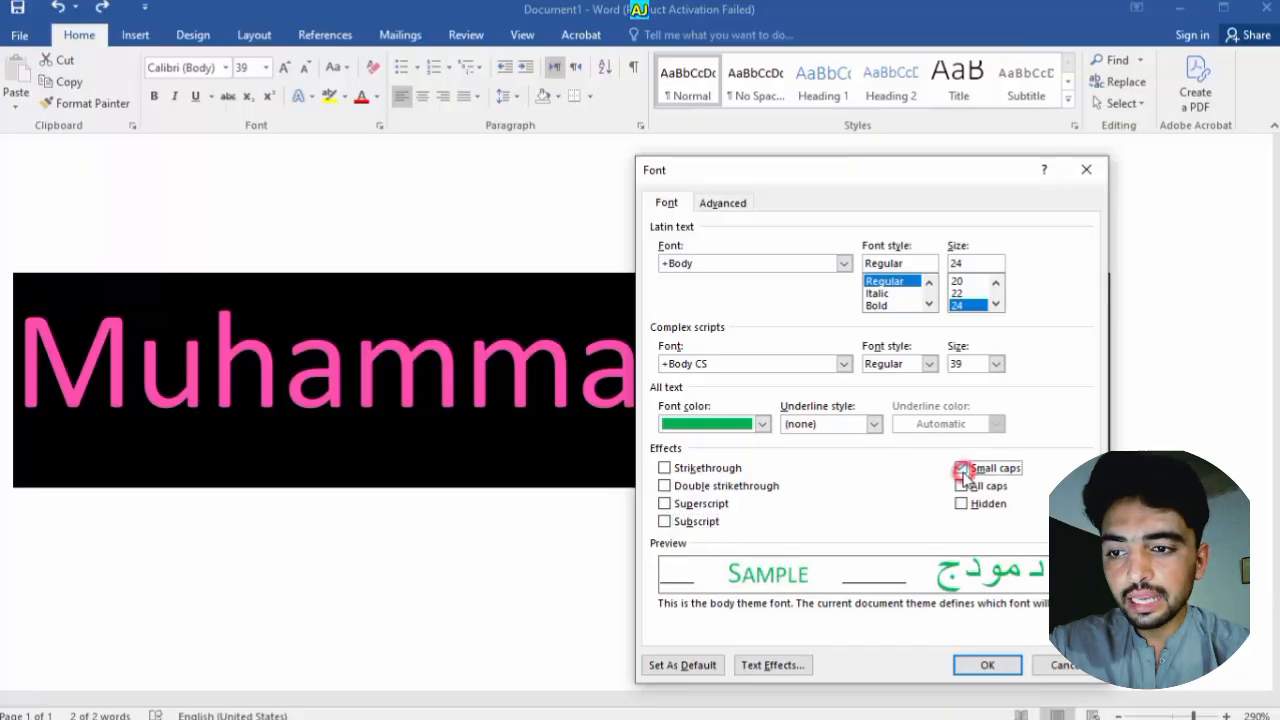
click(961, 469)
click(961, 469)
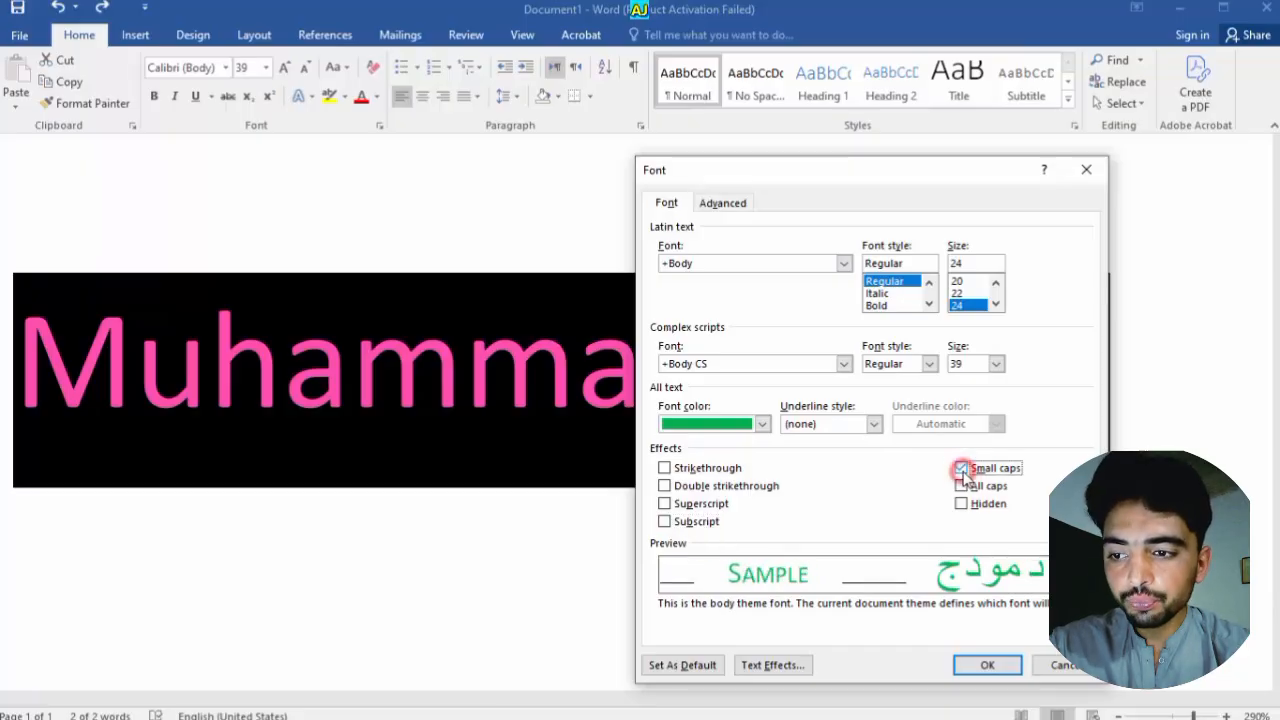
click(983, 665)
Inspect the small caps result by selecting the name and the capital A of Amir
click(644, 482)
drag(600, 340, 15, 345)
click(277, 363)
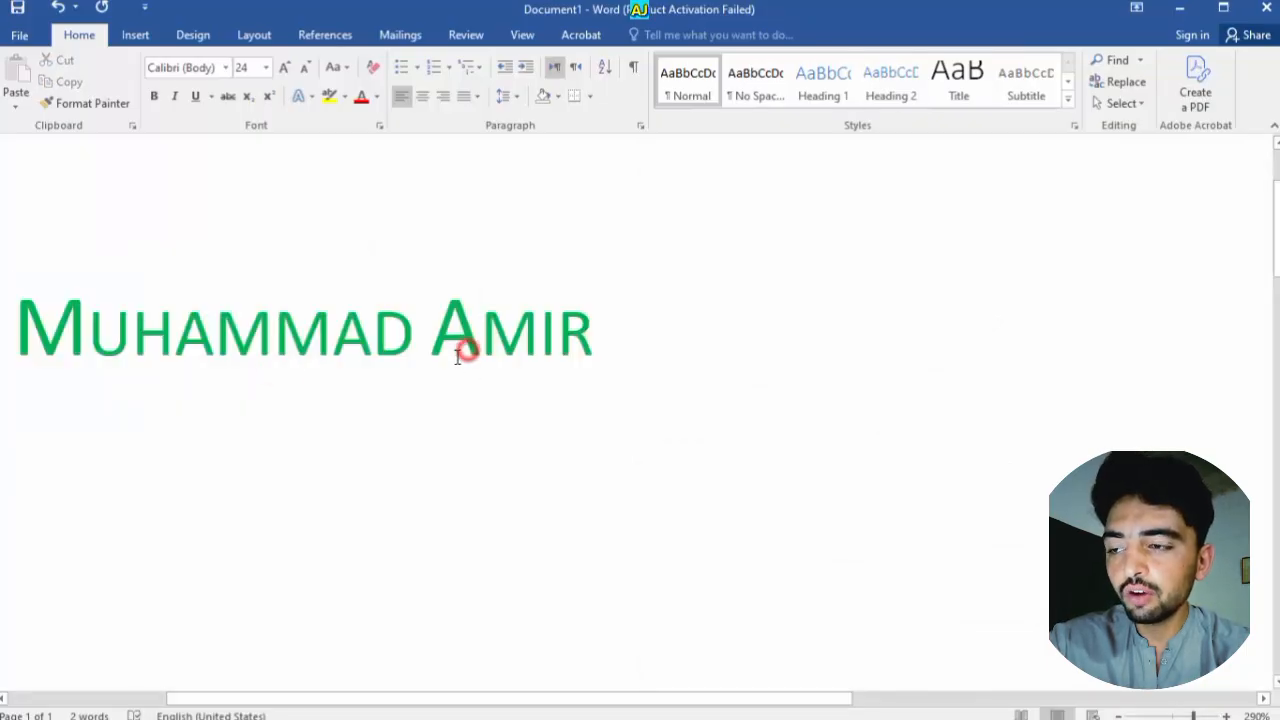
drag(466, 350, 430, 348)
Select the whole name line and switch it from small caps to All caps
drag(86, 302, 14, 310)
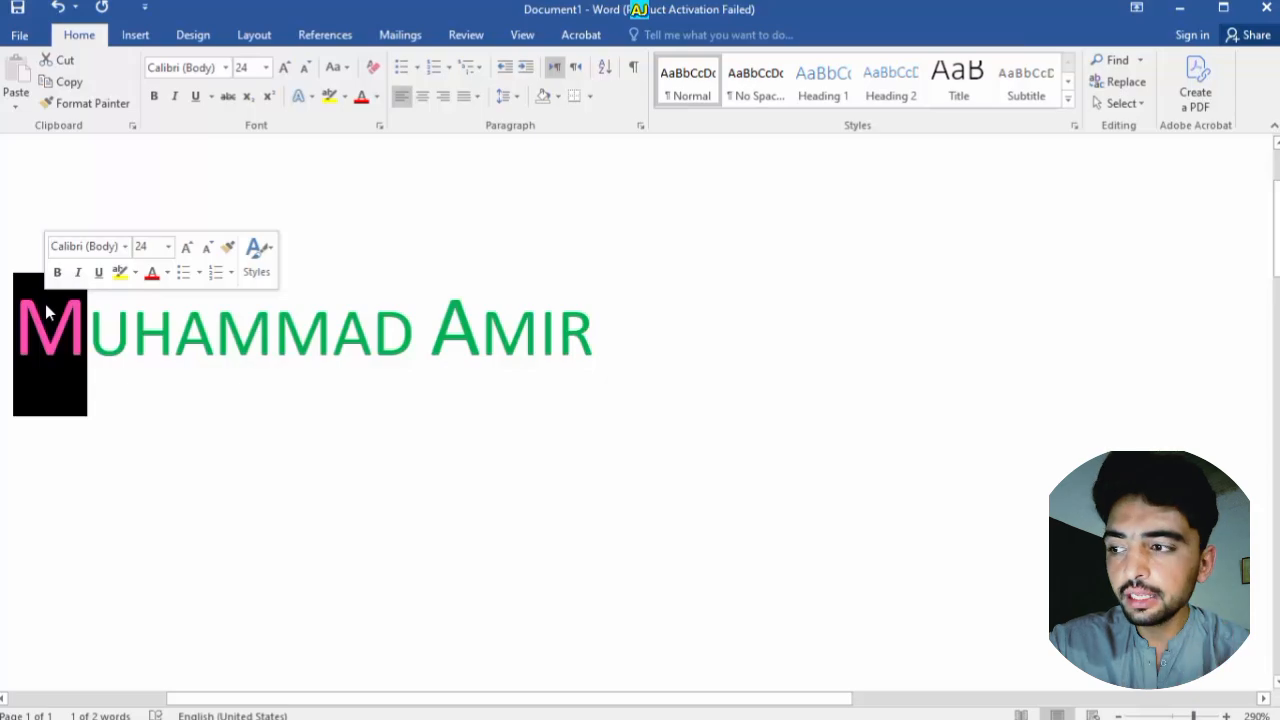
click(101, 352)
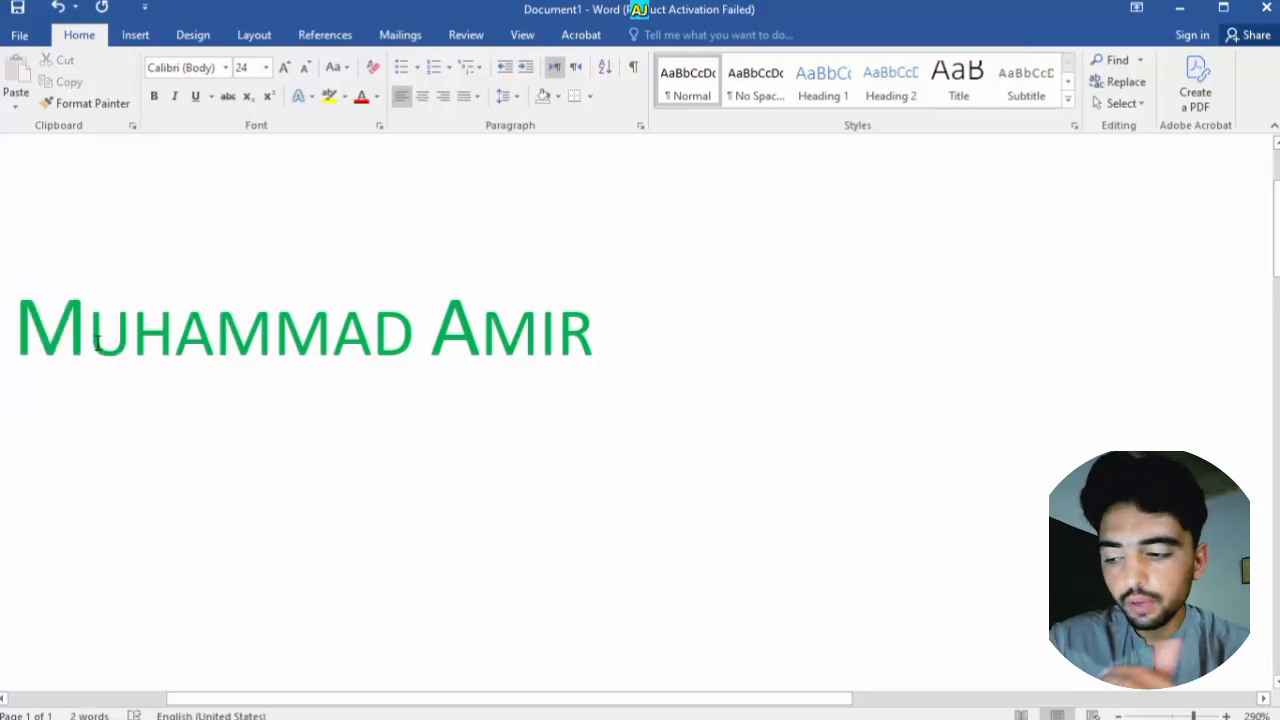
key(ctrl+a)
key(ctrl+d)
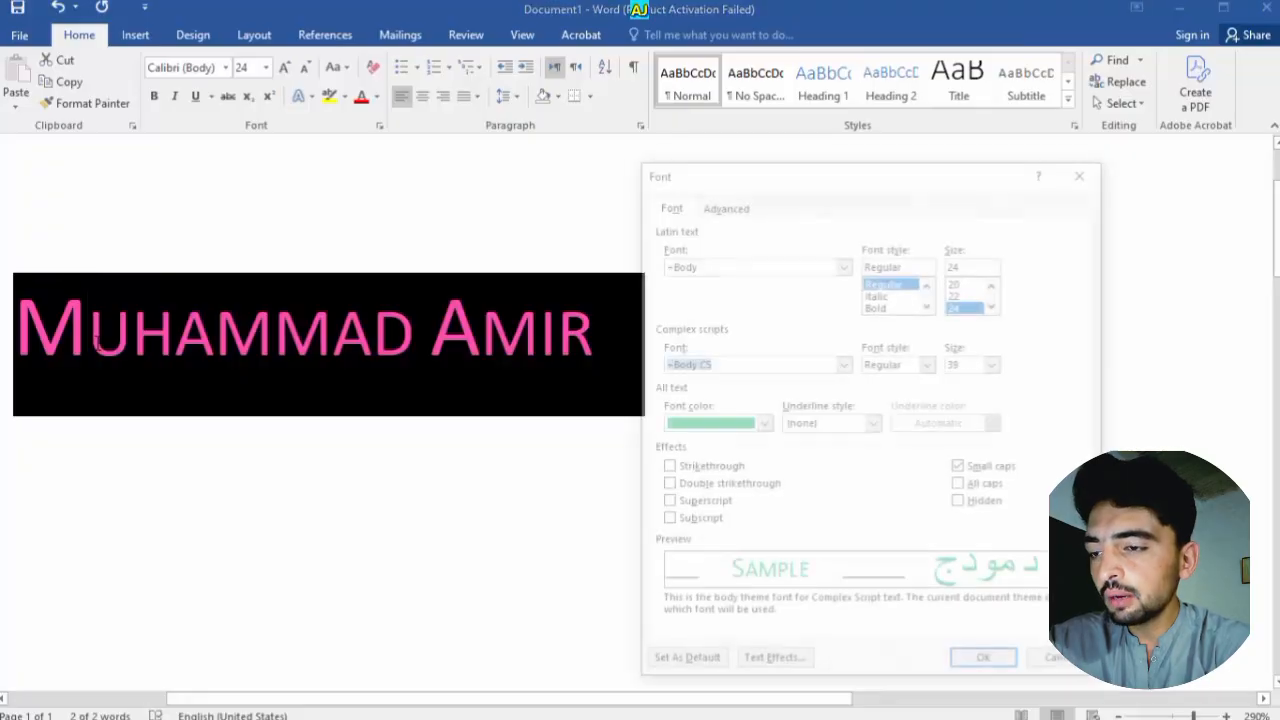
click(986, 486)
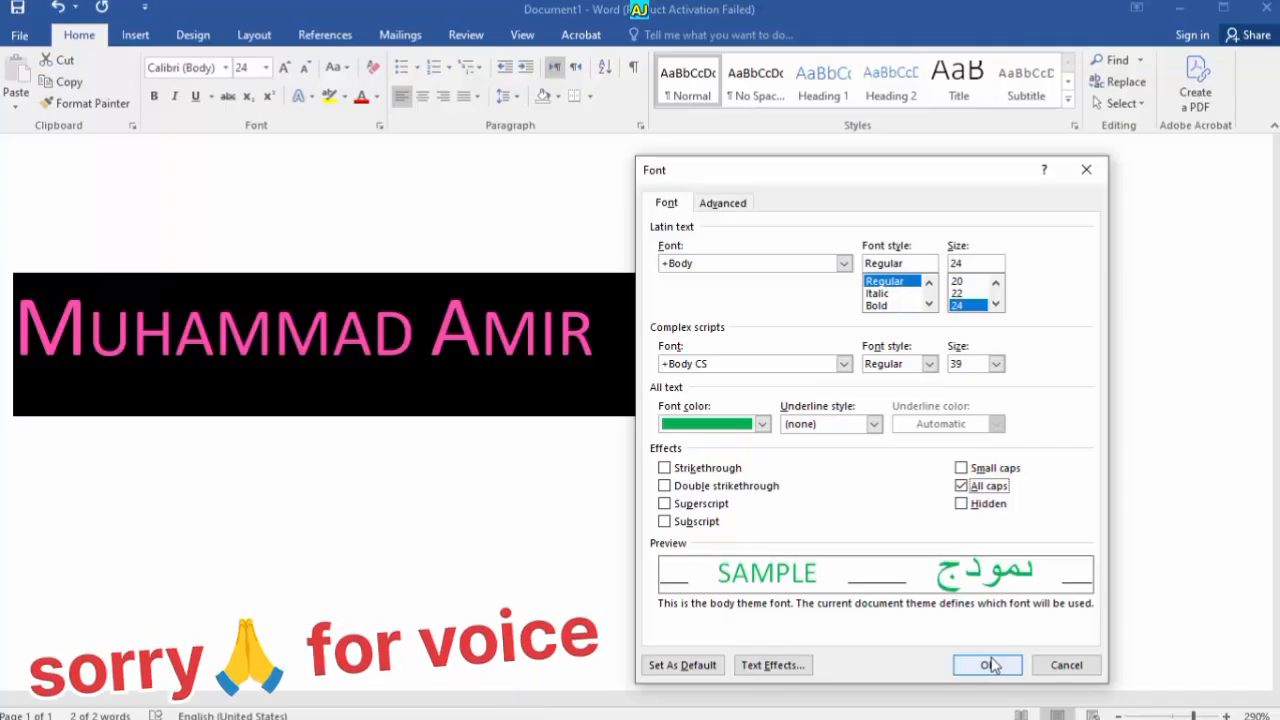
click(989, 665)
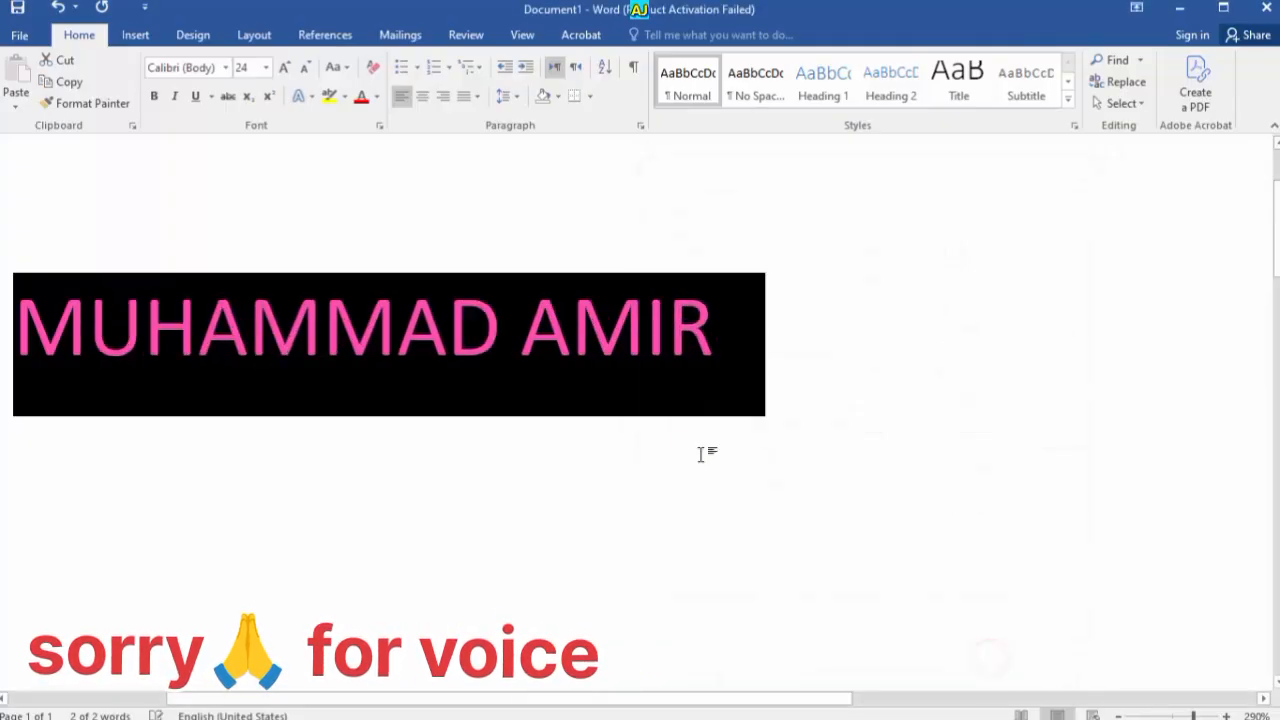
click(680, 443)
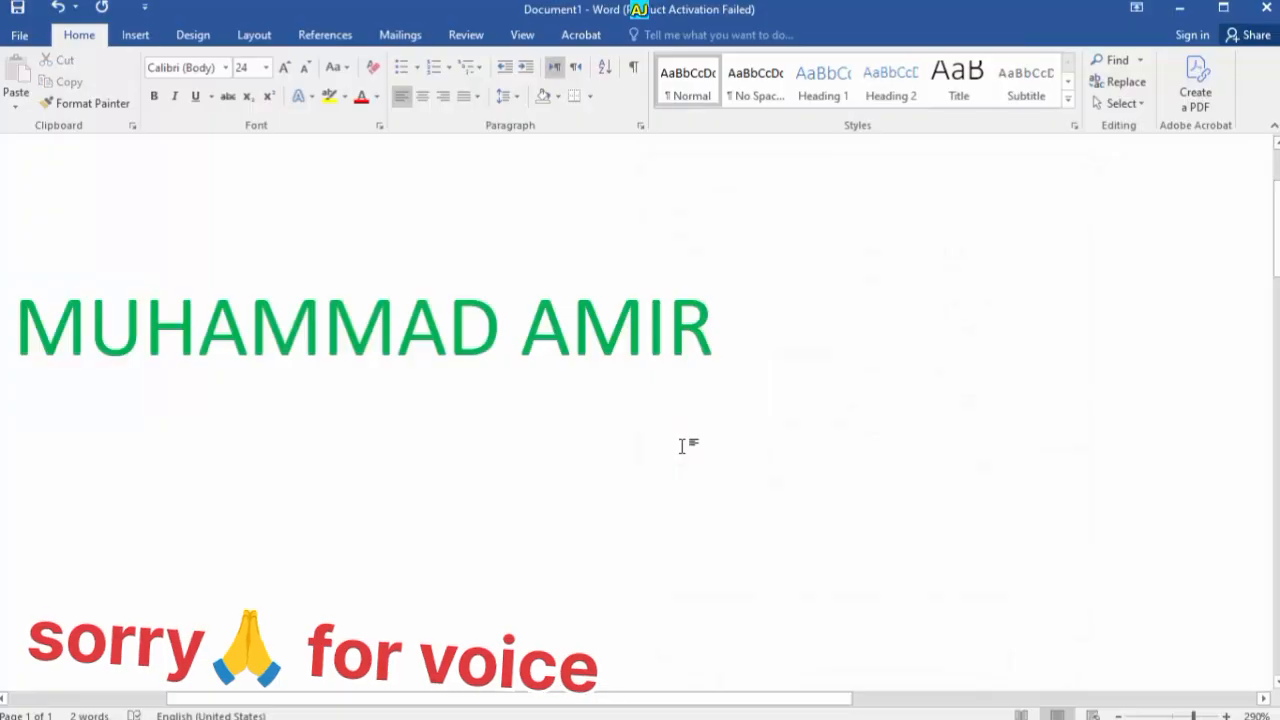
key(ctrl+a)
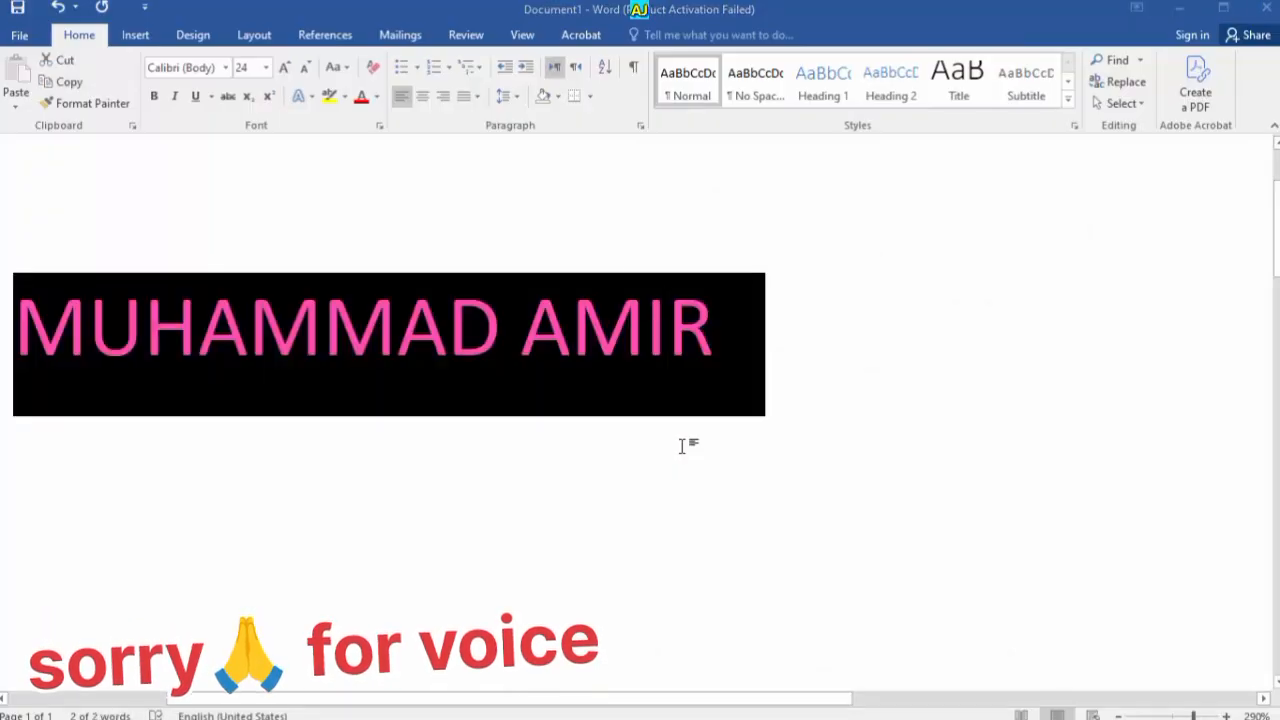
key(ctrl+d)
click(997, 487)
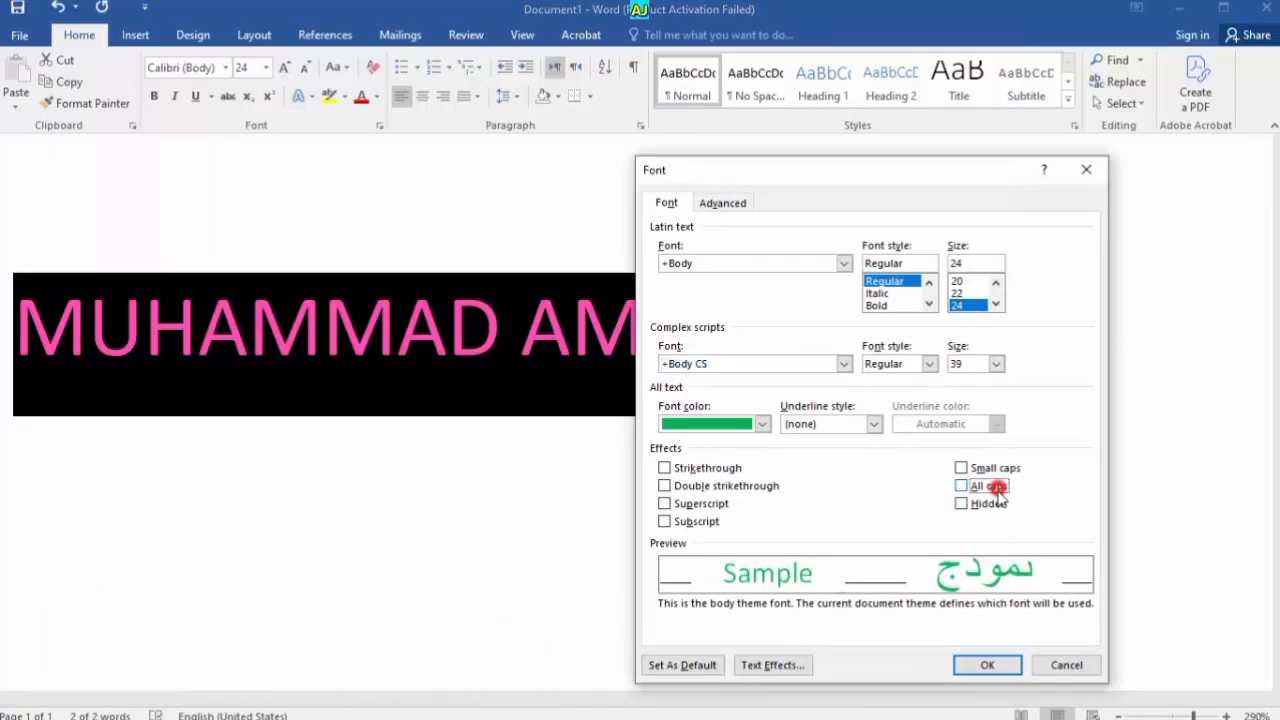
Confirm the all caps change, then mark the name as Hidden text
click(976, 664)
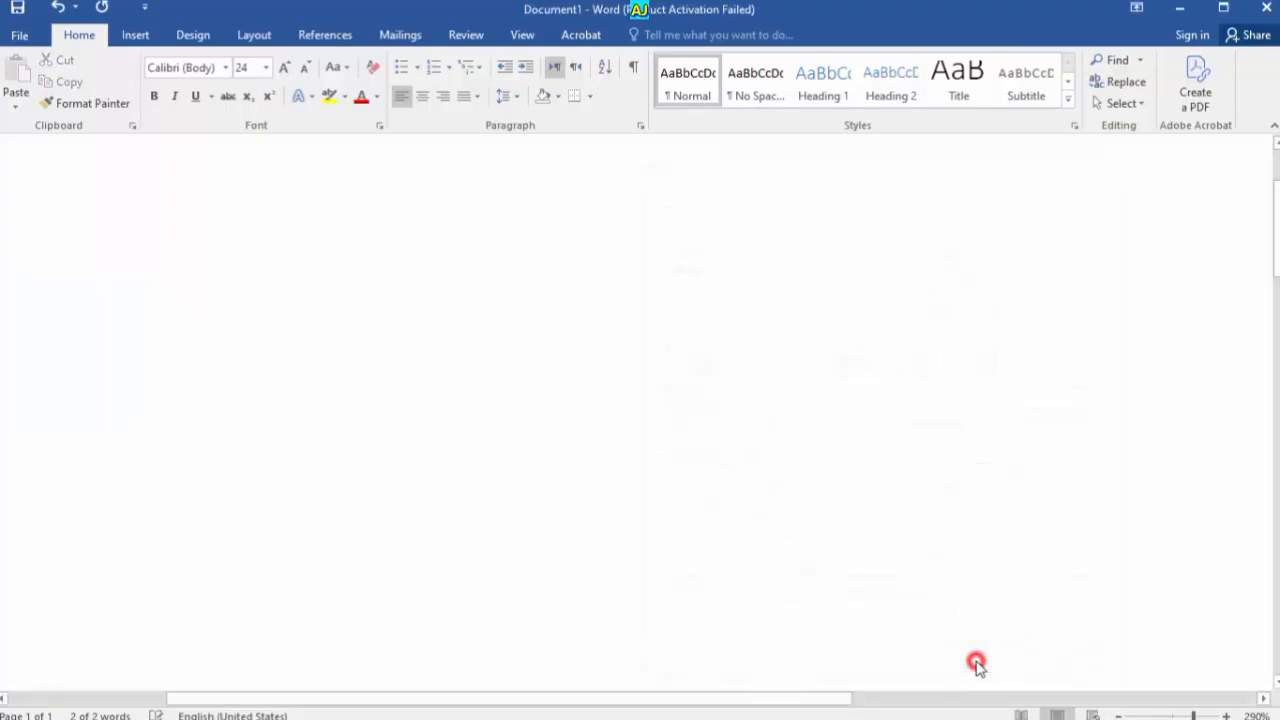
scroll(622, 420, down, 12)
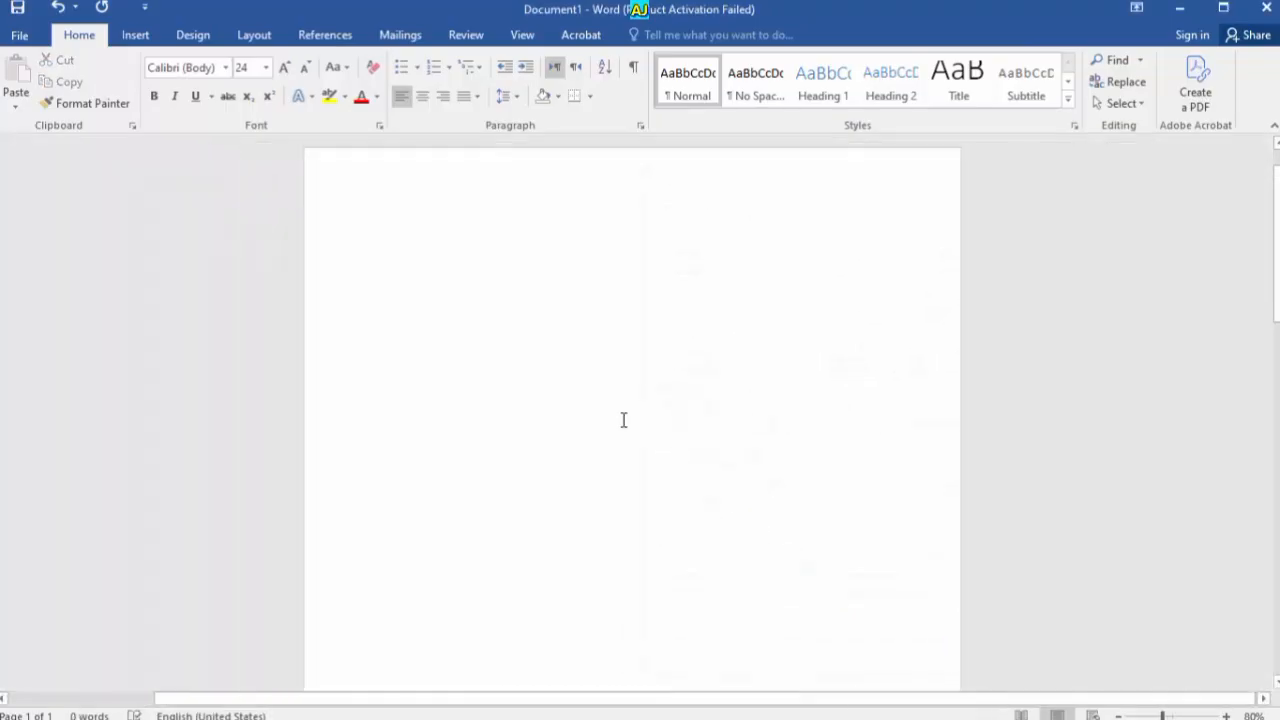
scroll(623, 420, up, 2)
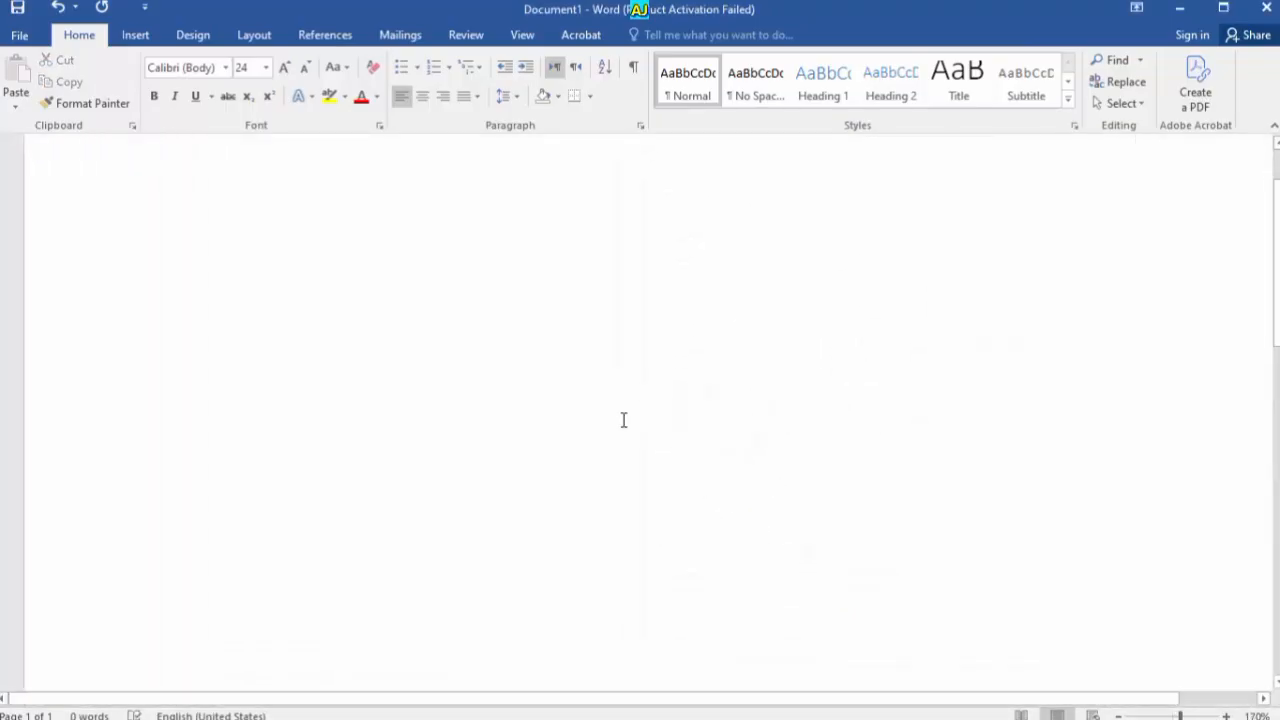
key(ctrl+d)
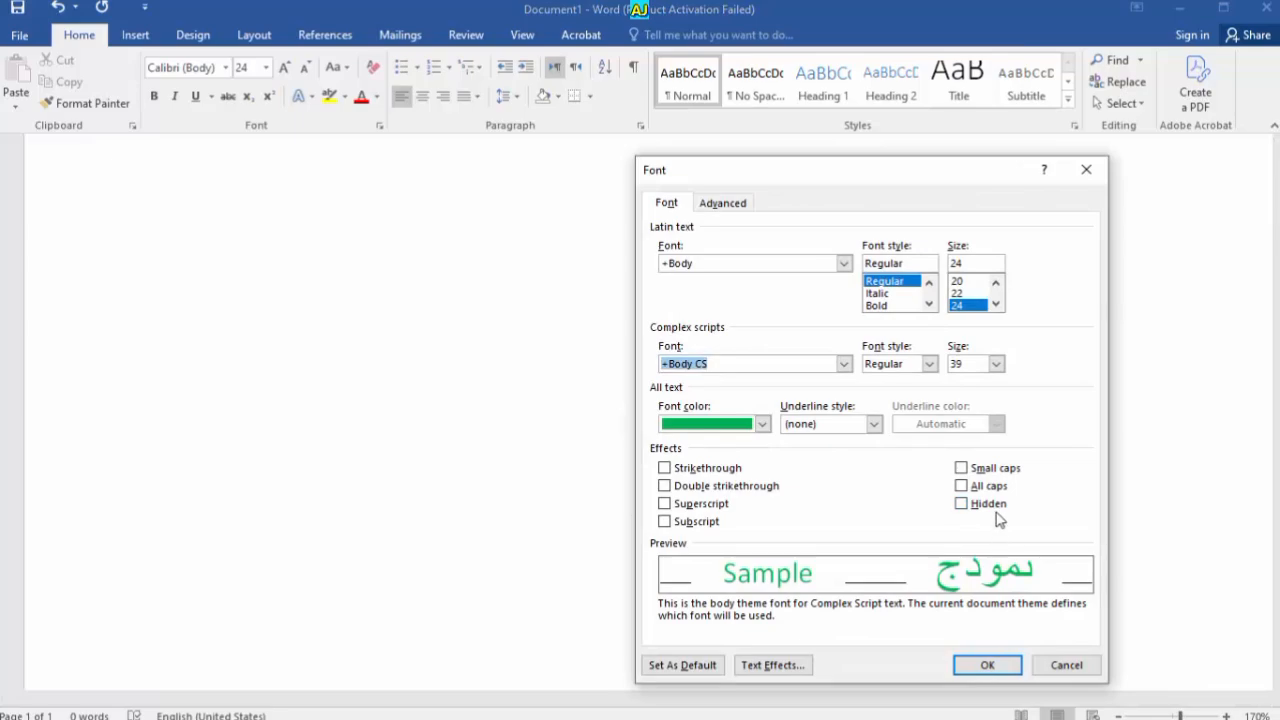
click(996, 513)
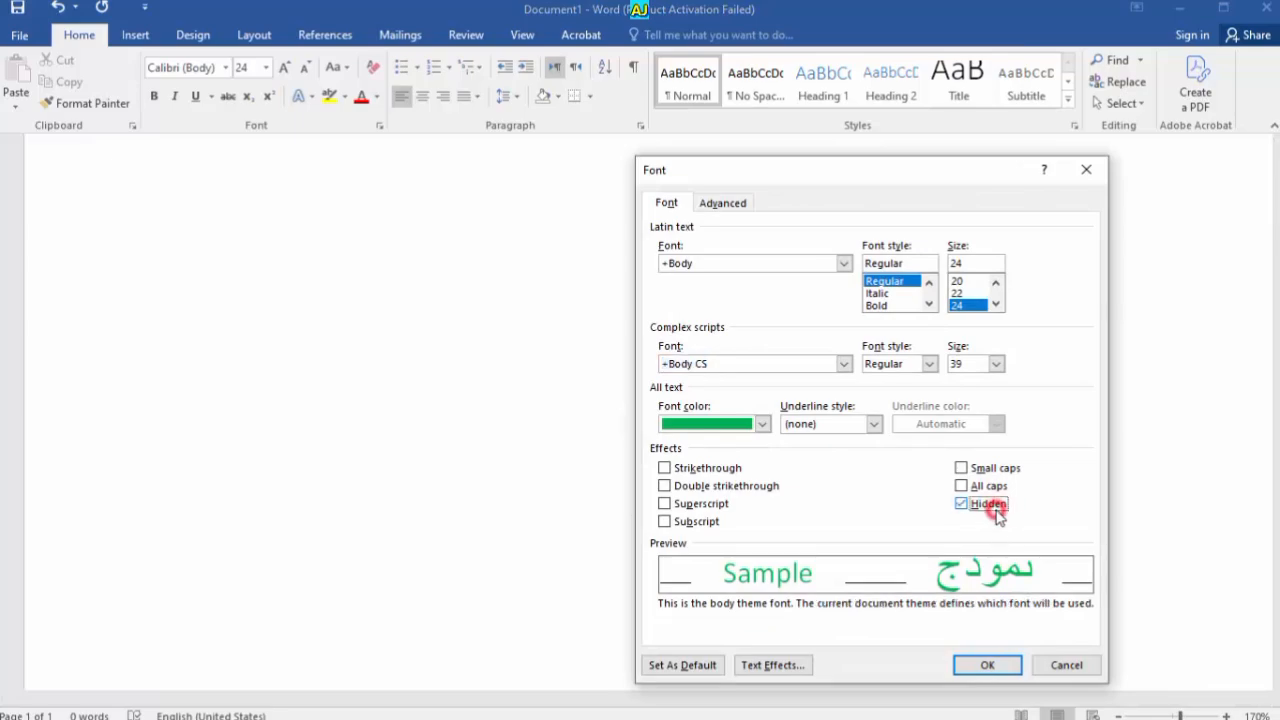
click(987, 664)
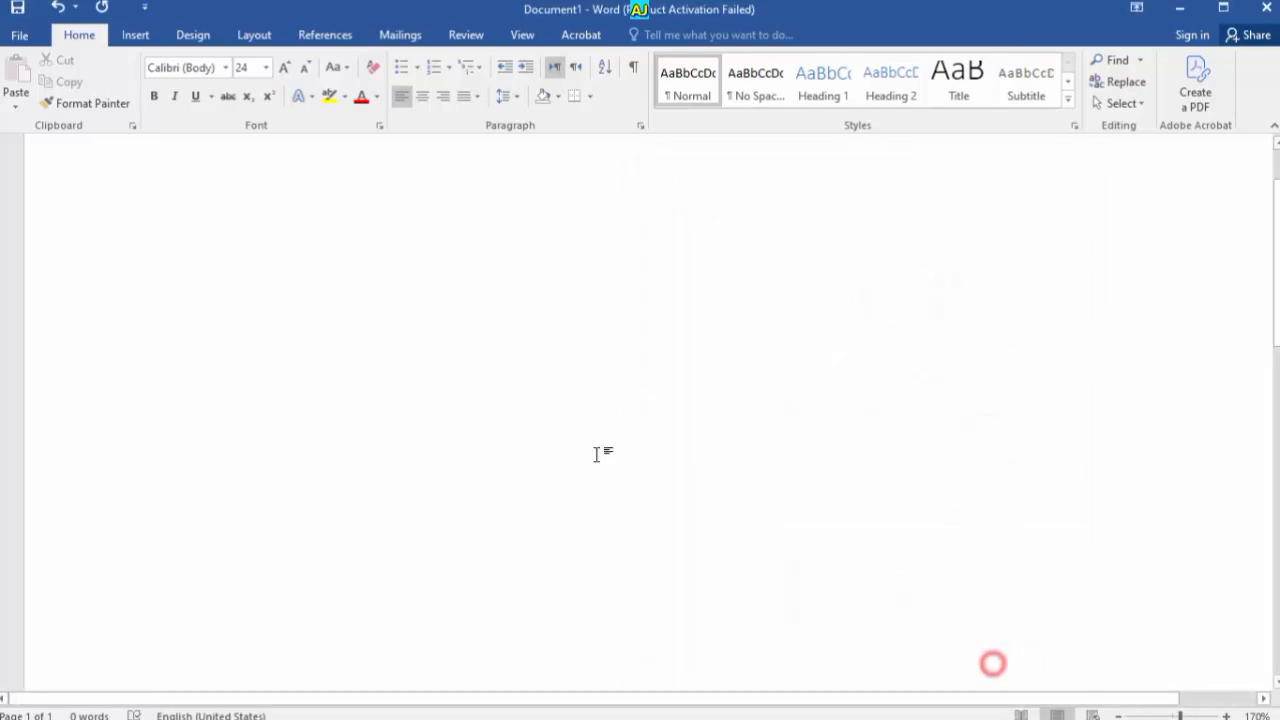
Undo the hidden text to bring the name back and open the Latin text font list
scroll(596, 454, down, 10)
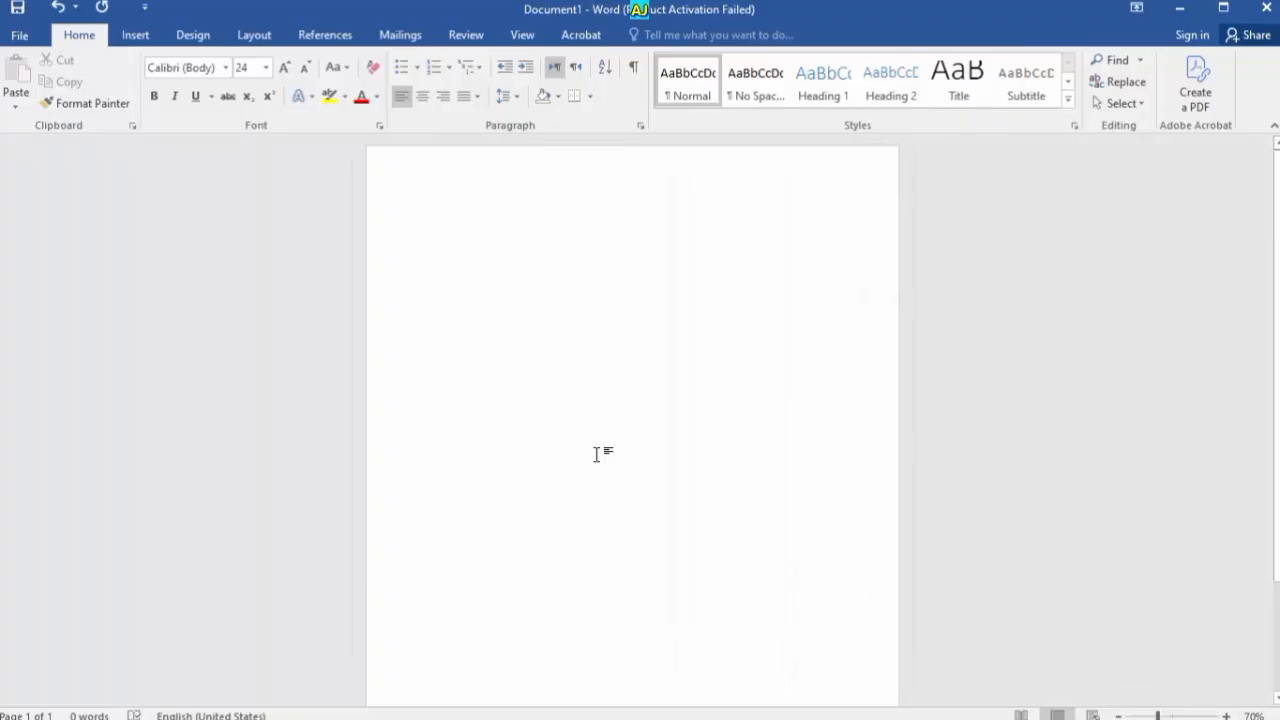
key(ctrl+z)
scroll(596, 454, up, 11)
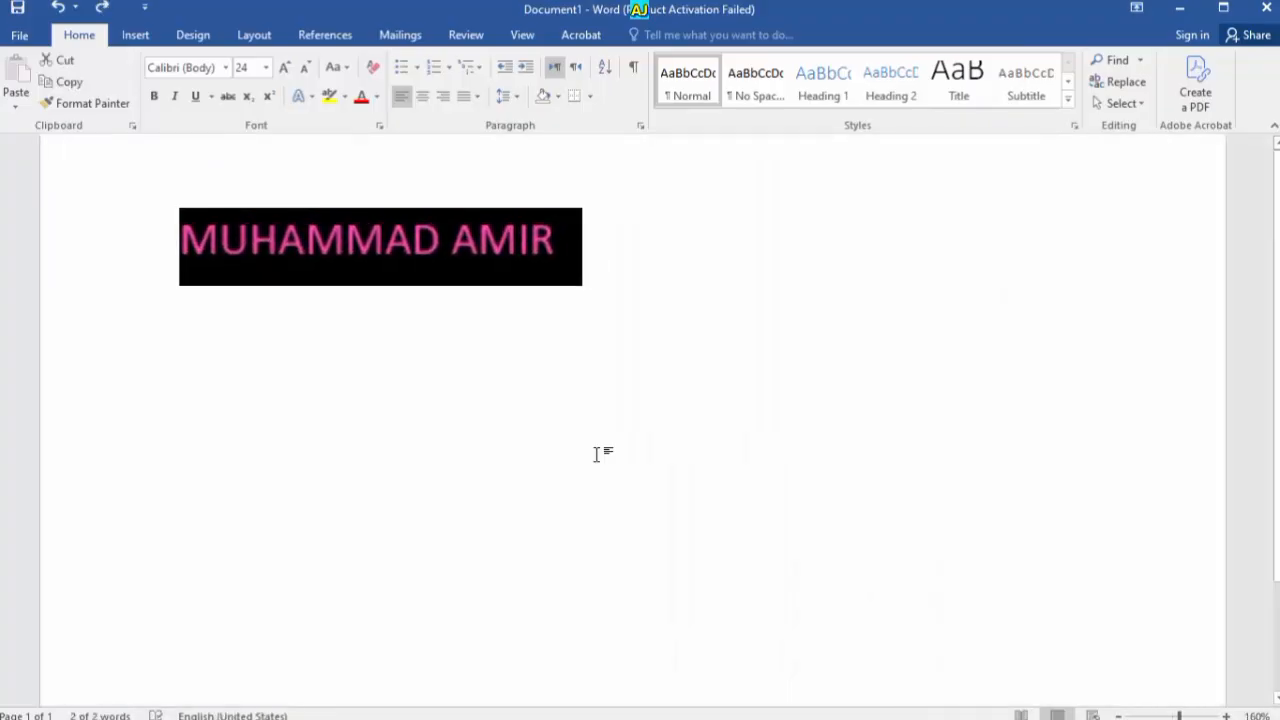
key(ctrl+d)
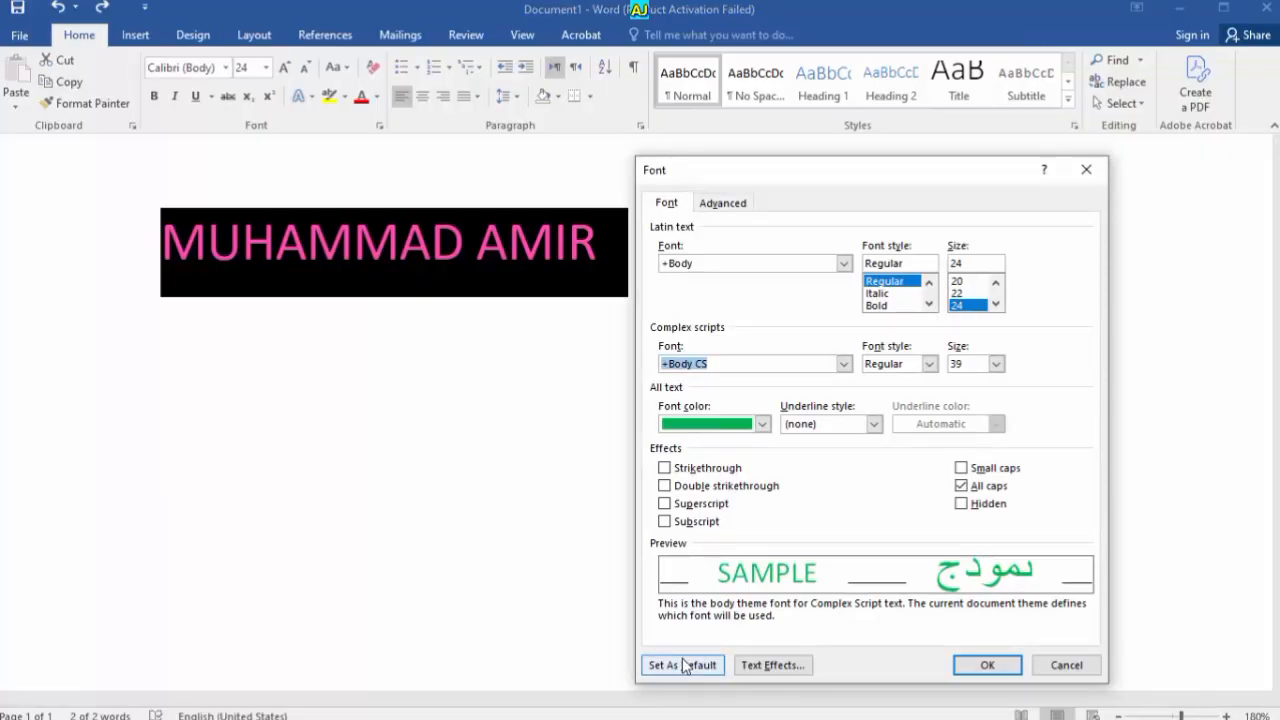
click(844, 263)
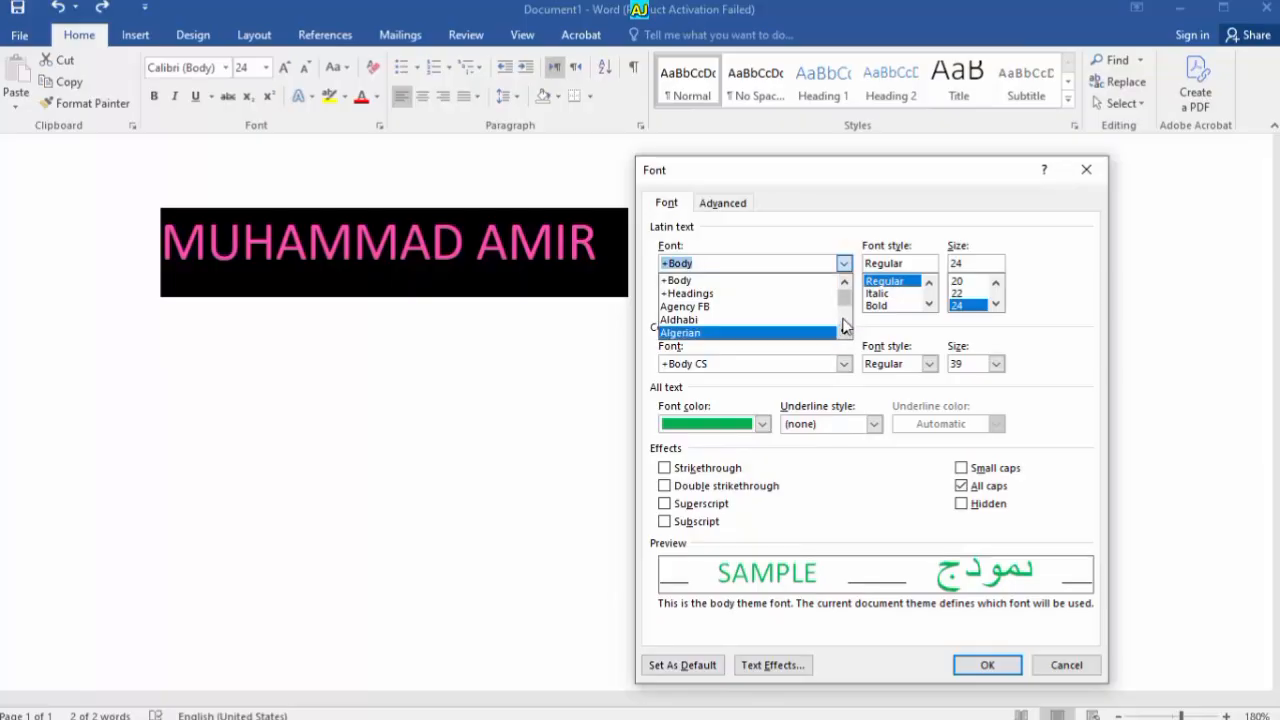
Choose Algerian as the Latin text font, after trying Niagara Engraved
drag(843, 299, 843, 311)
click(773, 316)
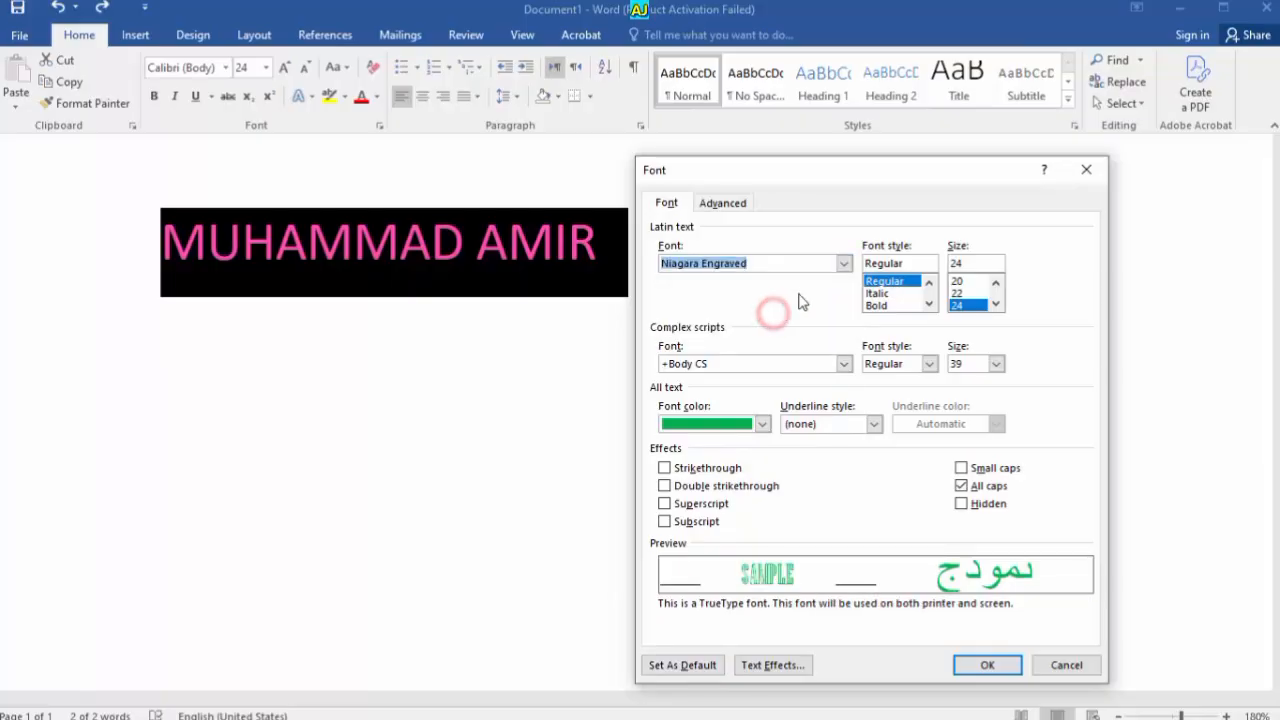
click(844, 263)
click(844, 263)
click(844, 263)
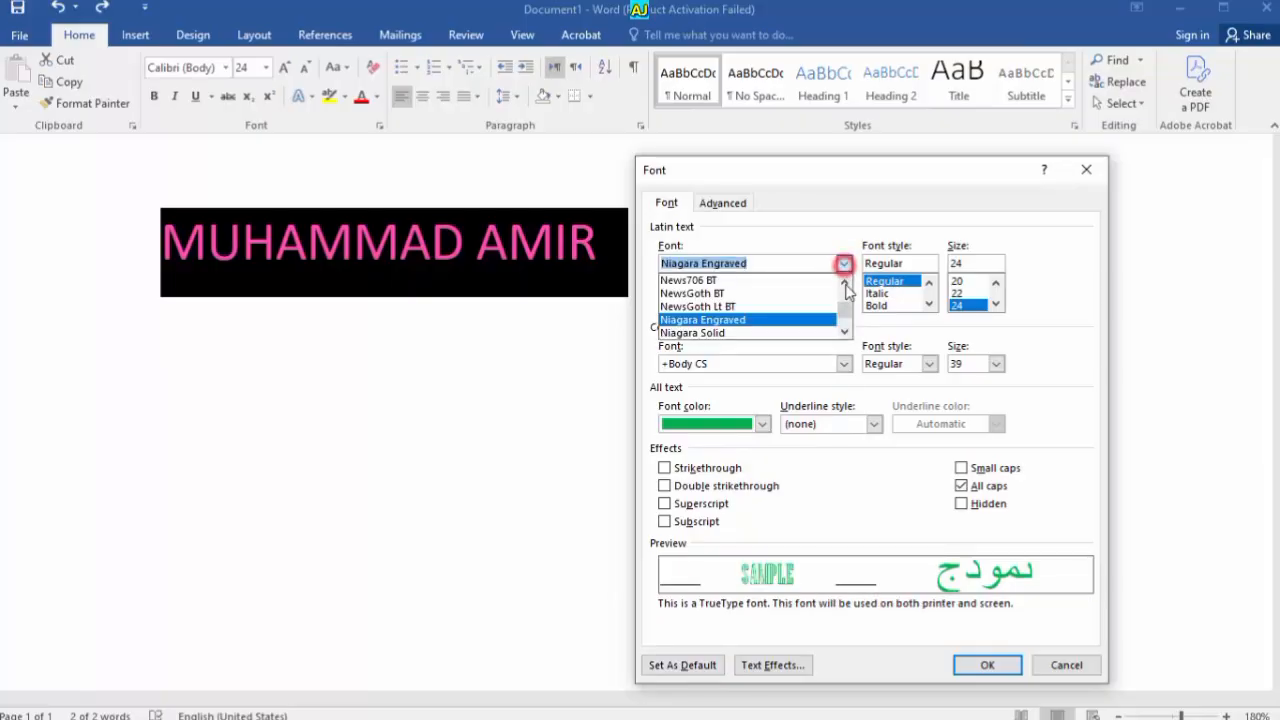
drag(843, 310, 846, 298)
click(706, 340)
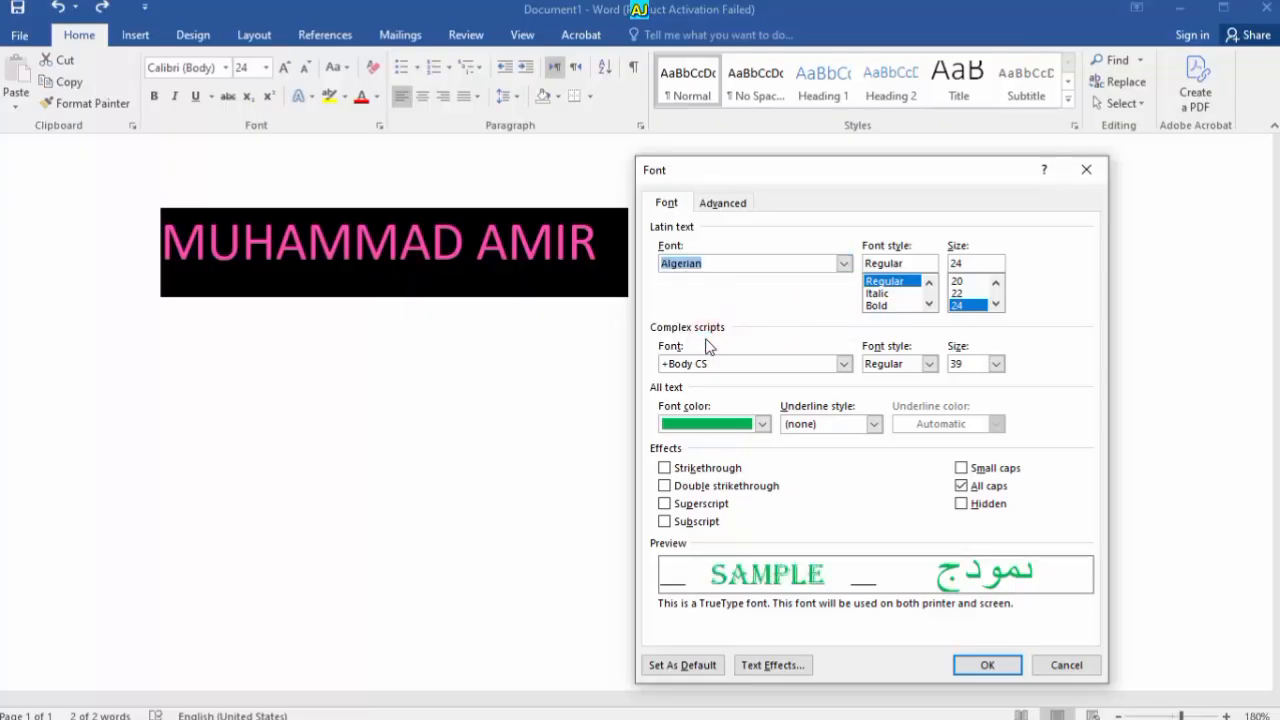
Set the font style to Regular and the size to 48 pt
click(889, 305)
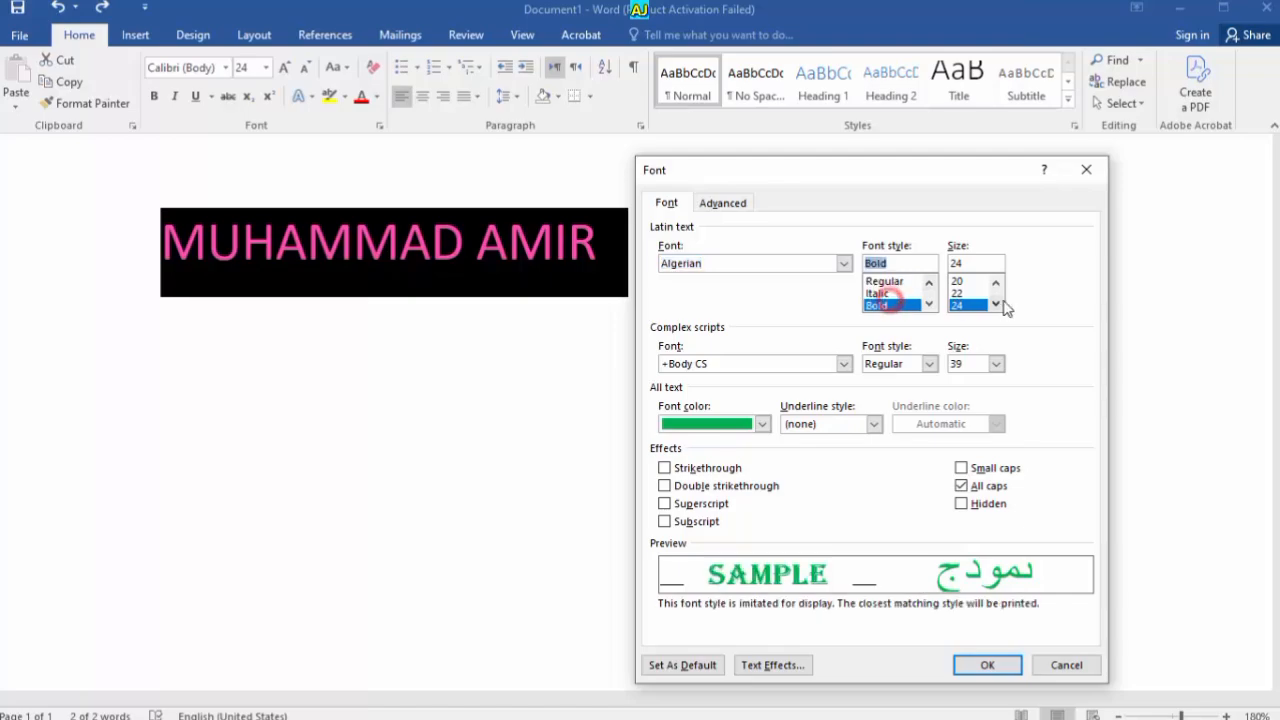
click(895, 281)
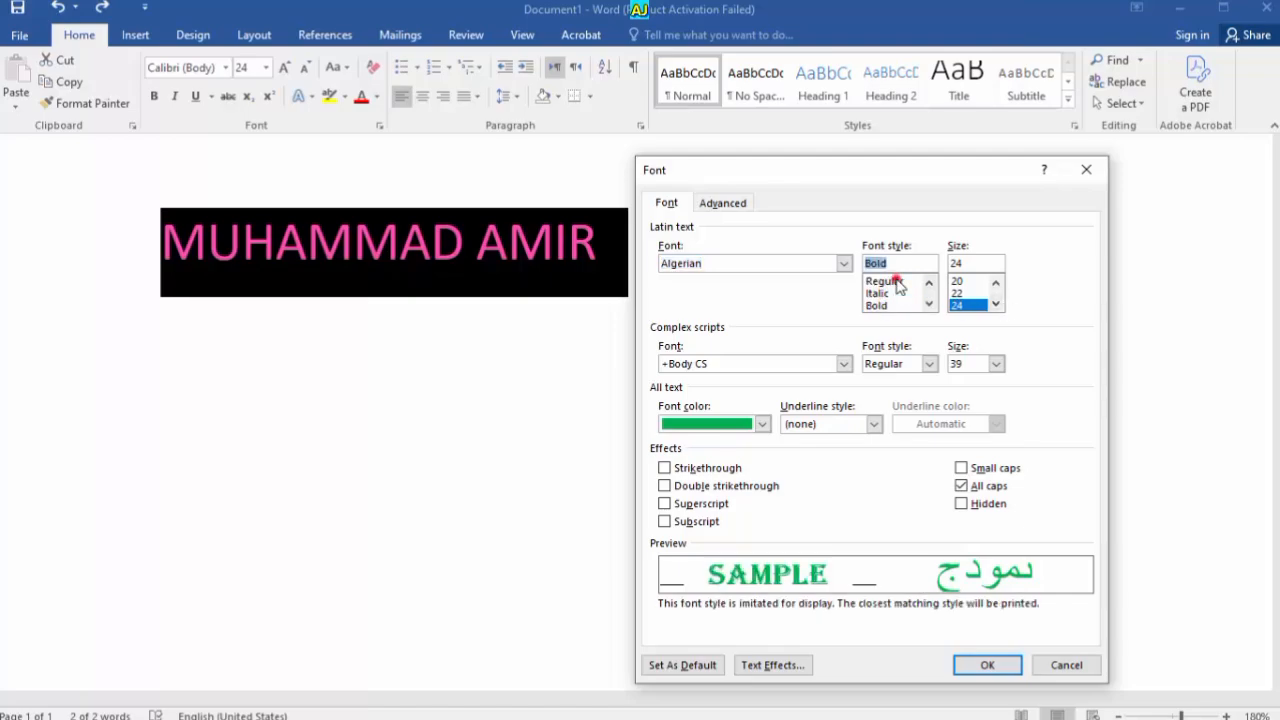
click(996, 304)
click(996, 304)
click(958, 293)
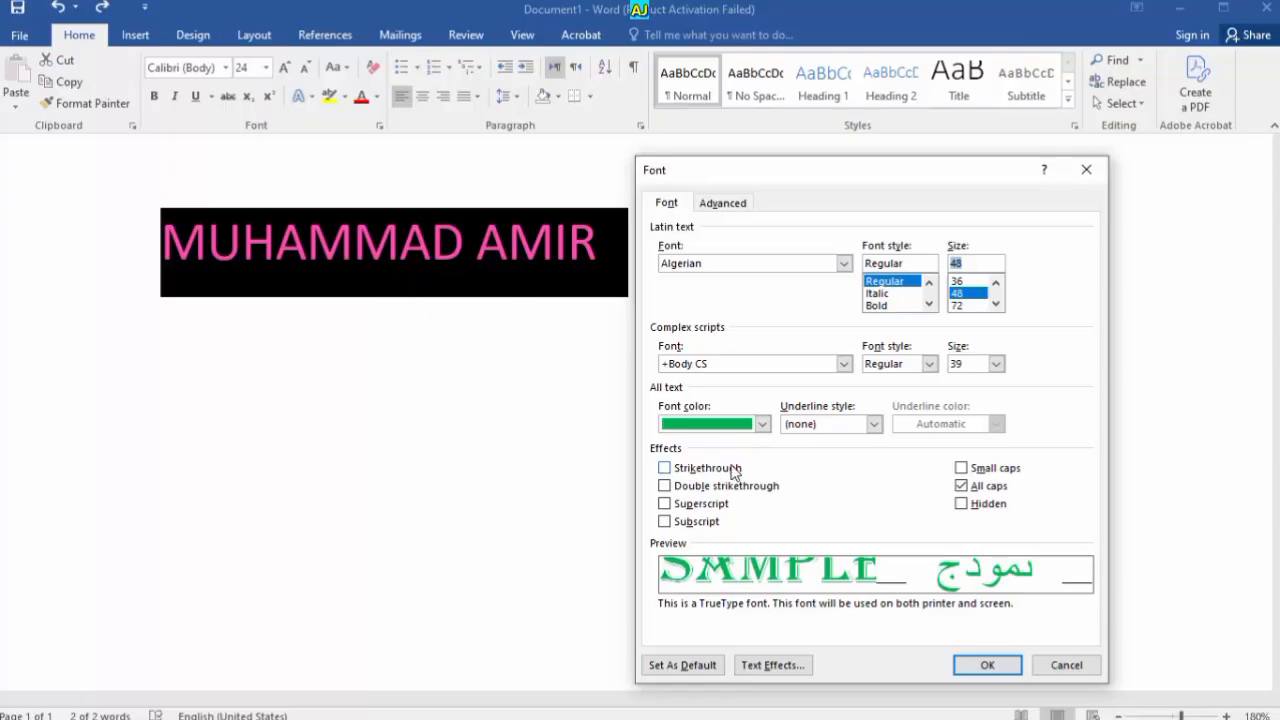
Set Algerian 48 pt as the default font, applying it to this document only
click(720, 664)
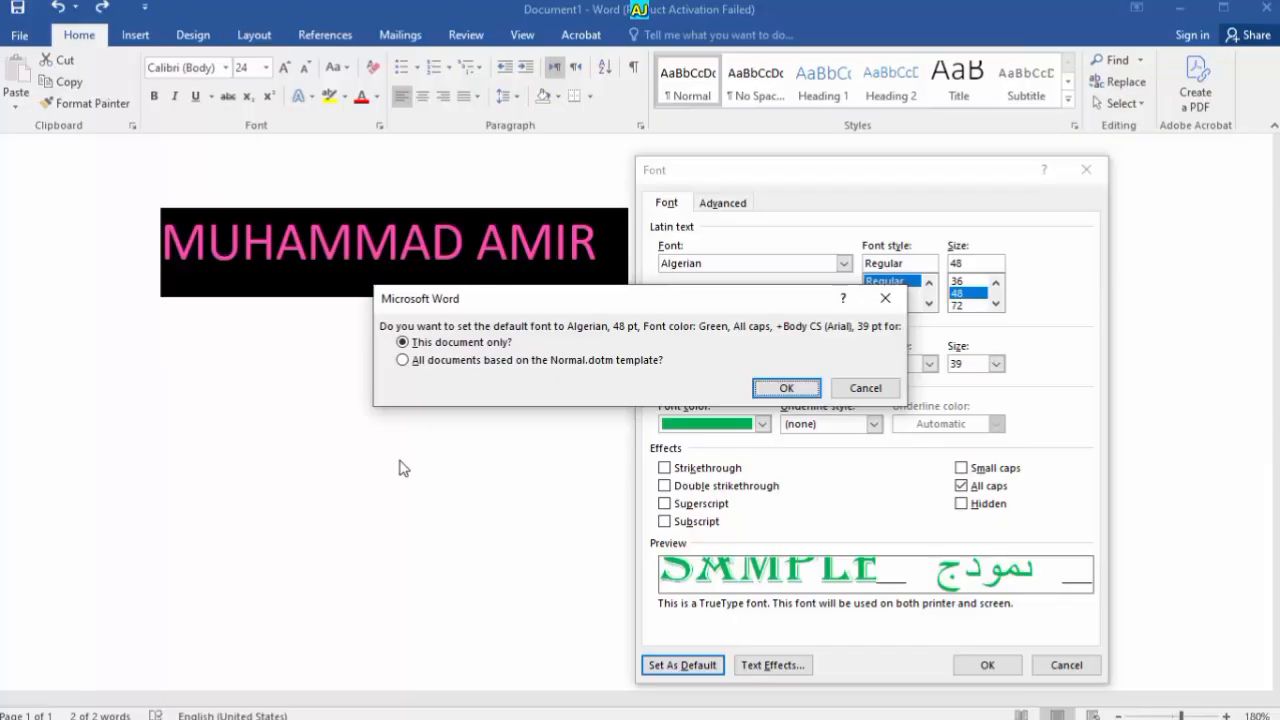
click(440, 362)
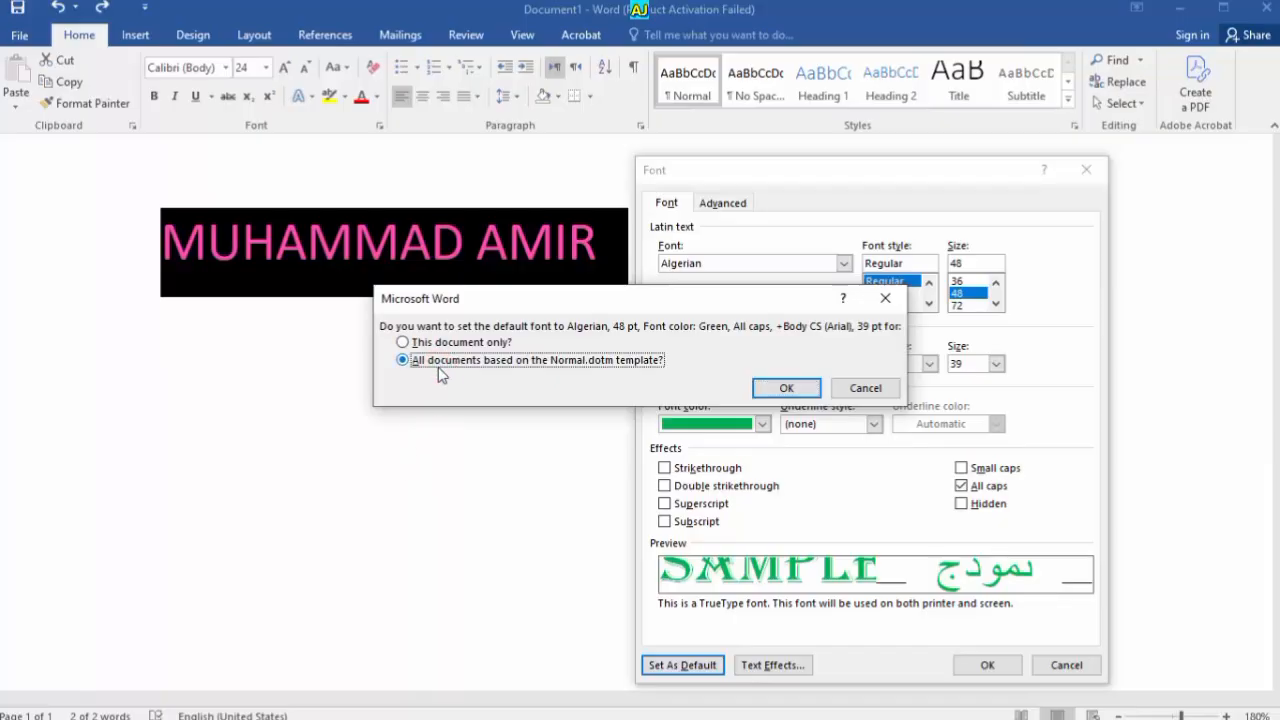
click(441, 344)
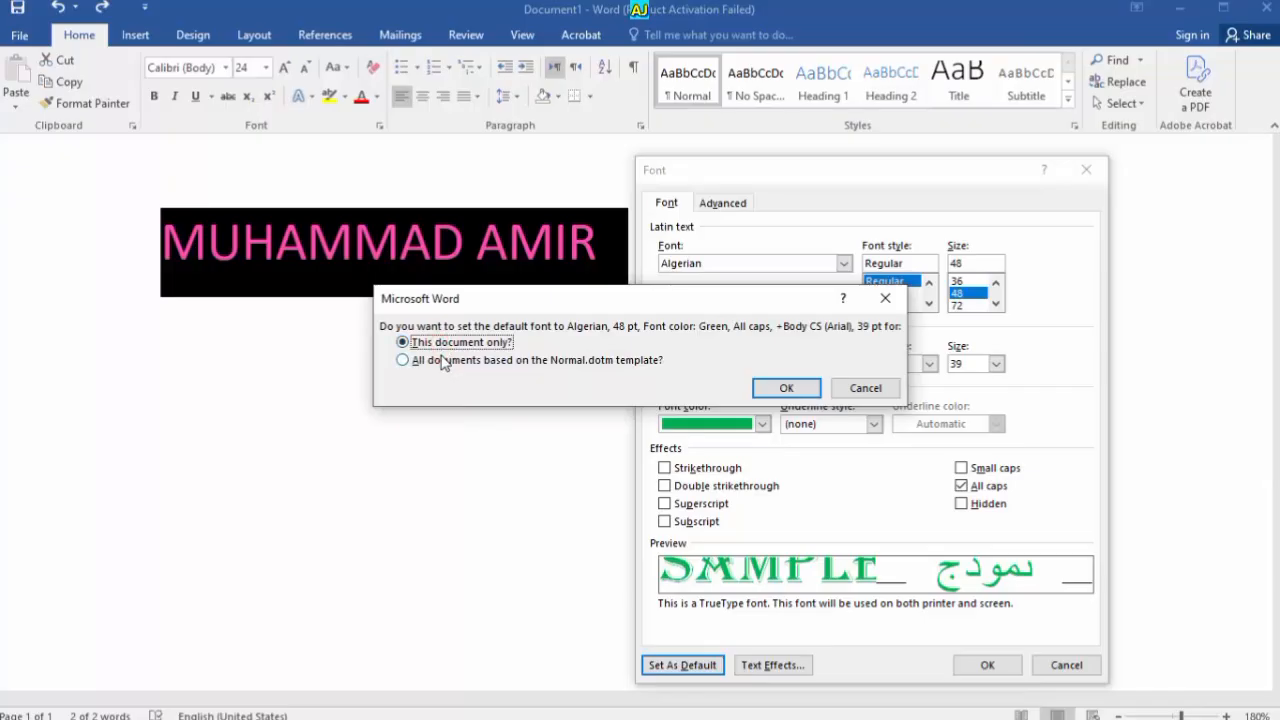
click(443, 361)
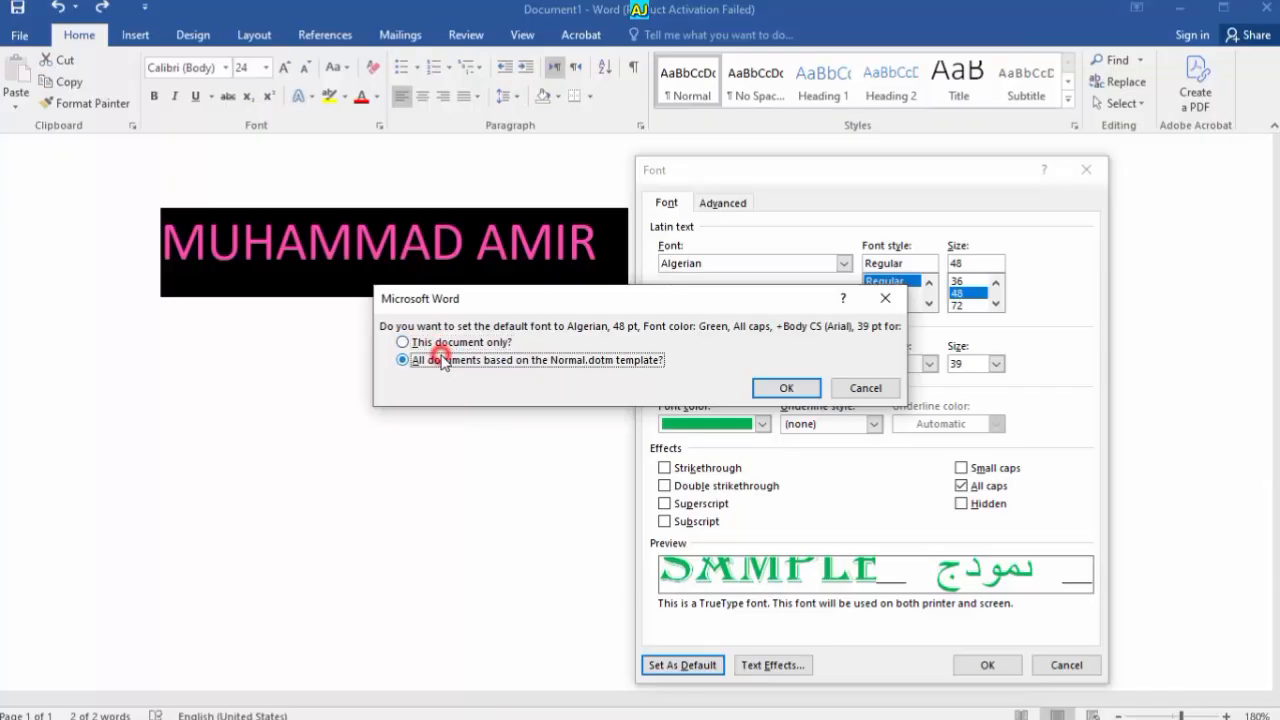
click(435, 342)
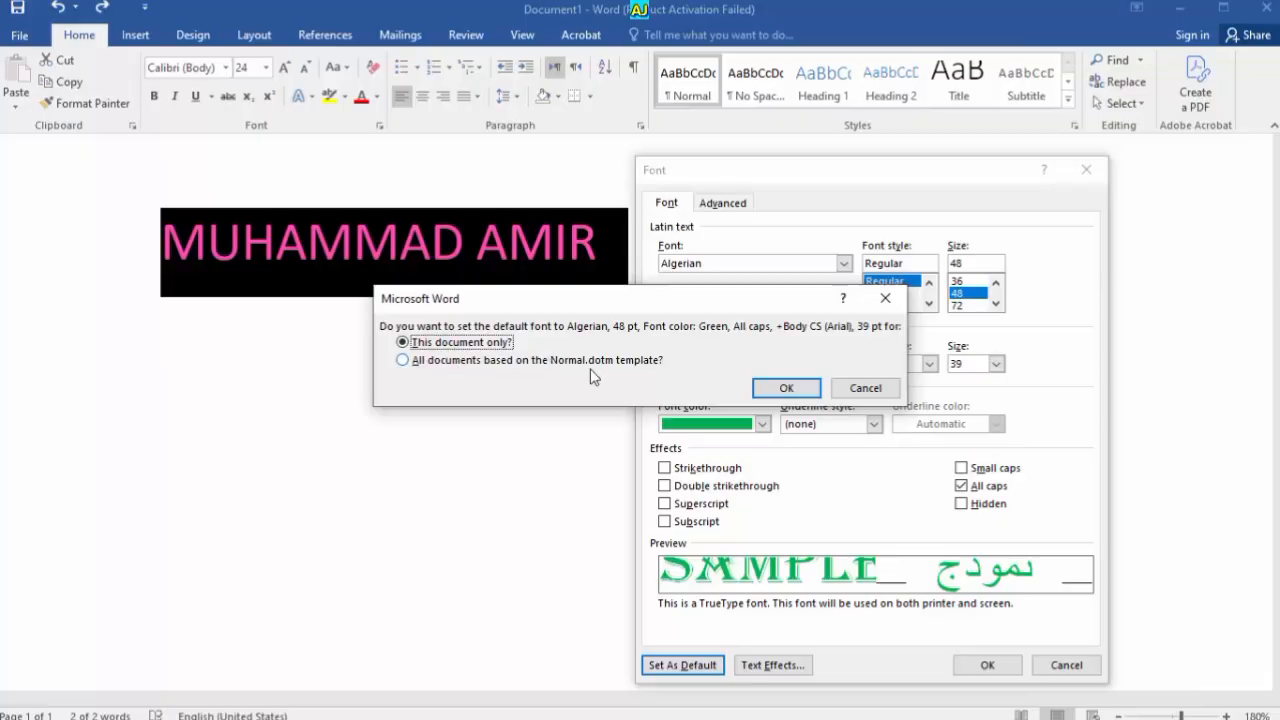
click(786, 389)
scroll(540, 371, down, 7)
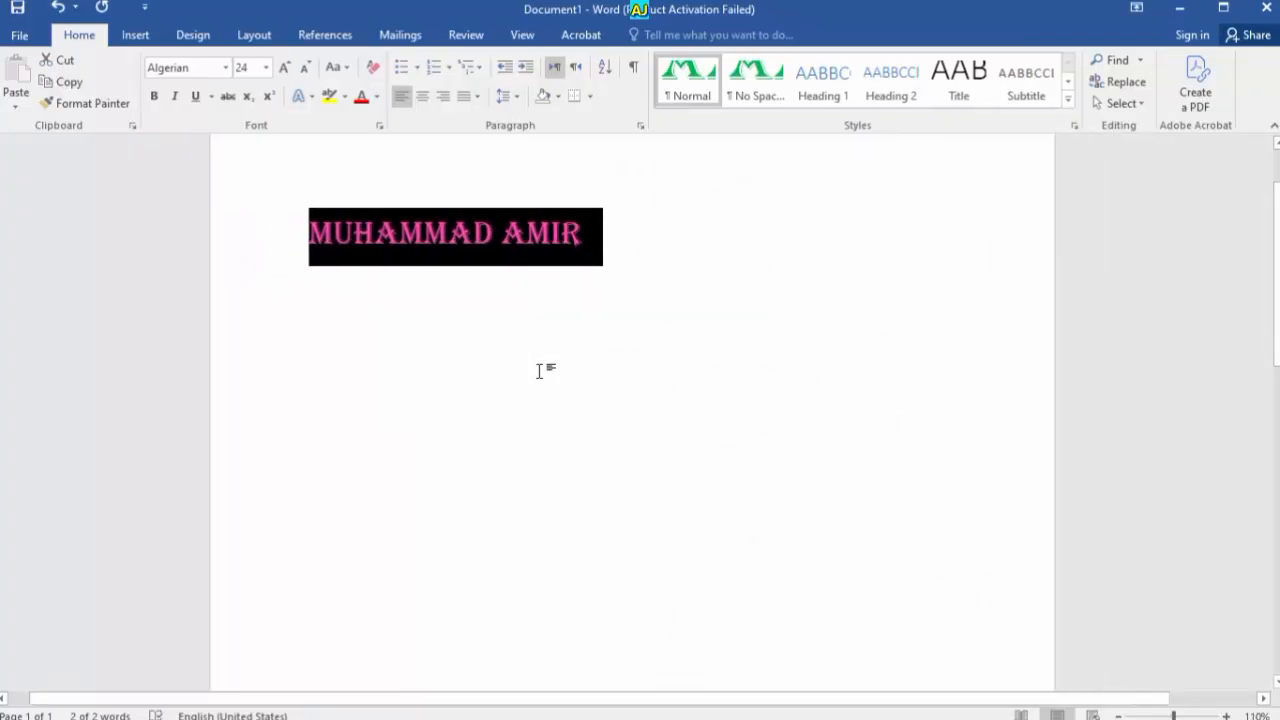
click(594, 320)
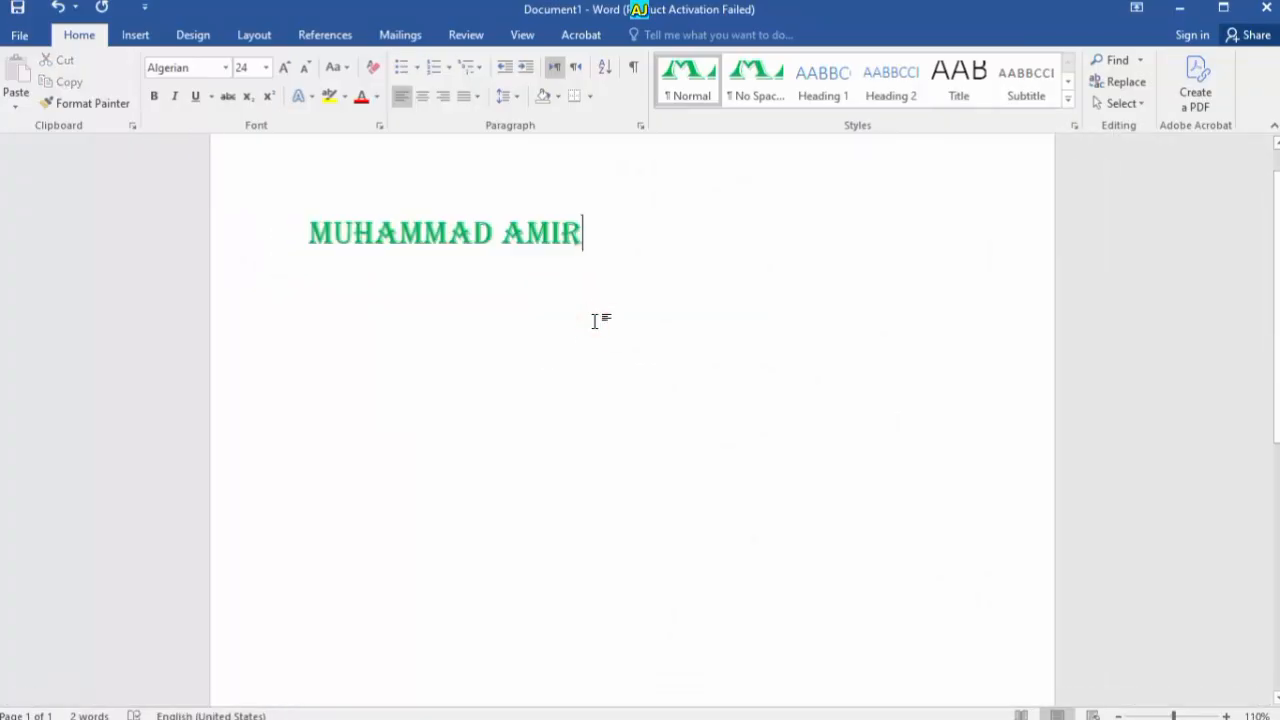
scroll(594, 320, down, 5)
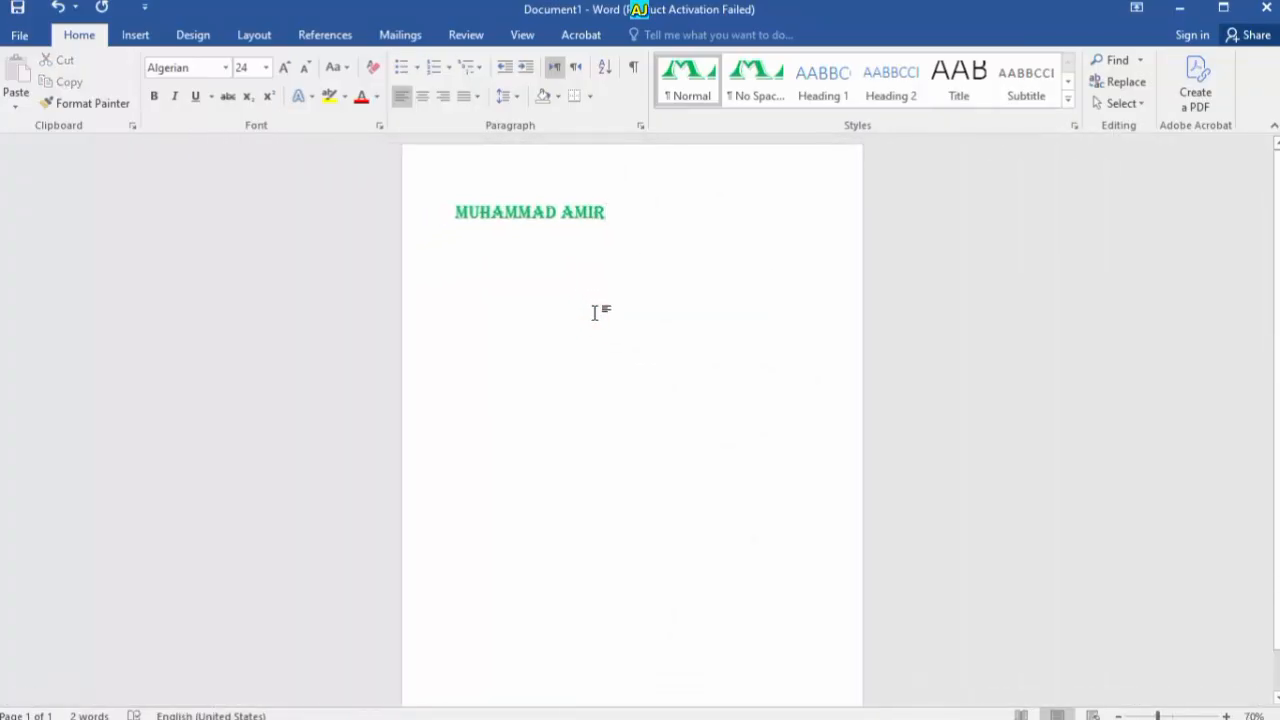
scroll(594, 313, up, 5)
key(ctrl+n)
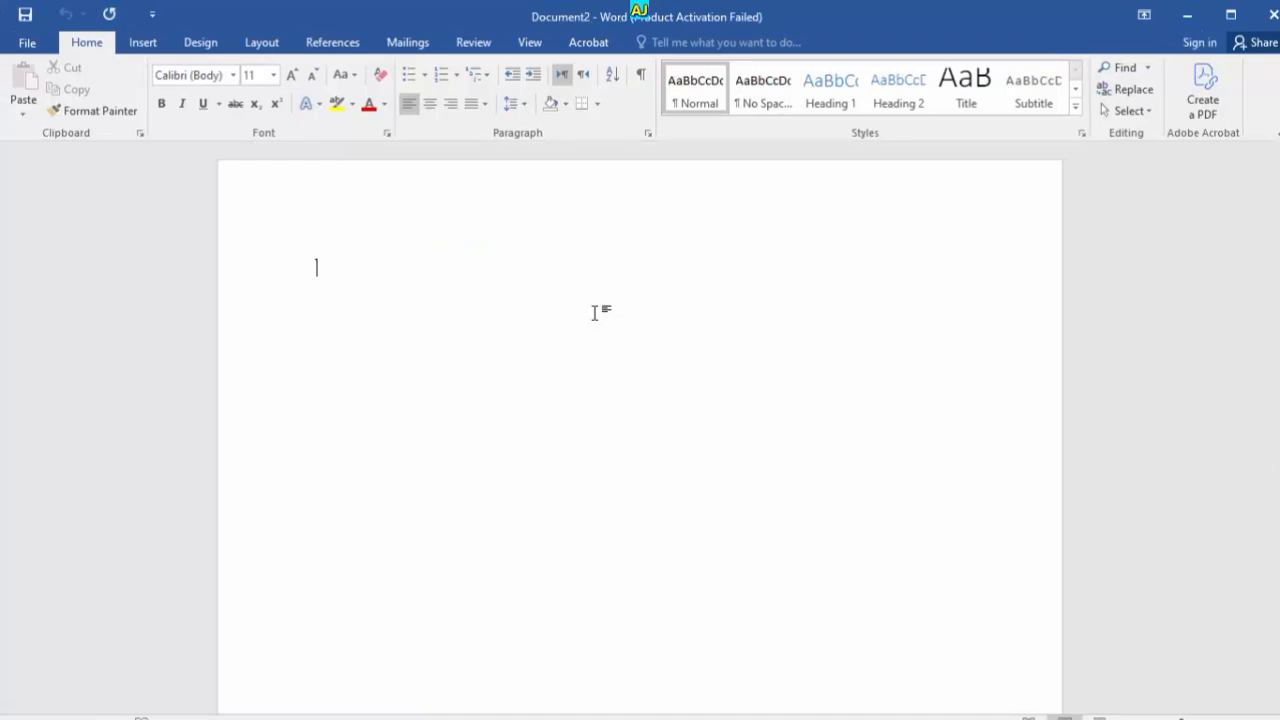
click(387, 132)
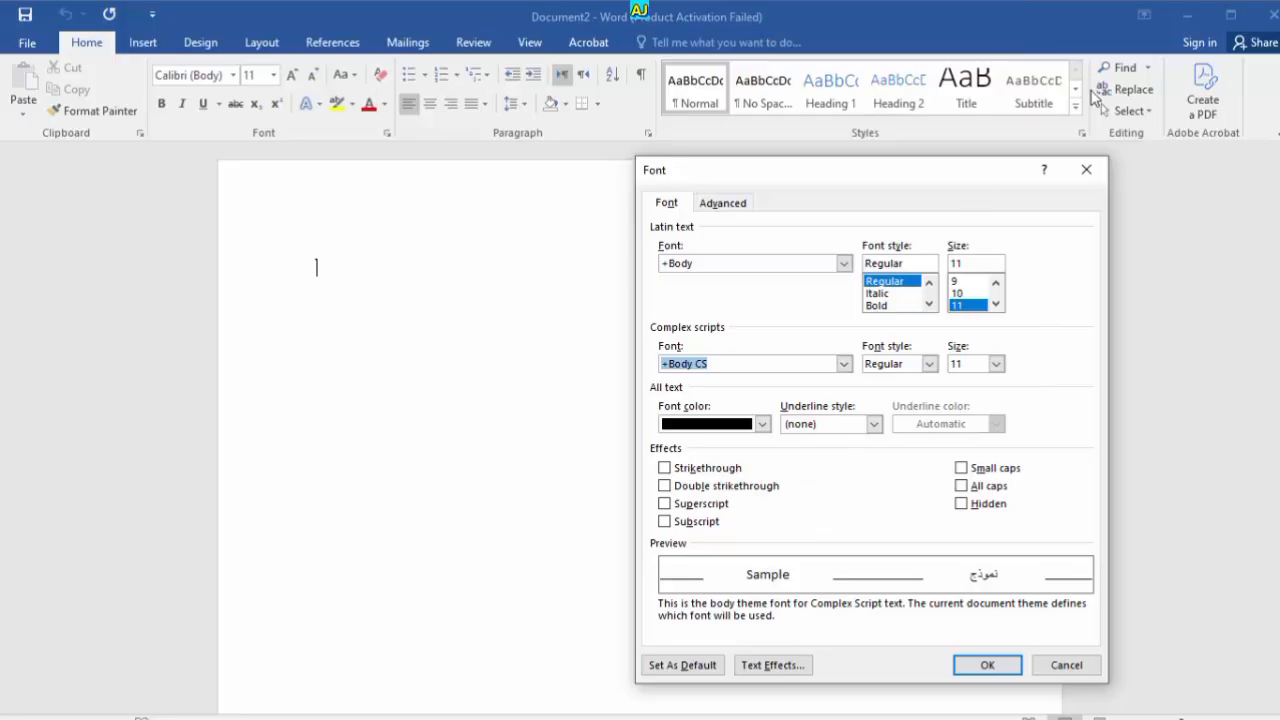
click(1087, 171)
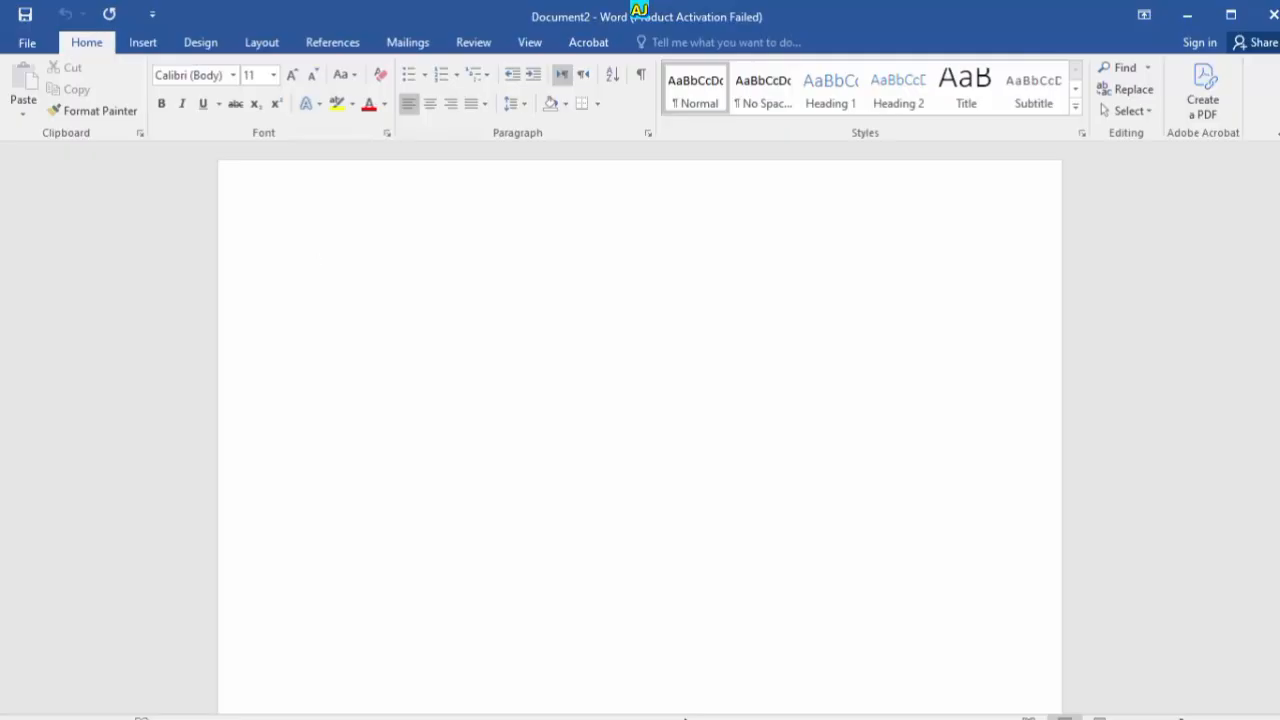
key(alt+Tab)
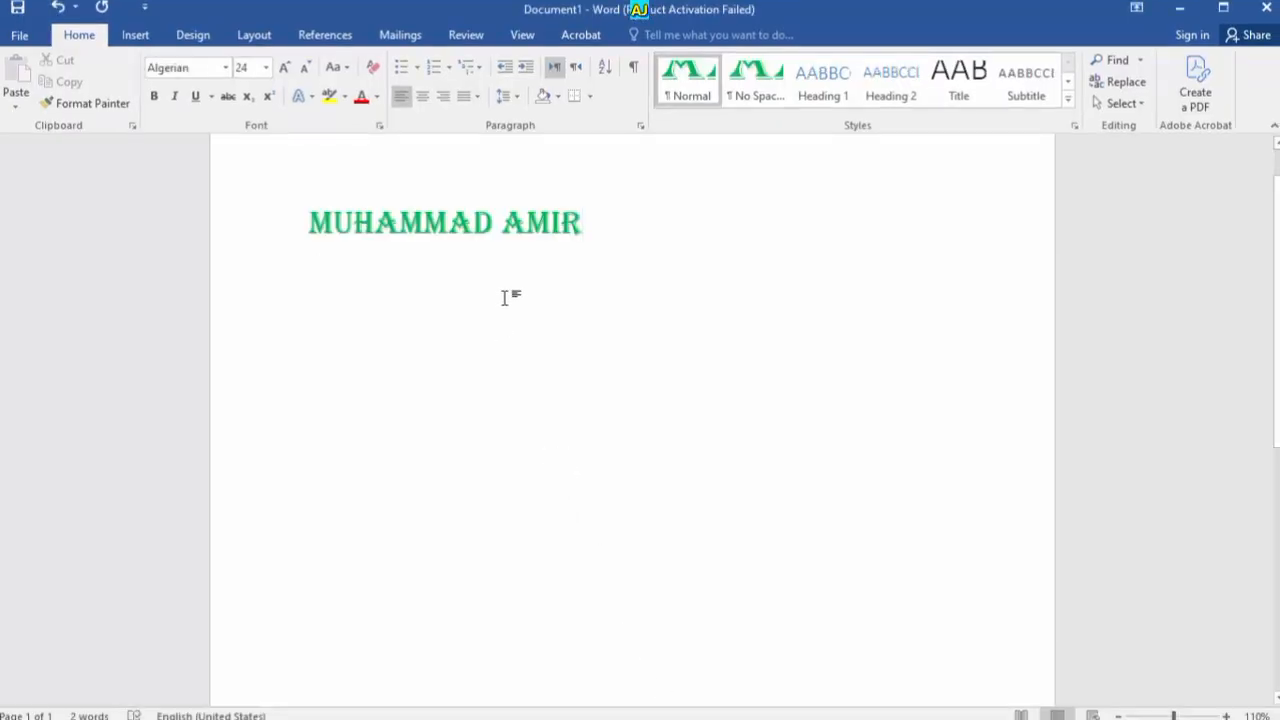
scroll(510, 304, up, 2)
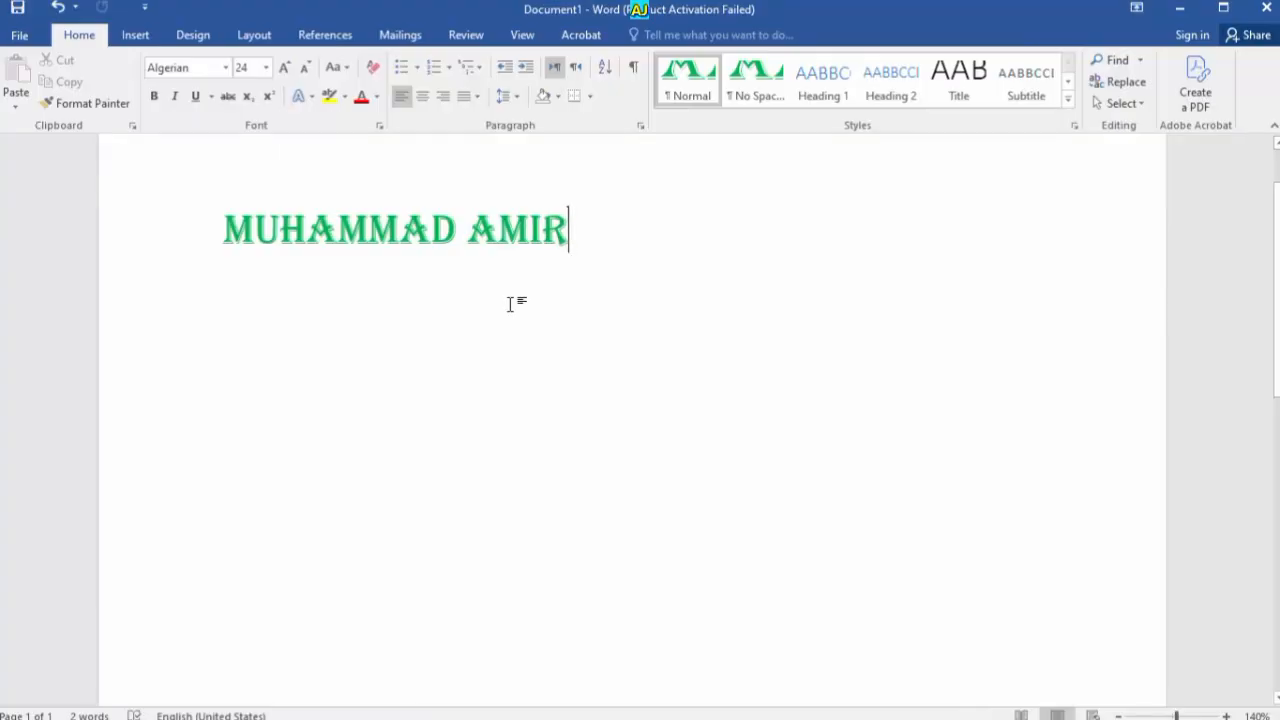
key(ctrl+d)
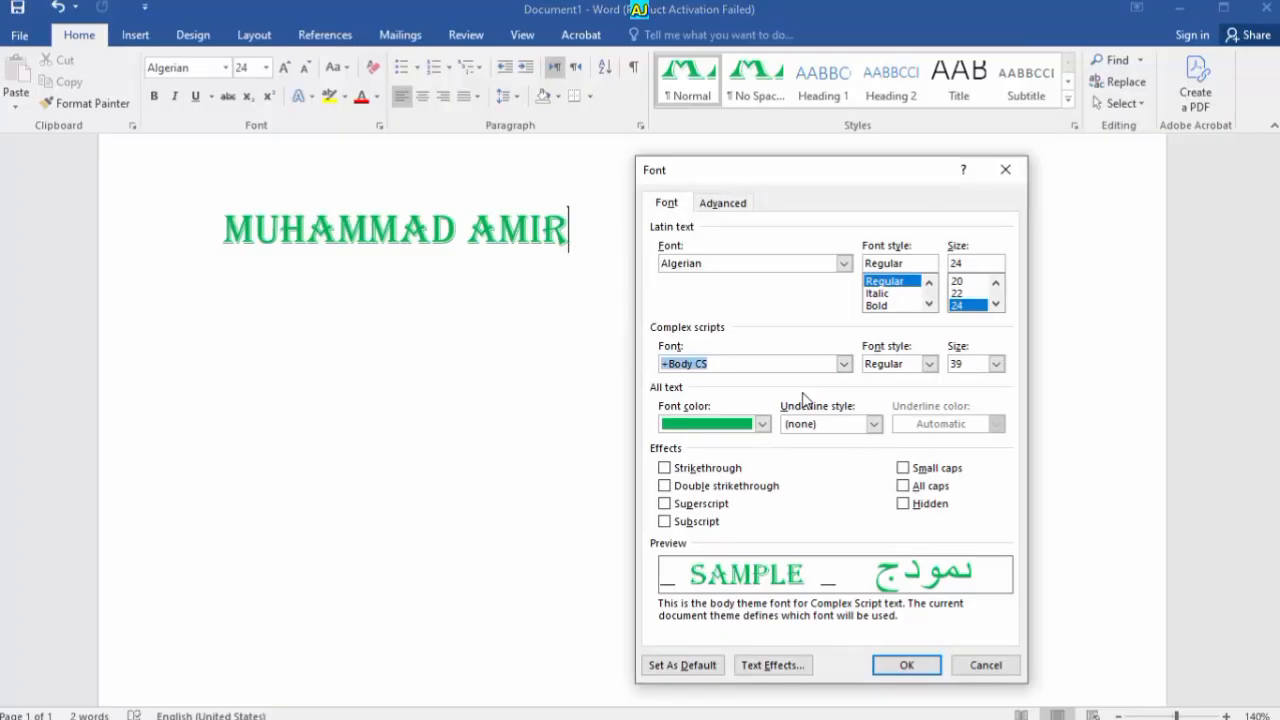
click(572, 220)
click(999, 178)
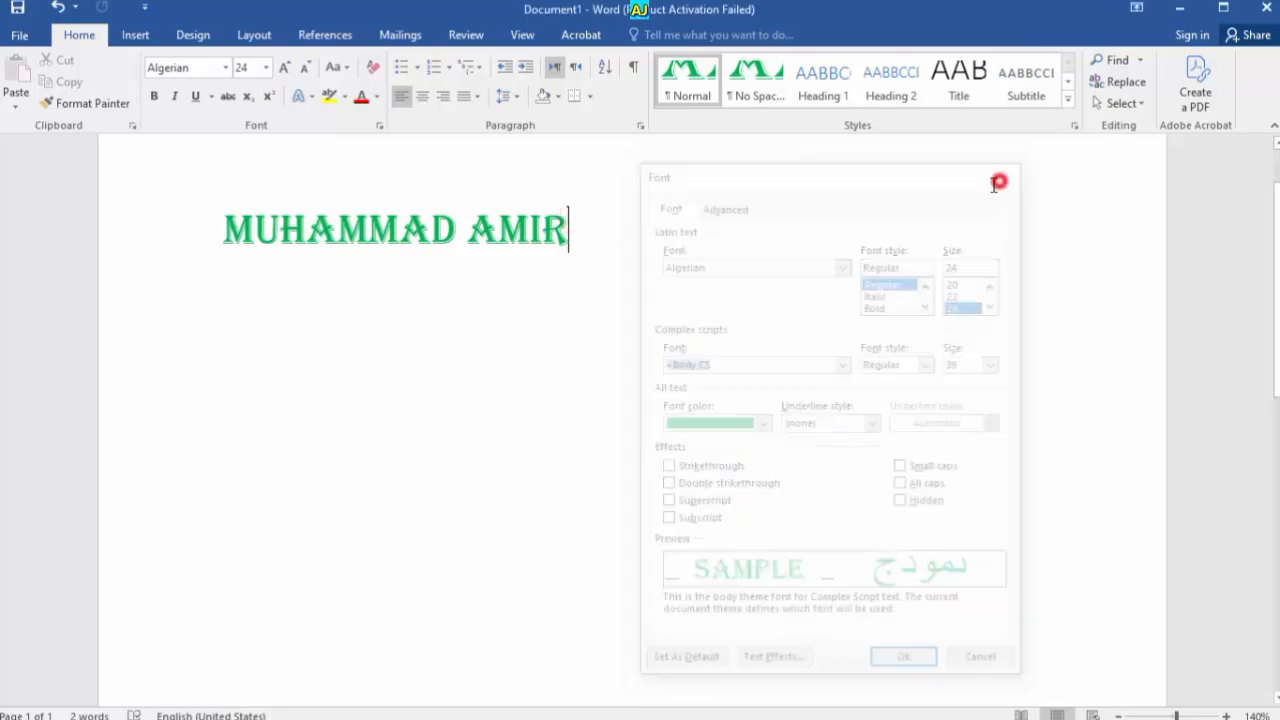
key(ctrl+a)
key(ctrl+d)
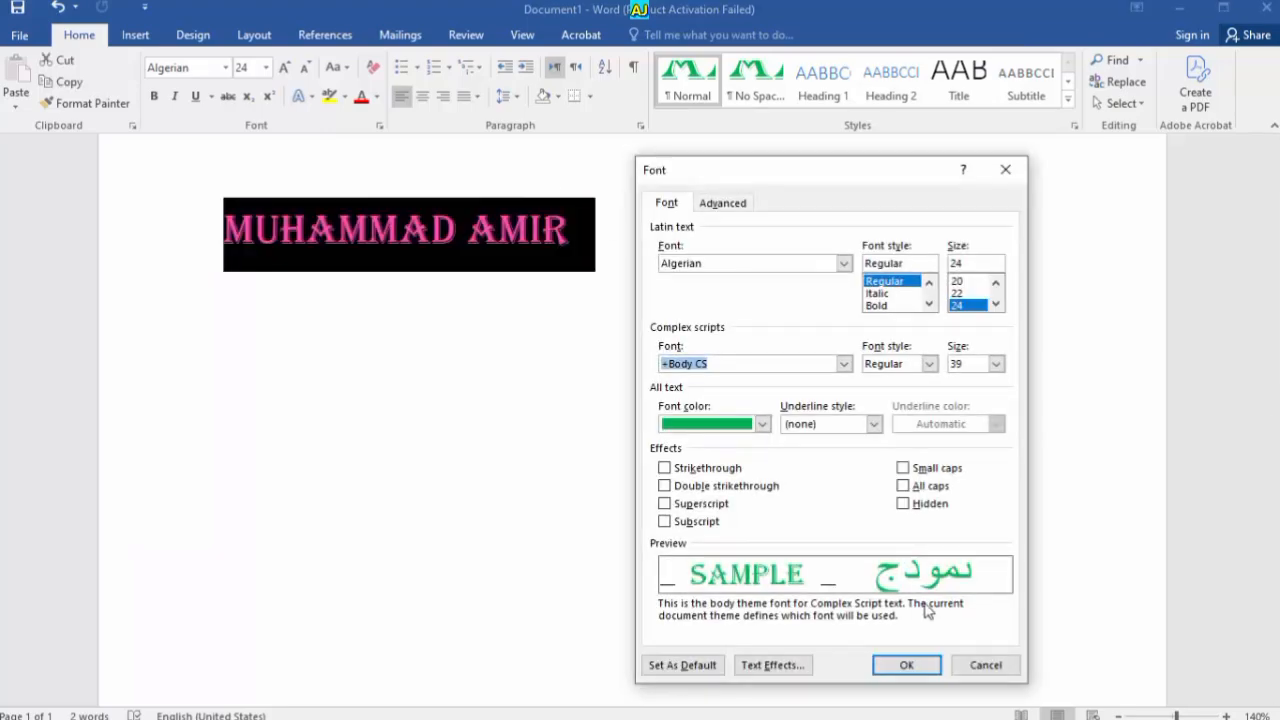
In Text Effects, give the name a solid light blue text fill and test the transparency
click(802, 665)
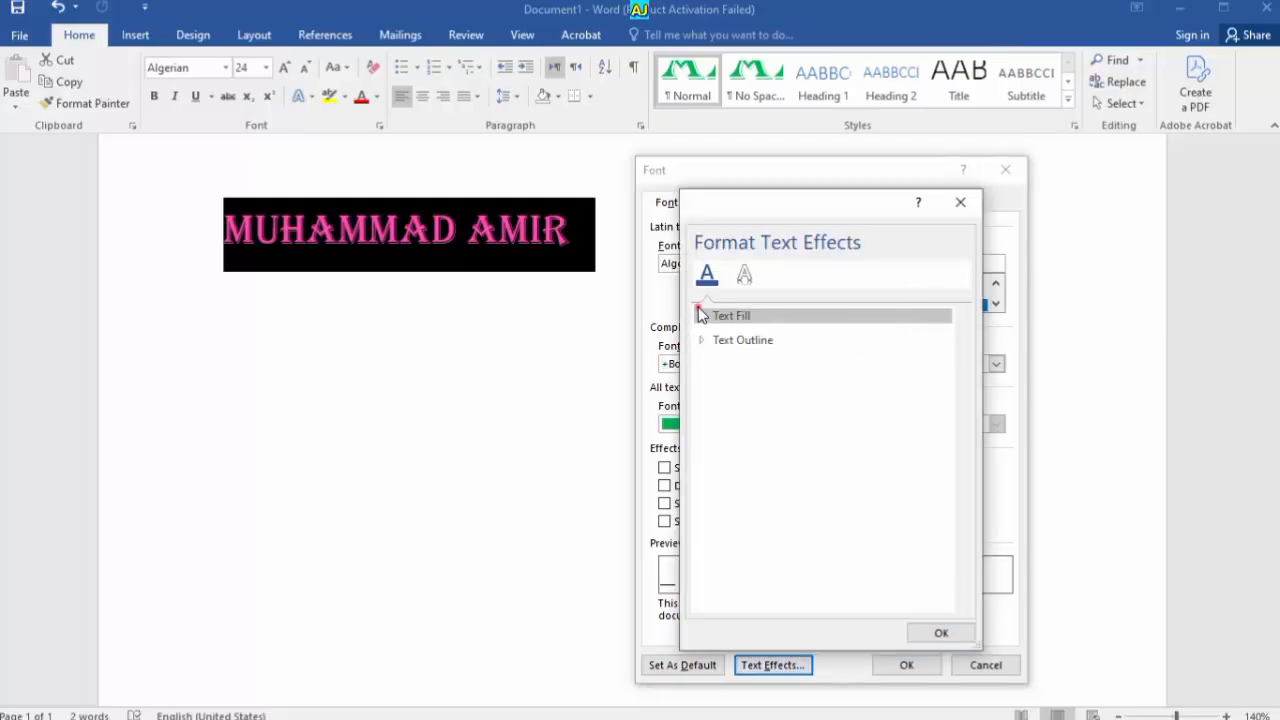
click(700, 315)
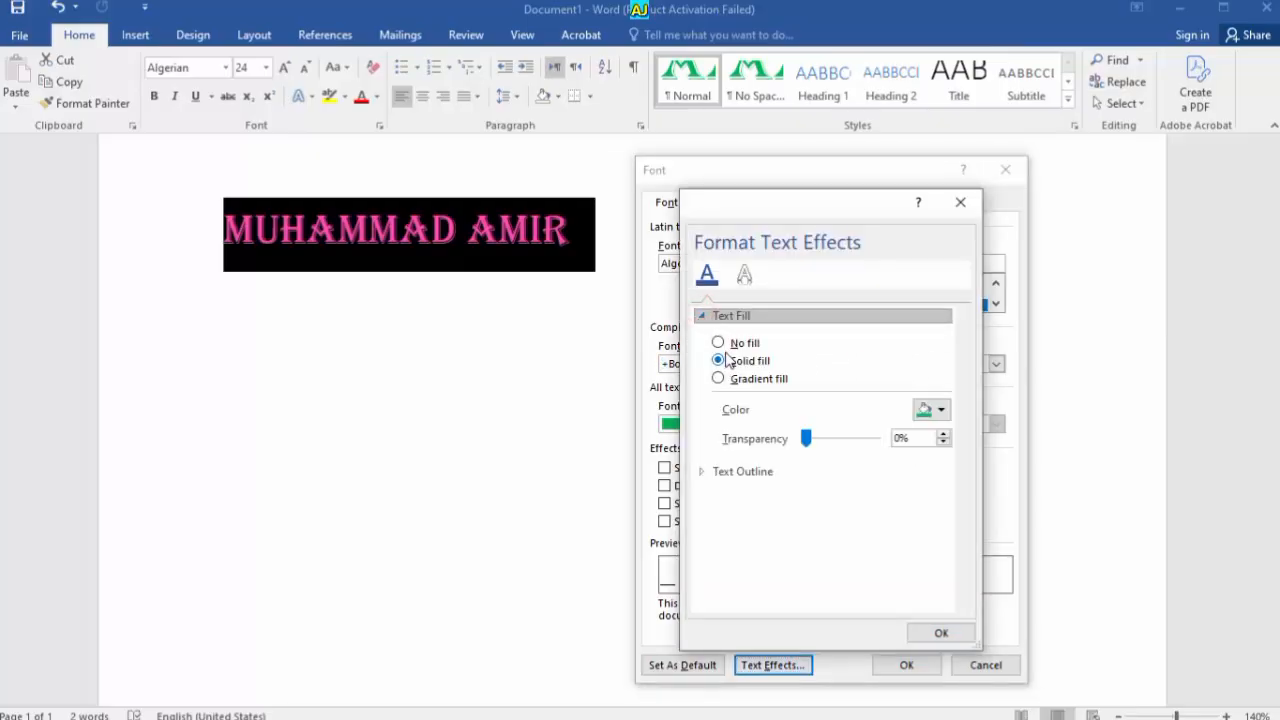
click(718, 342)
click(718, 359)
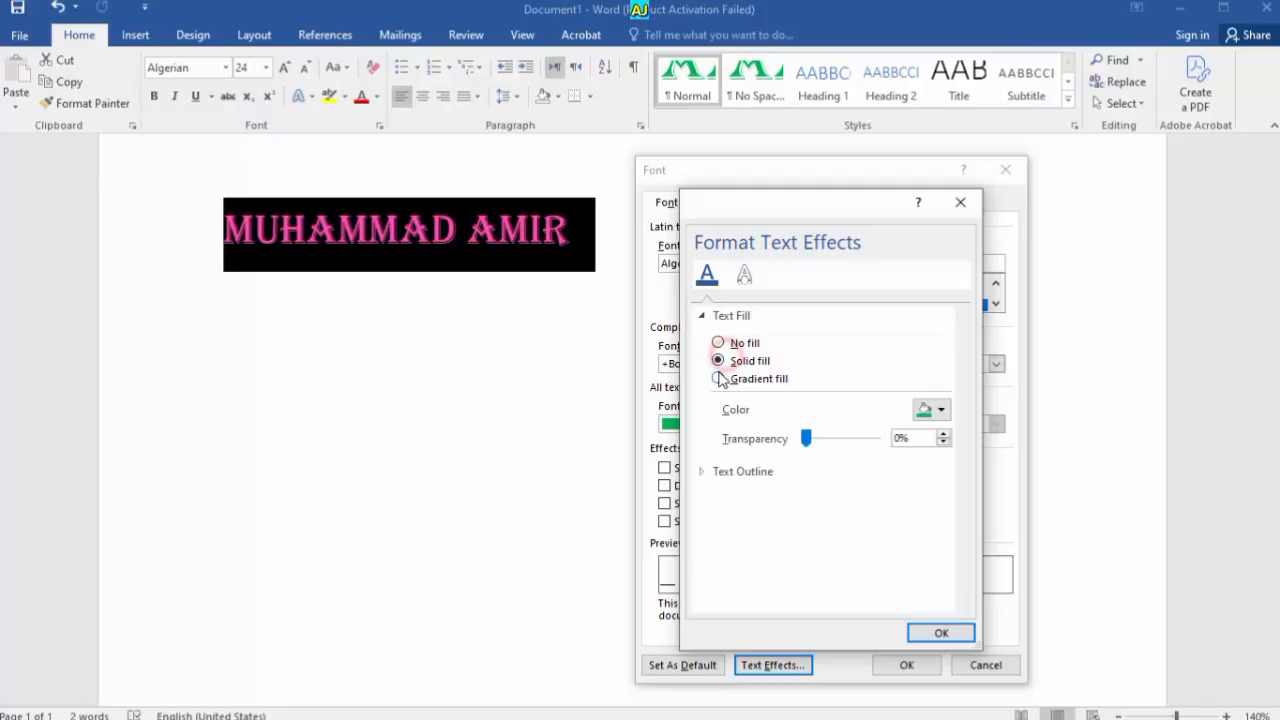
click(940, 409)
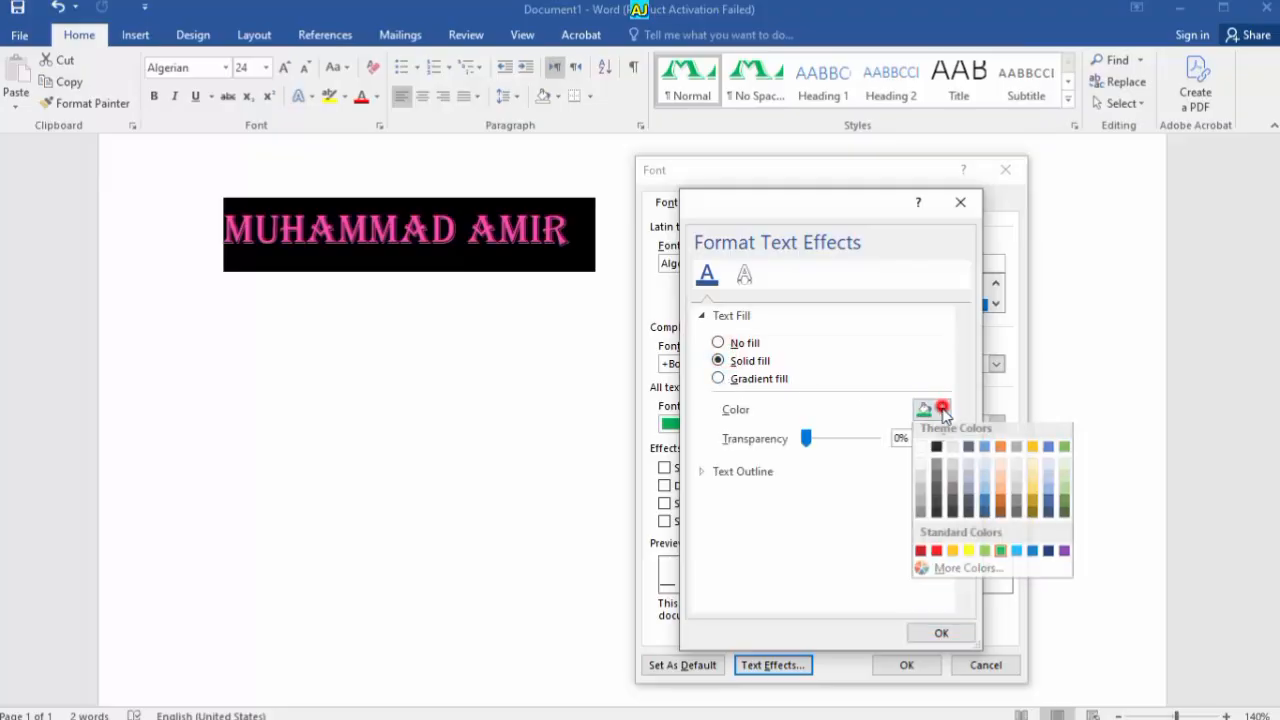
click(1013, 557)
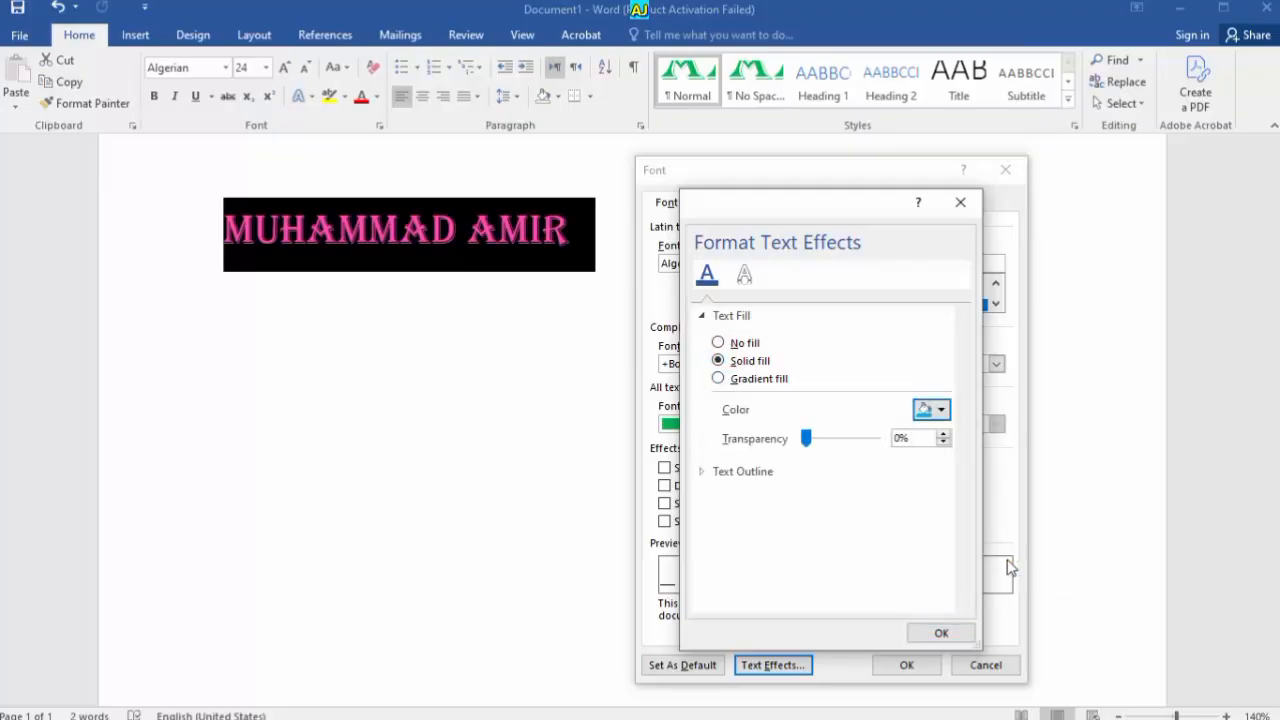
drag(808, 440, 762, 383)
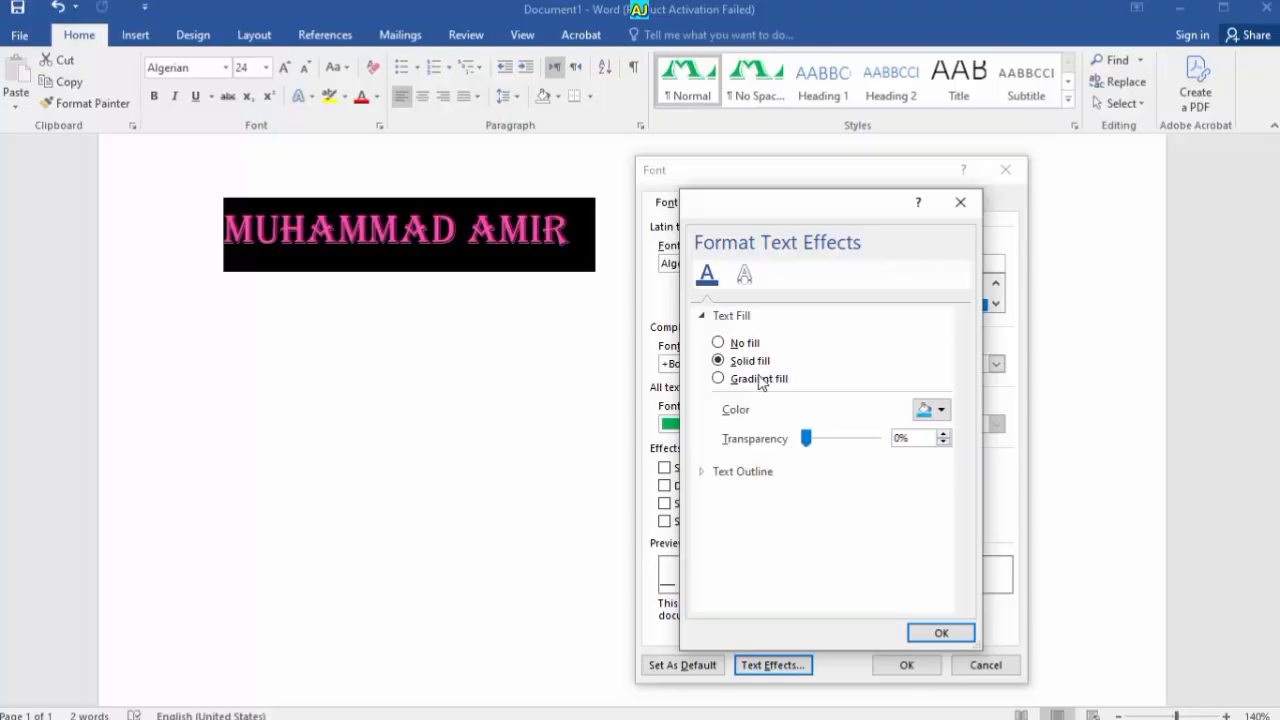
Make the text fill a gradient: a stop at 82%, middle stop removed, light blue end, black start
click(745, 378)
click(850, 538)
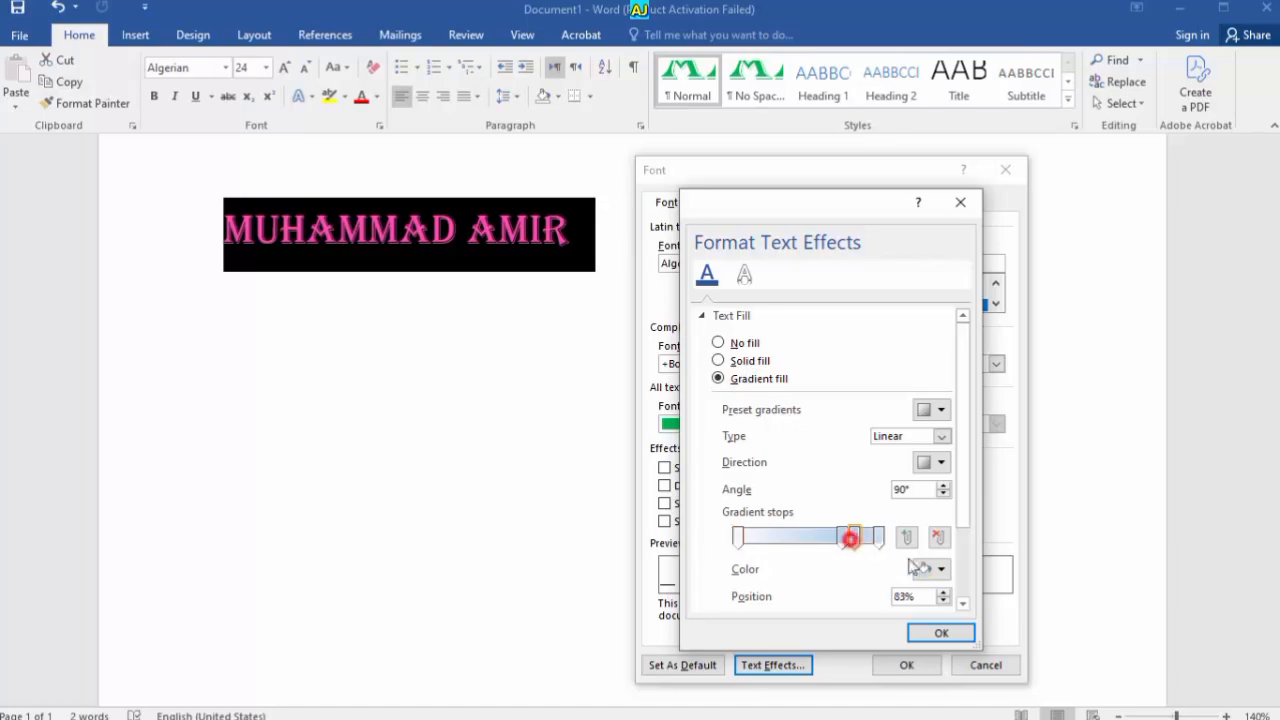
click(846, 538)
drag(845, 541, 853, 541)
click(938, 537)
click(877, 536)
click(930, 568)
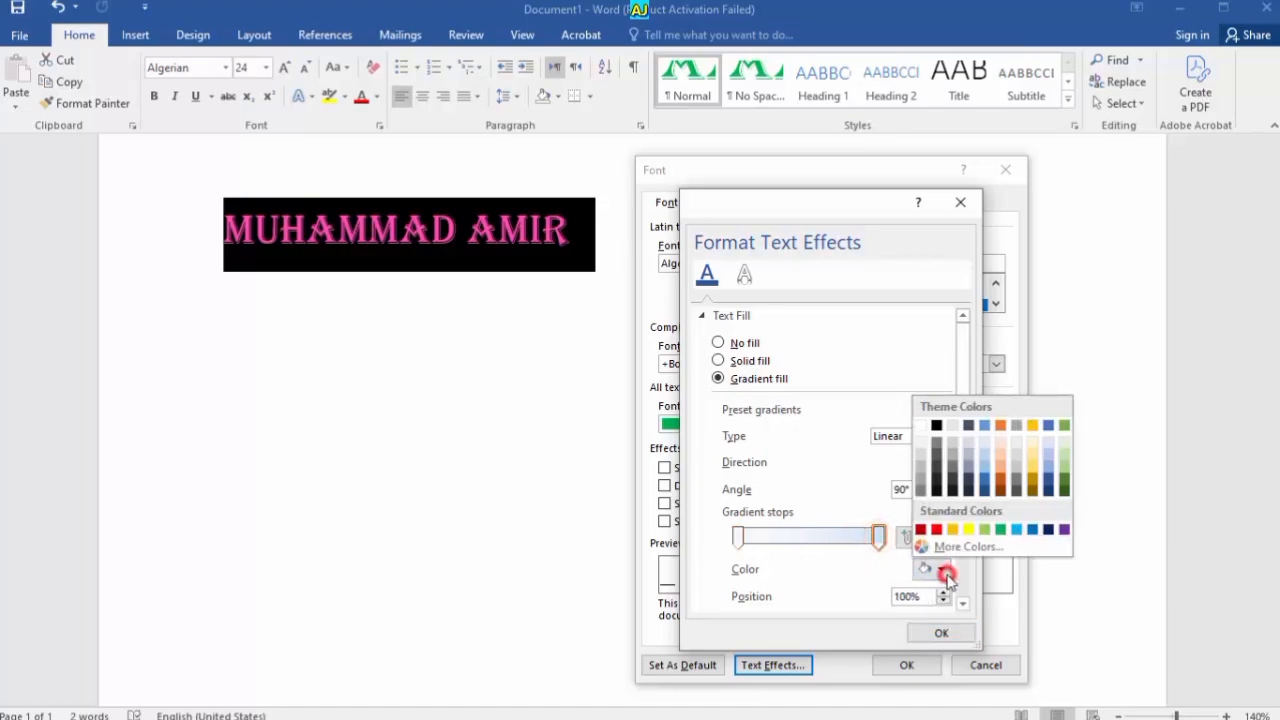
click(1016, 529)
click(737, 537)
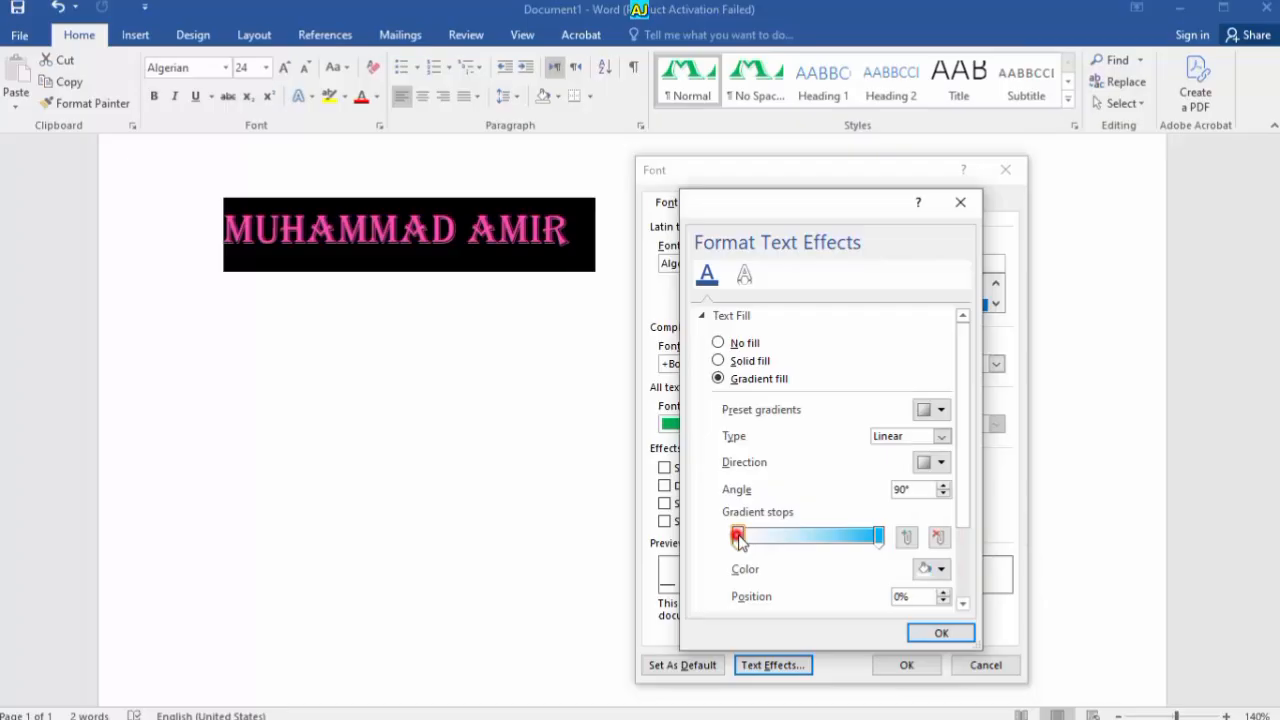
click(940, 570)
click(938, 428)
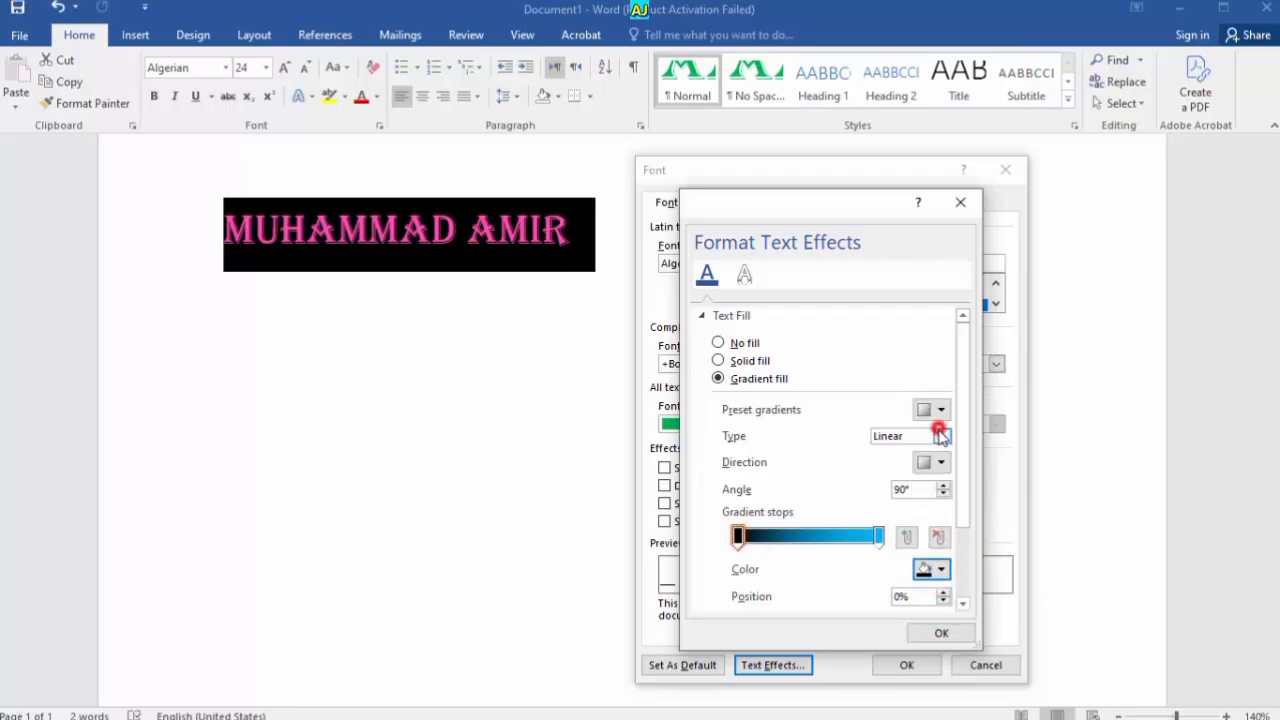
Try the Rectangular, Path and Radial gradient types and their direction options
click(940, 435)
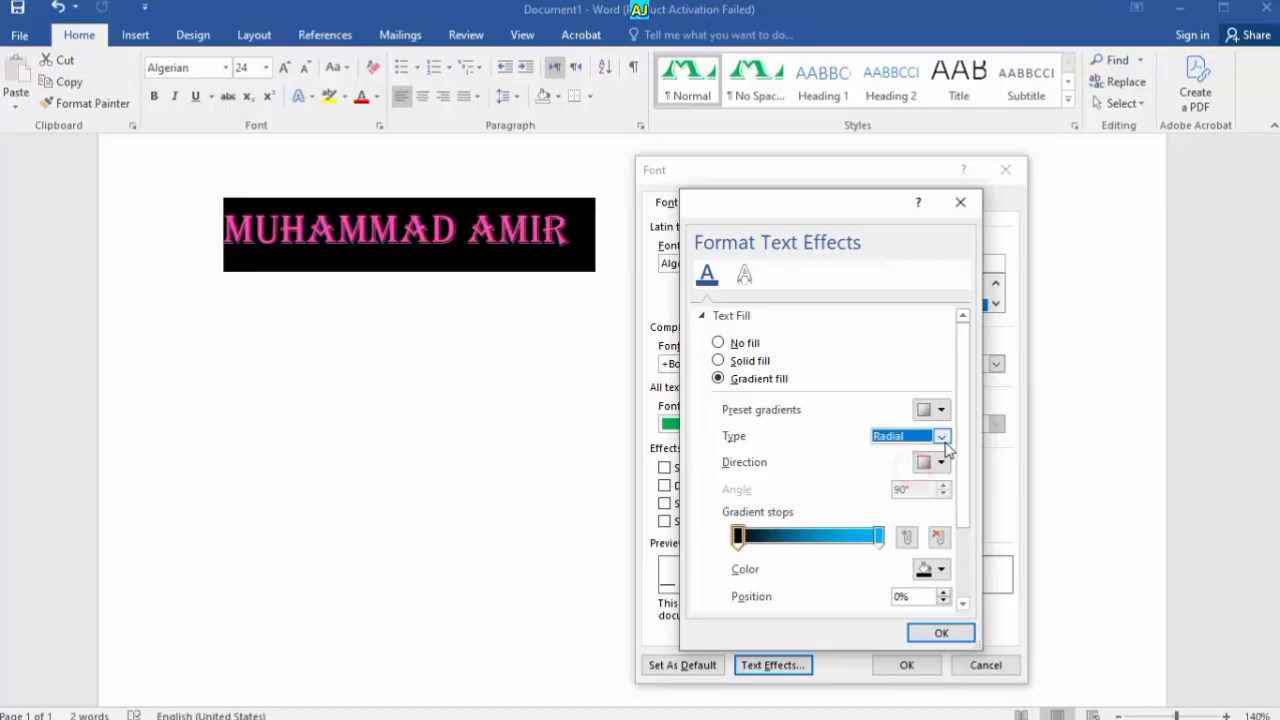
click(941, 461)
click(941, 438)
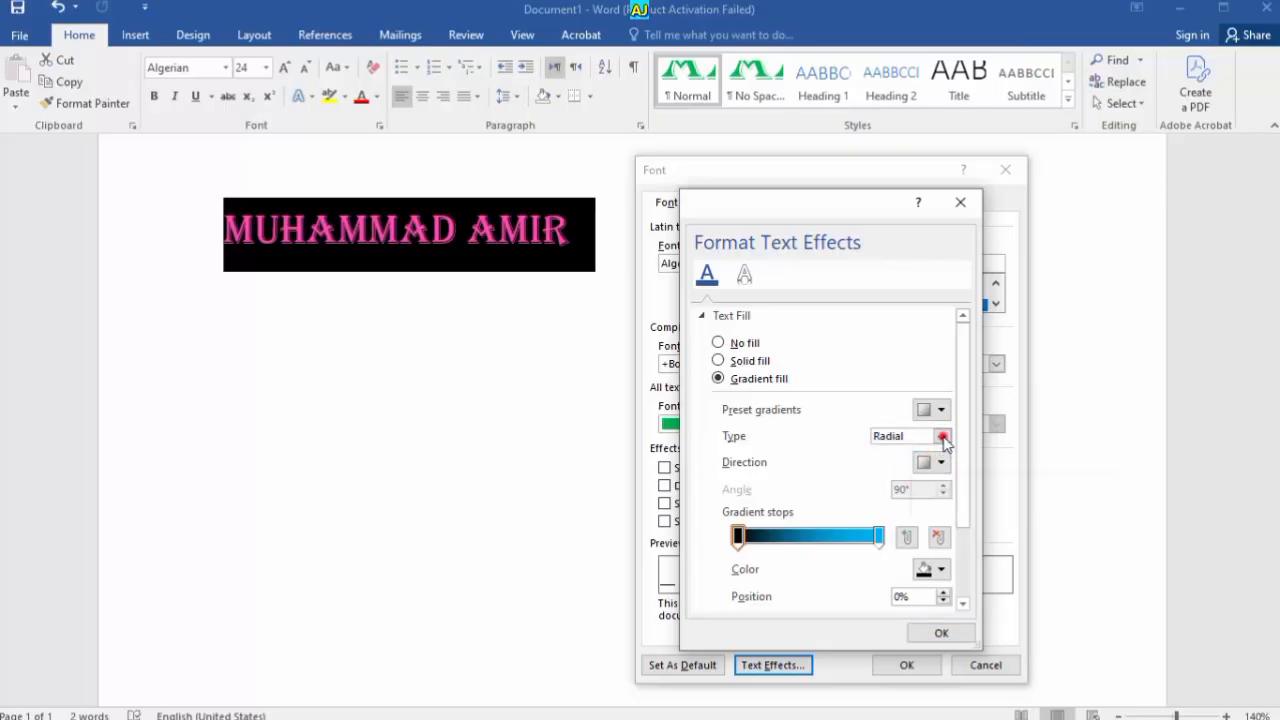
click(941, 438)
click(905, 488)
click(941, 437)
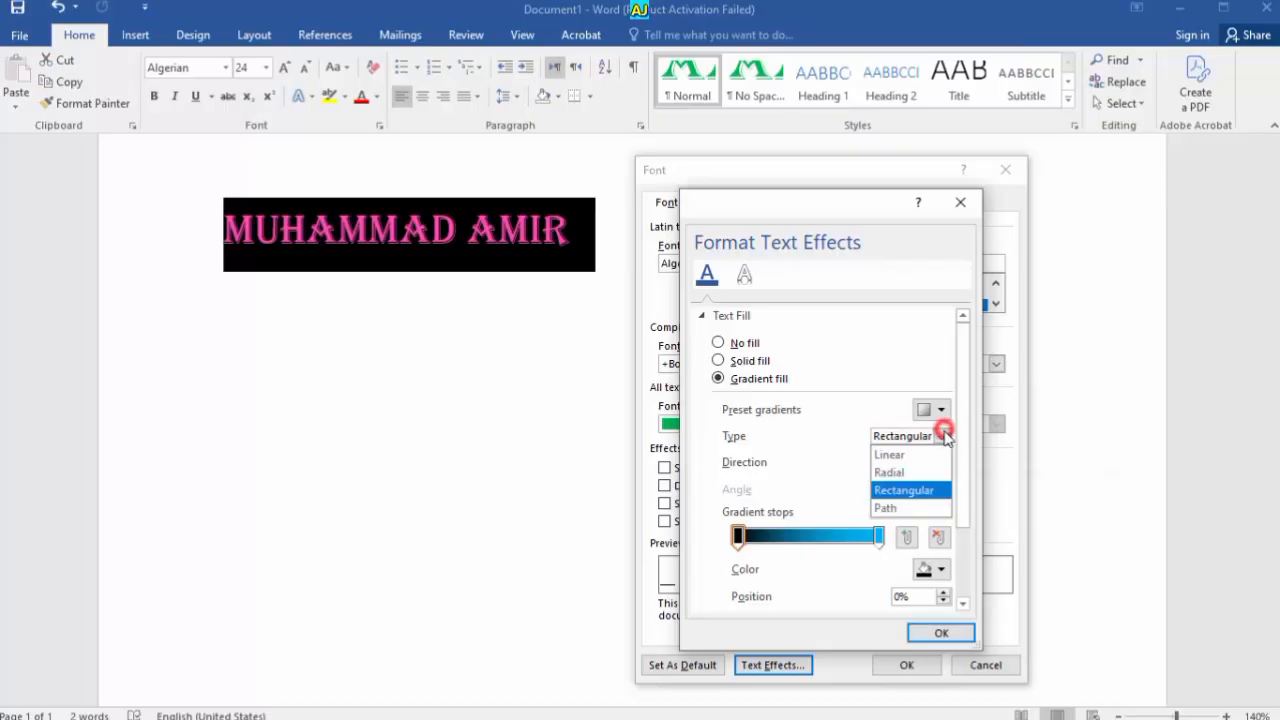
click(926, 440)
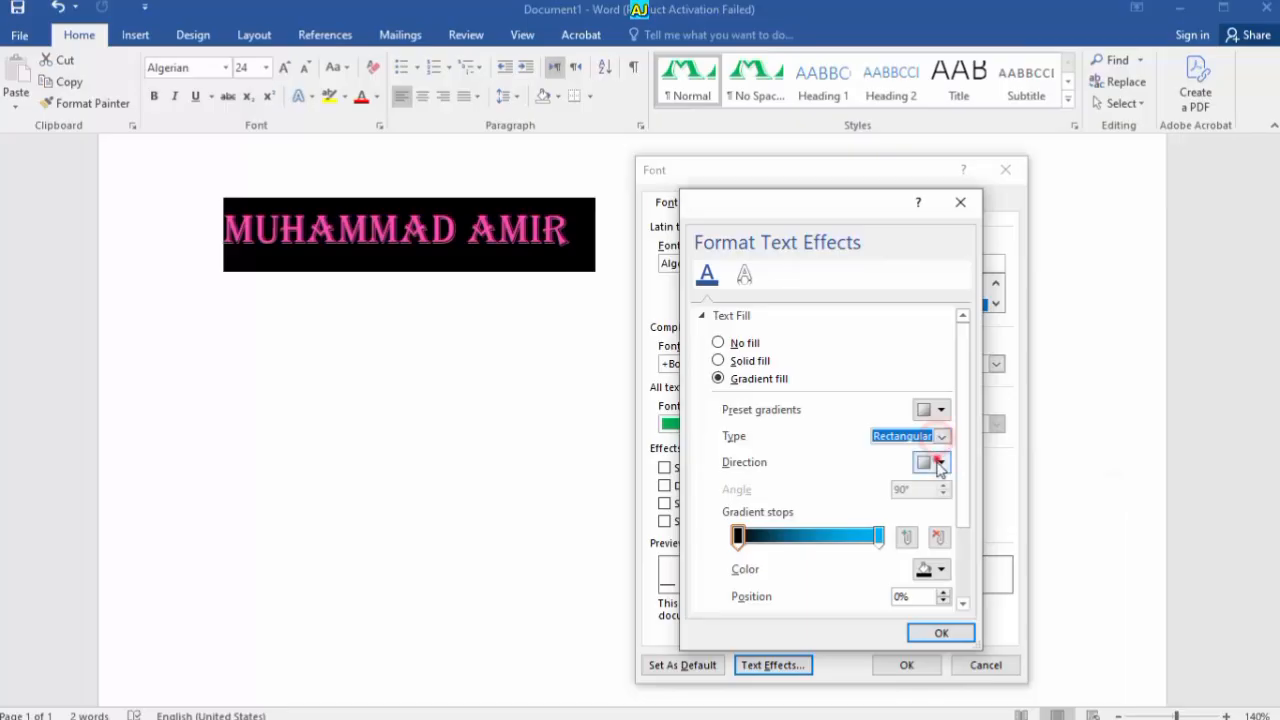
click(935, 462)
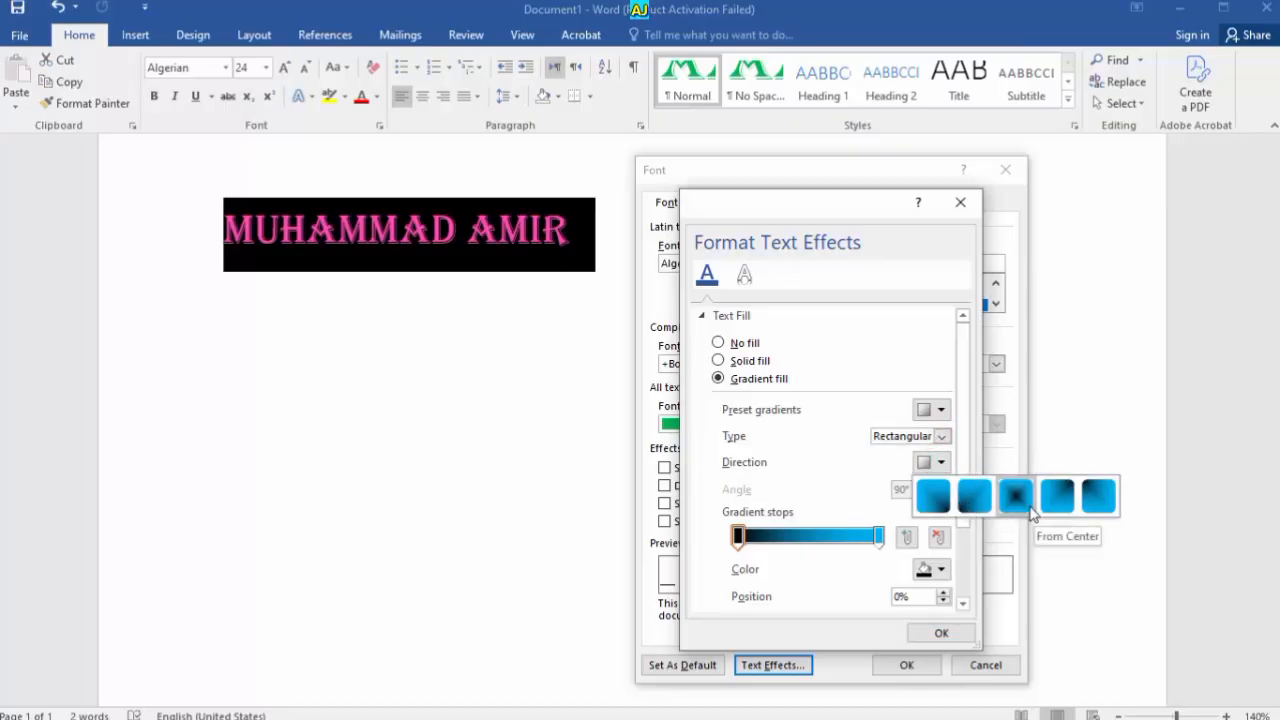
click(941, 437)
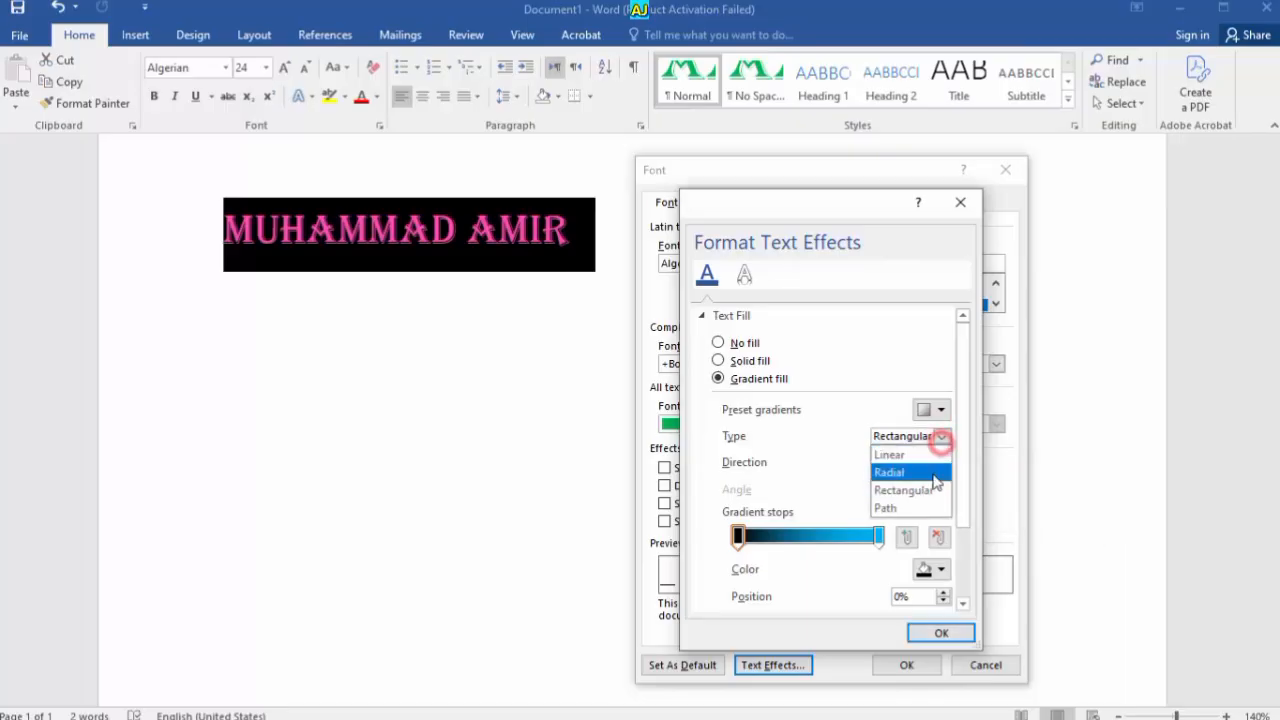
click(914, 504)
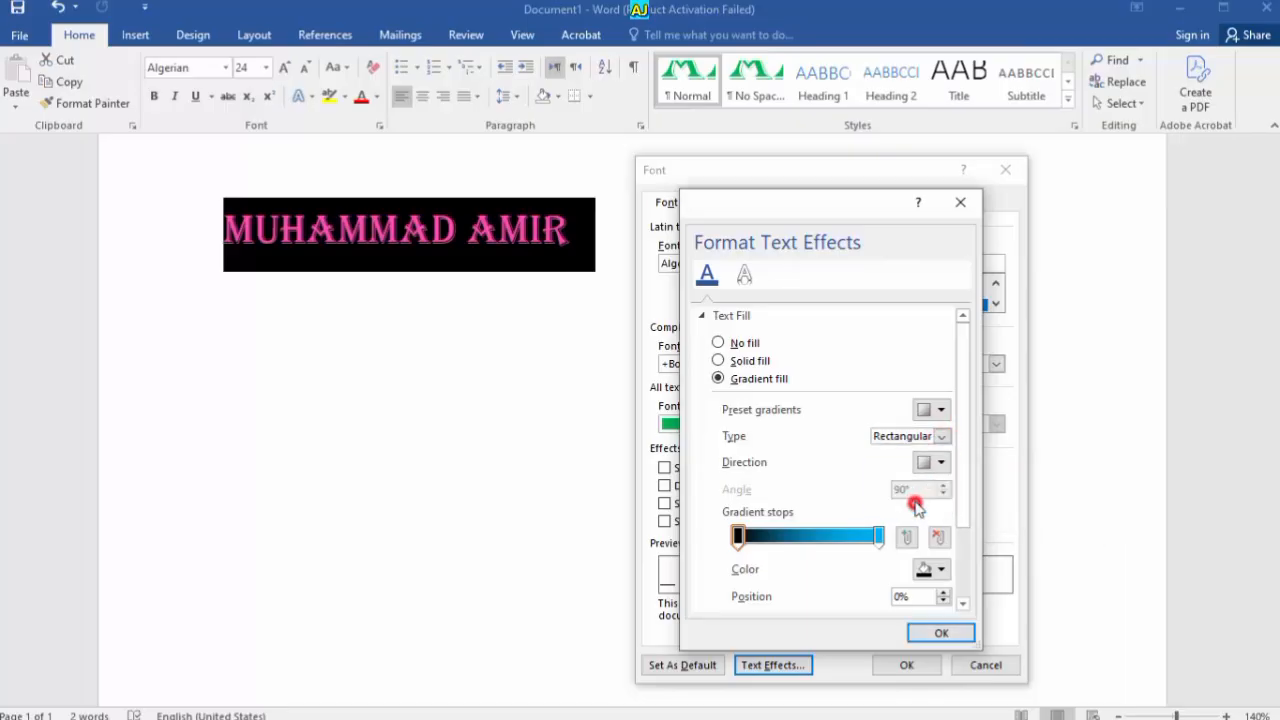
click(941, 436)
click(900, 471)
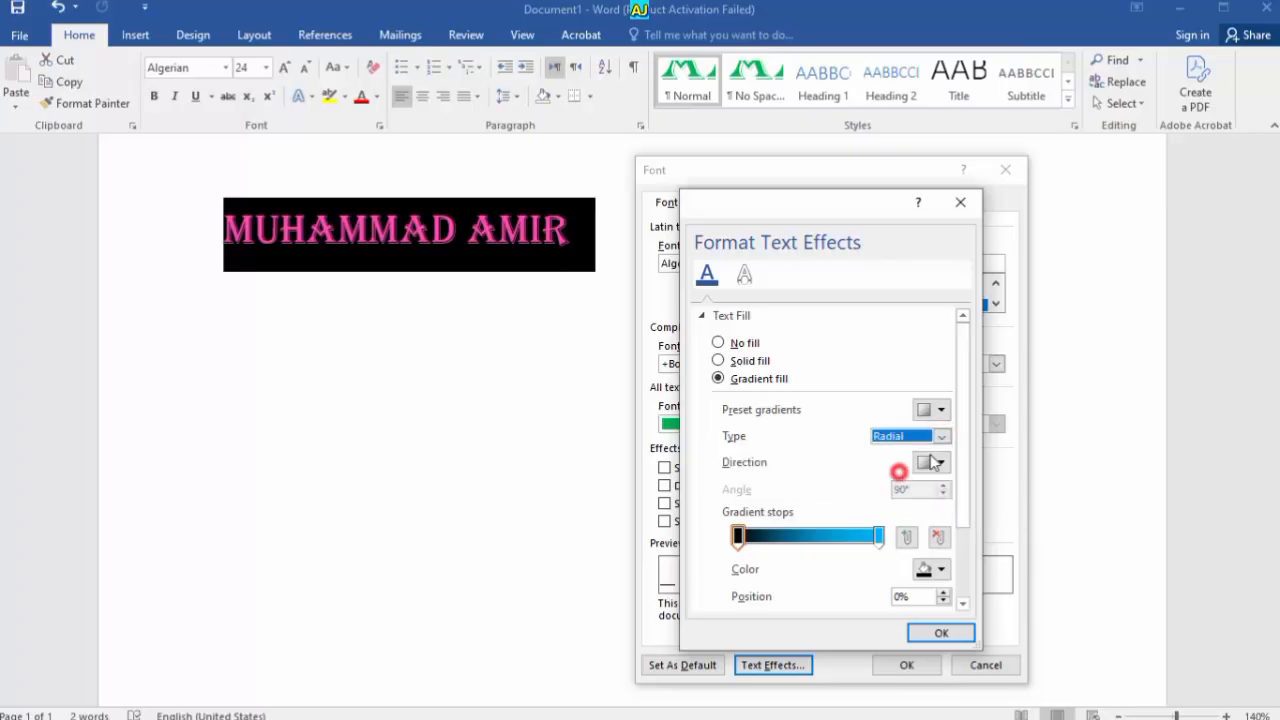
Set the gradient to Linear with the Linear Up 270° direction and apply it to the name
click(930, 462)
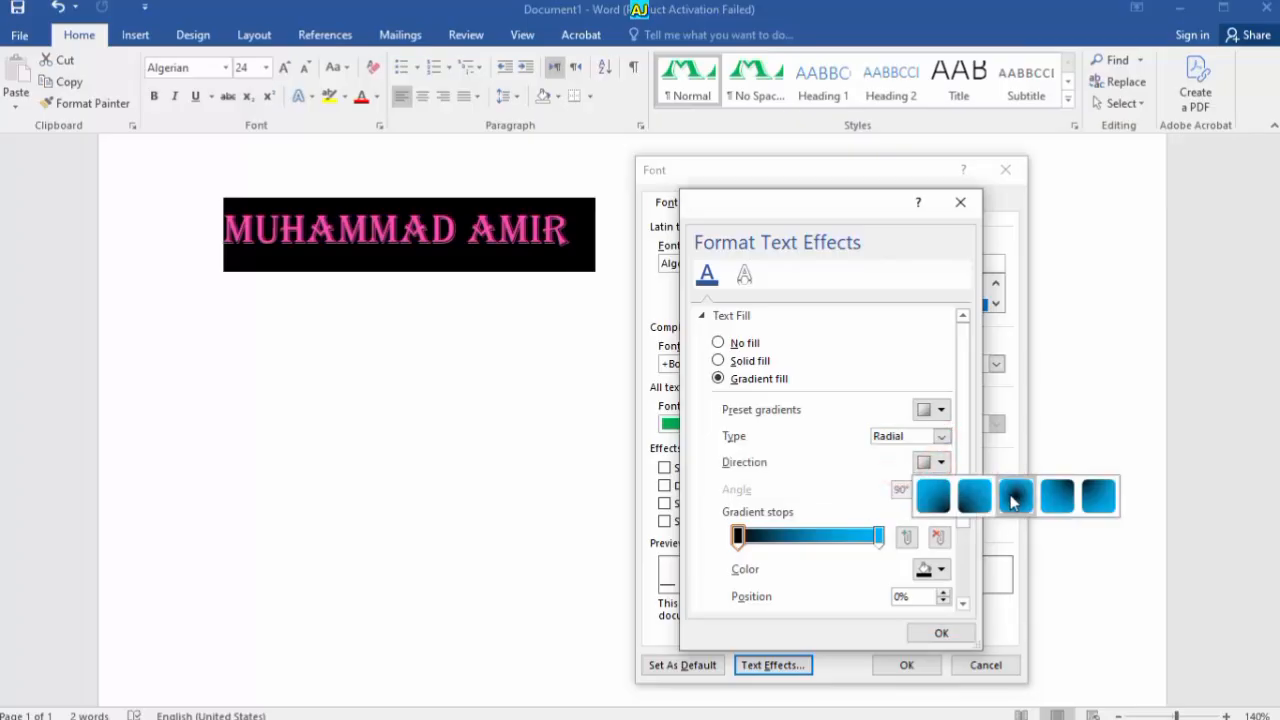
click(943, 437)
click(900, 451)
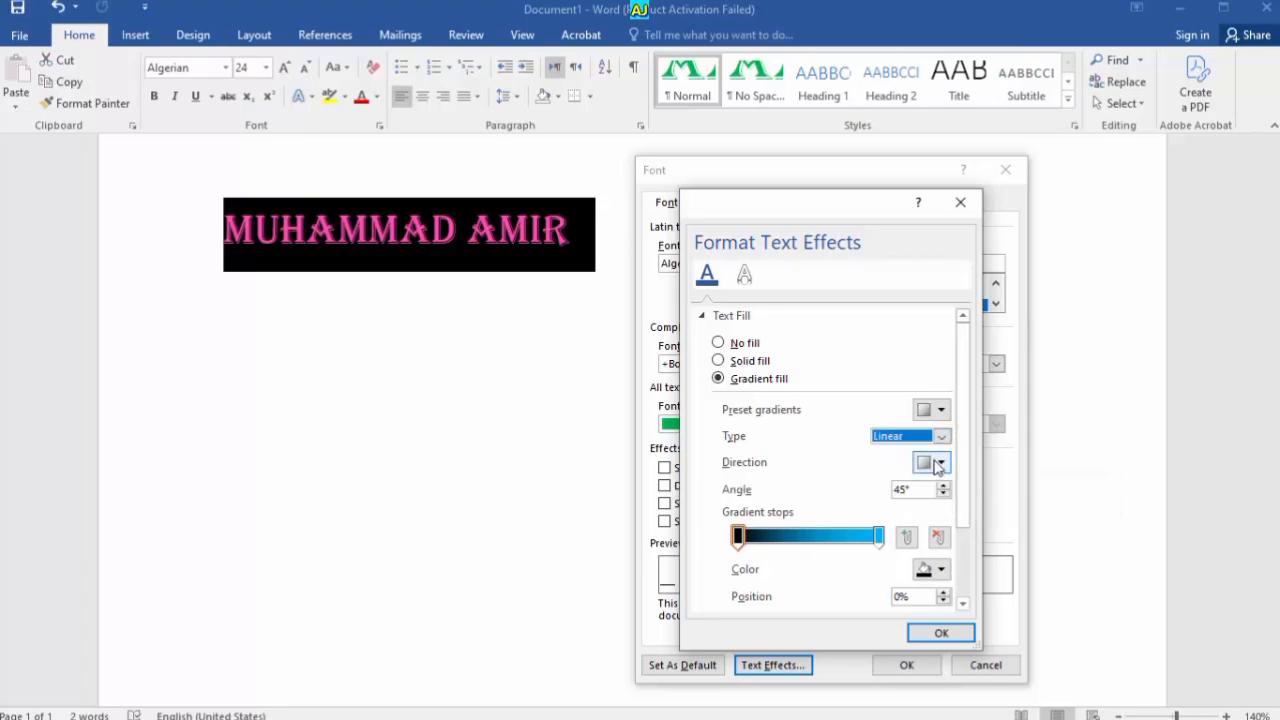
click(930, 462)
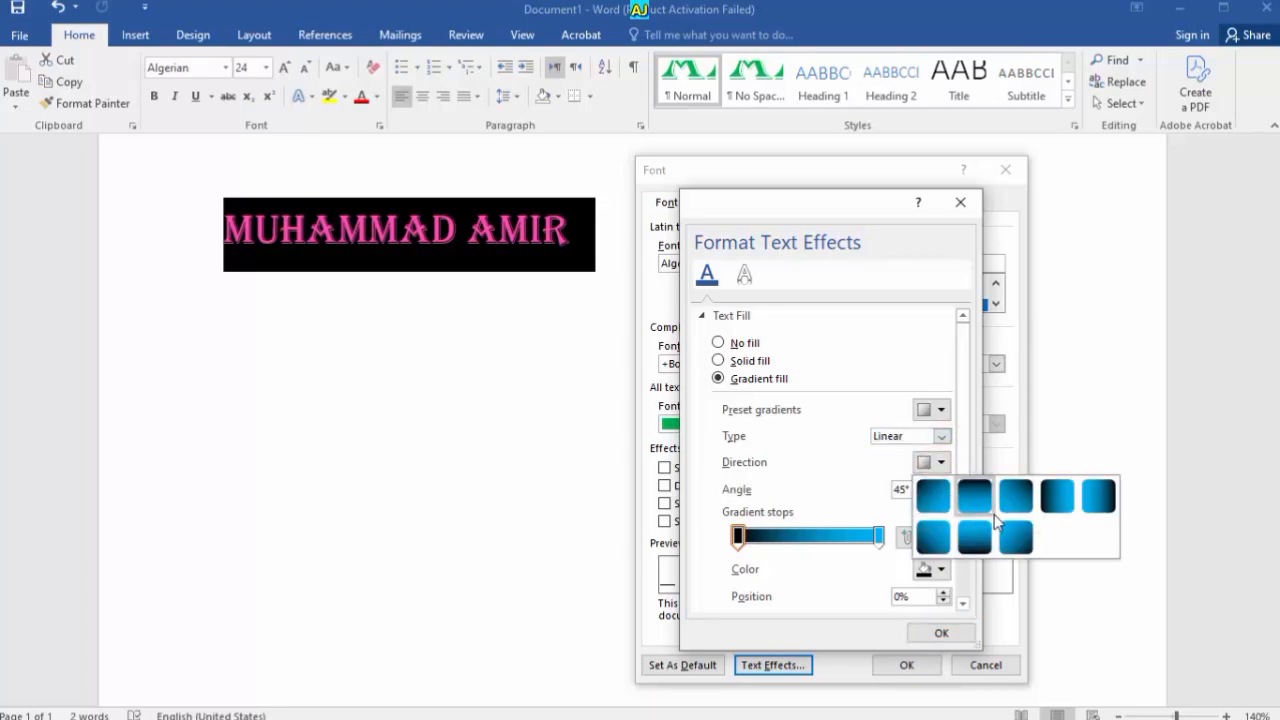
click(985, 533)
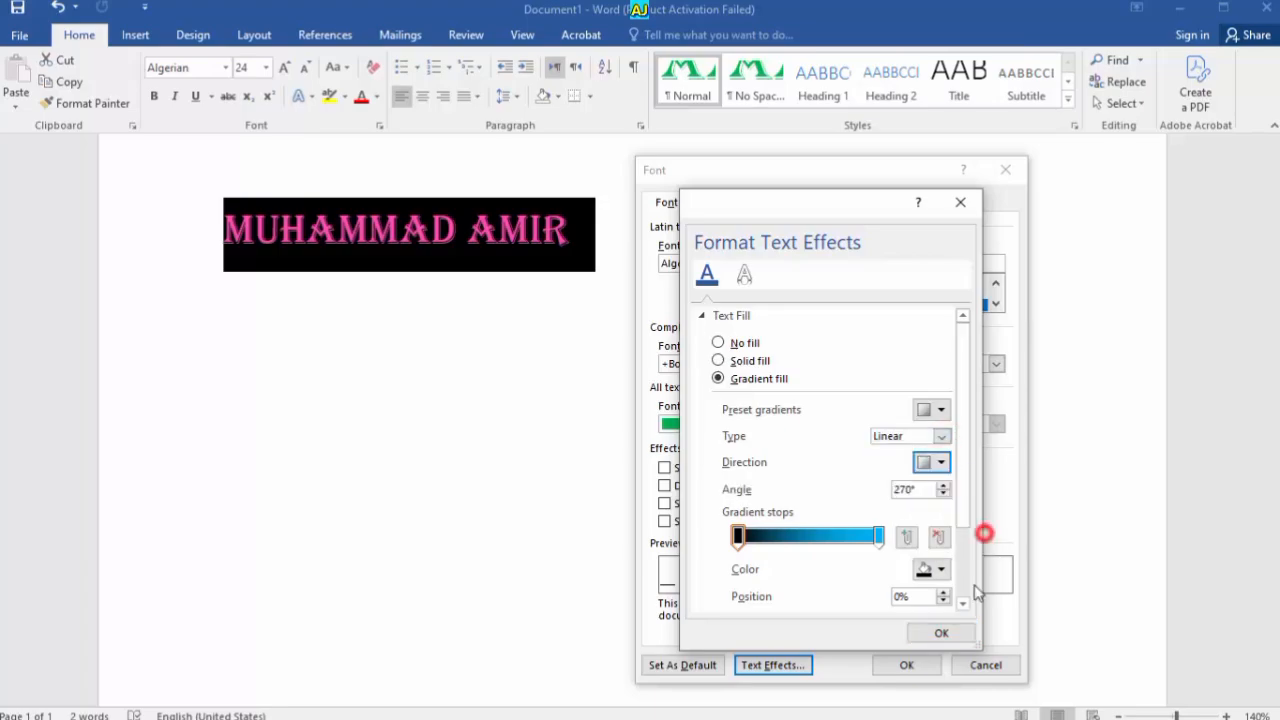
click(936, 633)
click(914, 664)
Check the gradient on the page, then select the whole name and reopen the Font dialog with Ctrl+D
click(543, 415)
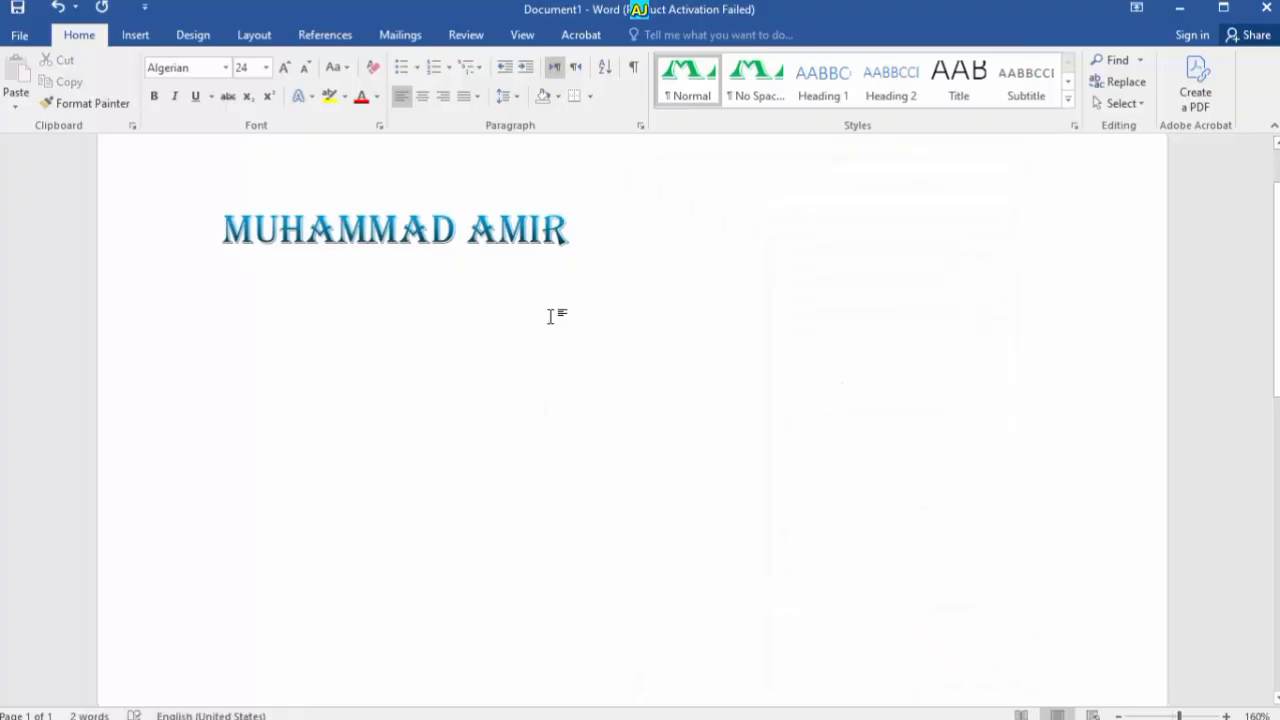
scroll(551, 314, up, 11)
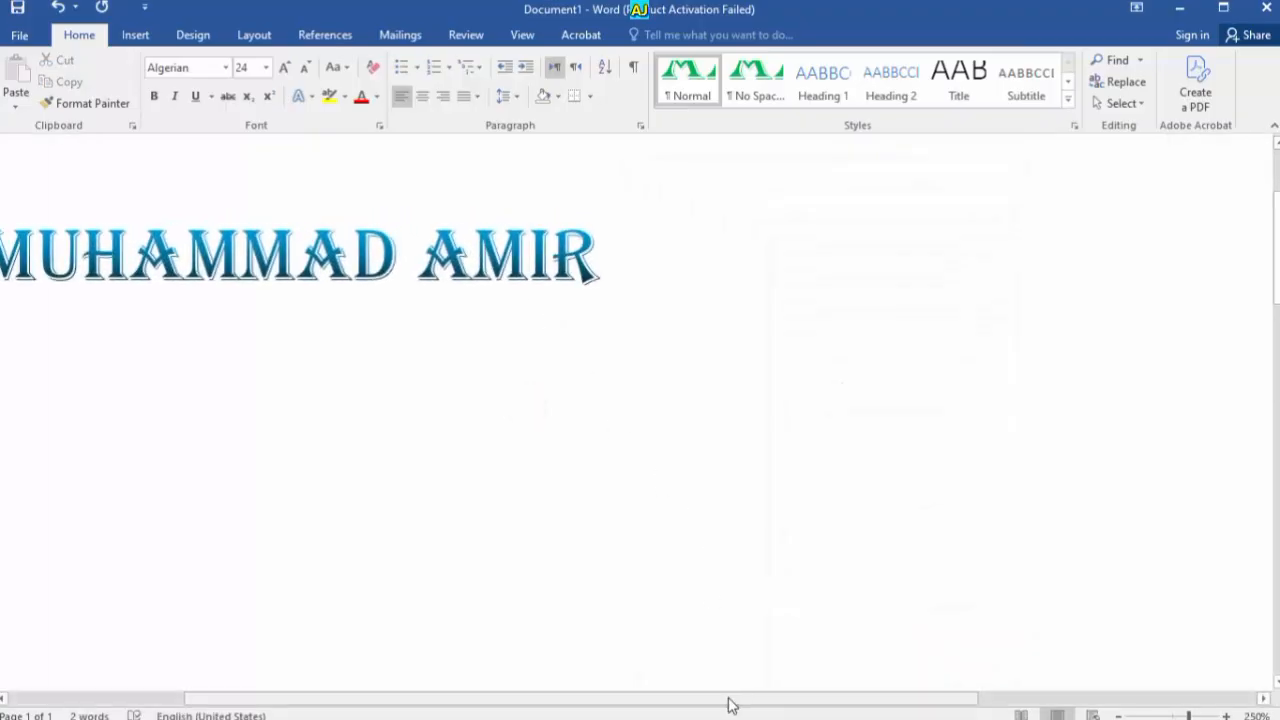
drag(729, 700, 666, 700)
drag(694, 244, 700, 249)
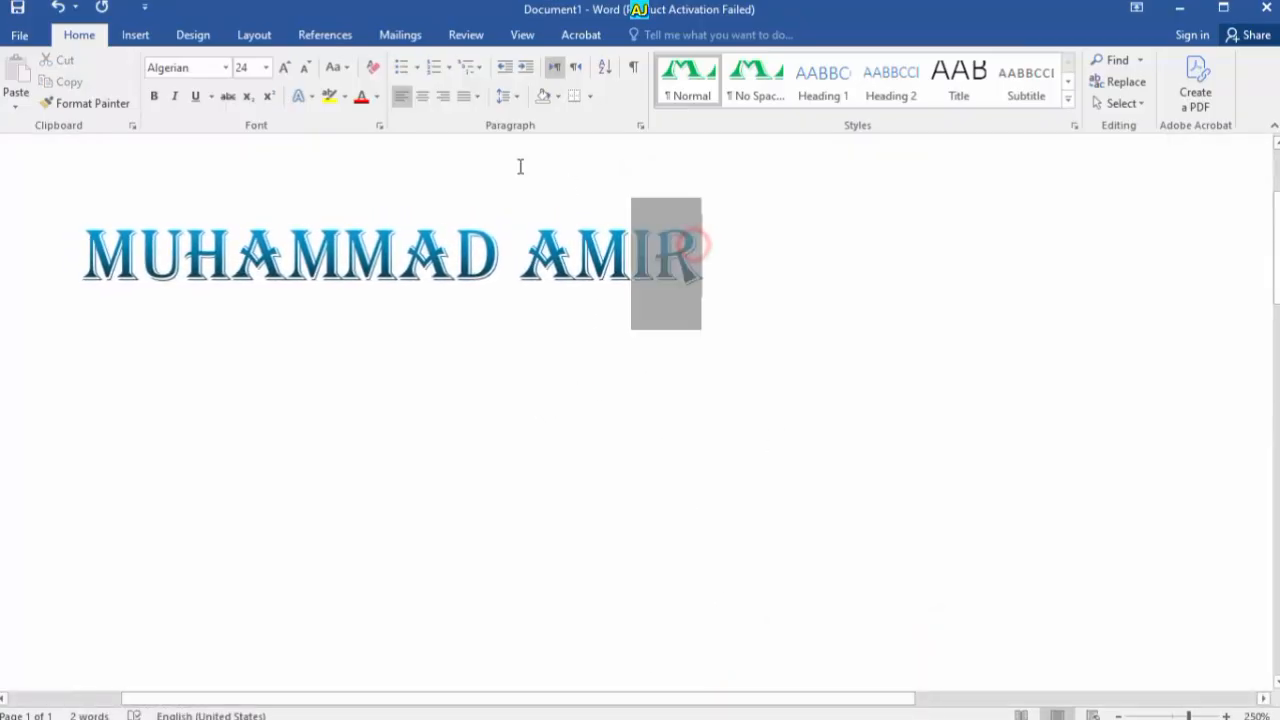
click(709, 268)
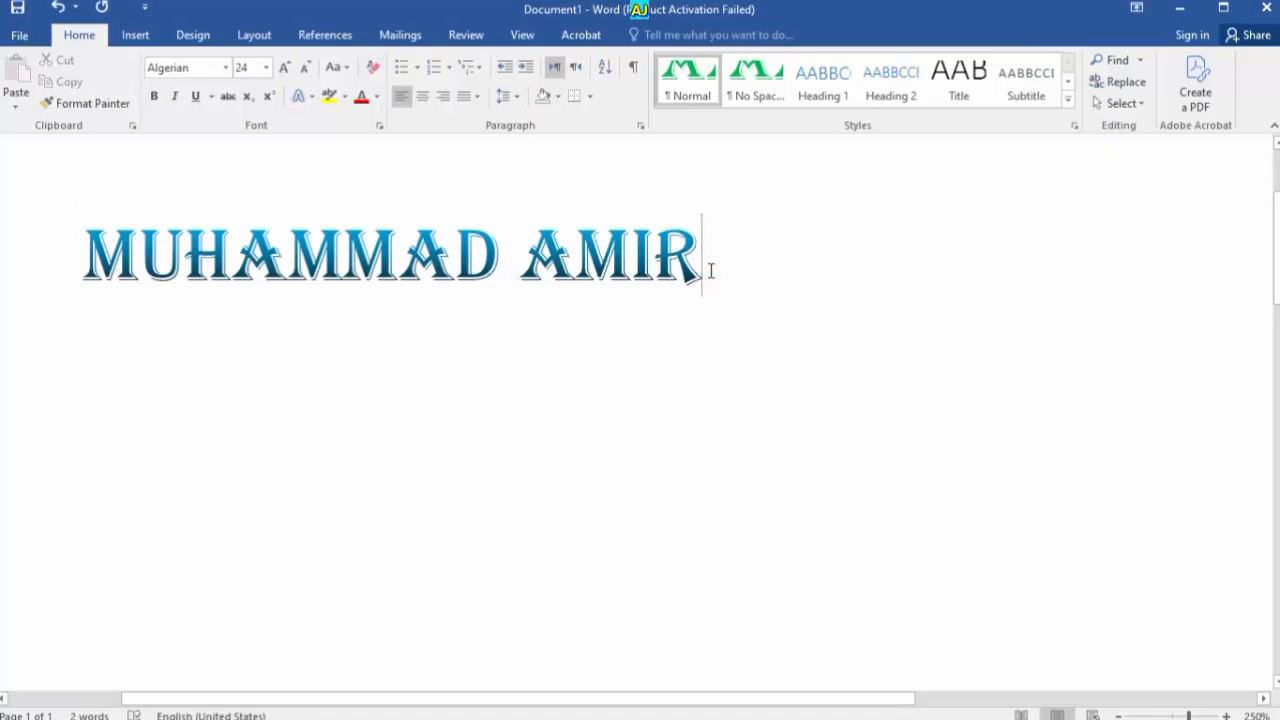
key(ctrl+a)
key(ctrl+d)
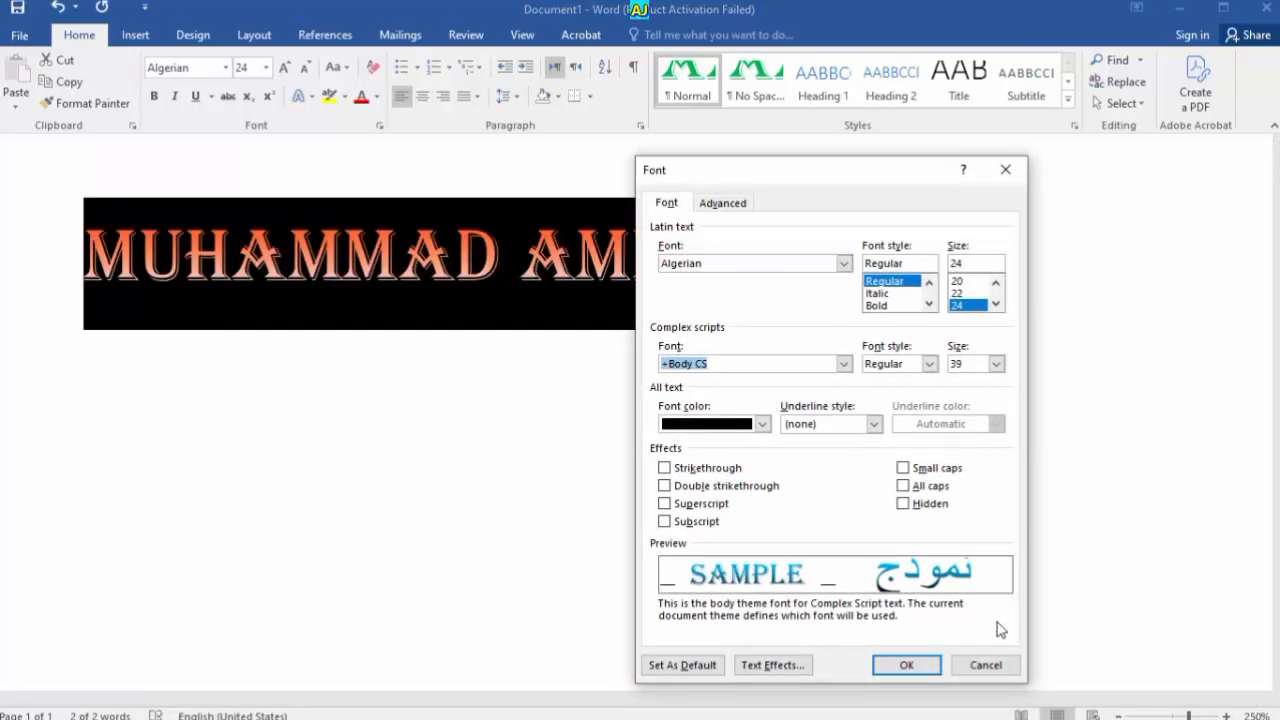
Set the character scale to 33% on the Advanced tab and apply it to the name
click(742, 204)
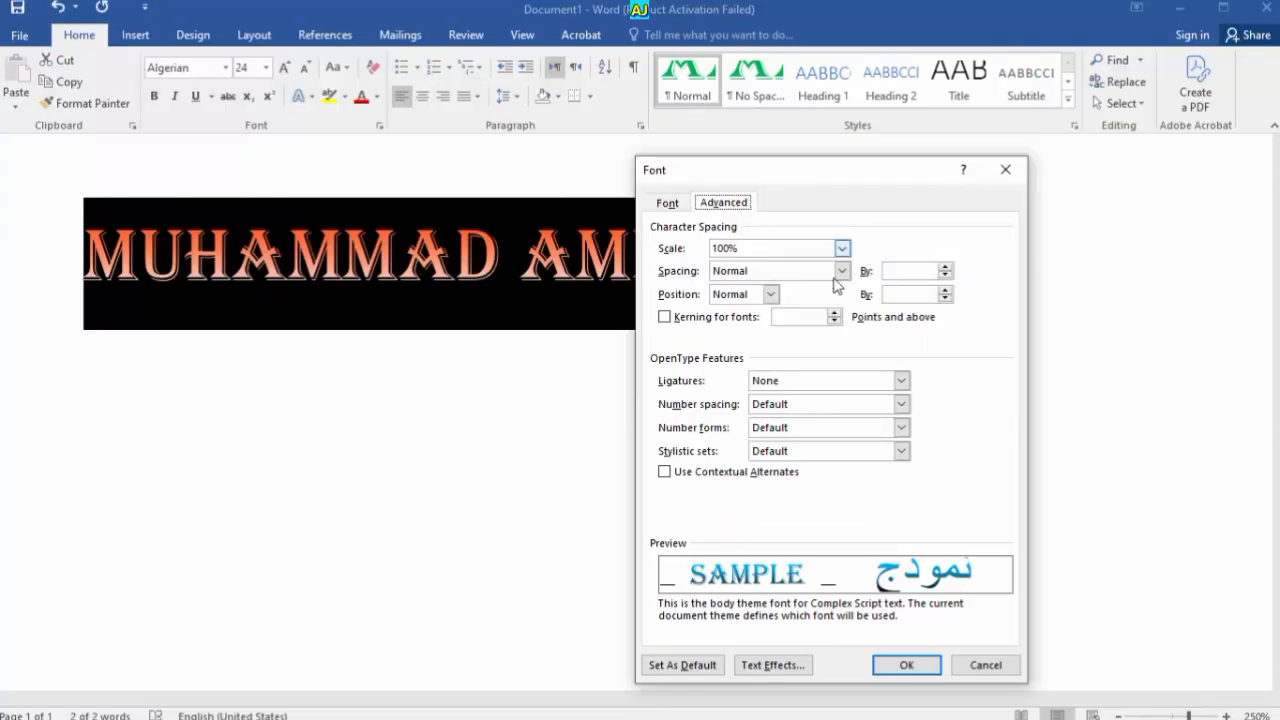
click(842, 248)
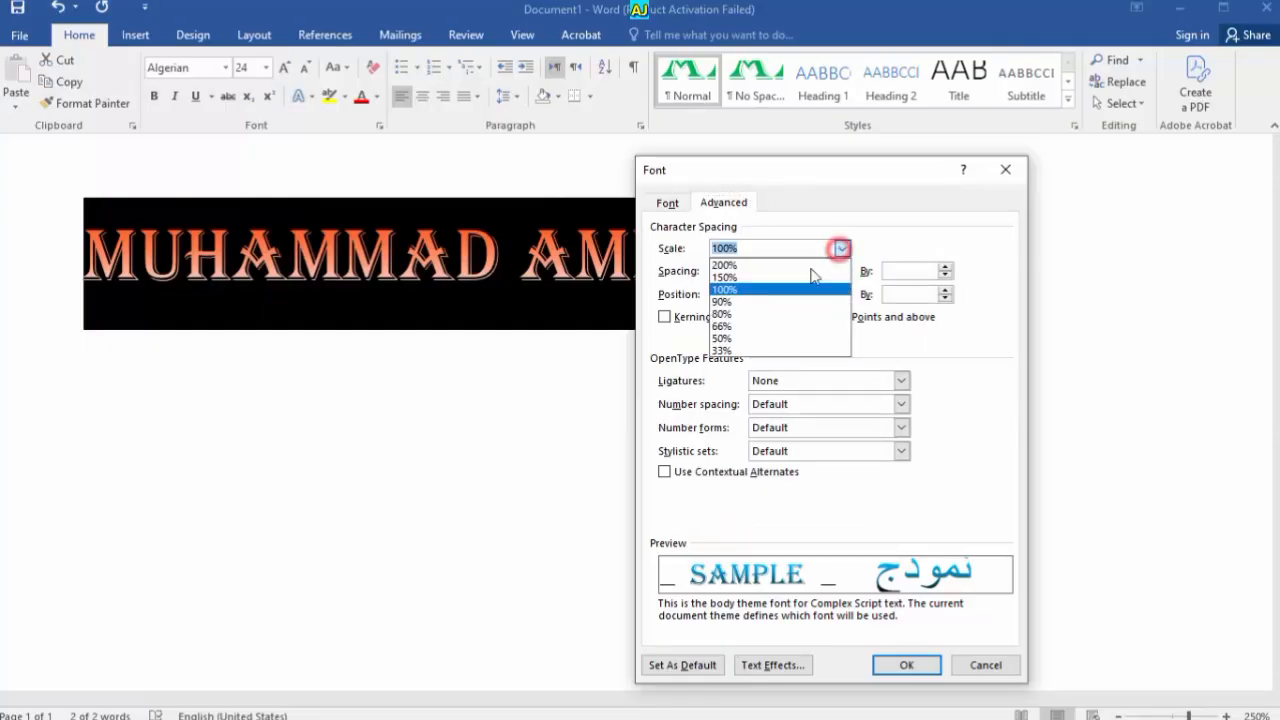
click(760, 350)
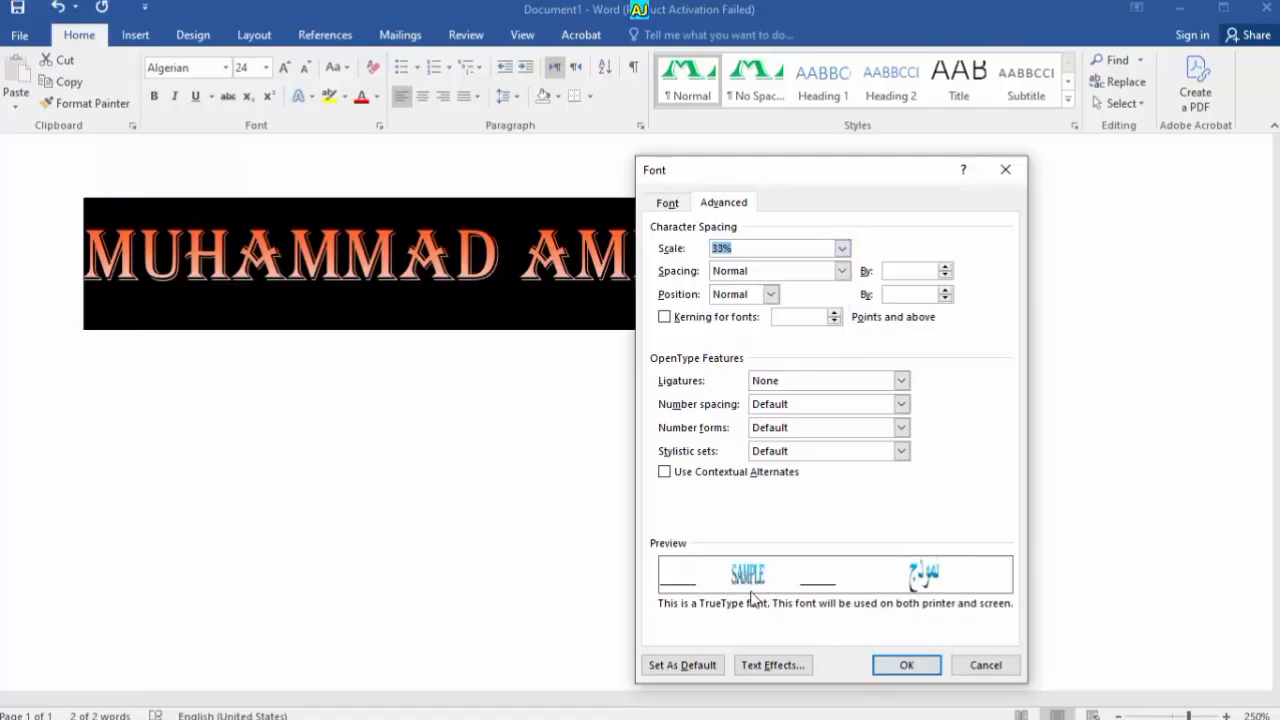
click(906, 665)
click(571, 480)
Inspect the narrowed name, then restore its normal width and select the whole name
scroll(165, 291, up, 15)
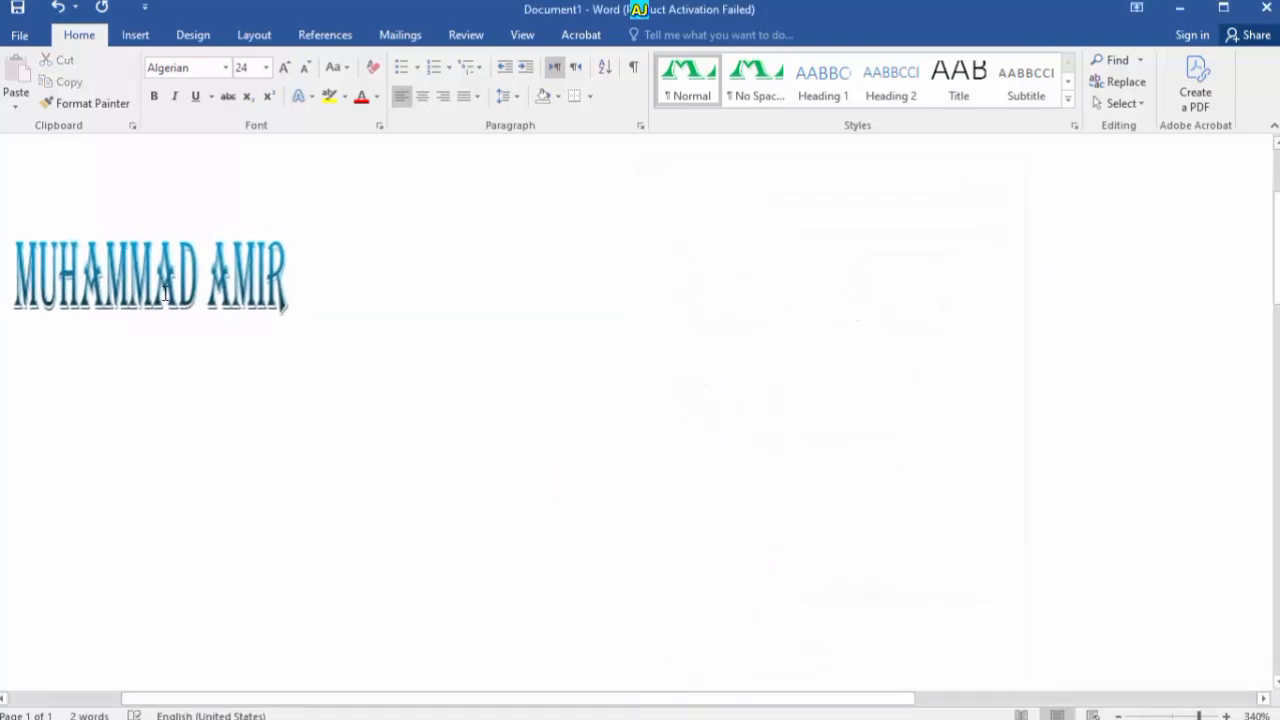
drag(649, 700, 271, 362)
scroll(233, 325, up, 8)
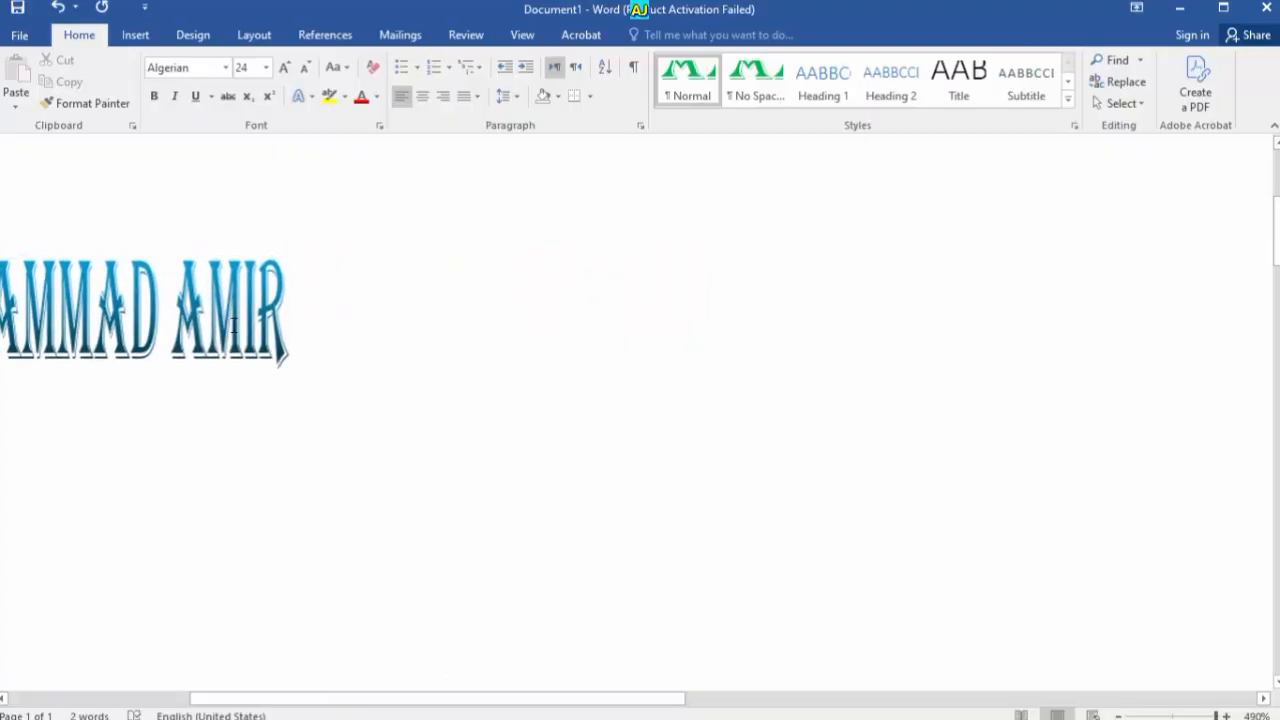
drag(513, 700, 477, 706)
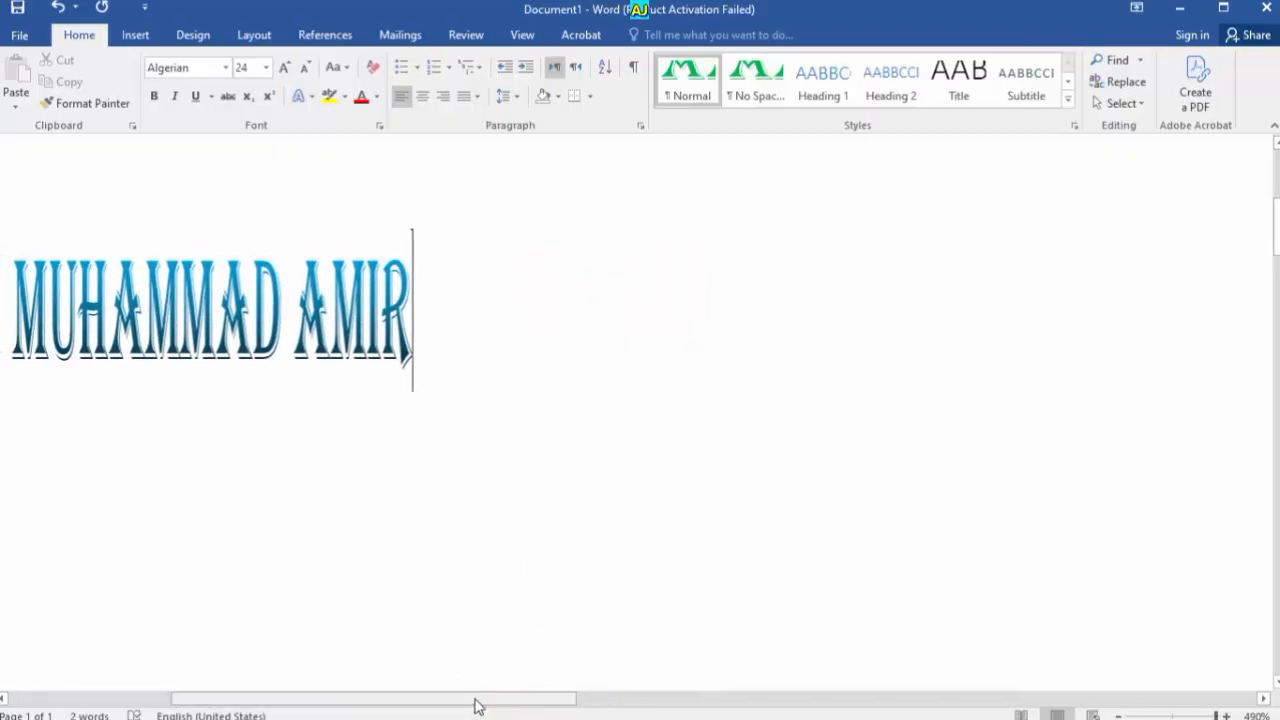
key(ctrl+a)
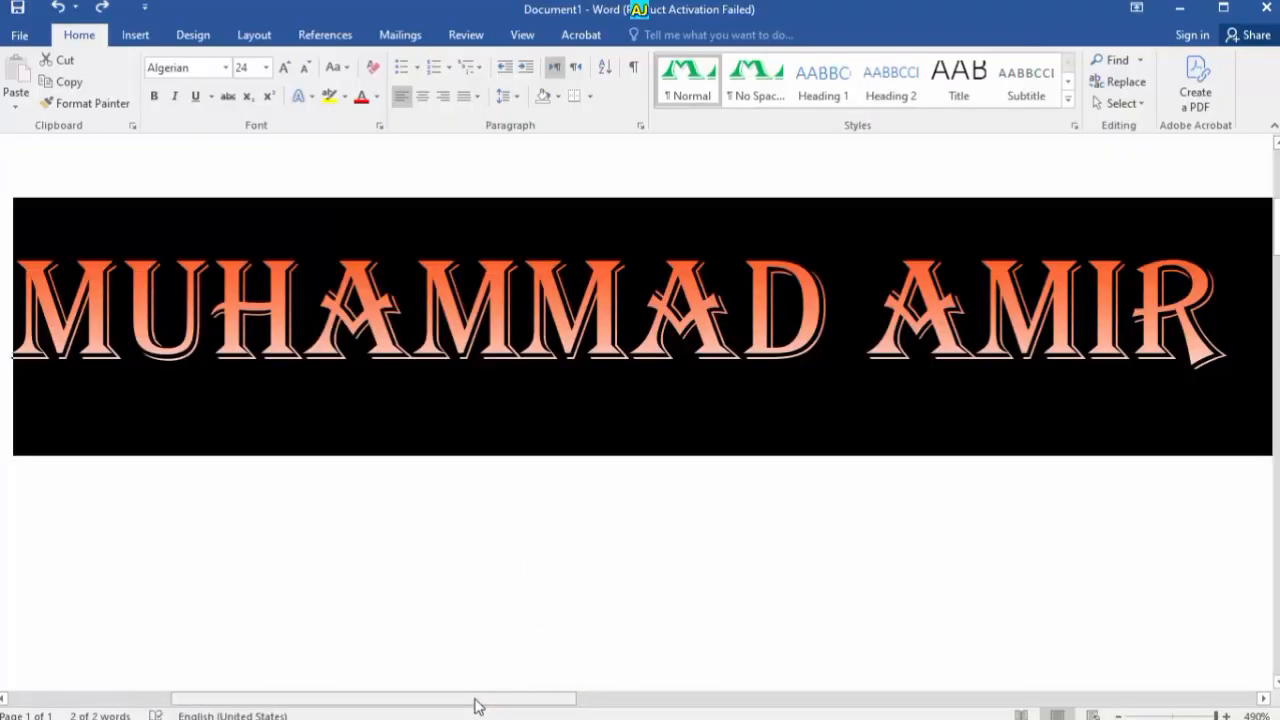
Check scale at 100% and choose Expanded spacing, then cancel the Font dialog
key(ctrl+d)
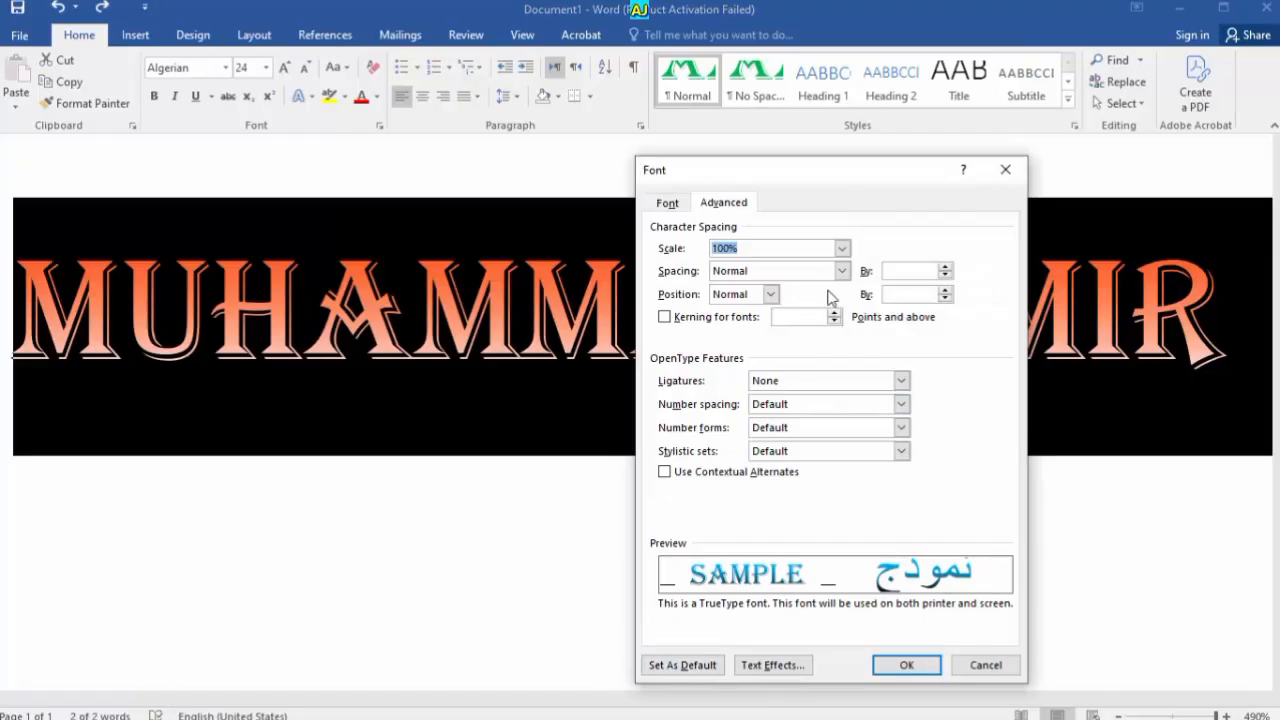
click(843, 249)
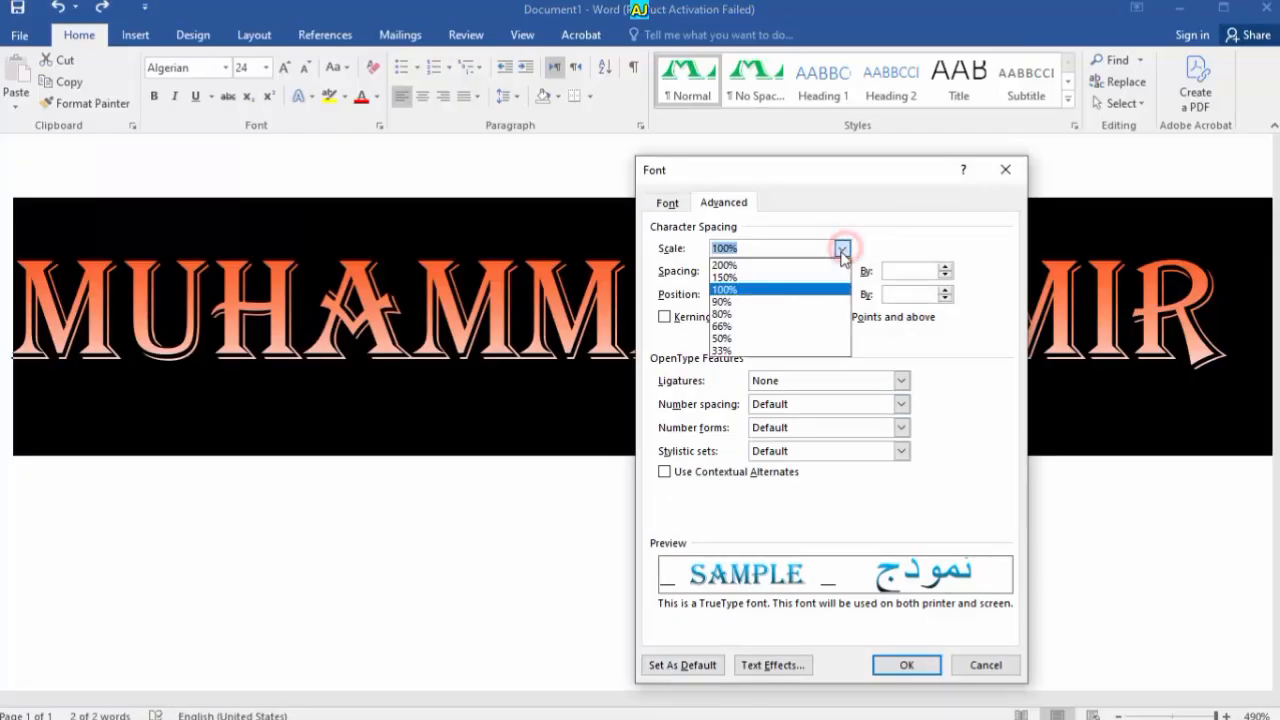
click(843, 249)
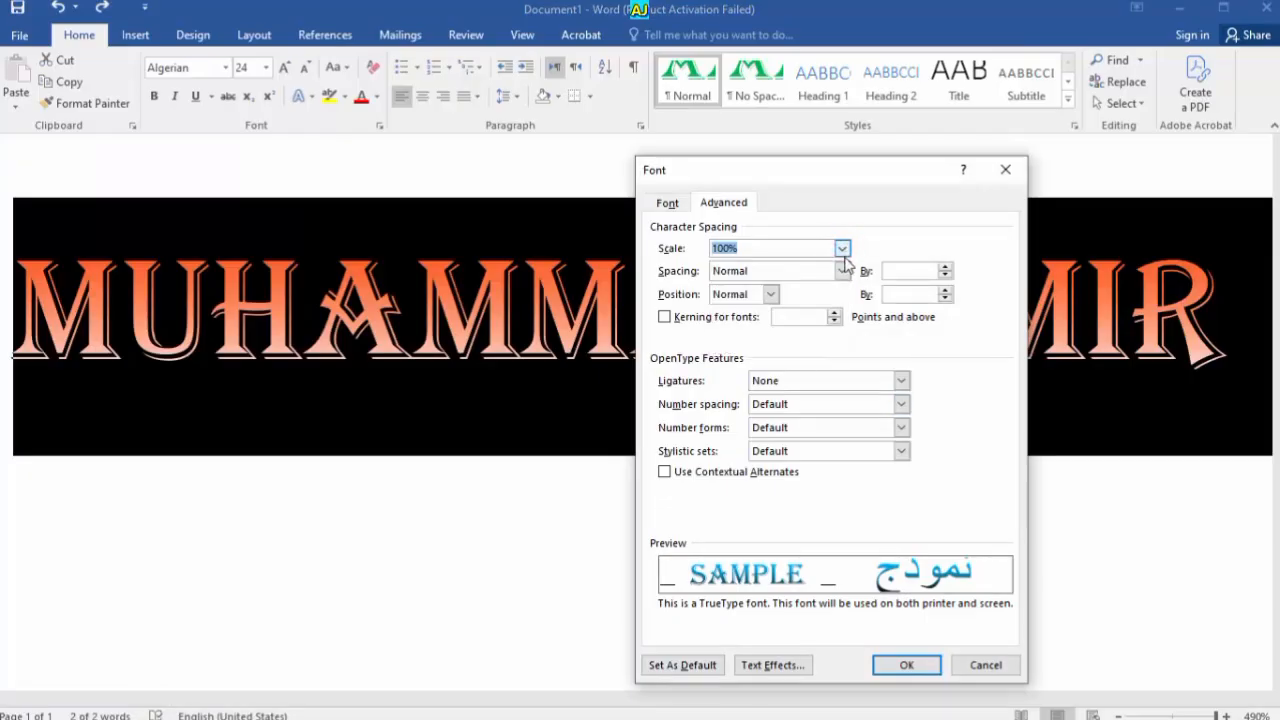
click(843, 271)
click(793, 300)
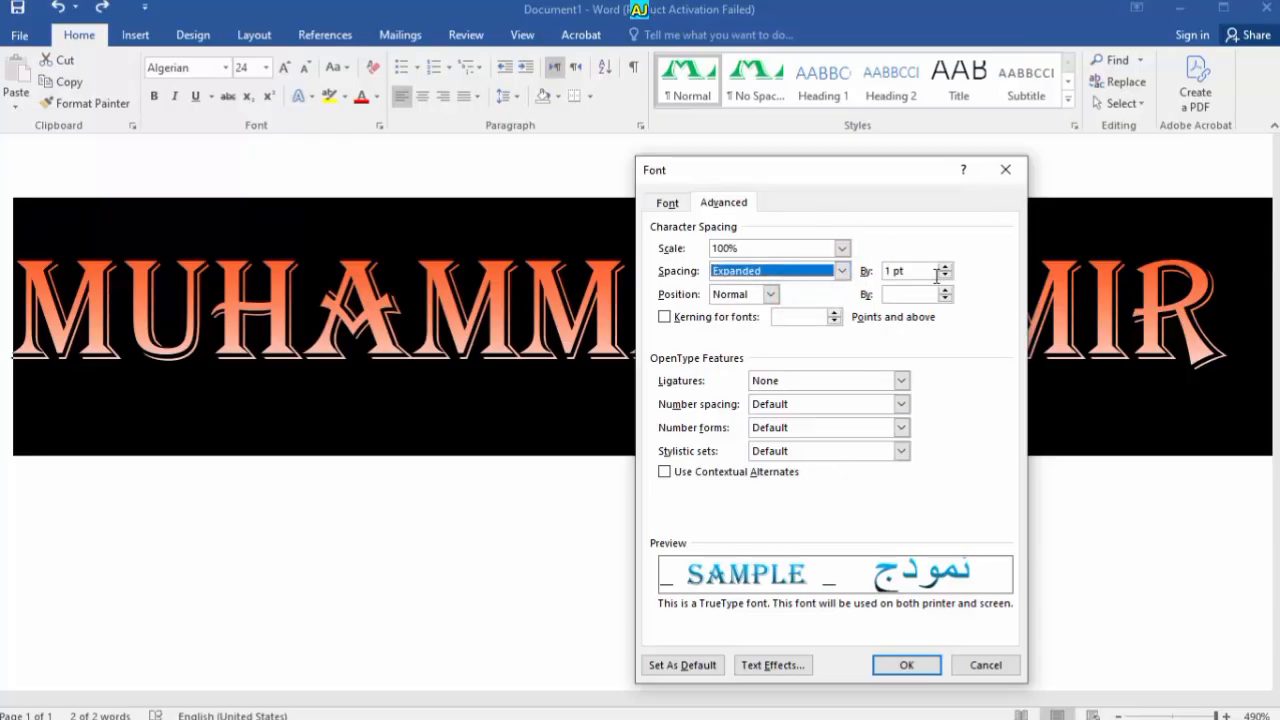
click(1005, 169)
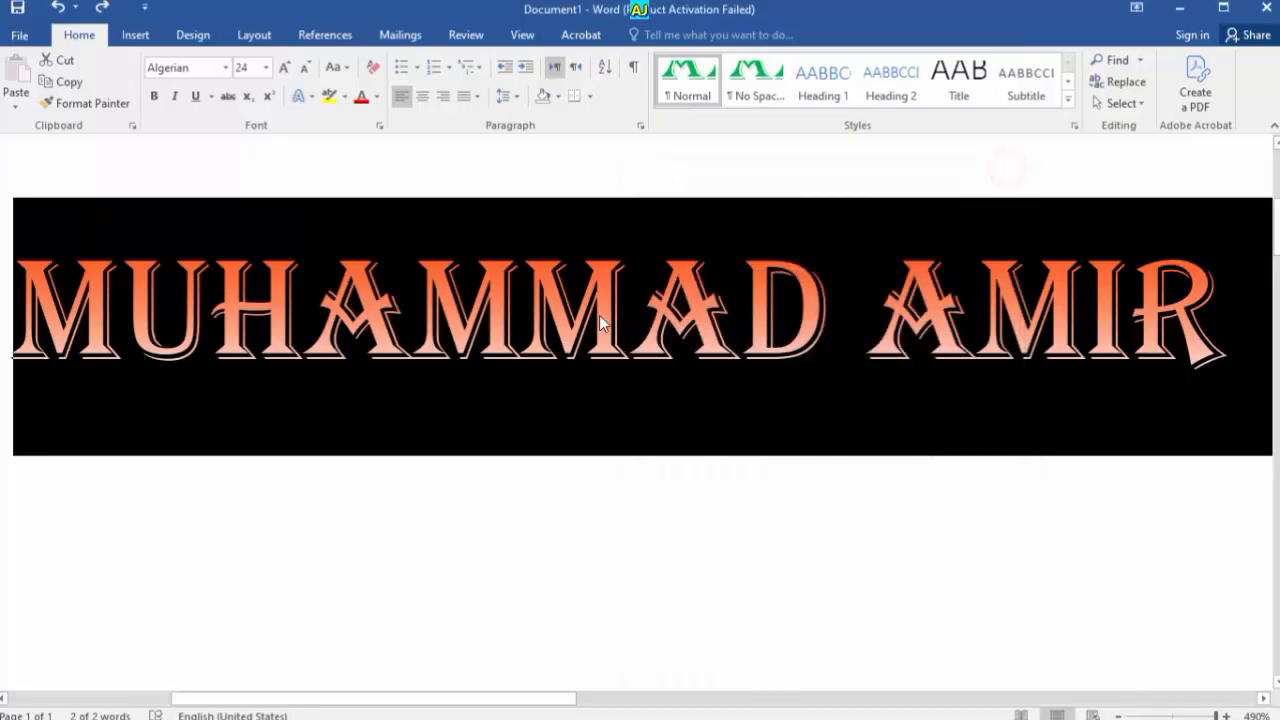
Shrink the name's font size to 20 and view the result
click(298, 67)
click(298, 67)
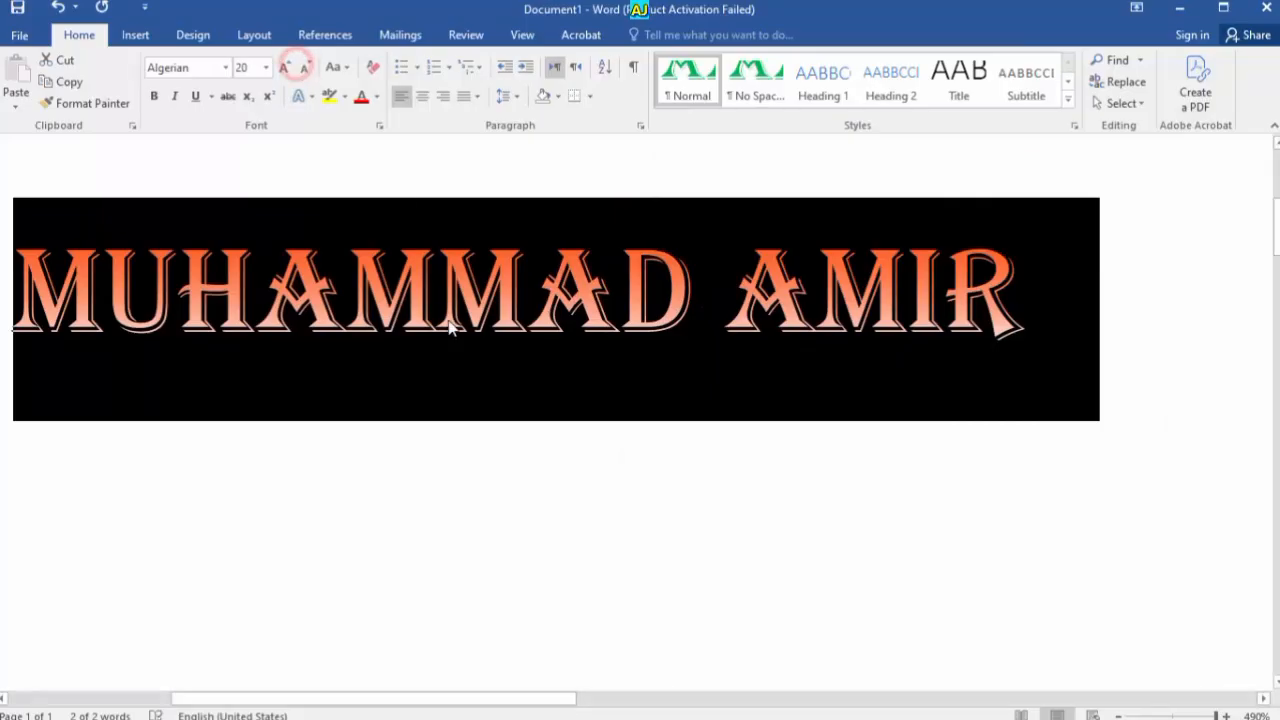
click(474, 391)
scroll(480, 372, down, 12)
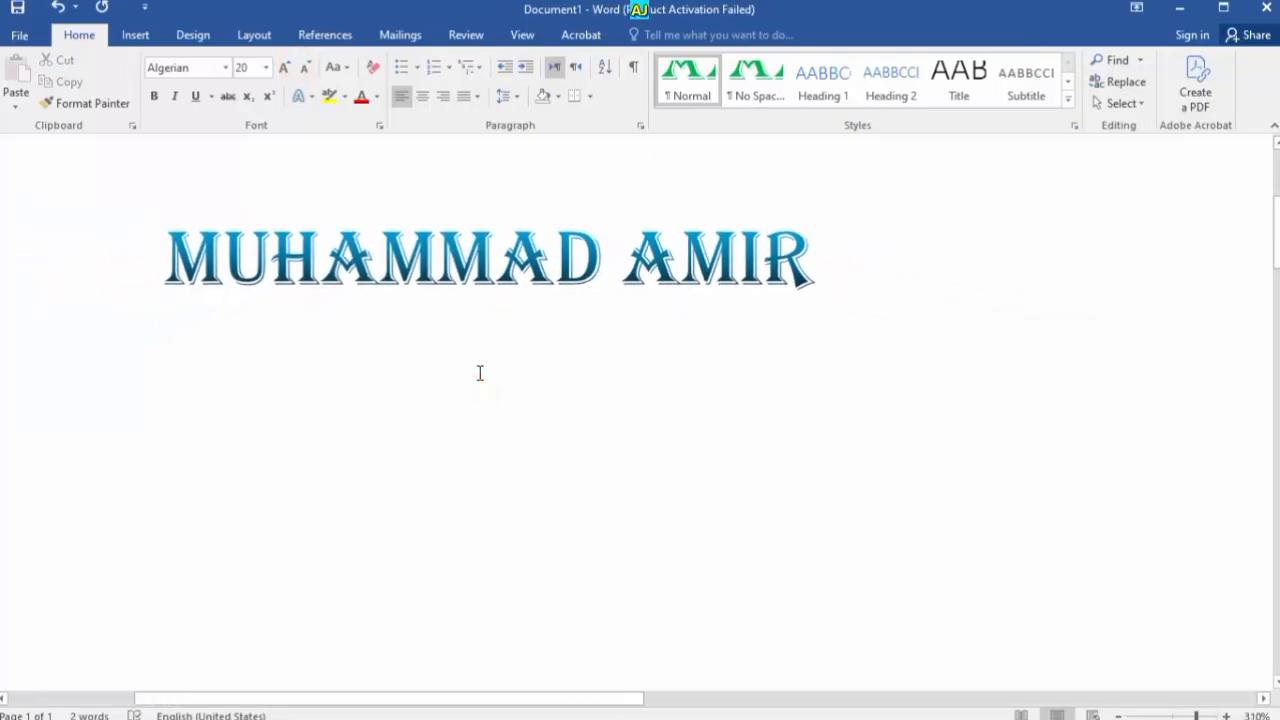
drag(613, 704, 663, 700)
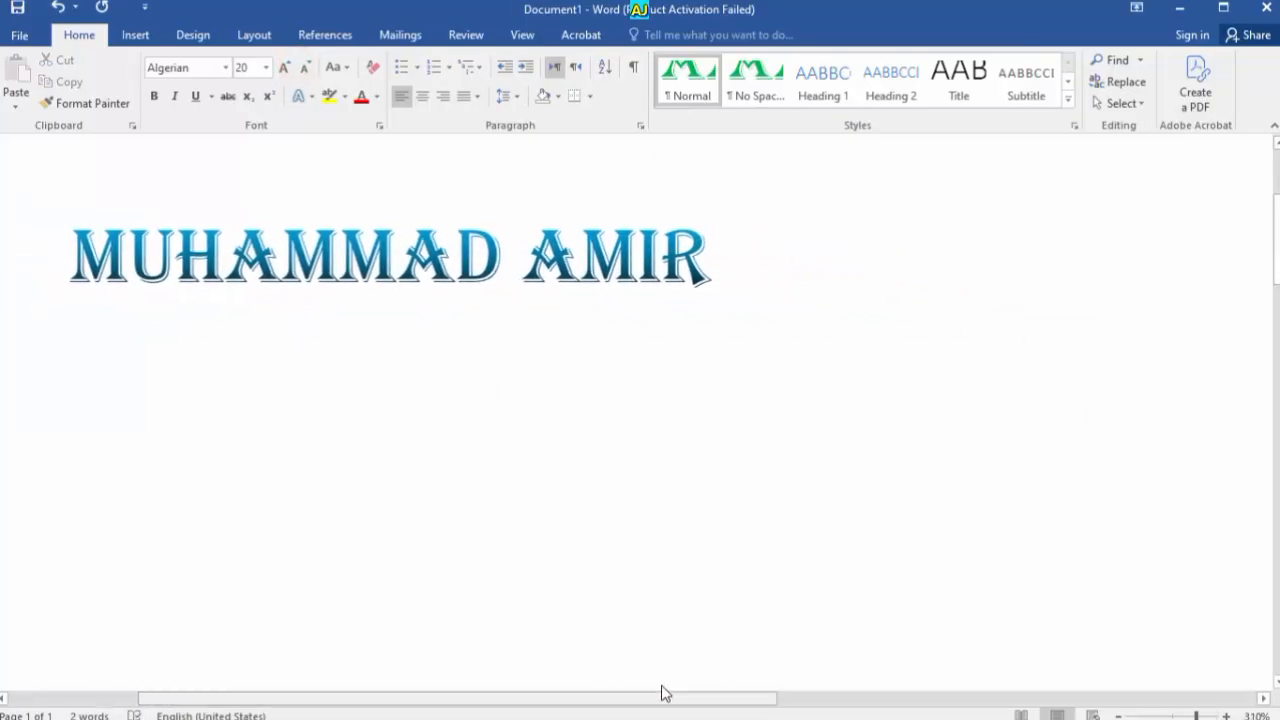
Expand the whole name's character spacing to about 6 pt
key(ctrl+a)
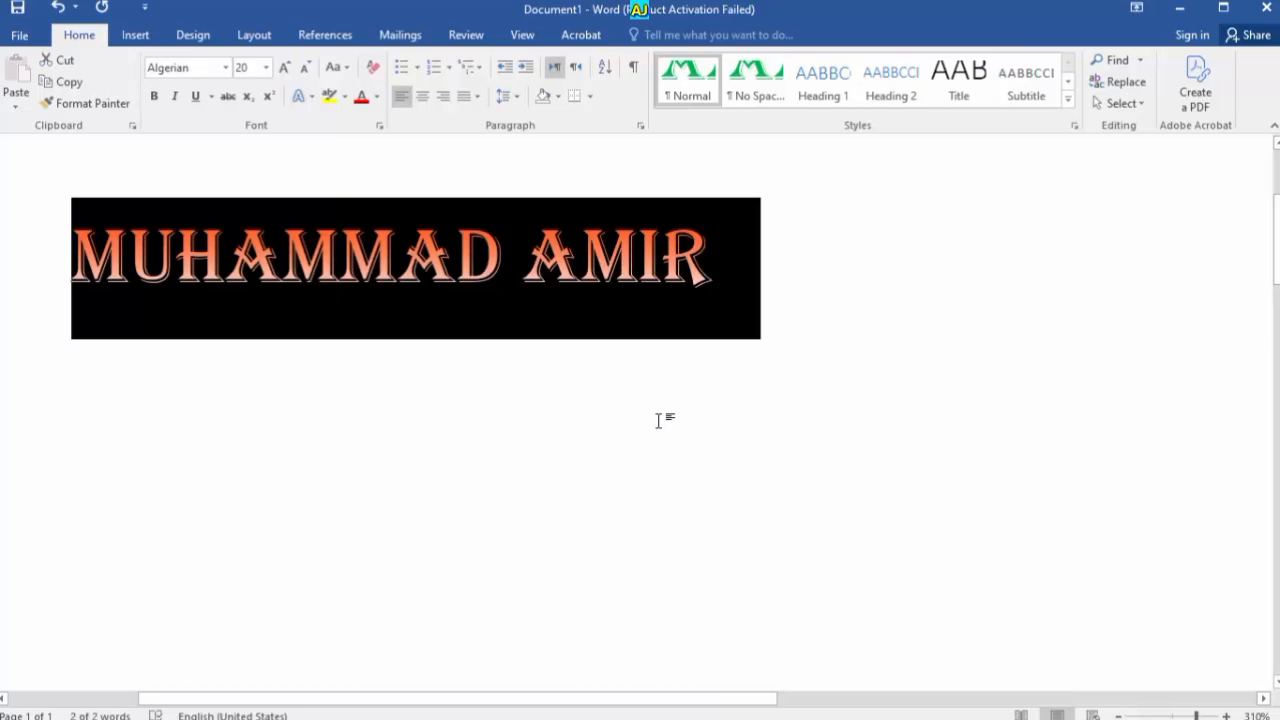
key(ctrl+d)
click(845, 271)
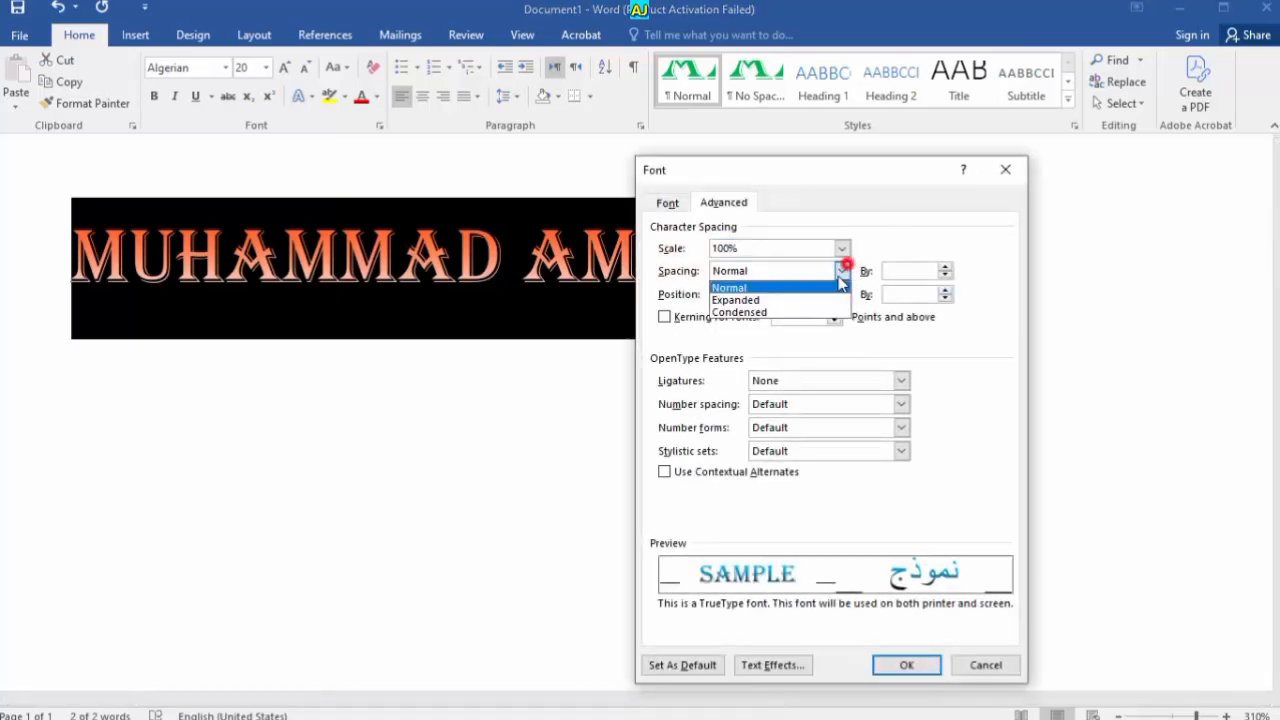
click(790, 305)
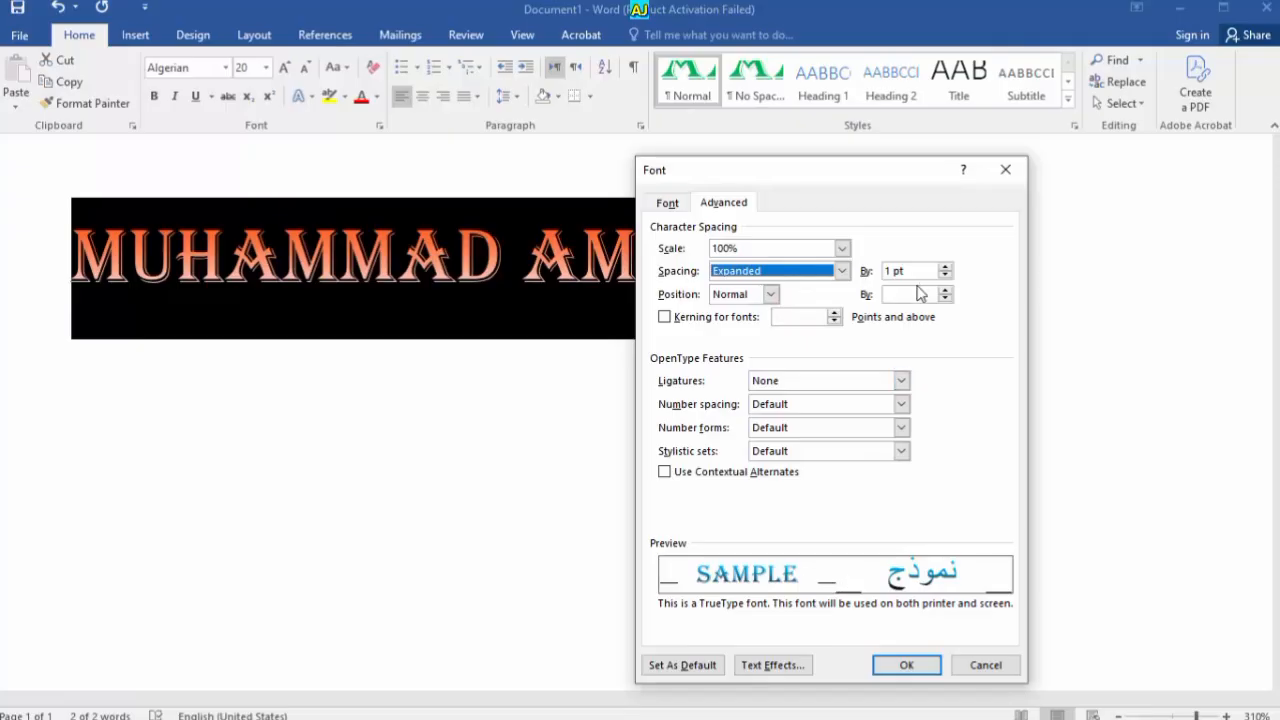
click(945, 267)
click(945, 267)
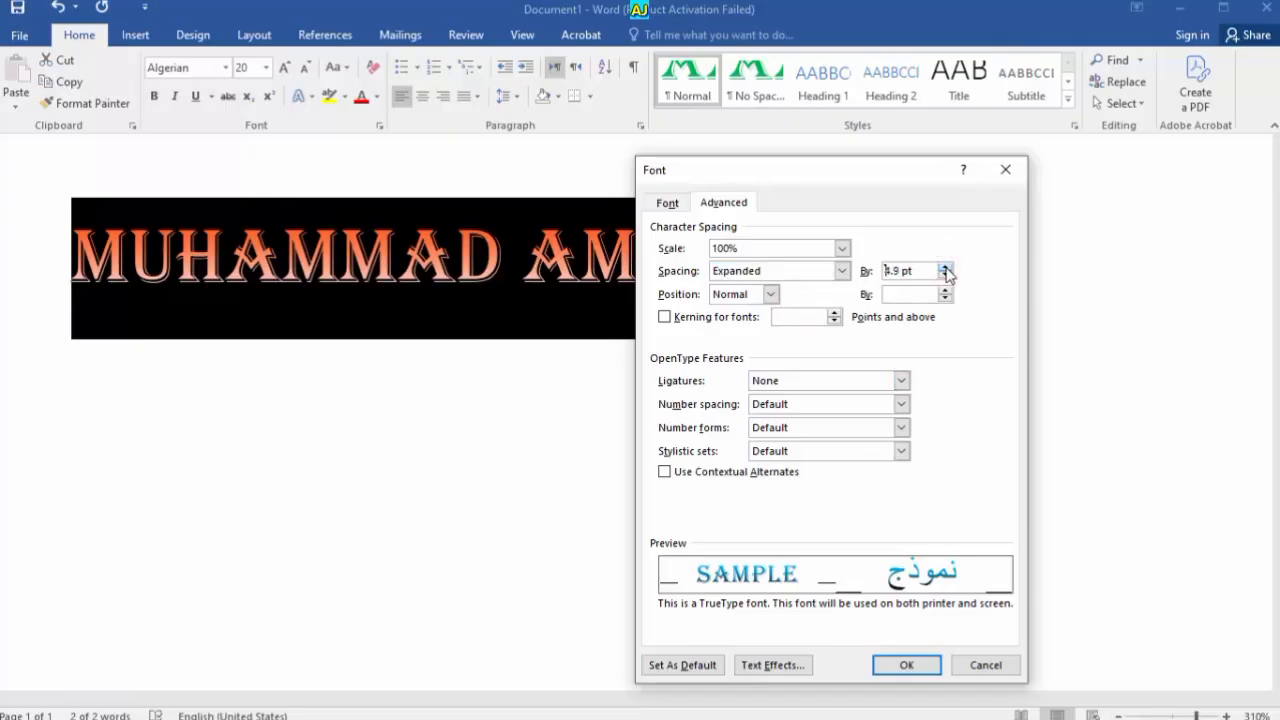
click(945, 267)
click(945, 267)
click(945, 267)
click(945, 267)
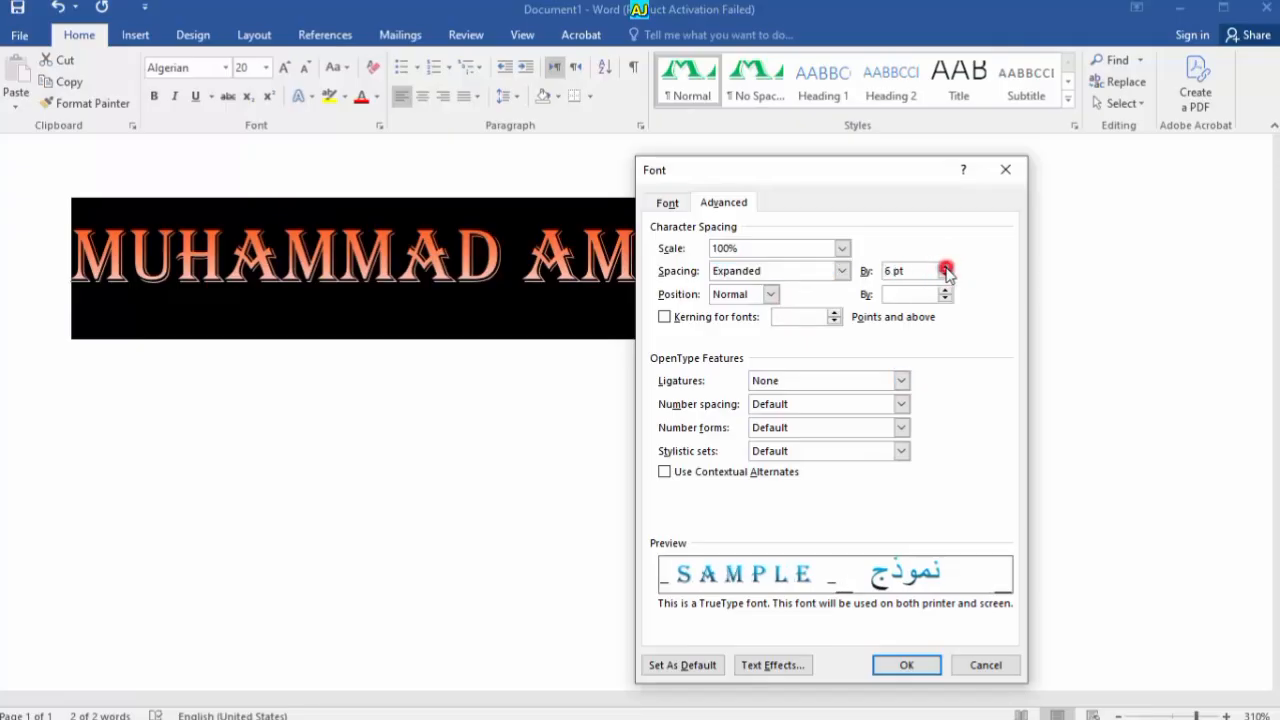
click(946, 274)
click(946, 274)
click(946, 274)
click(946, 274)
click(946, 268)
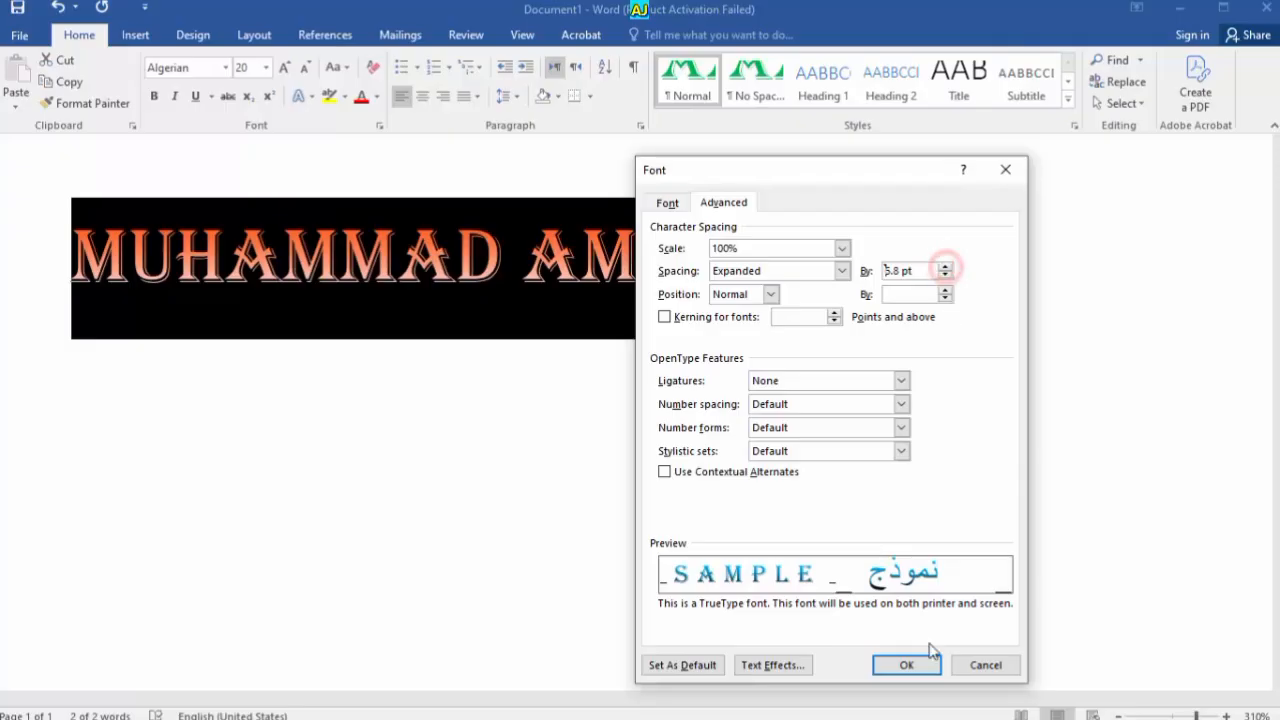
click(946, 268)
click(906, 664)
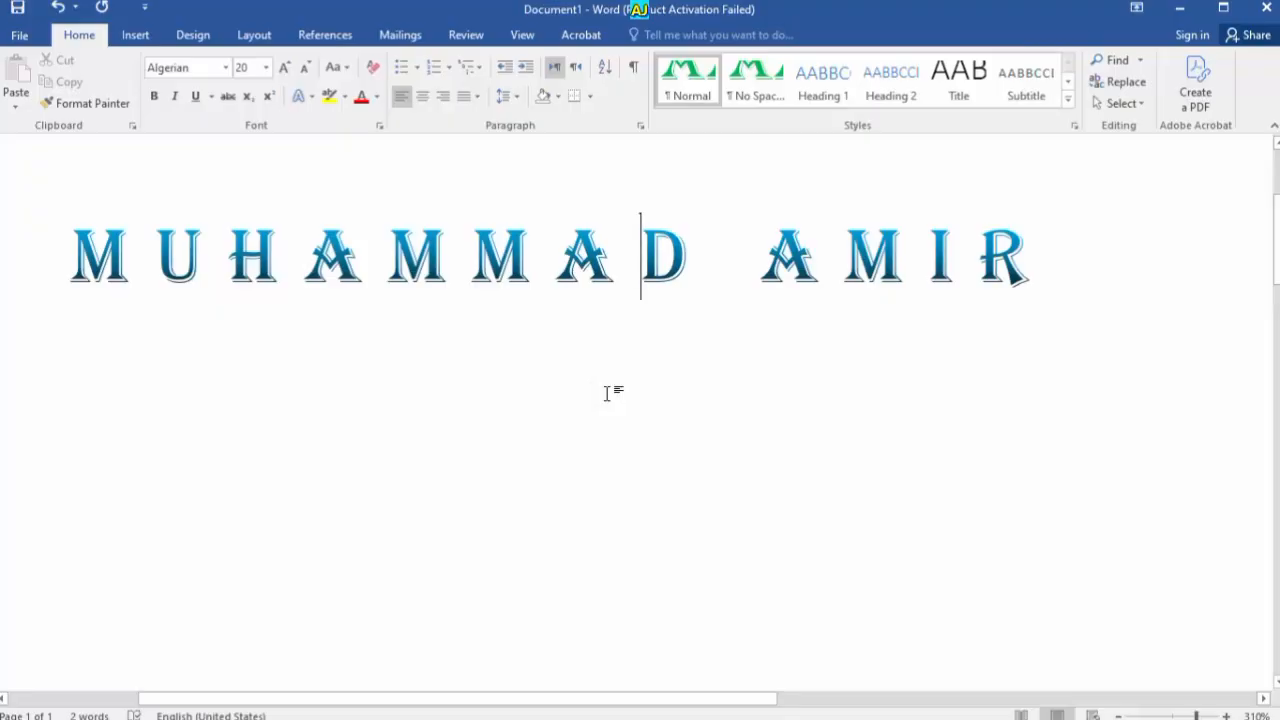
Switch the name's character spacing from Expanded to Condensed
key(ctrl+a)
key(ctrl+d)
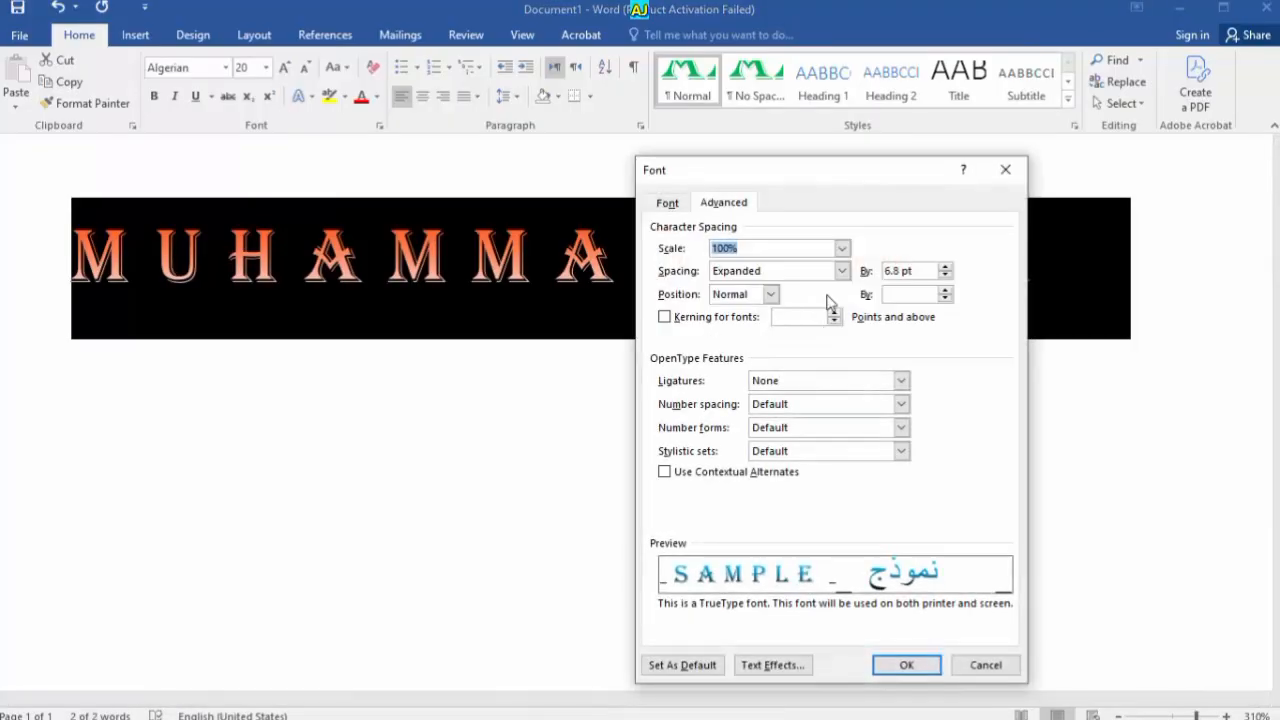
click(842, 270)
click(800, 308)
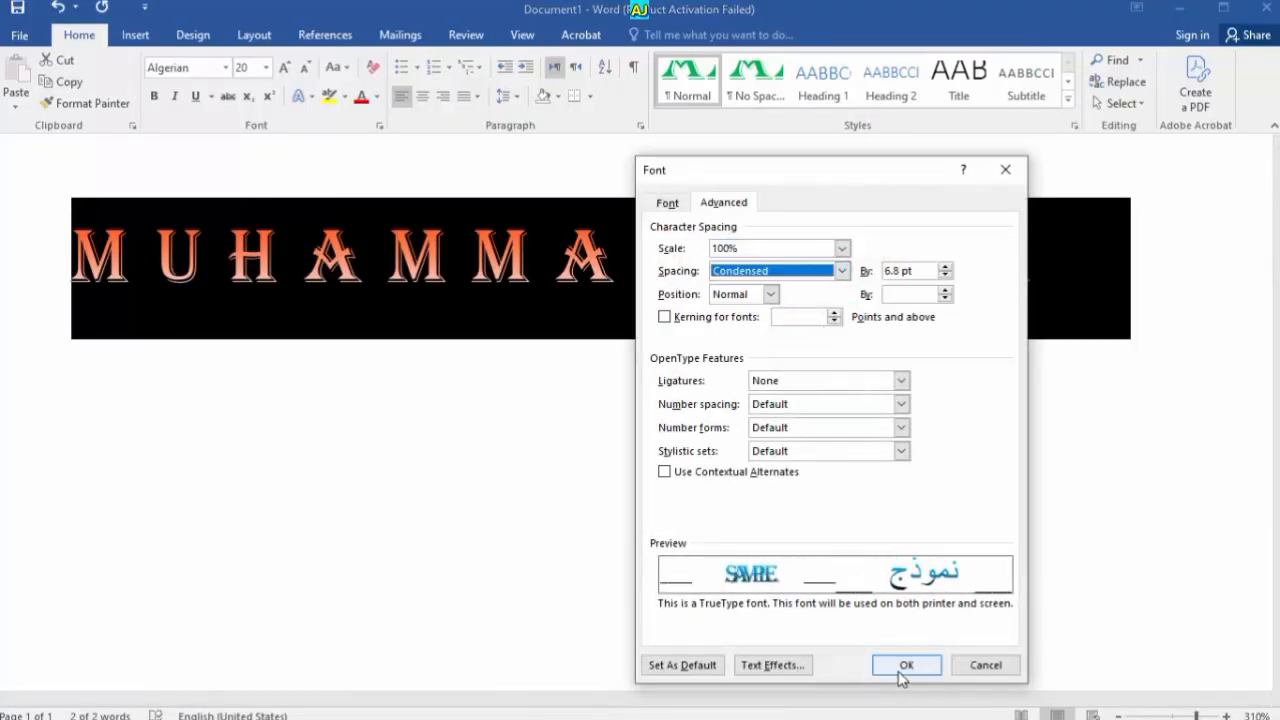
click(903, 666)
click(556, 412)
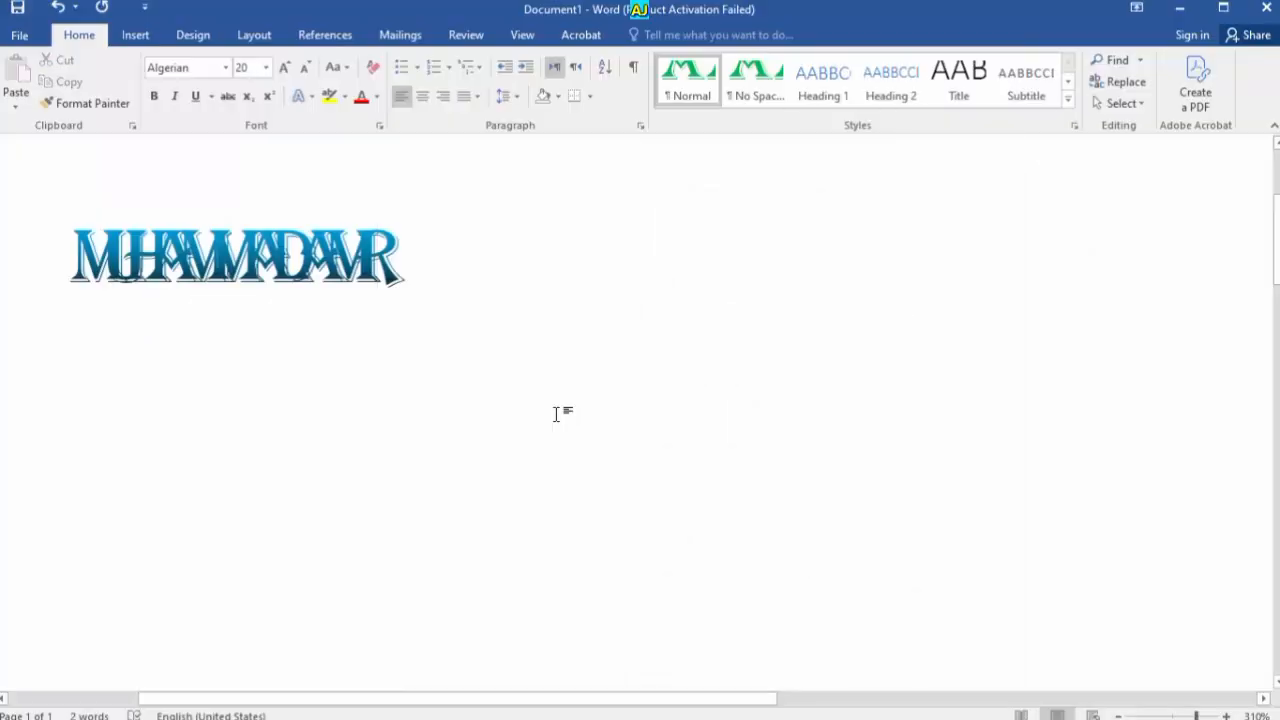
key(ctrl+a)
key(ctrl+d)
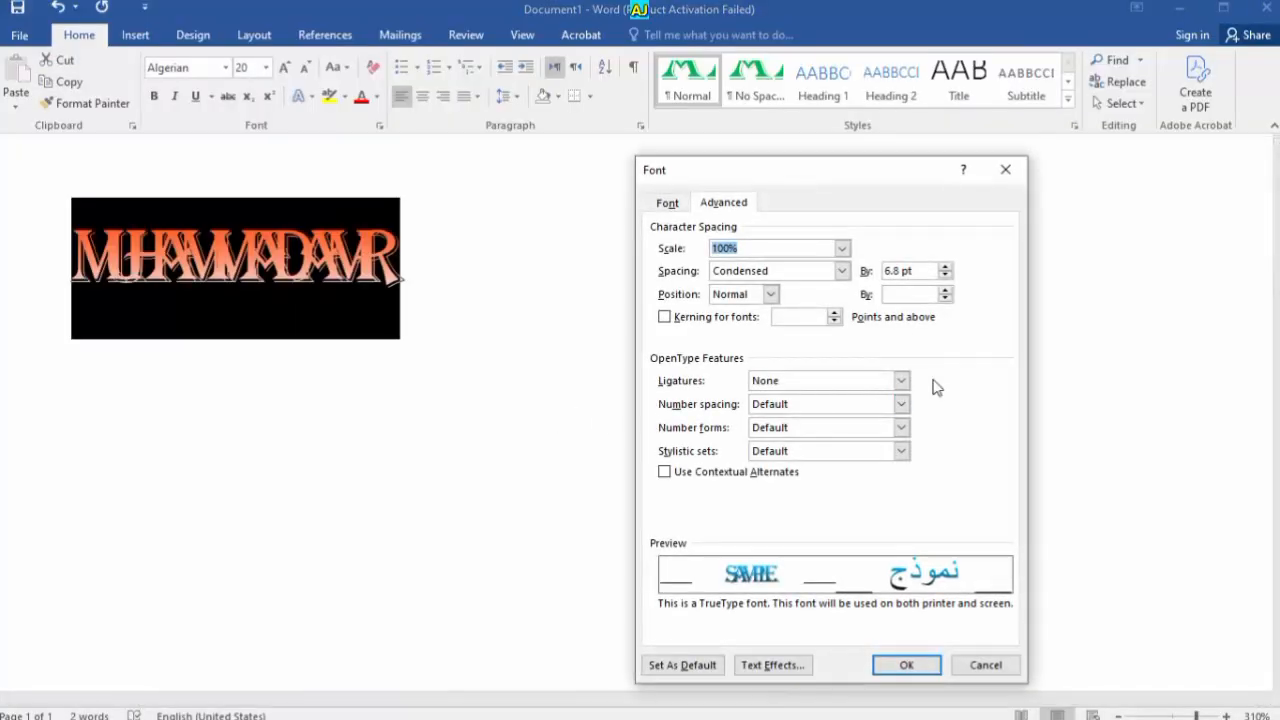
drag(935, 271, 880, 270)
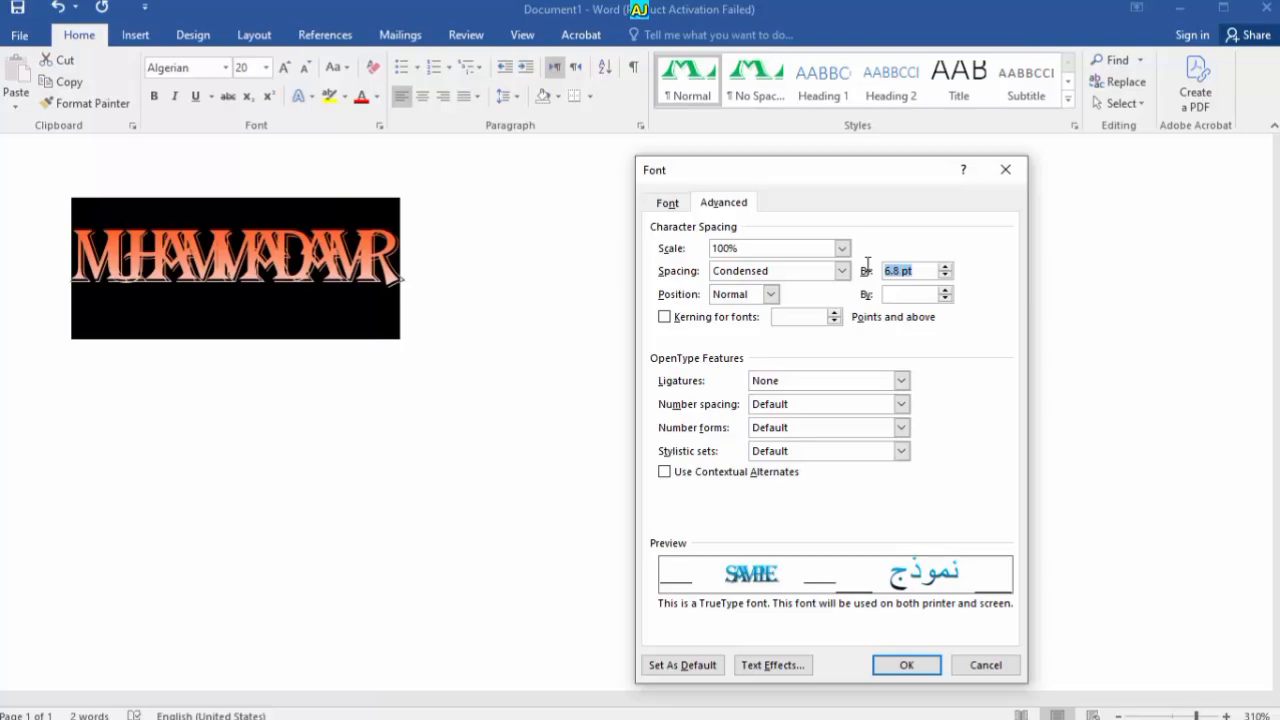
click(906, 665)
click(506, 406)
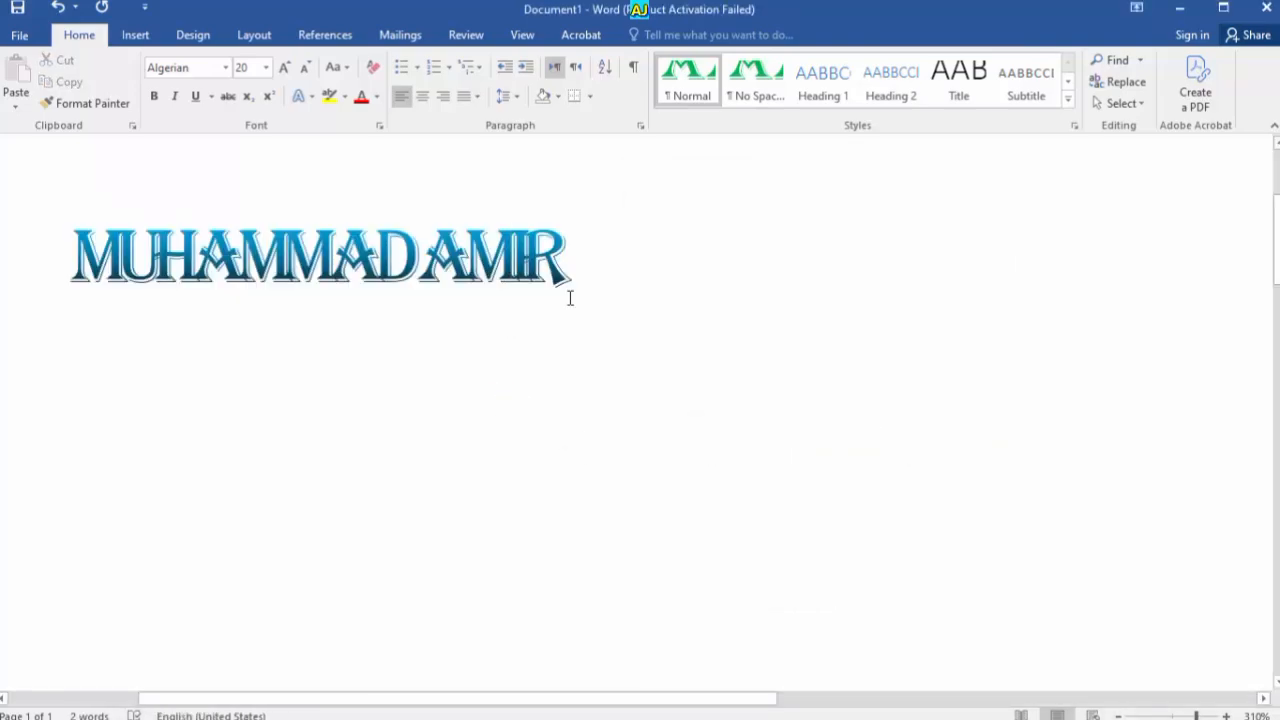
triple_click(570, 298)
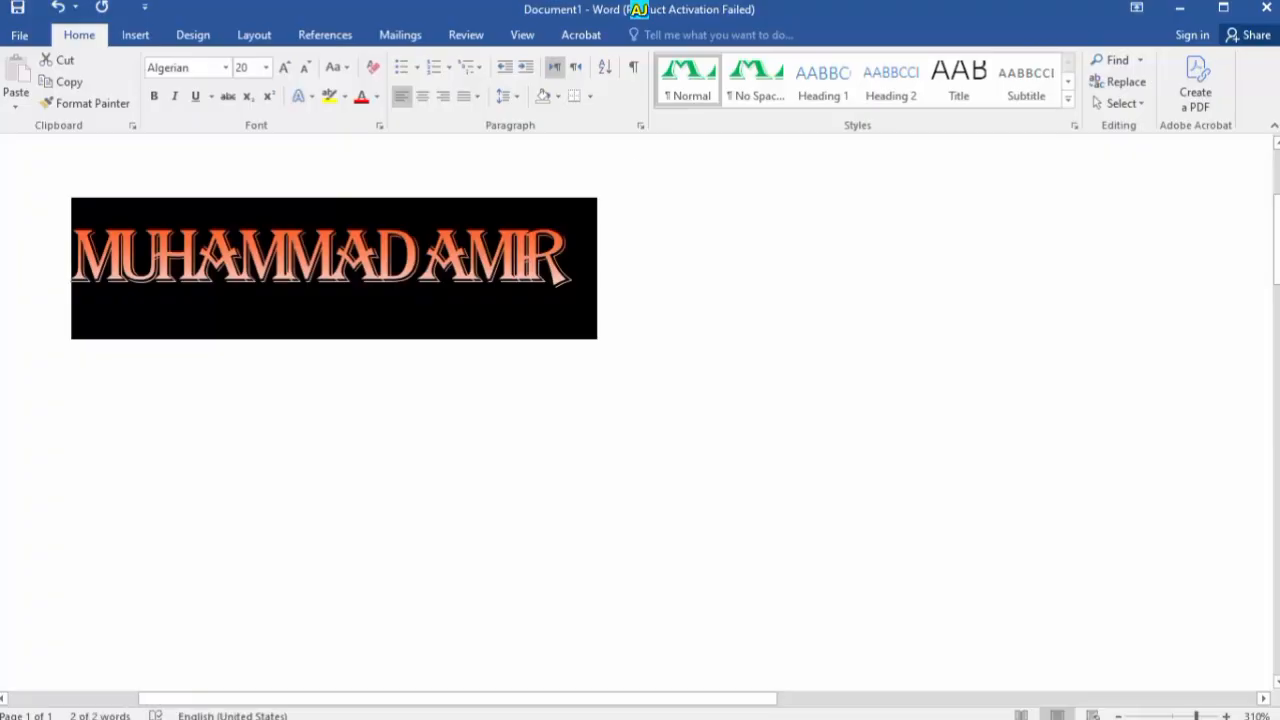
Set spacing to Normal and position to Raised by 30 pt
key(ctrl+d)
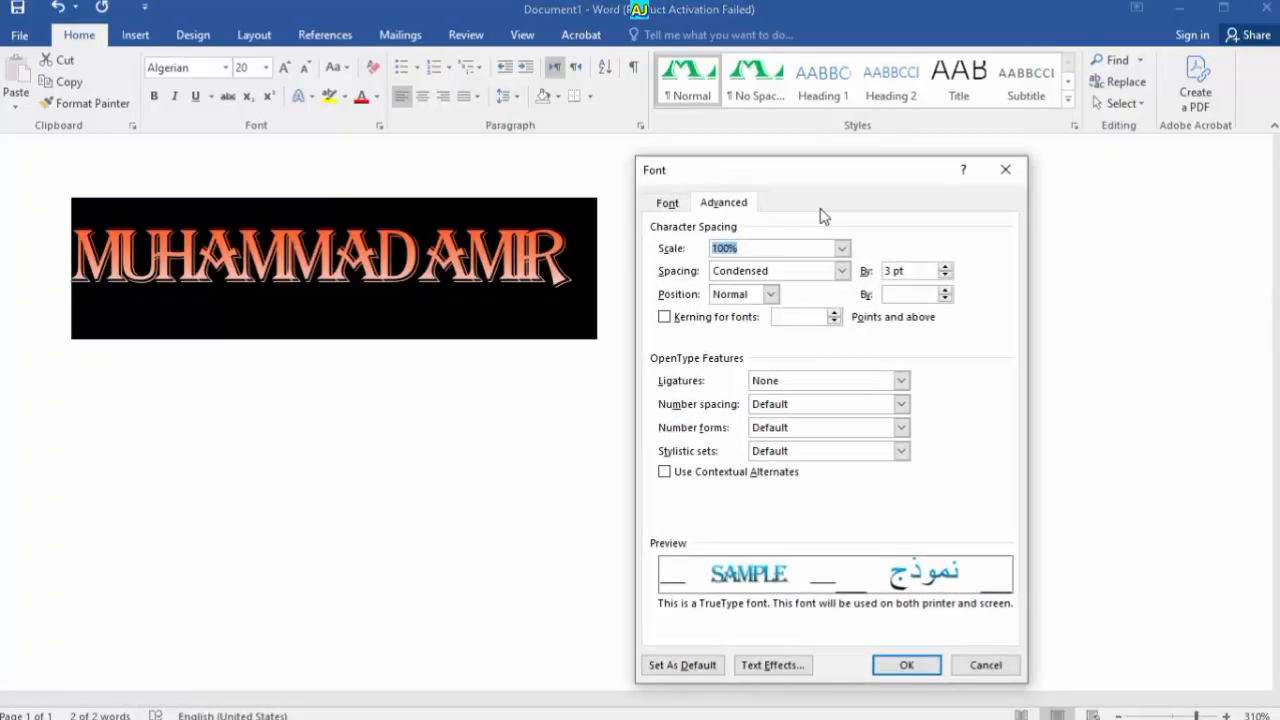
click(945, 276)
click(842, 270)
click(797, 287)
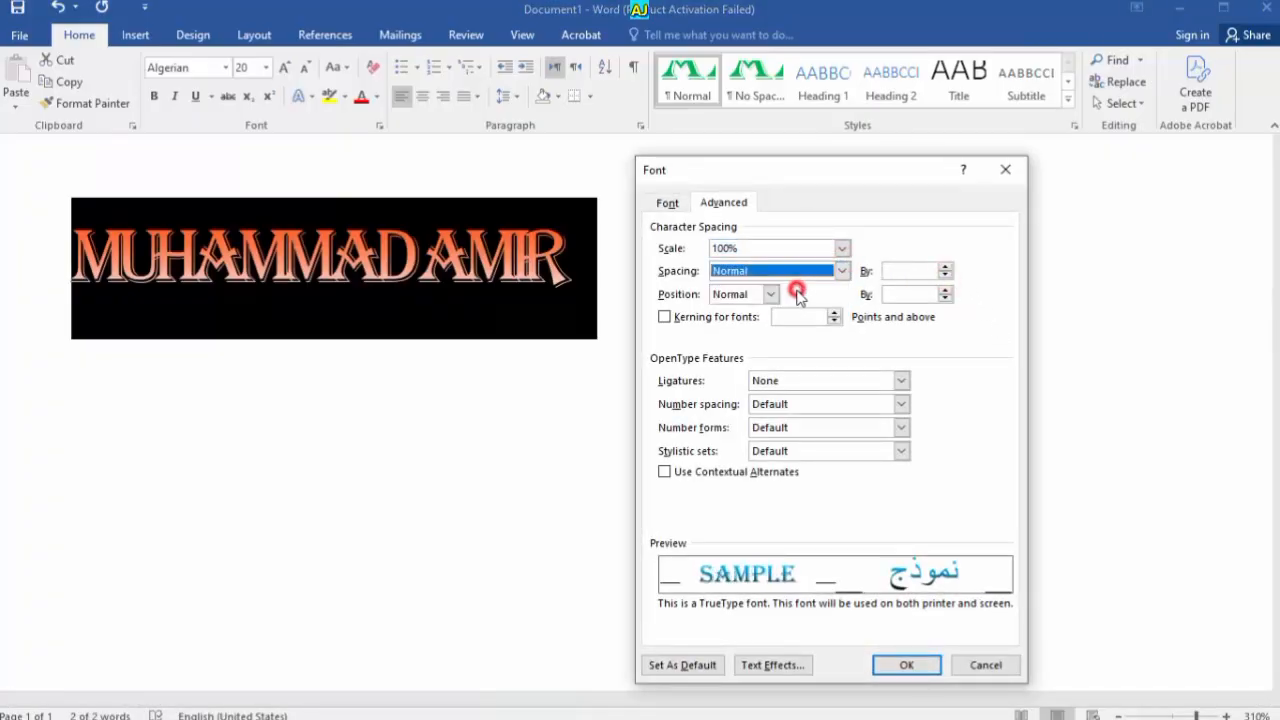
click(769, 294)
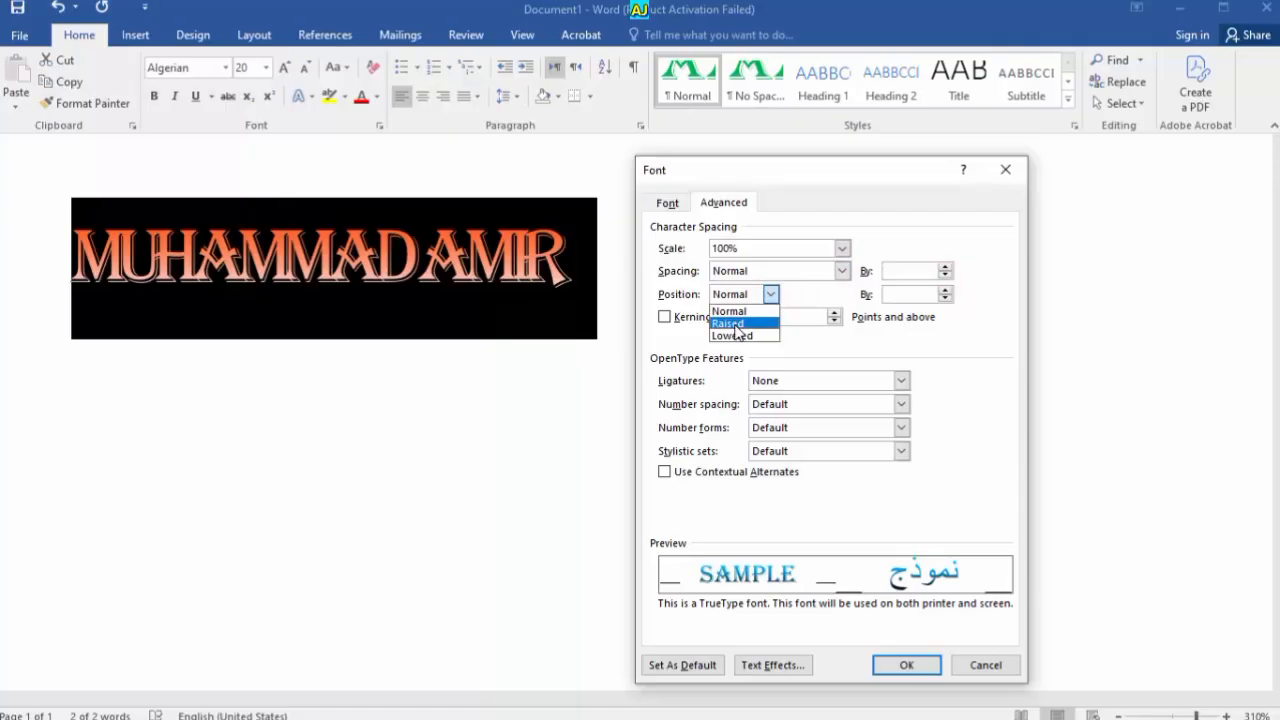
click(733, 324)
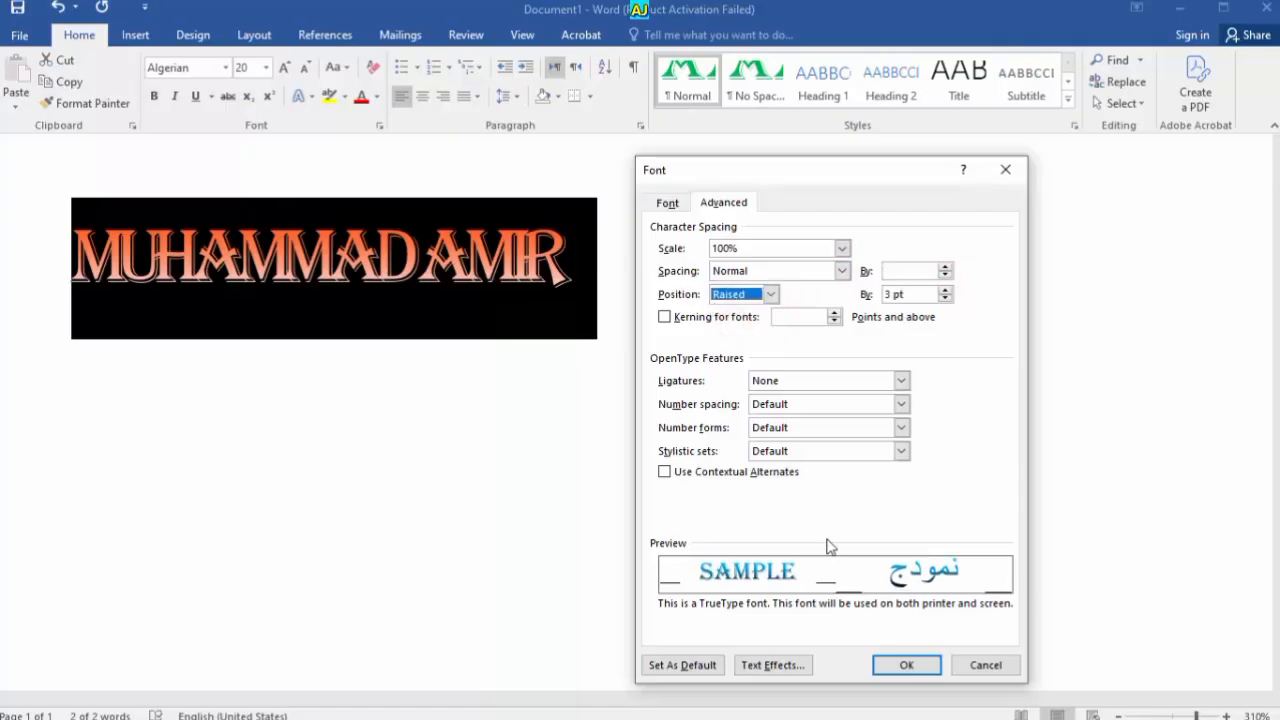
click(771, 293)
click(751, 335)
click(770, 293)
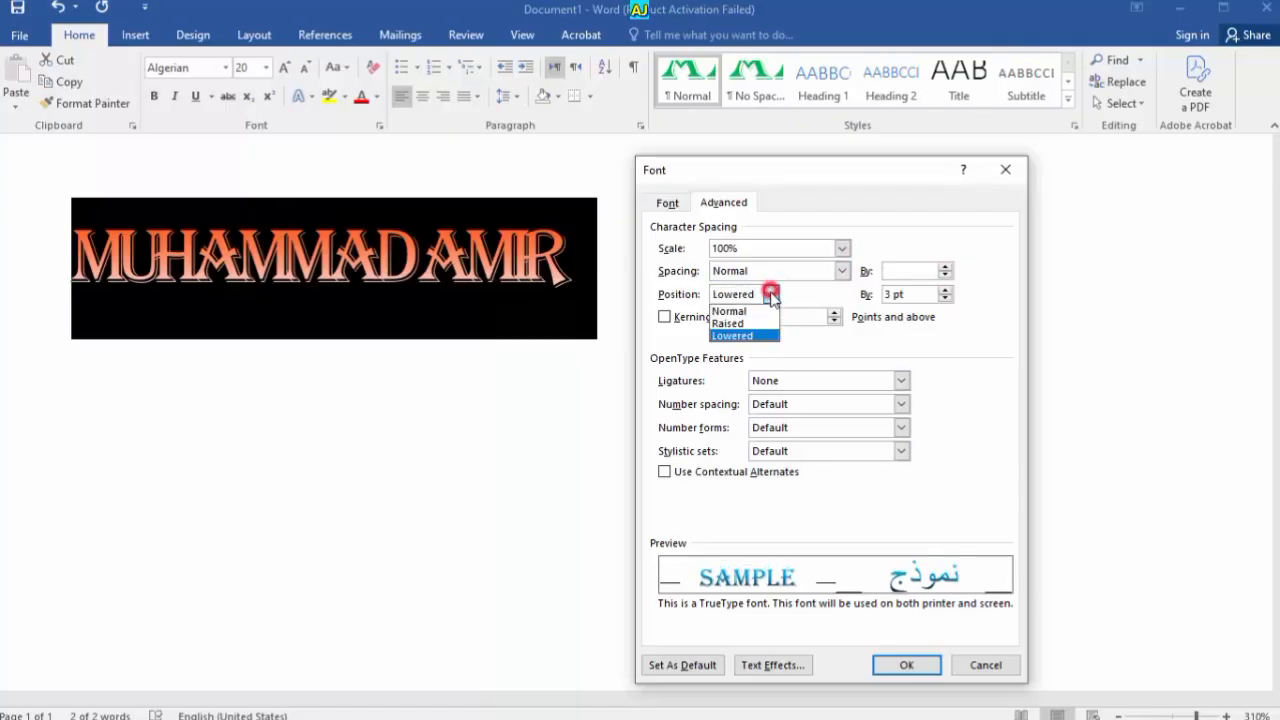
click(750, 324)
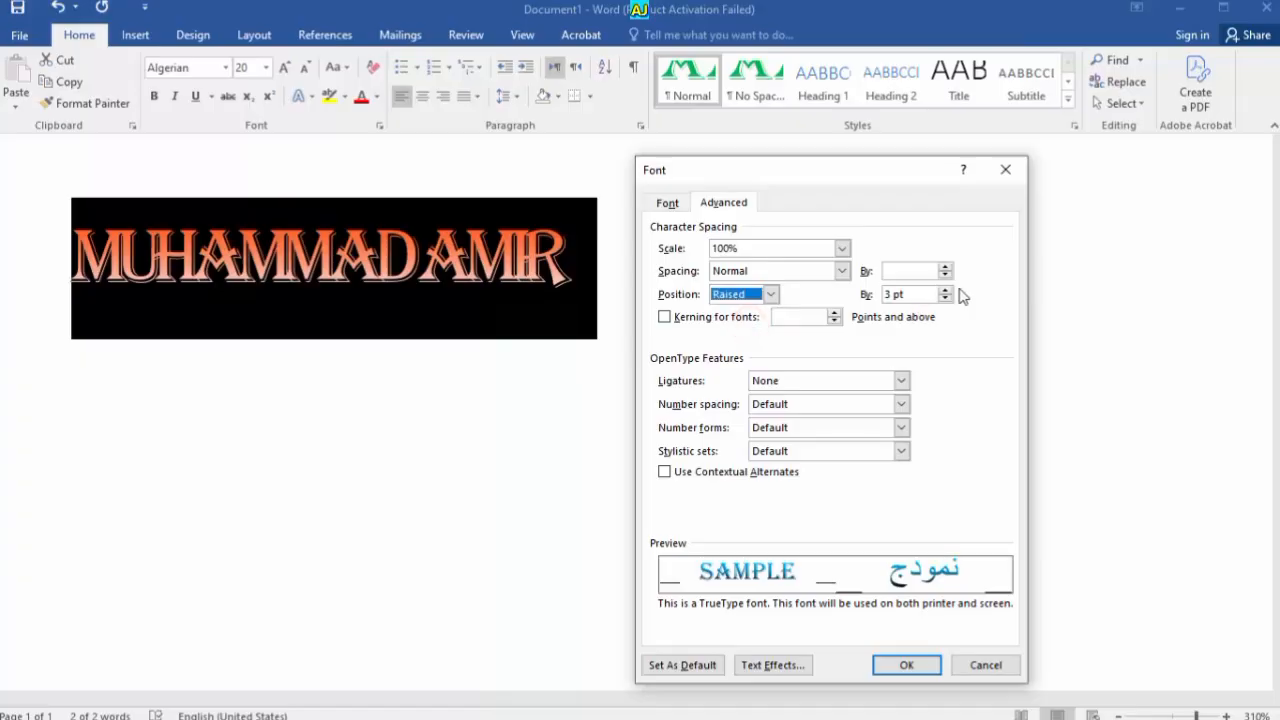
click(946, 290)
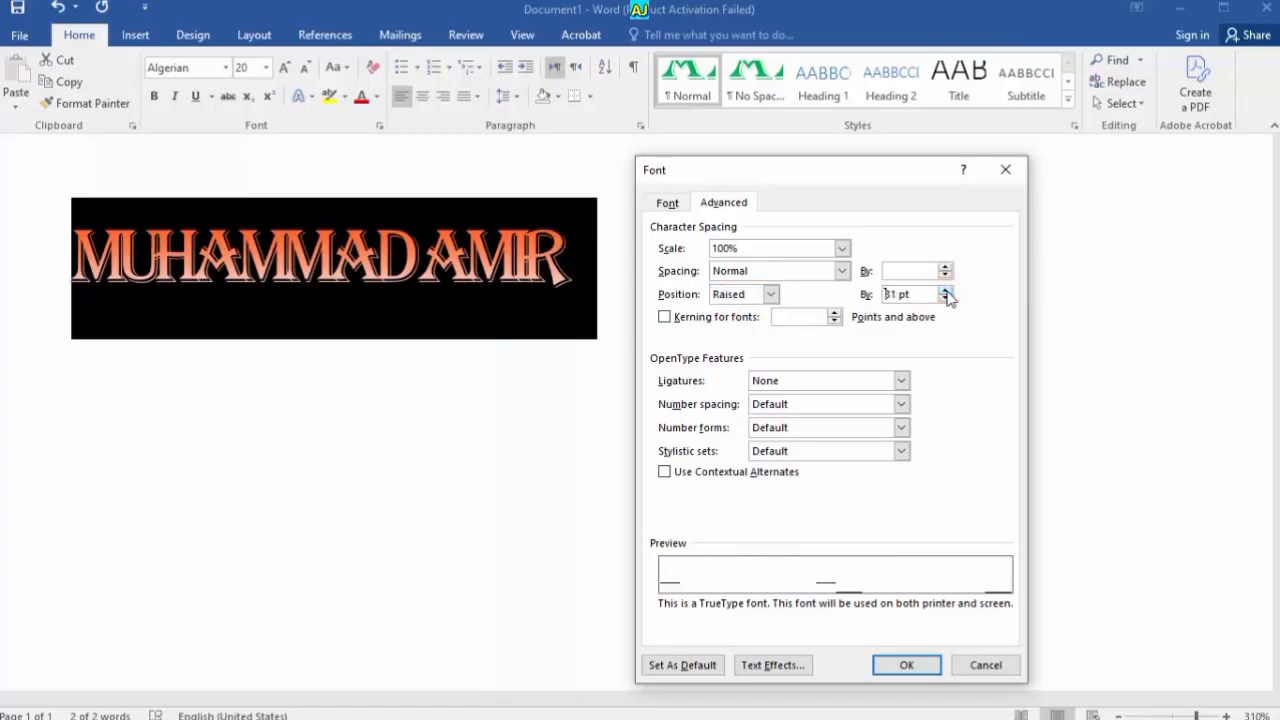
click(945, 299)
click(906, 664)
click(623, 419)
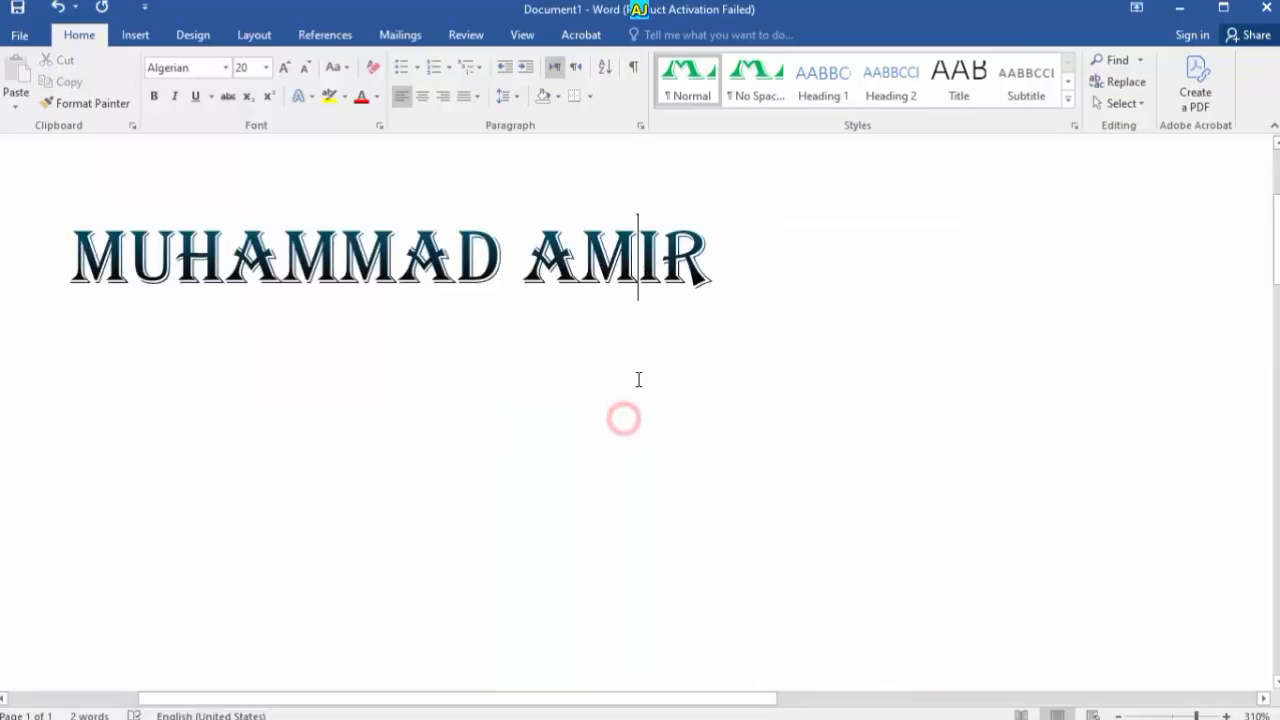
Select the whole name line, review the Font settings and close them unchanged
drag(757, 323, 72, 330)
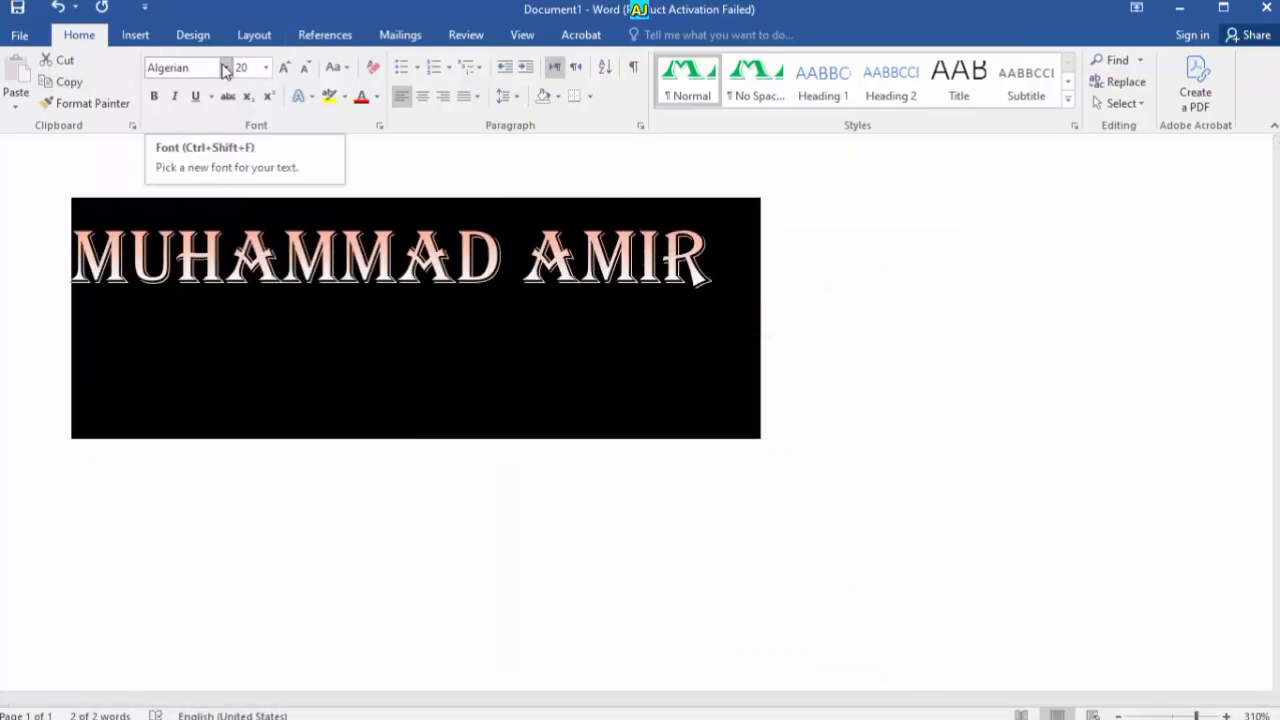
key(ctrl+d)
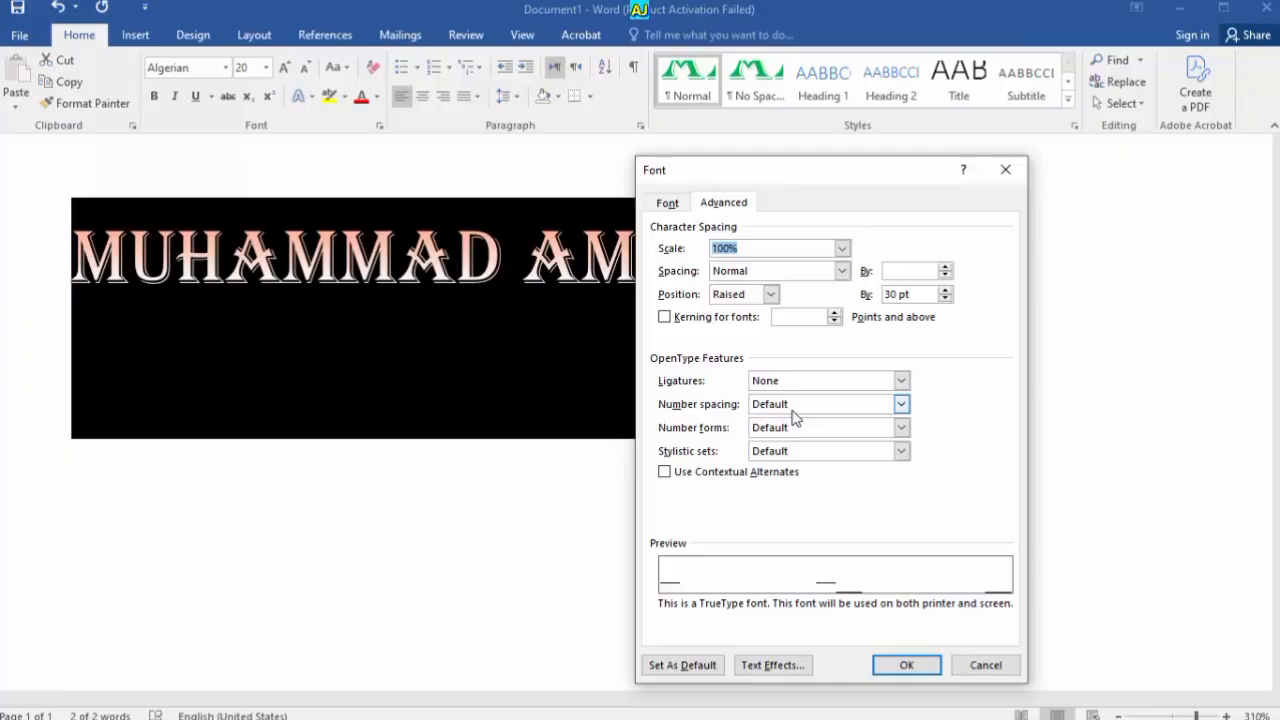
click(1004, 170)
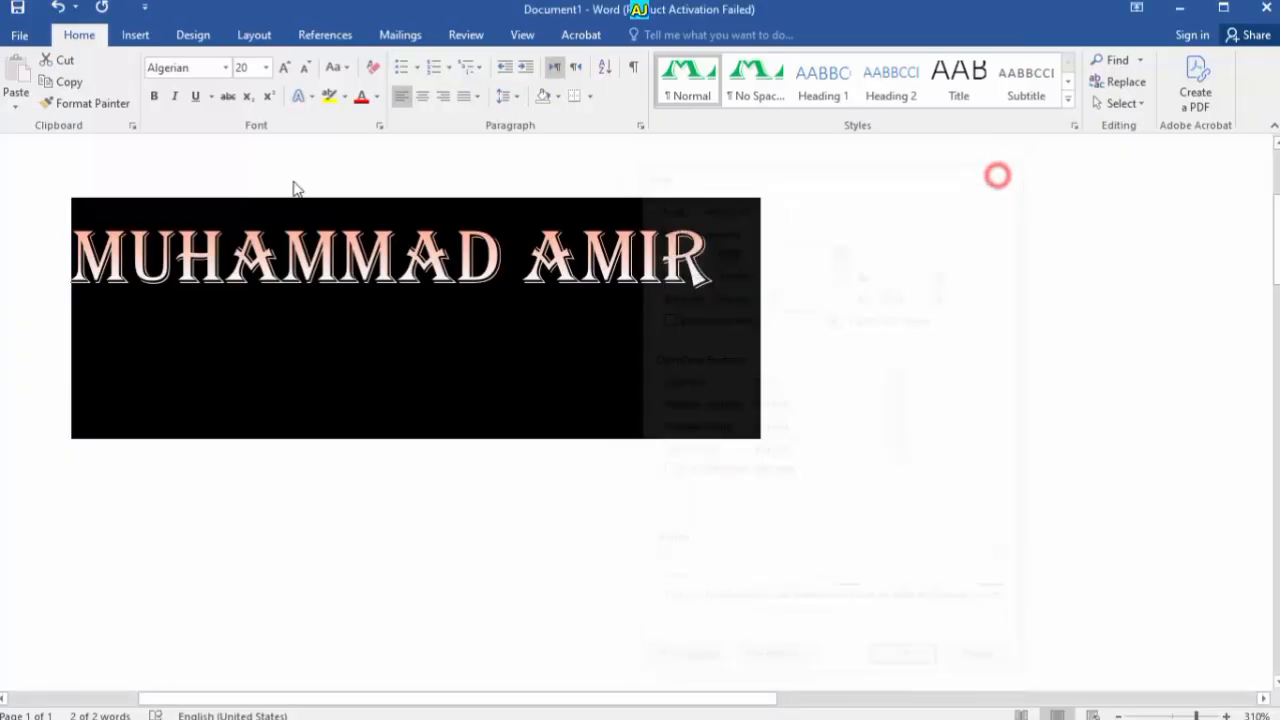
click(189, 68)
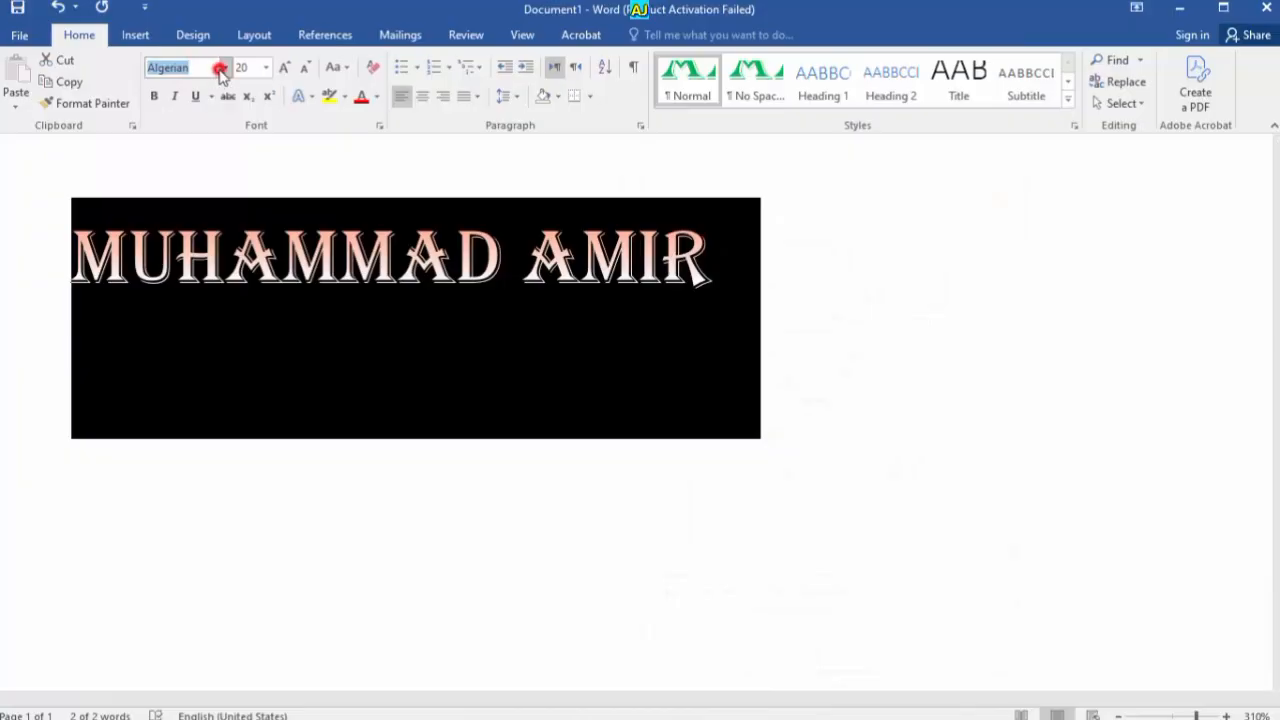
Change the font to Times New Roman and set the position to Lowered with a smaller amount
click(227, 68)
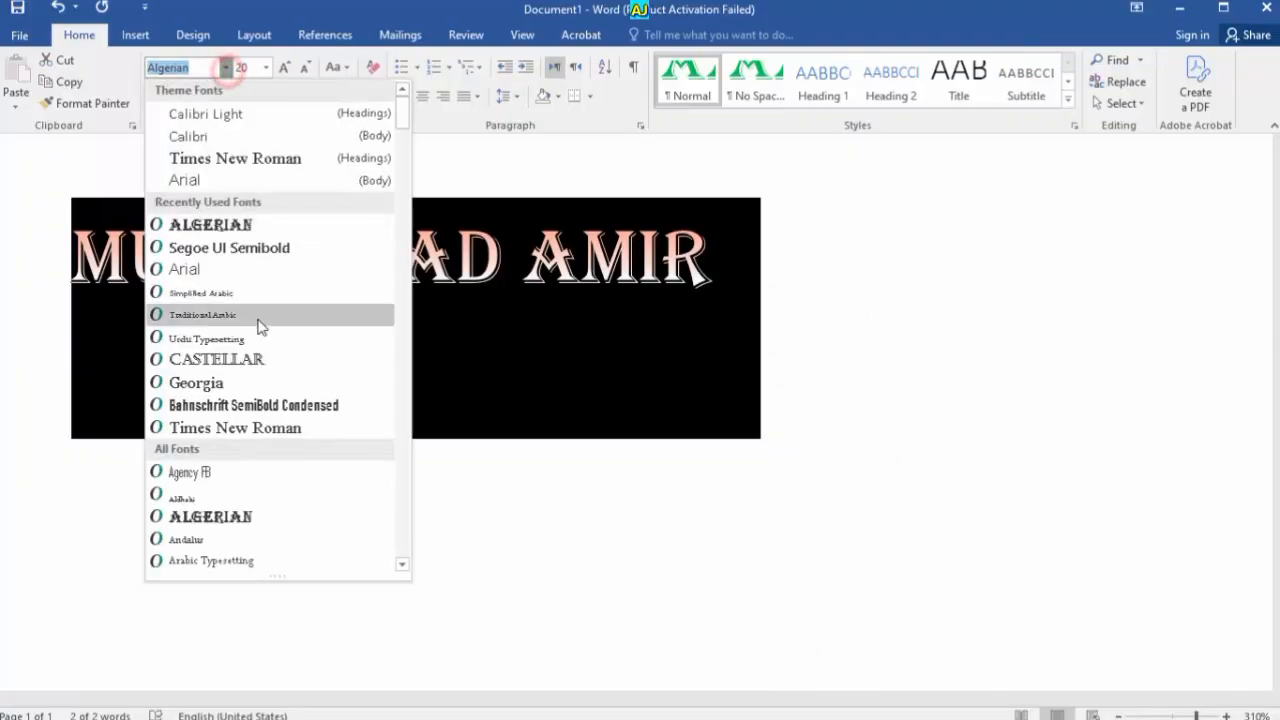
click(283, 428)
key(ctrl+d)
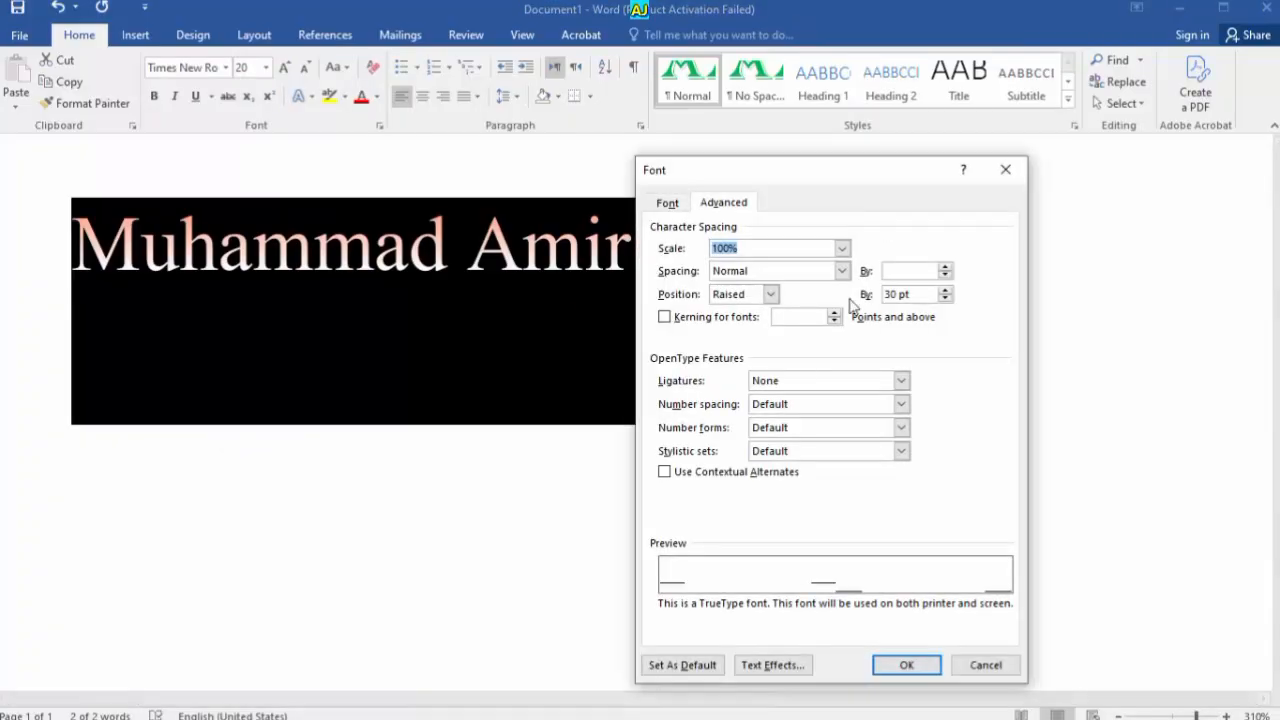
click(771, 294)
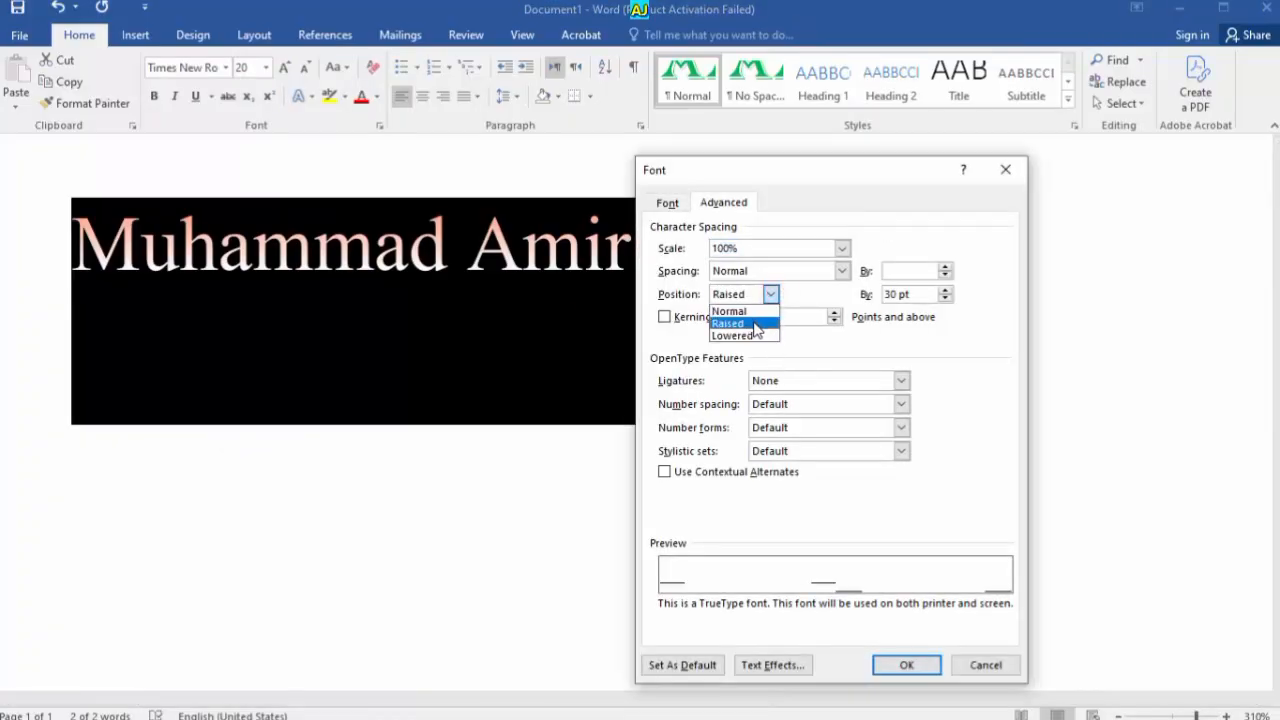
click(750, 336)
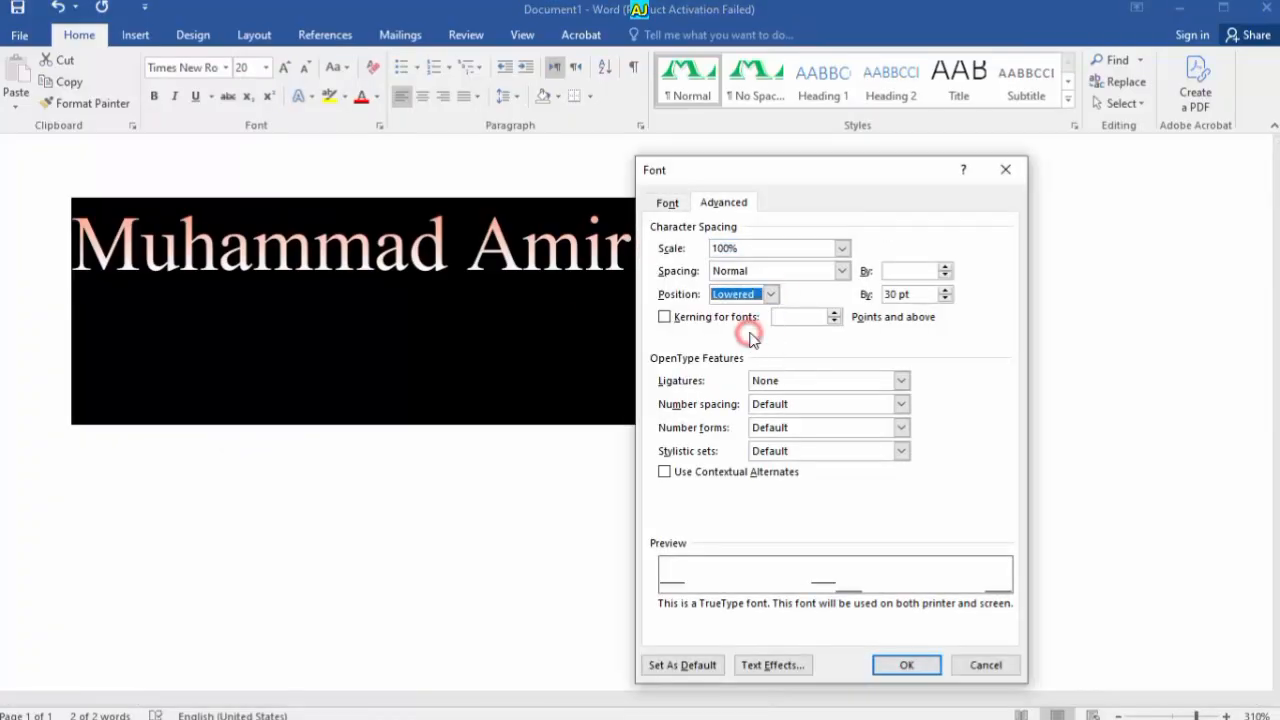
click(945, 298)
click(945, 298)
click(945, 298)
click(945, 298)
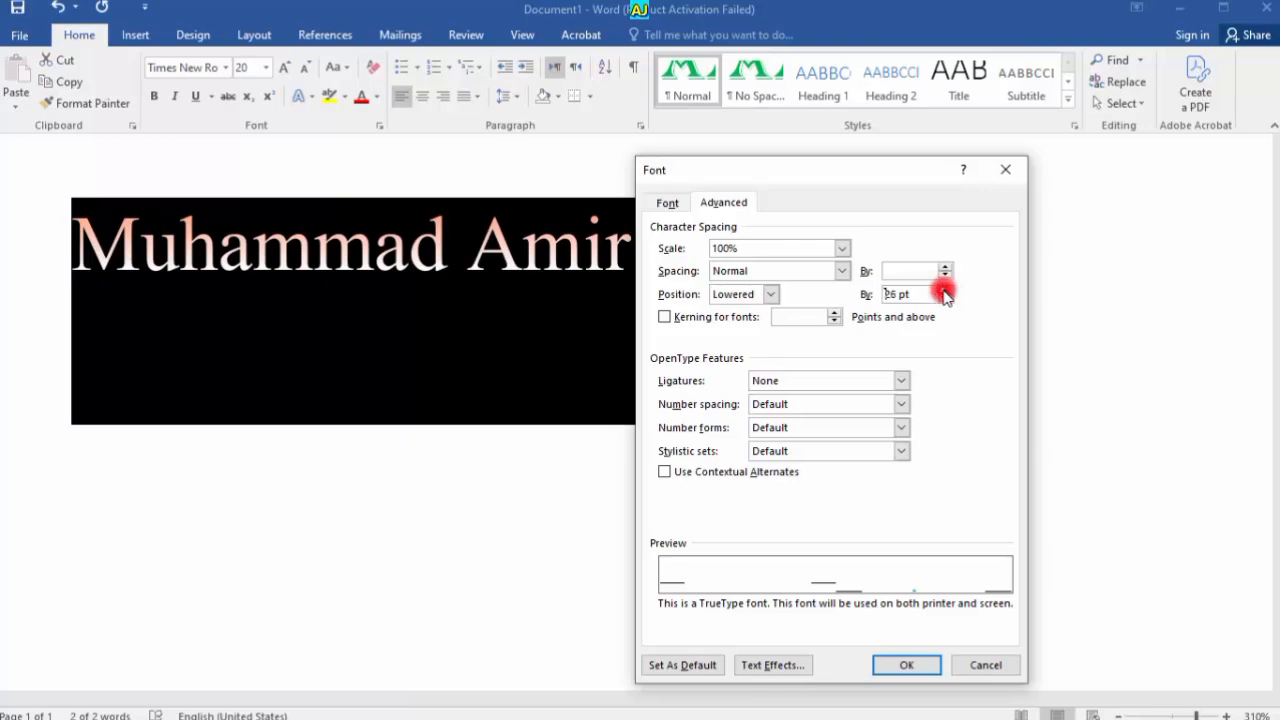
click(945, 298)
click(945, 298)
click(907, 665)
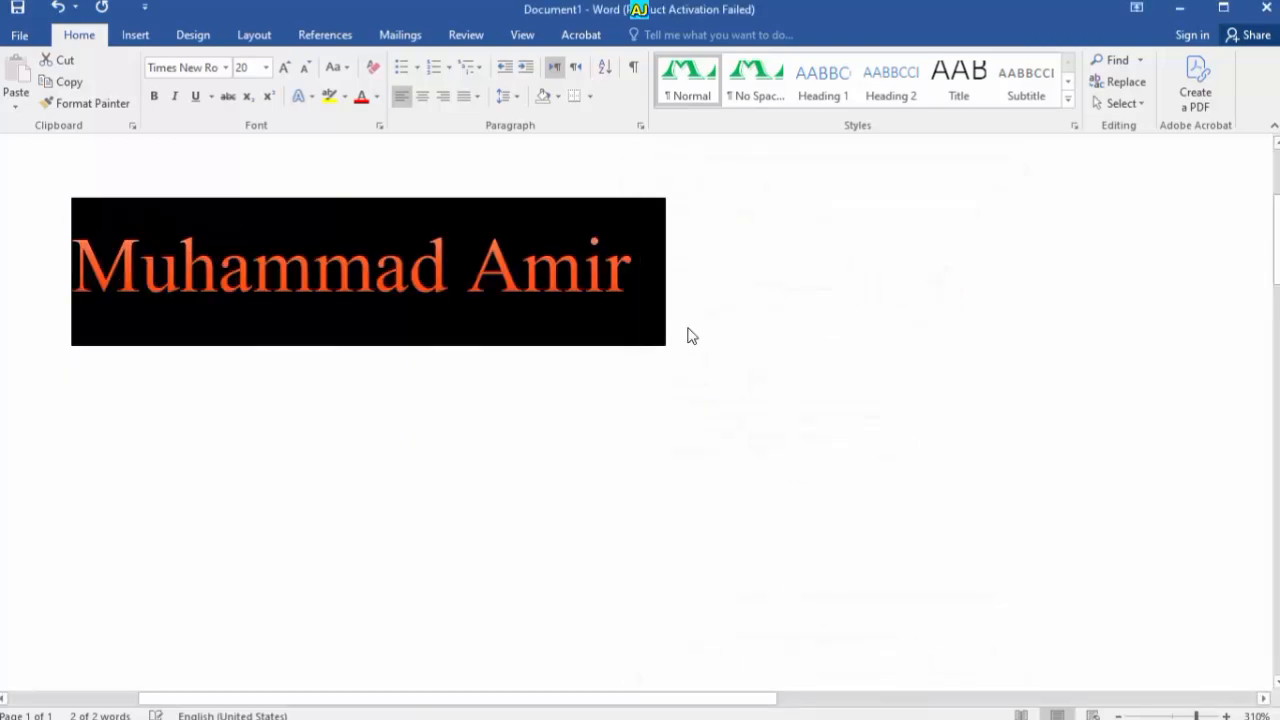
click(686, 328)
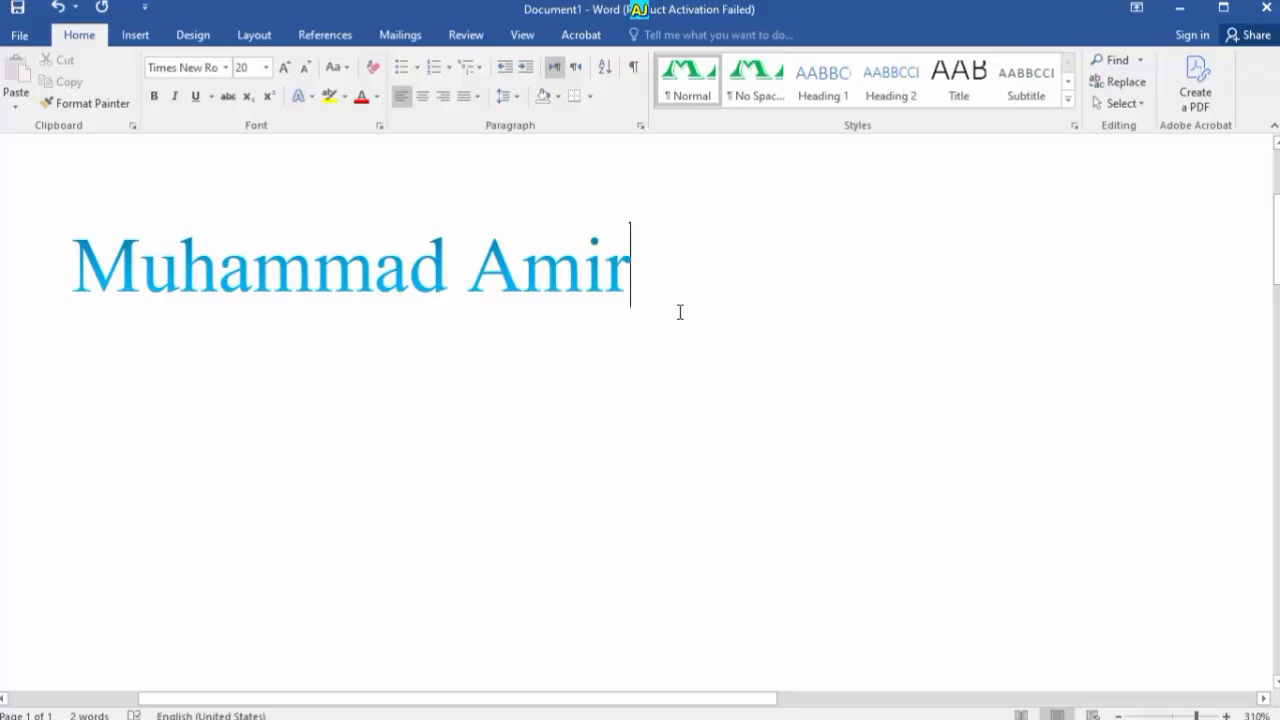
Make the whole name red
key(ctrl+a)
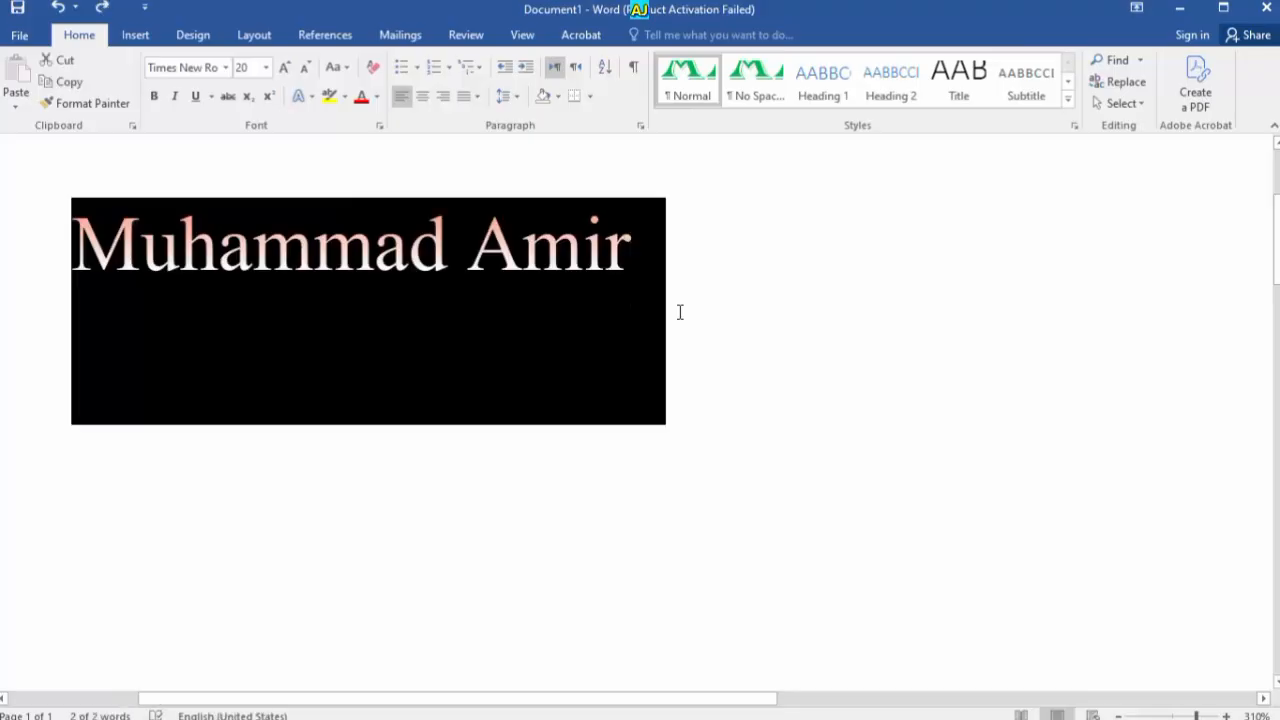
click(364, 97)
click(430, 250)
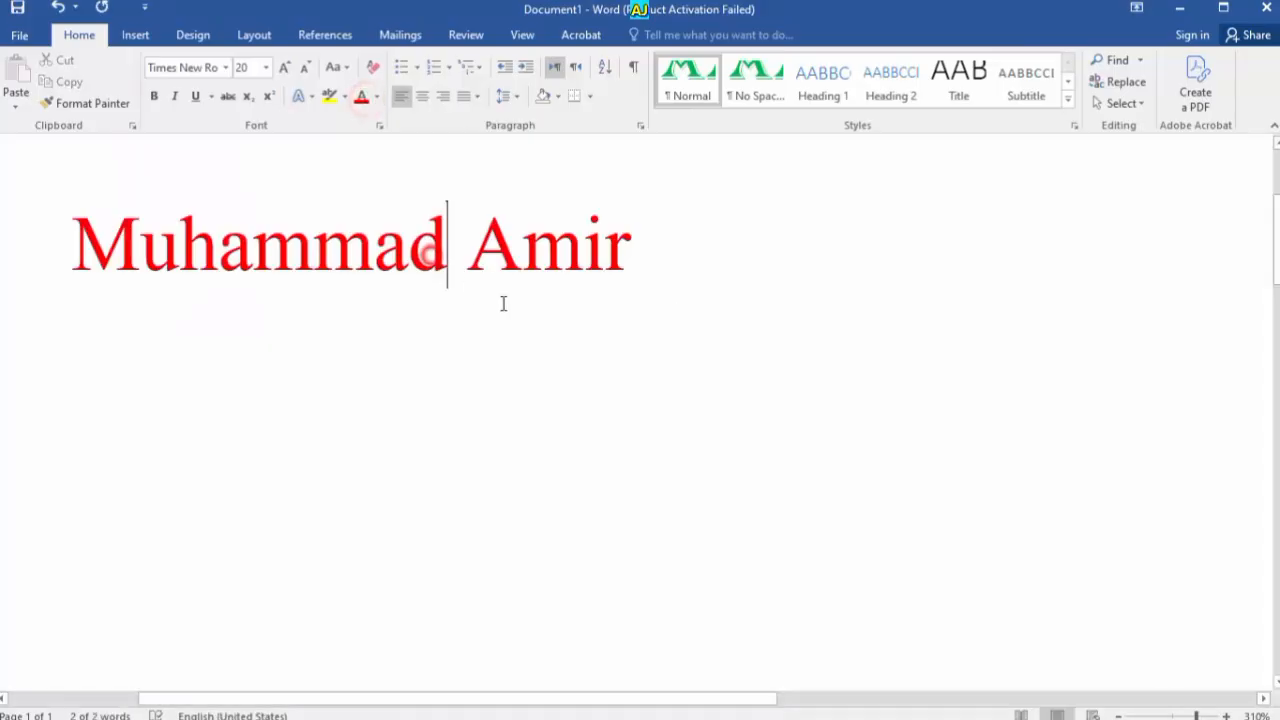
Set the name's position to Lowered in the Advanced font settings and check it
key(ctrl+a)
key(ctrl+d)
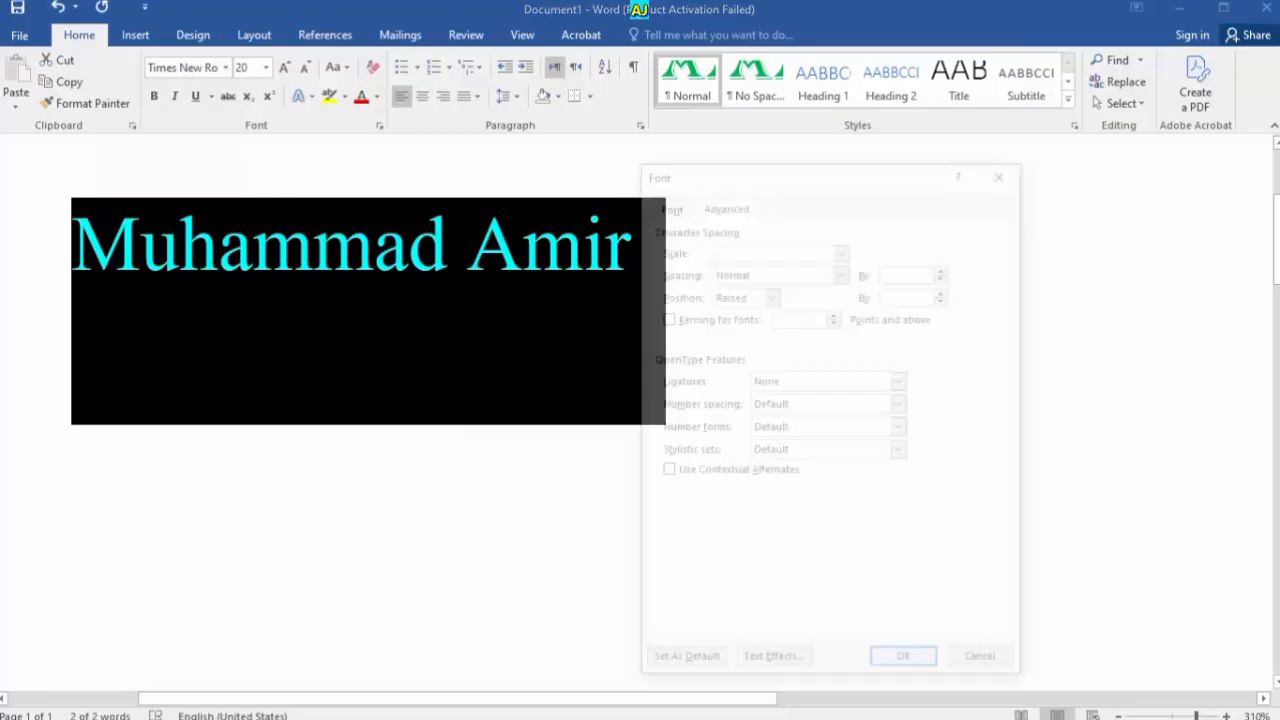
click(771, 294)
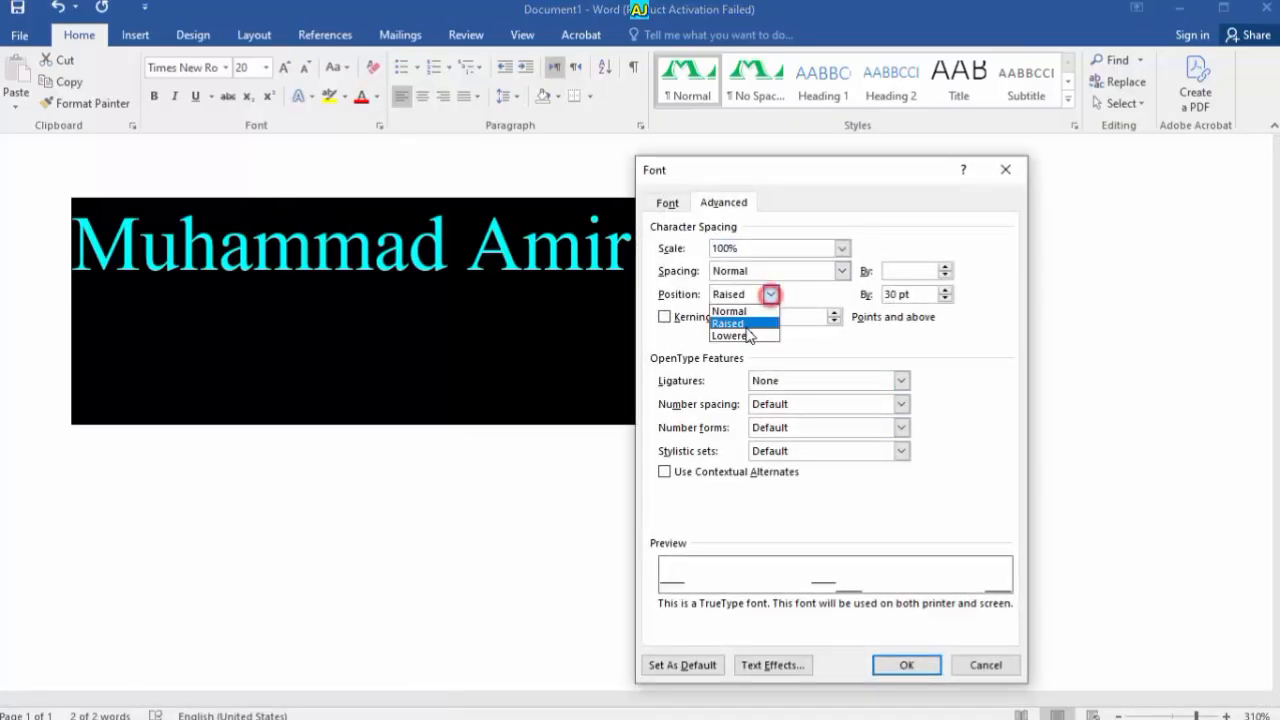
click(746, 323)
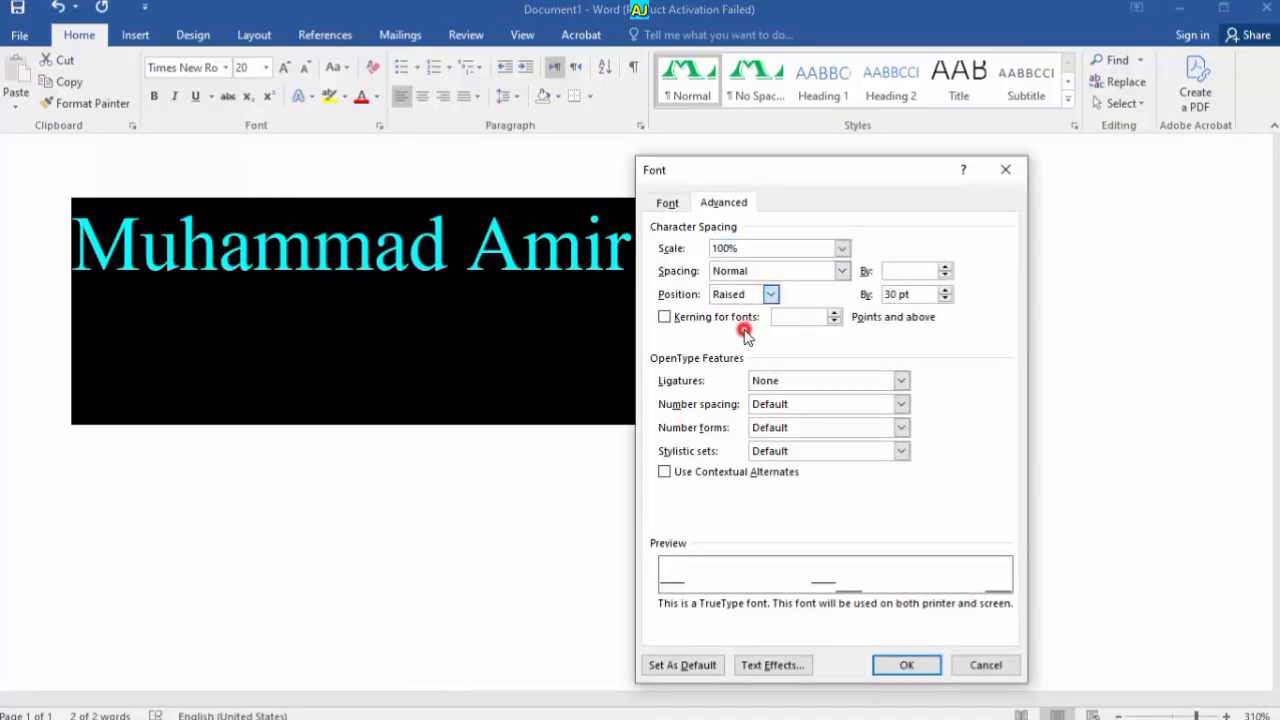
click(900, 665)
click(556, 330)
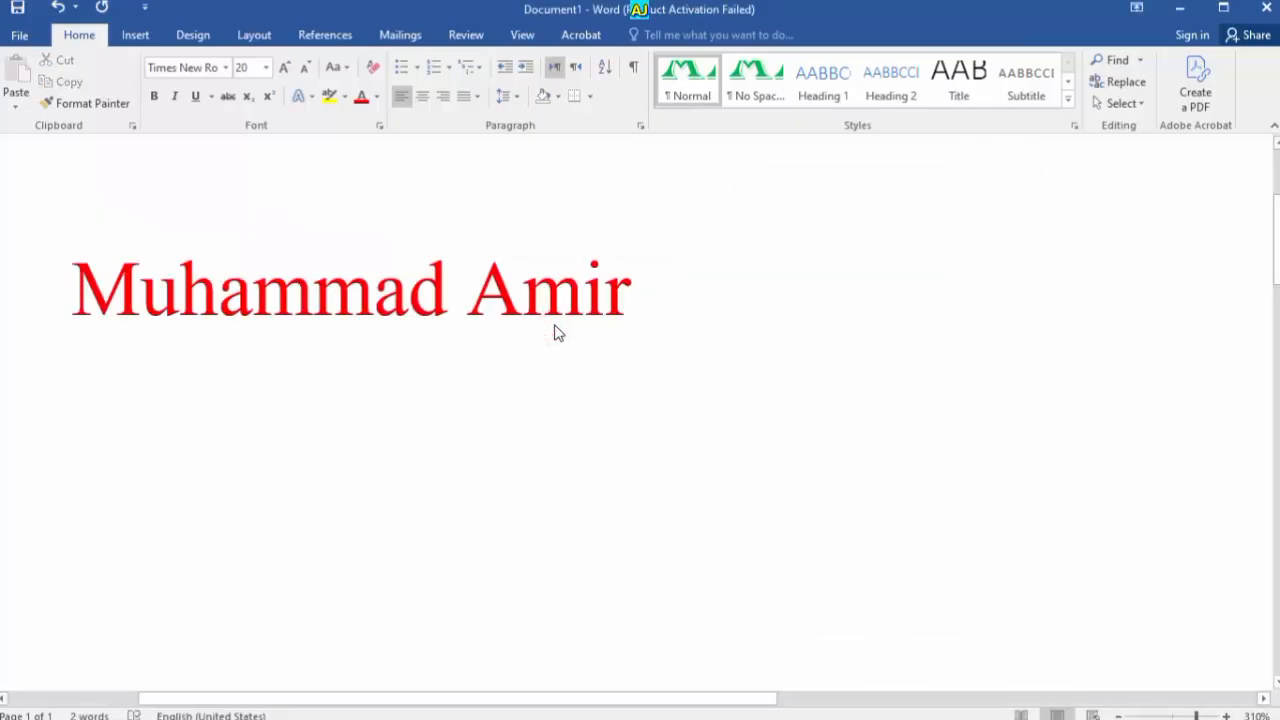
Switch the name's position to Raised and increase the raise amount
triple_click(554, 324)
key(ctrl+d)
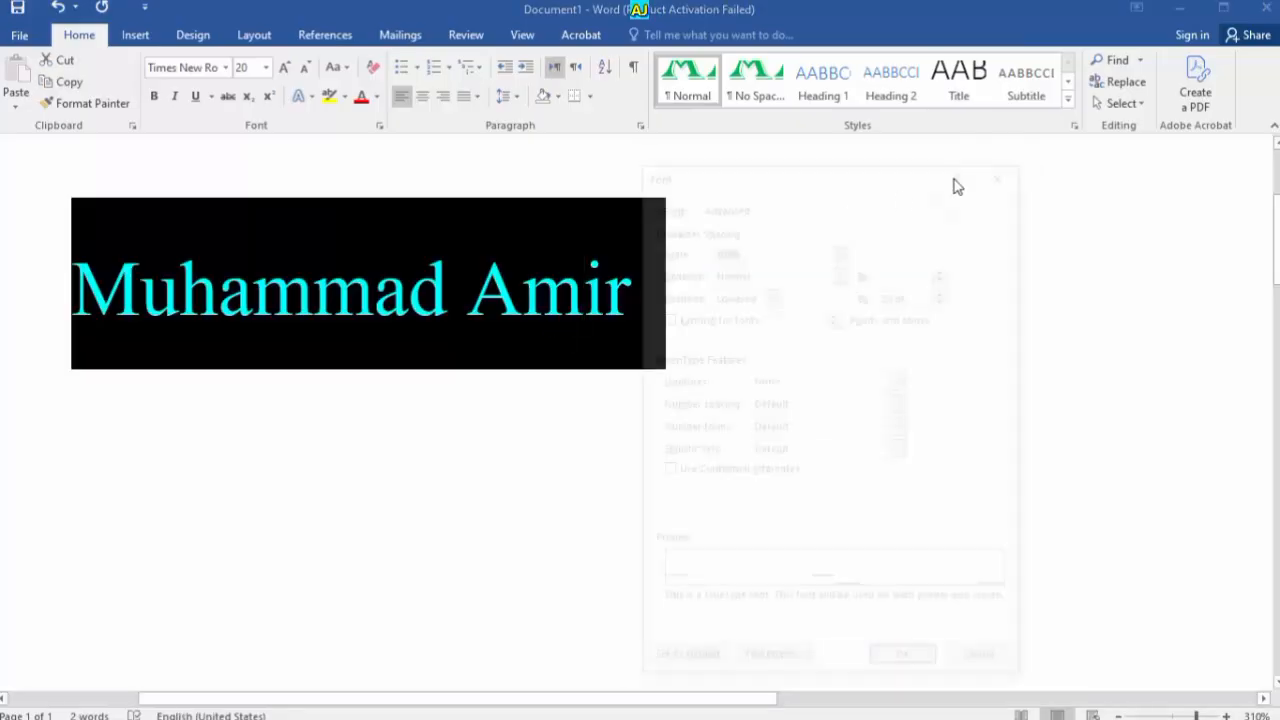
click(770, 294)
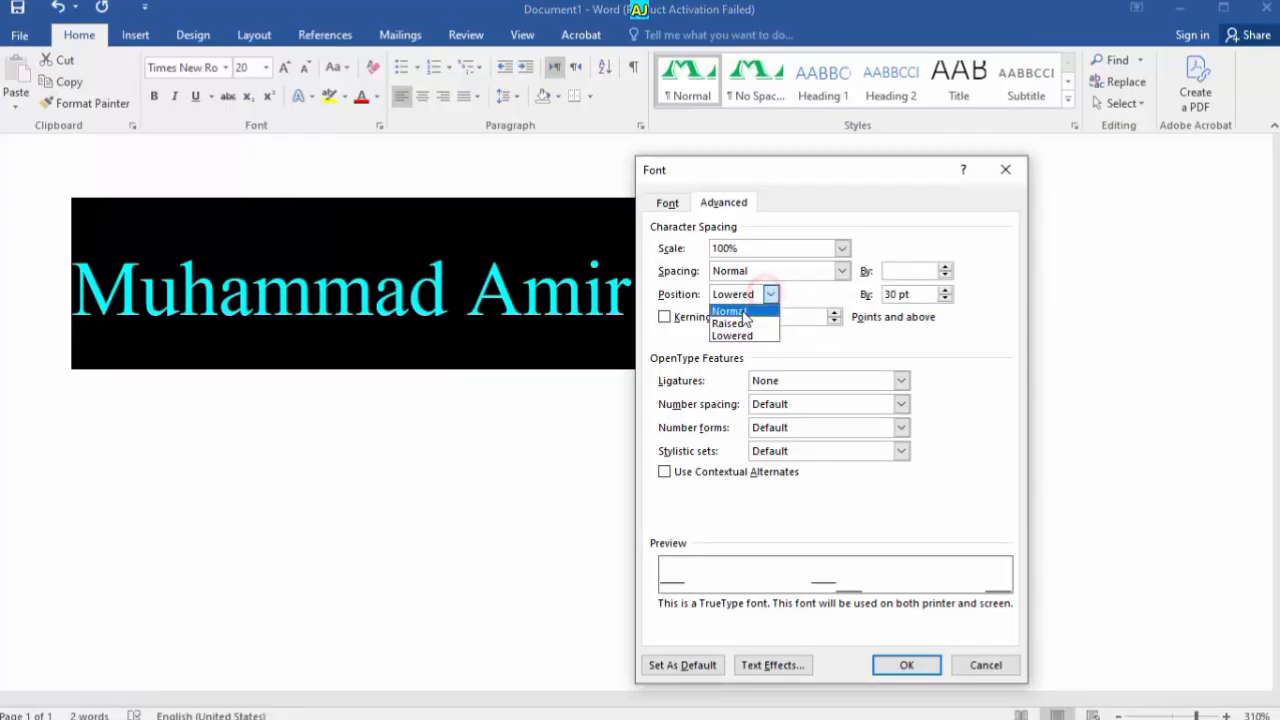
click(737, 322)
click(945, 297)
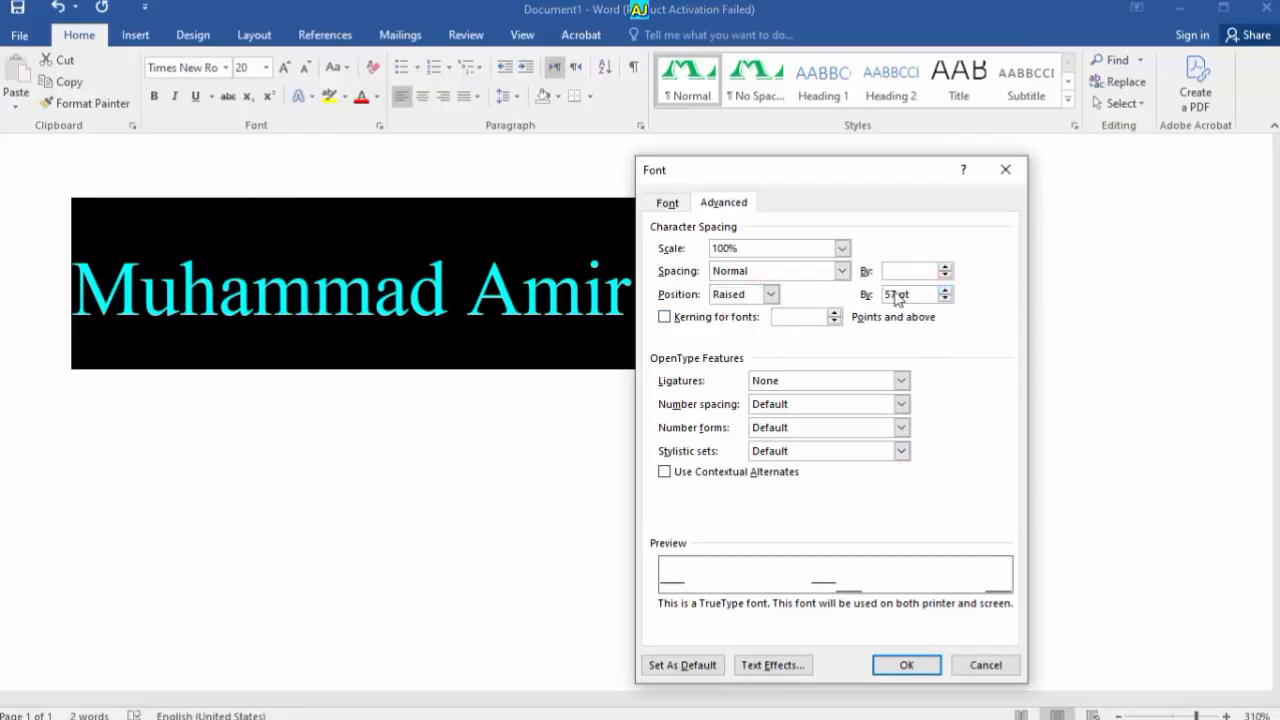
click(900, 666)
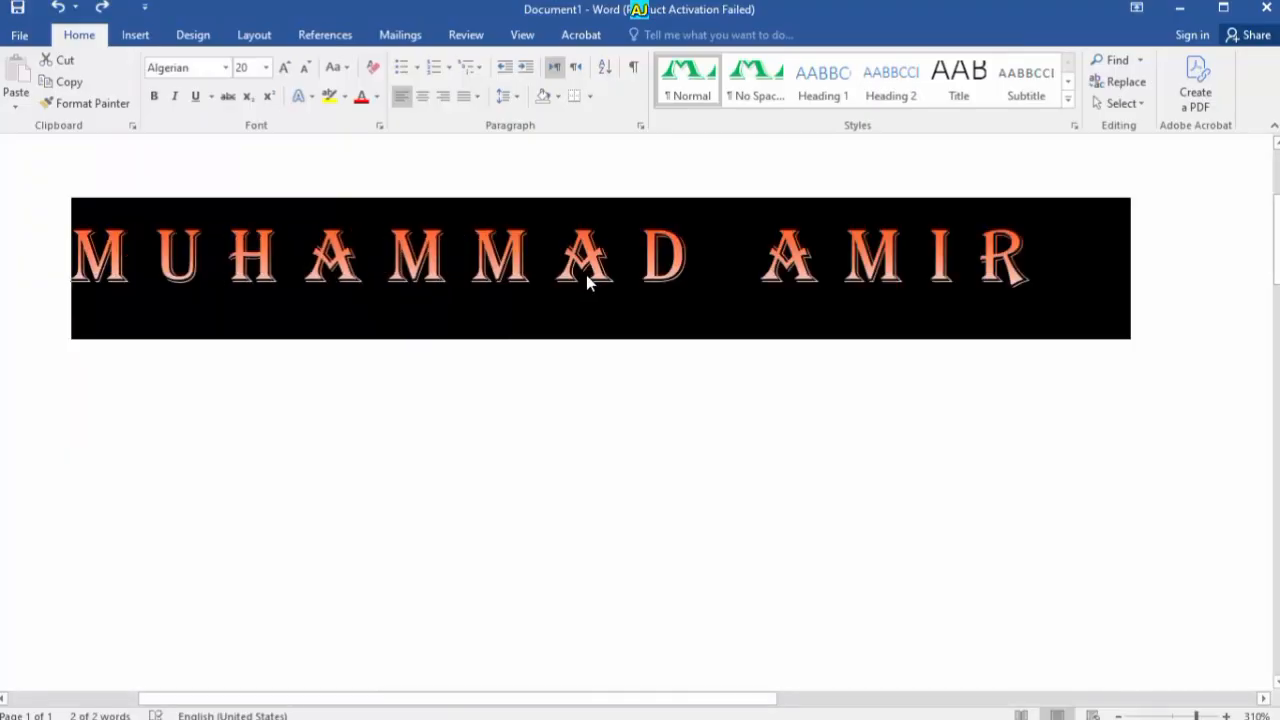
Try clearing the title's formatting, then undo back to the letter-spaced 20 pt title
click(367, 64)
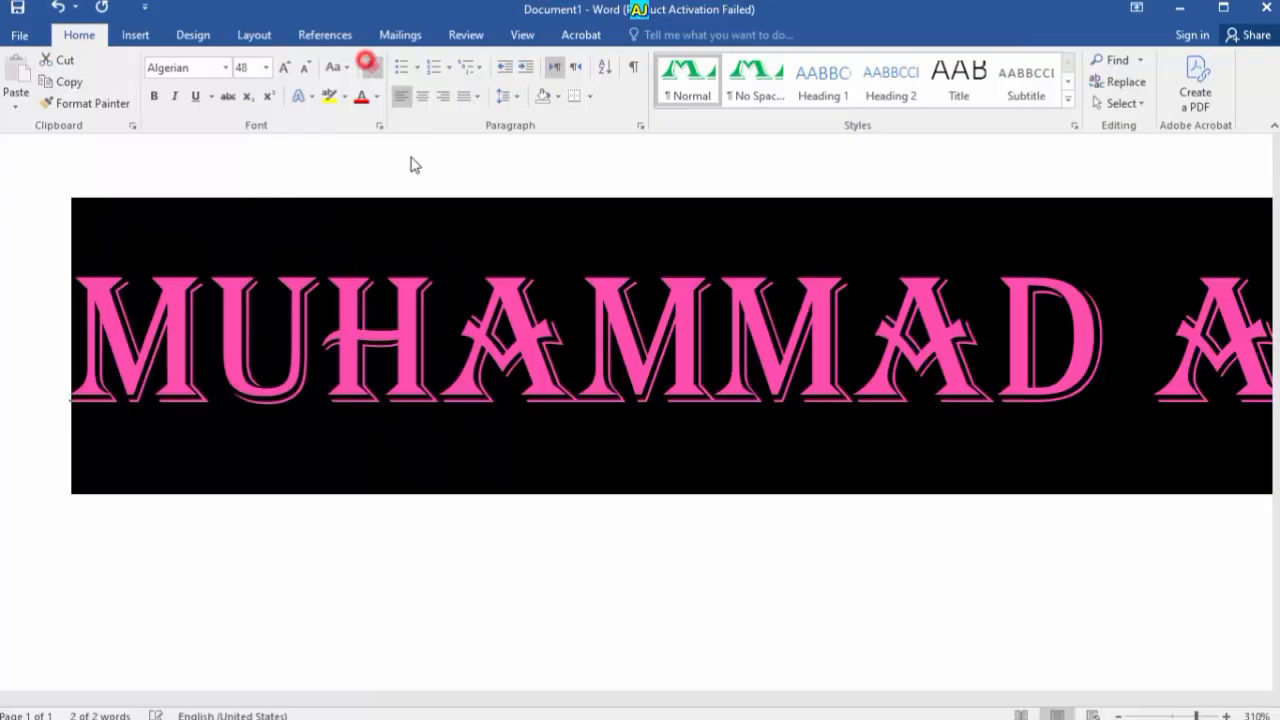
click(461, 344)
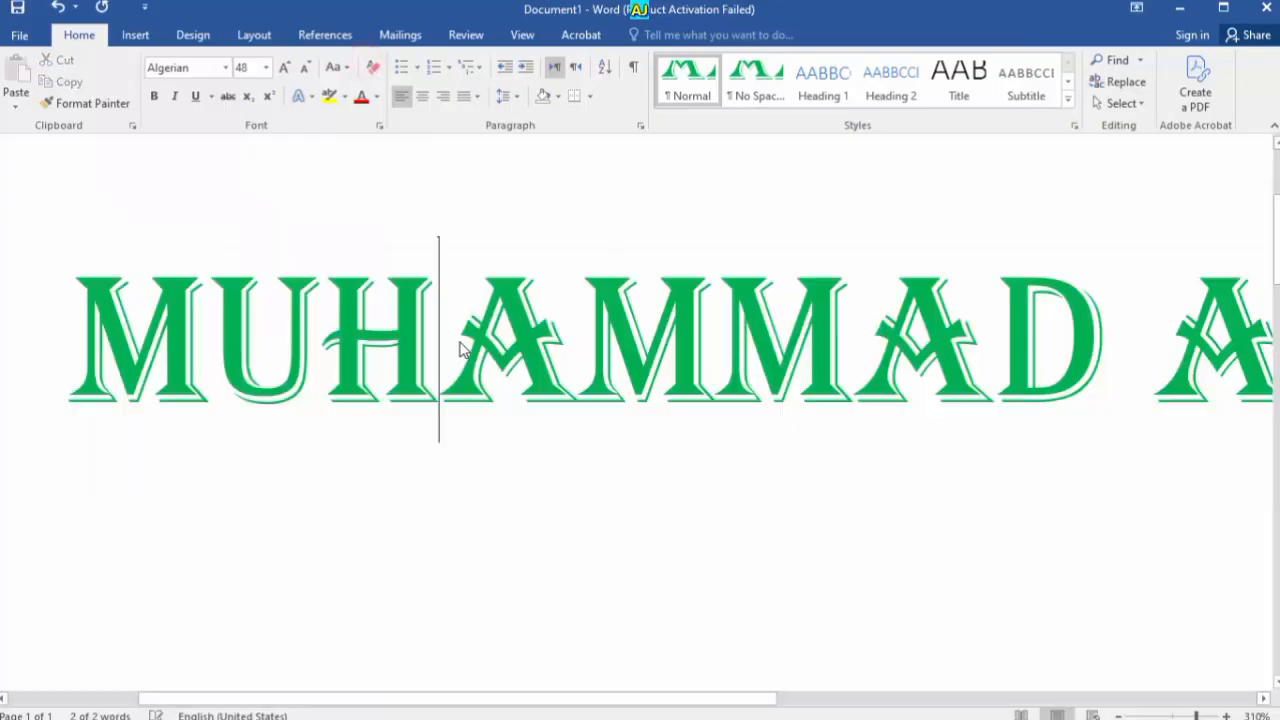
key(ctrl+a)
click(461, 340)
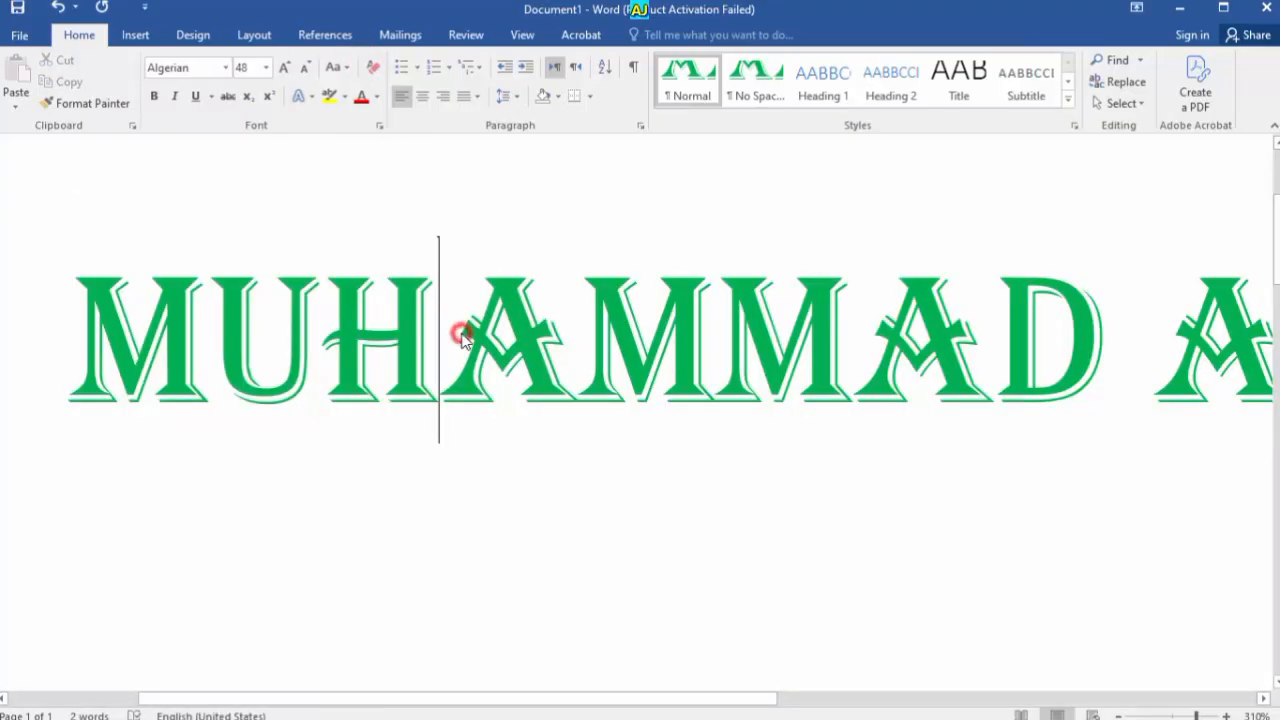
key(ctrl+z)
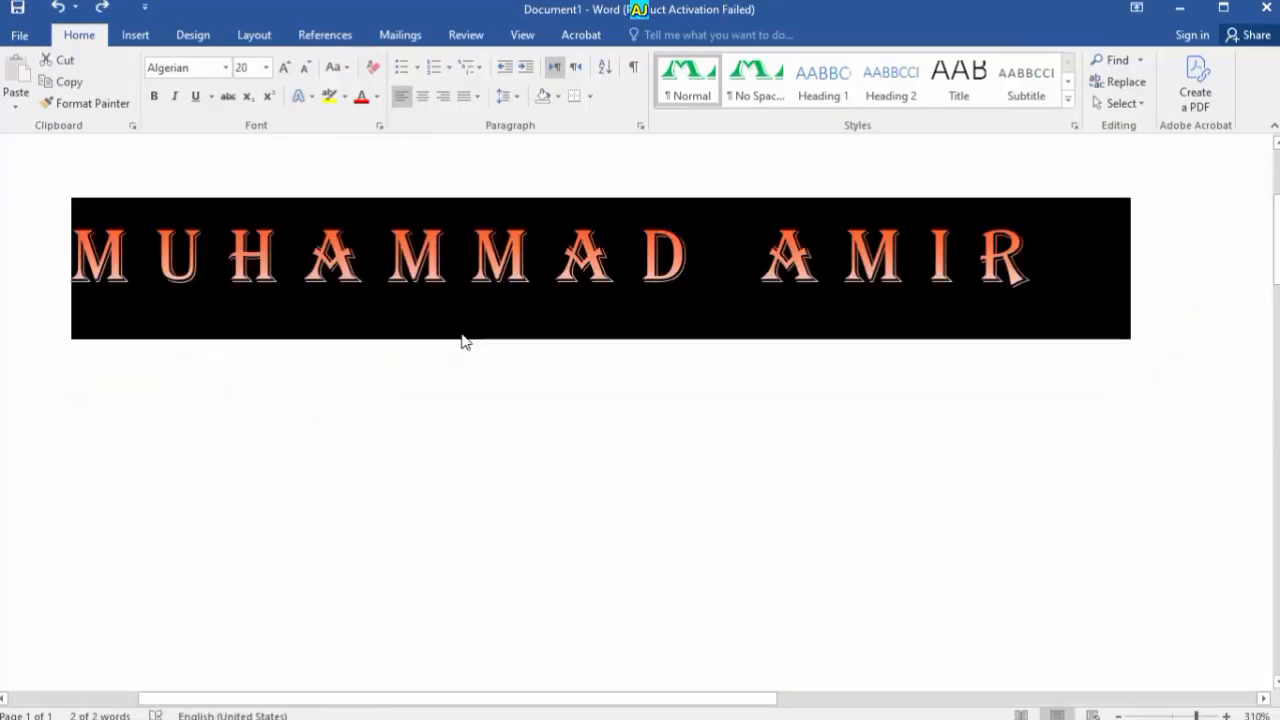
click(461, 336)
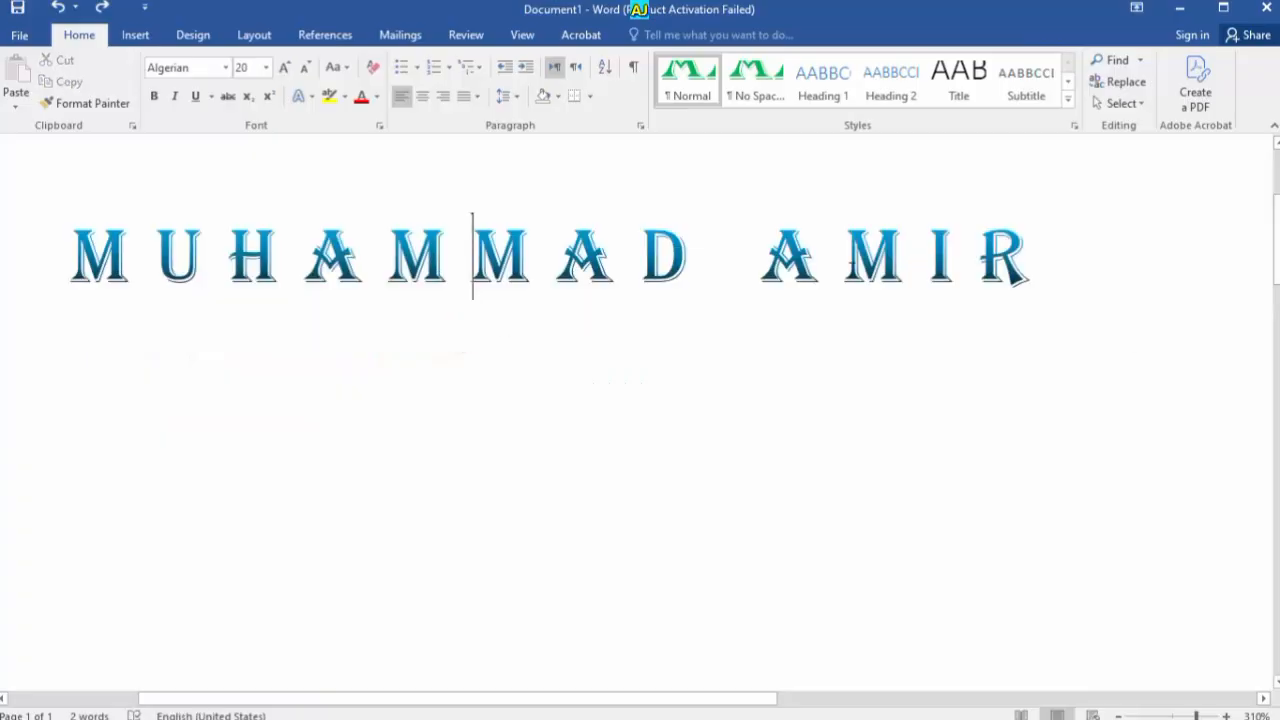
key(ctrl+a)
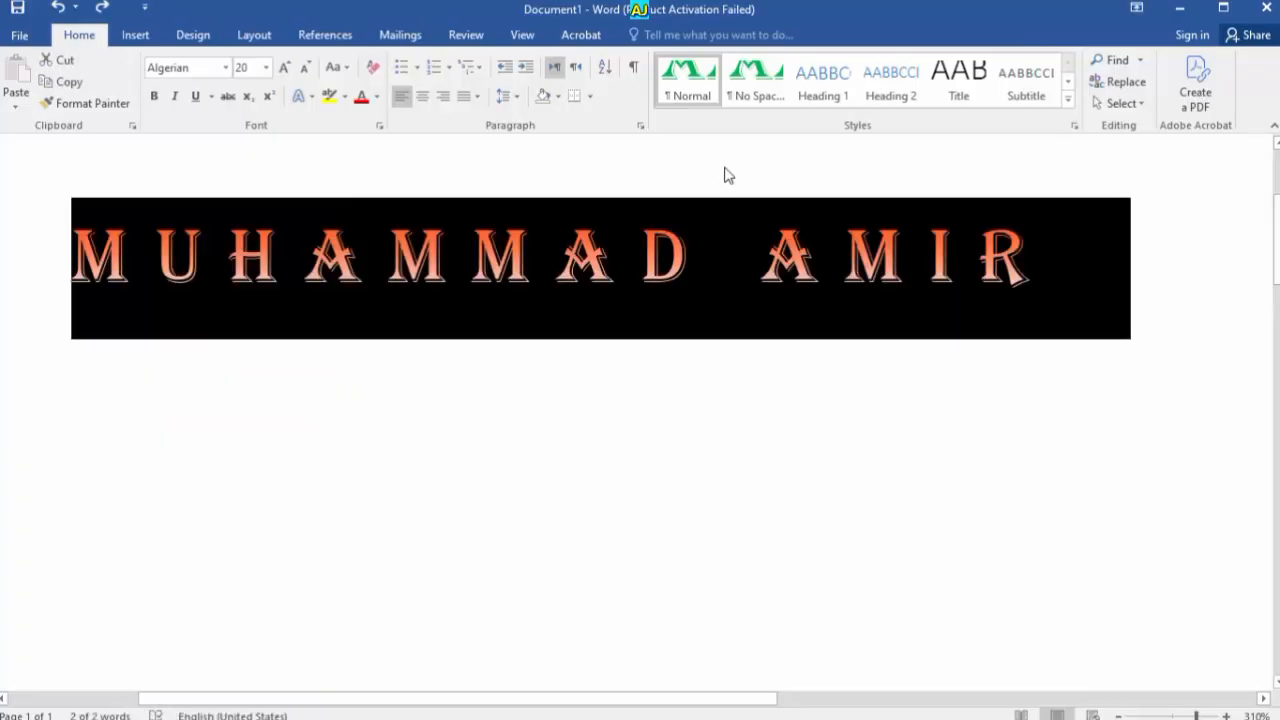
click(372, 68)
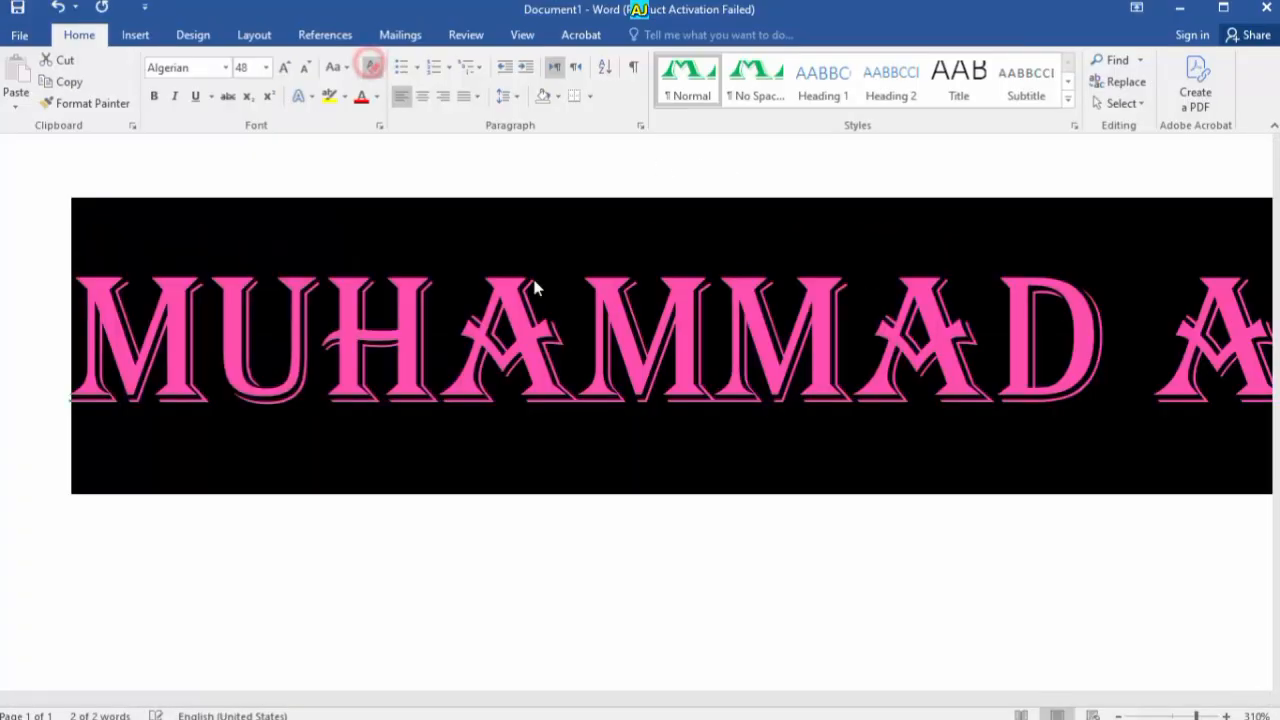
scroll(557, 441, down, 13)
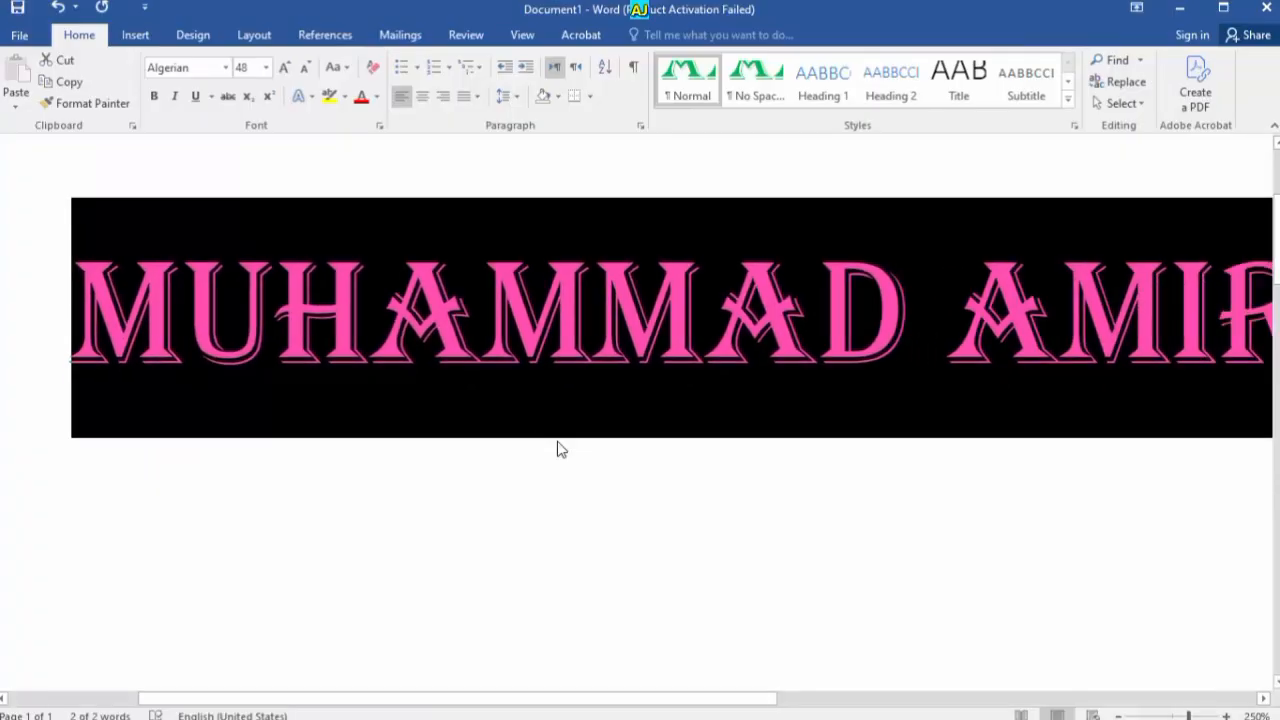
click(558, 446)
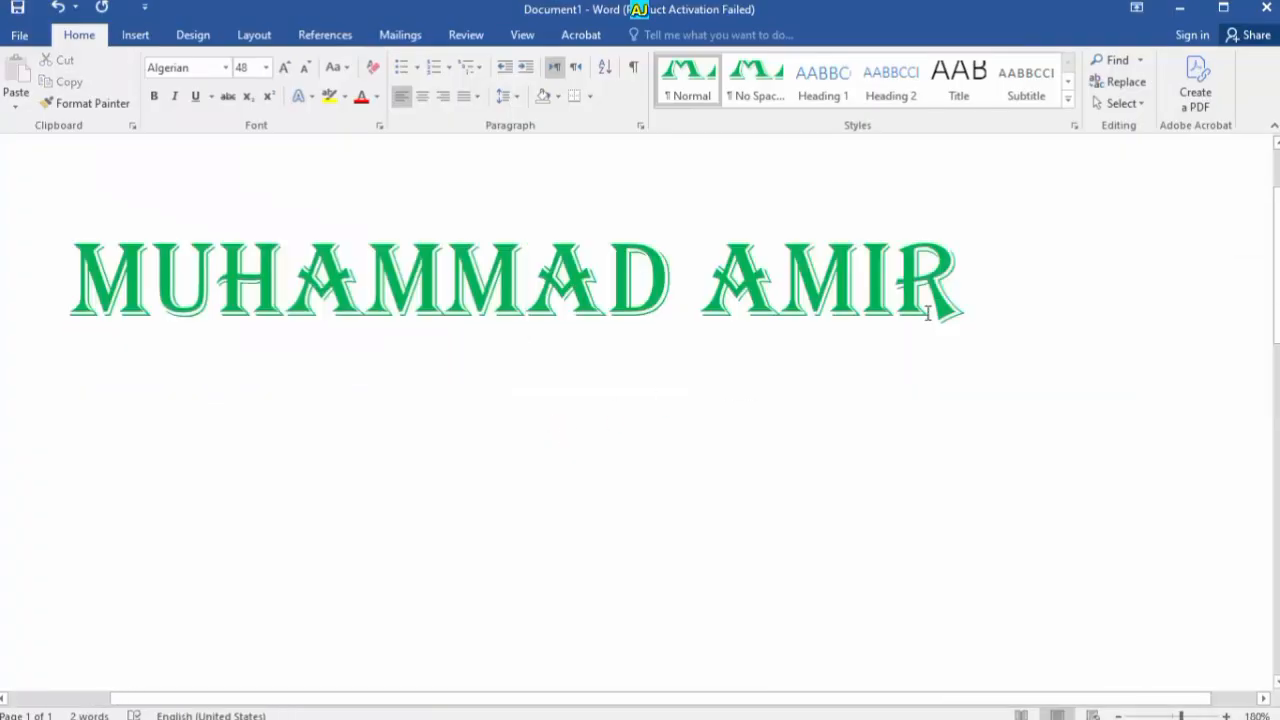
click(89, 183)
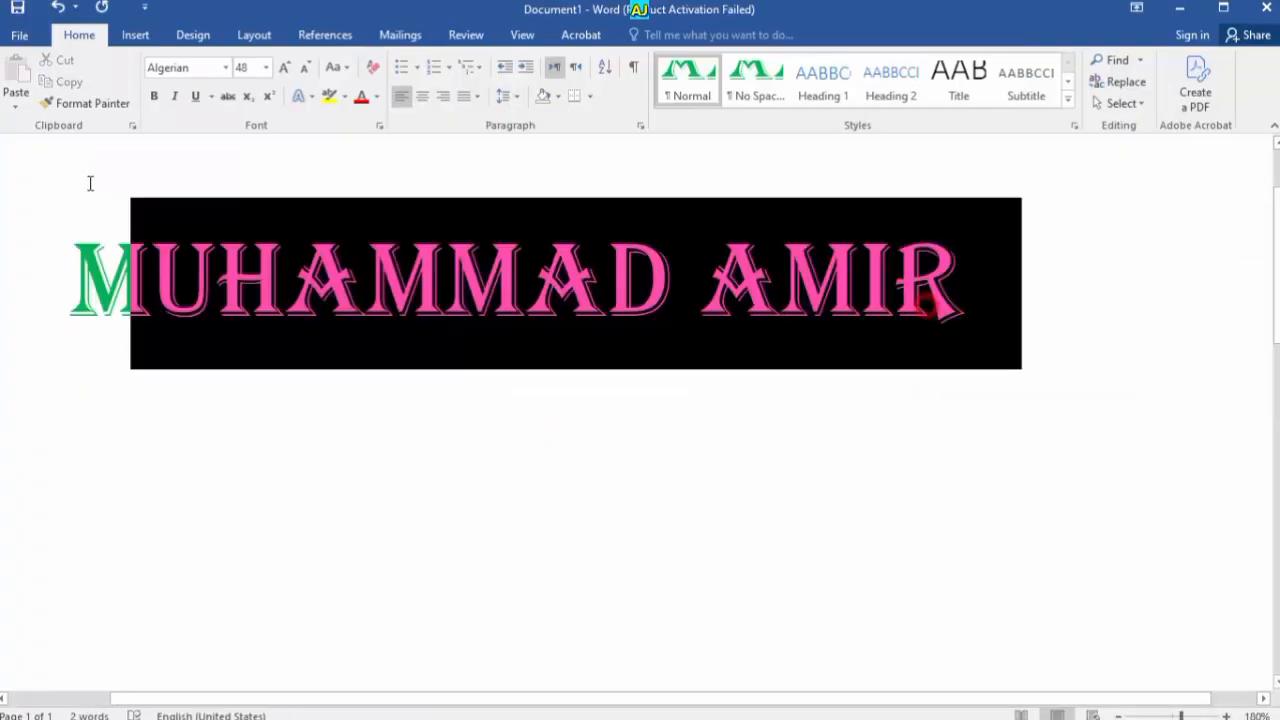
click(372, 72)
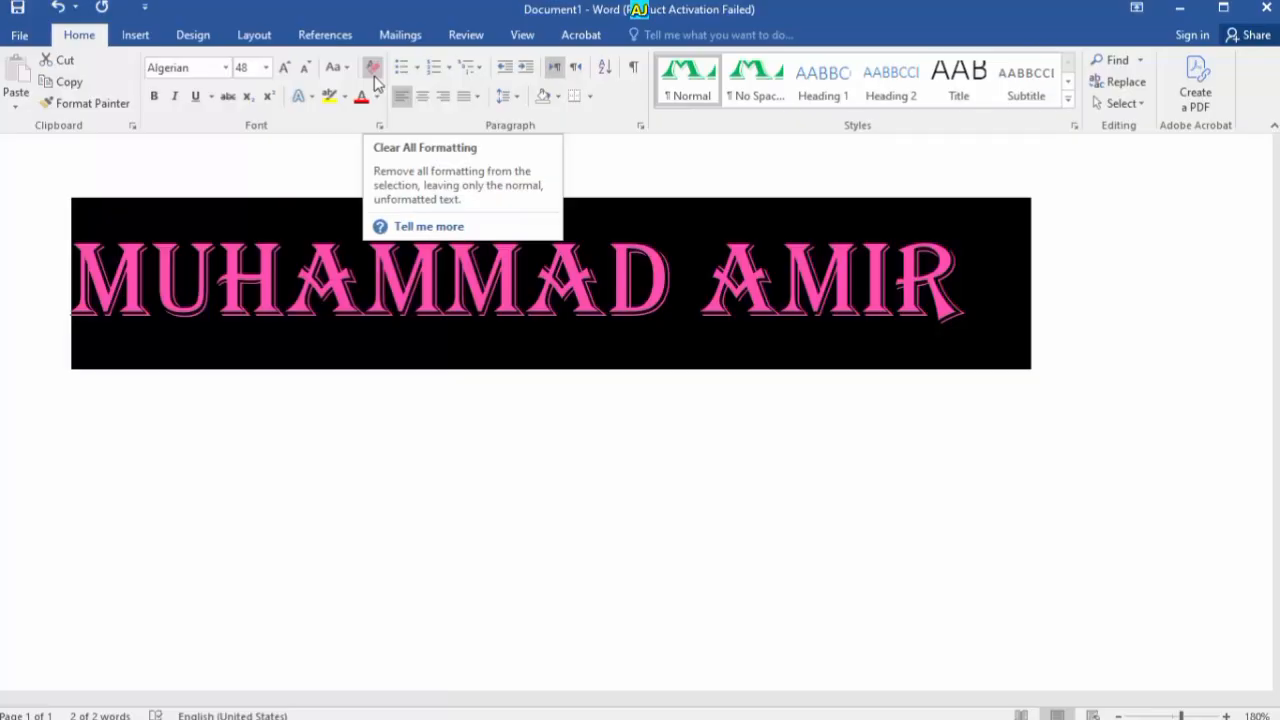
click(373, 78)
click(500, 272)
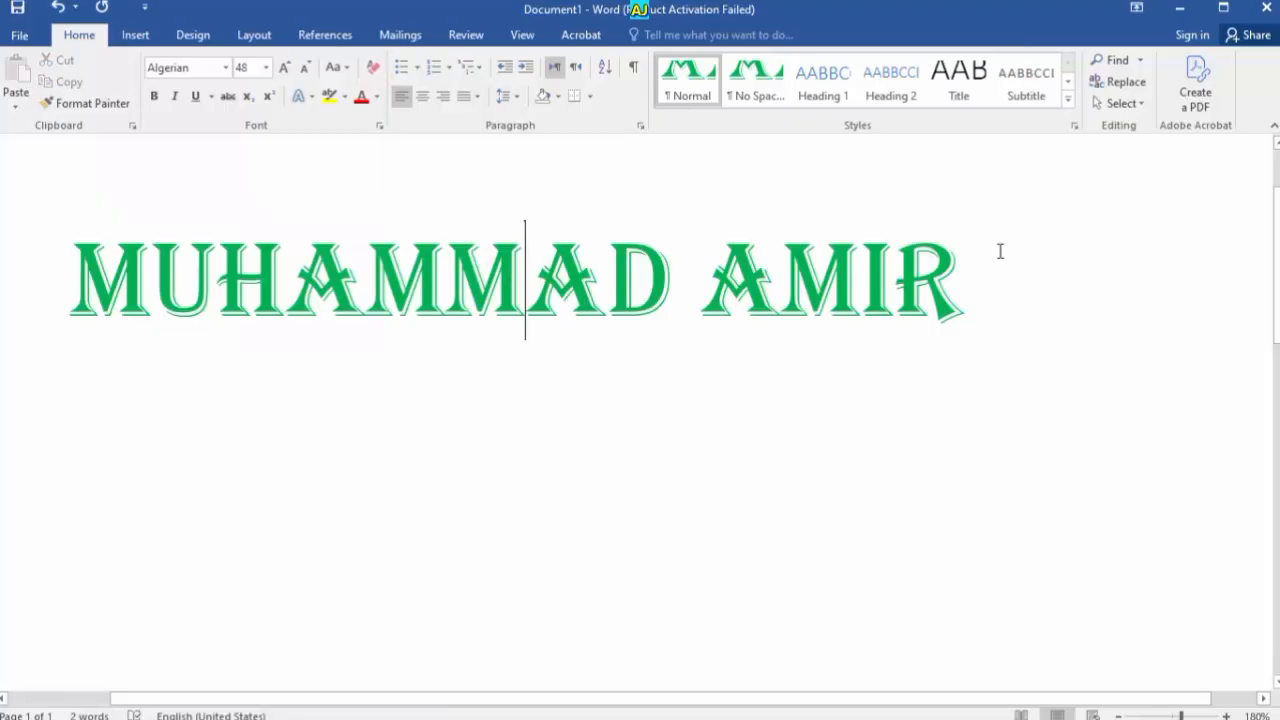
key(ctrl+d)
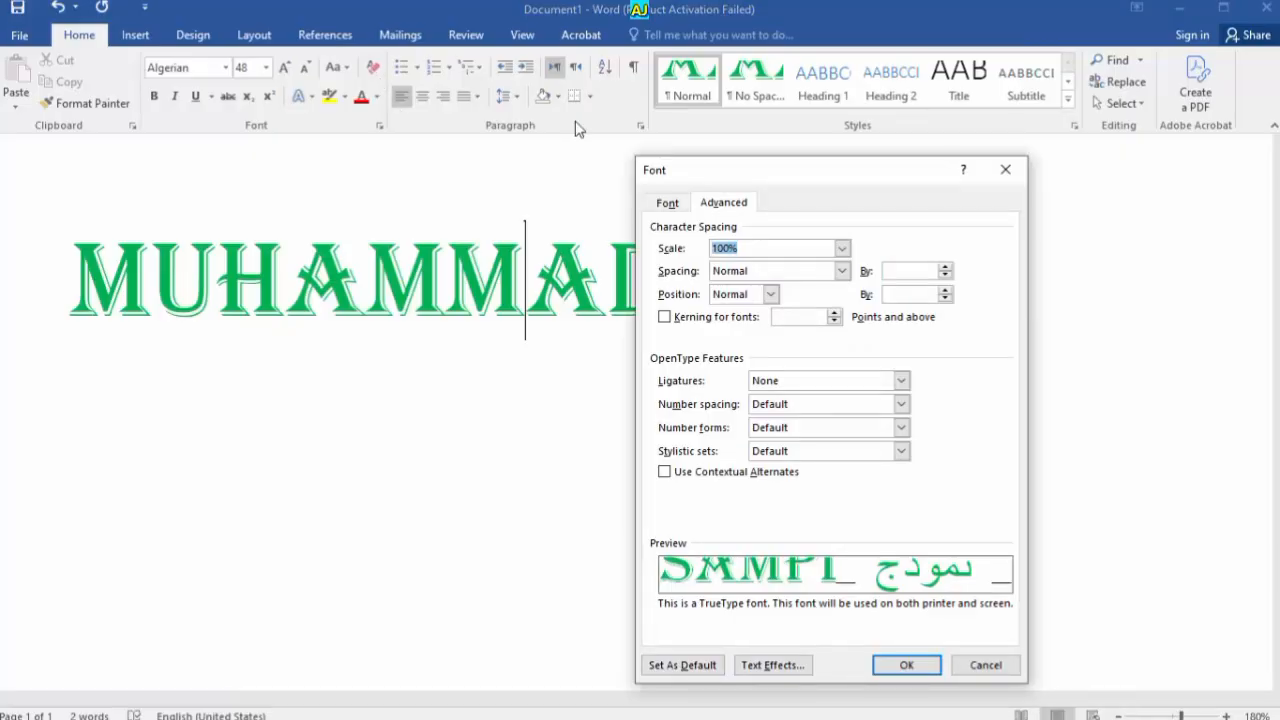
For the selected name, enable kerning at 72 points and above and turn on contextual alternates
click(1005, 168)
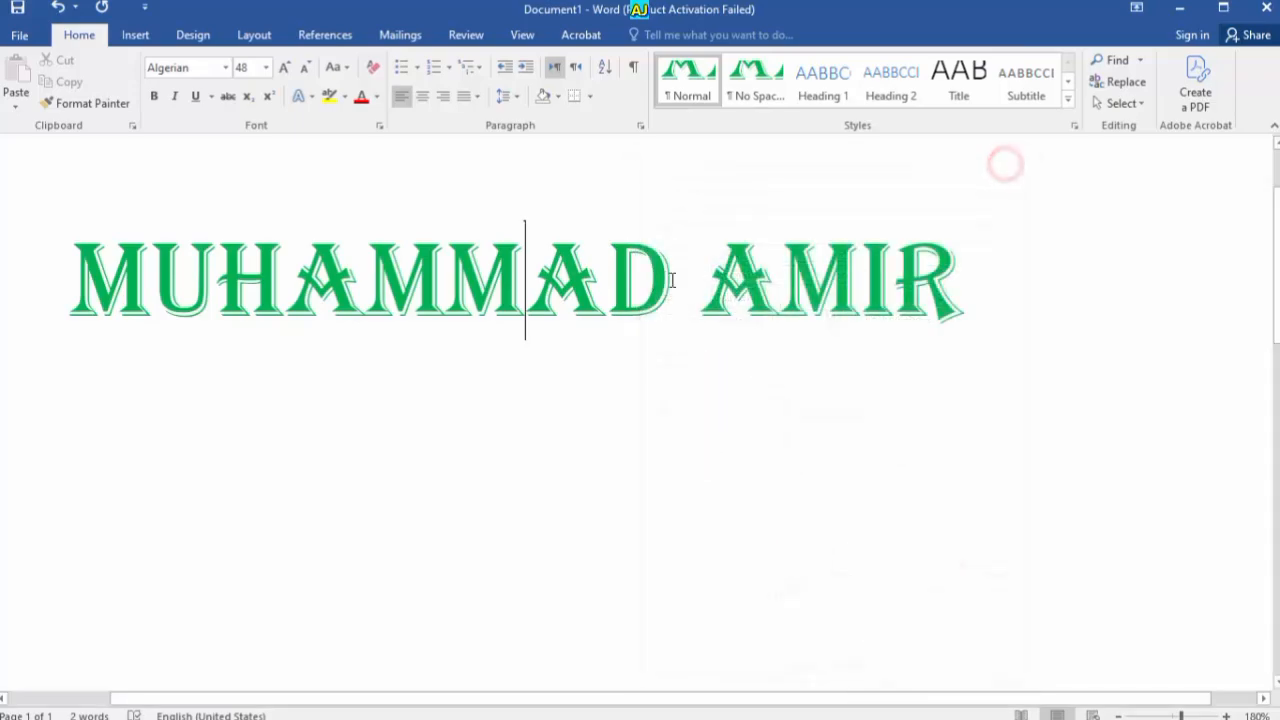
key(ctrl+a)
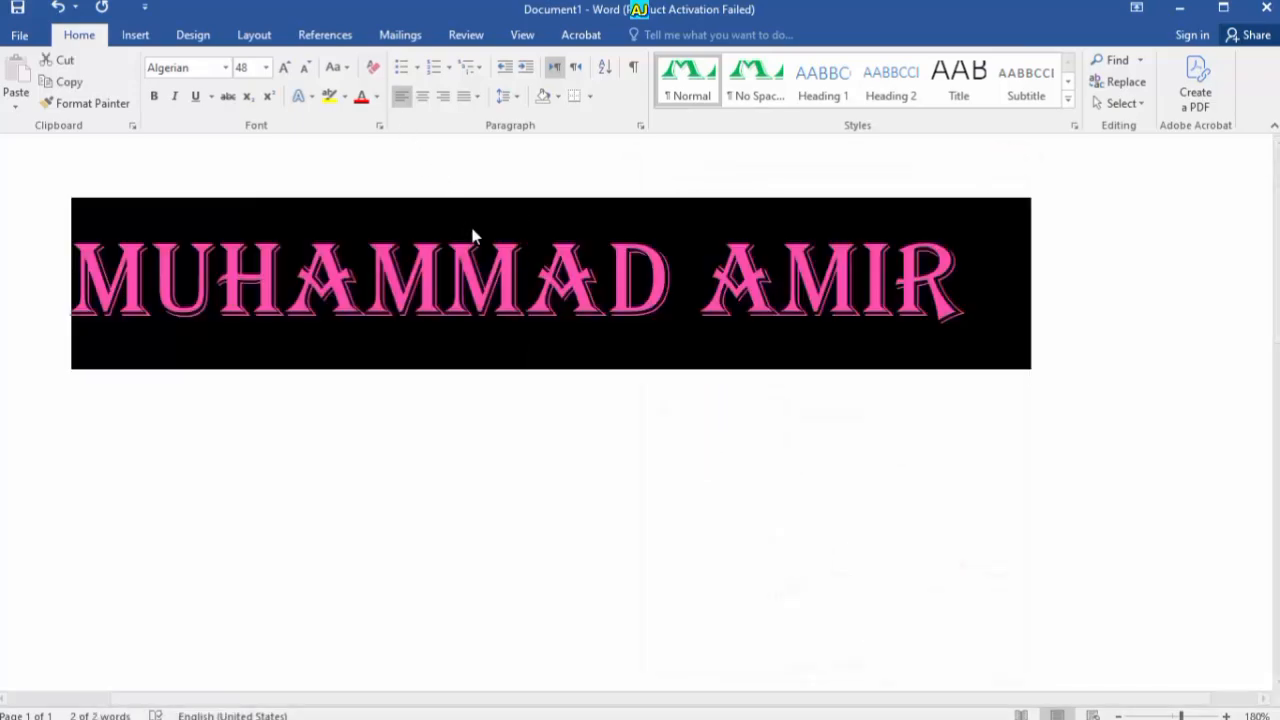
key(ctrl+d)
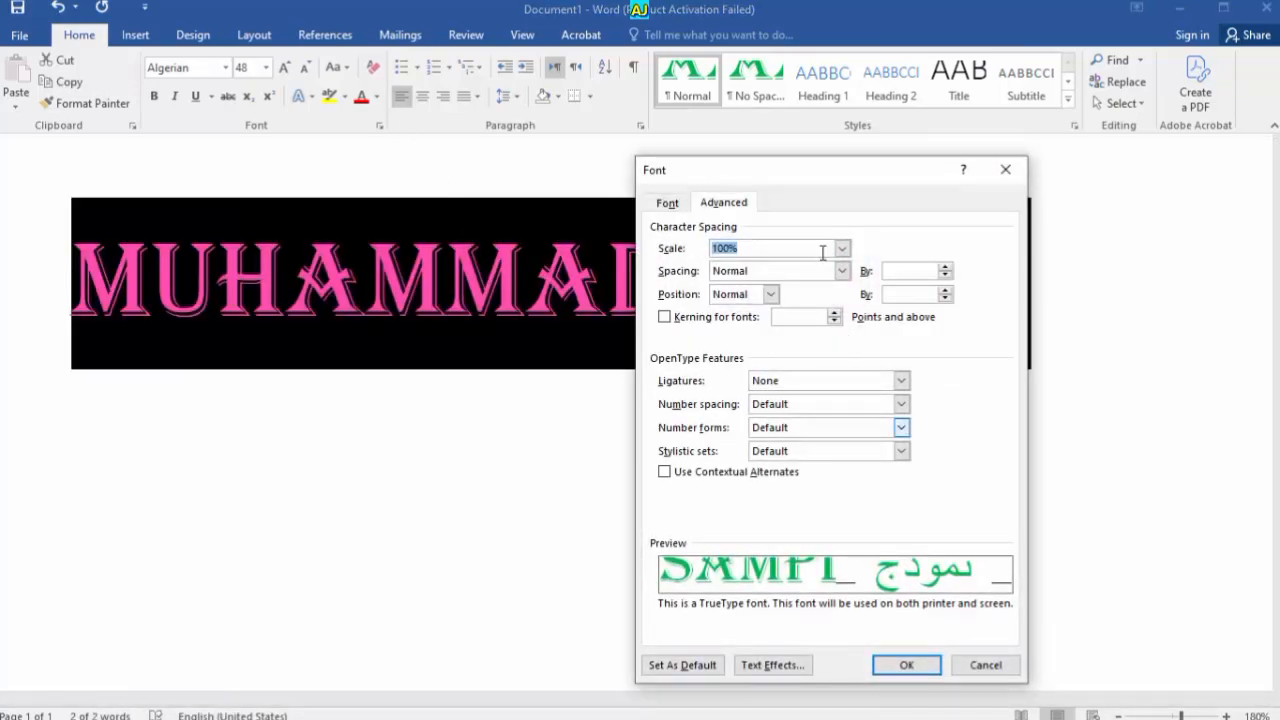
click(723, 202)
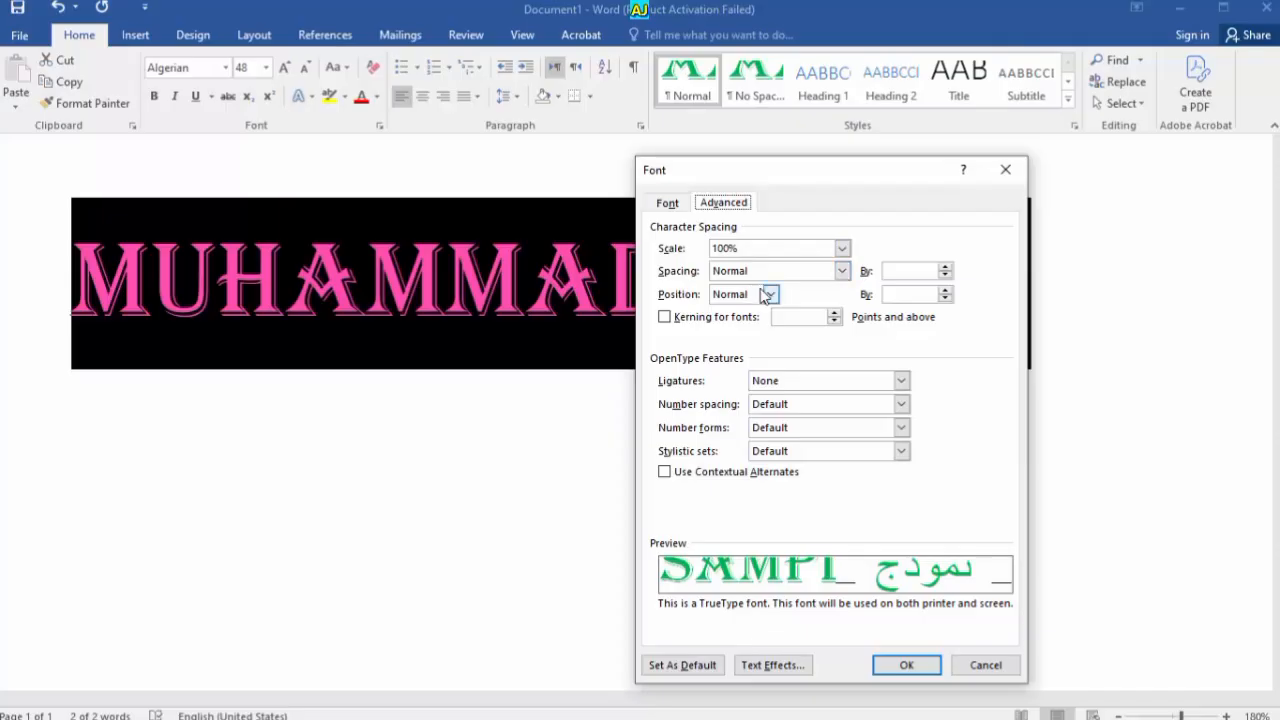
click(665, 319)
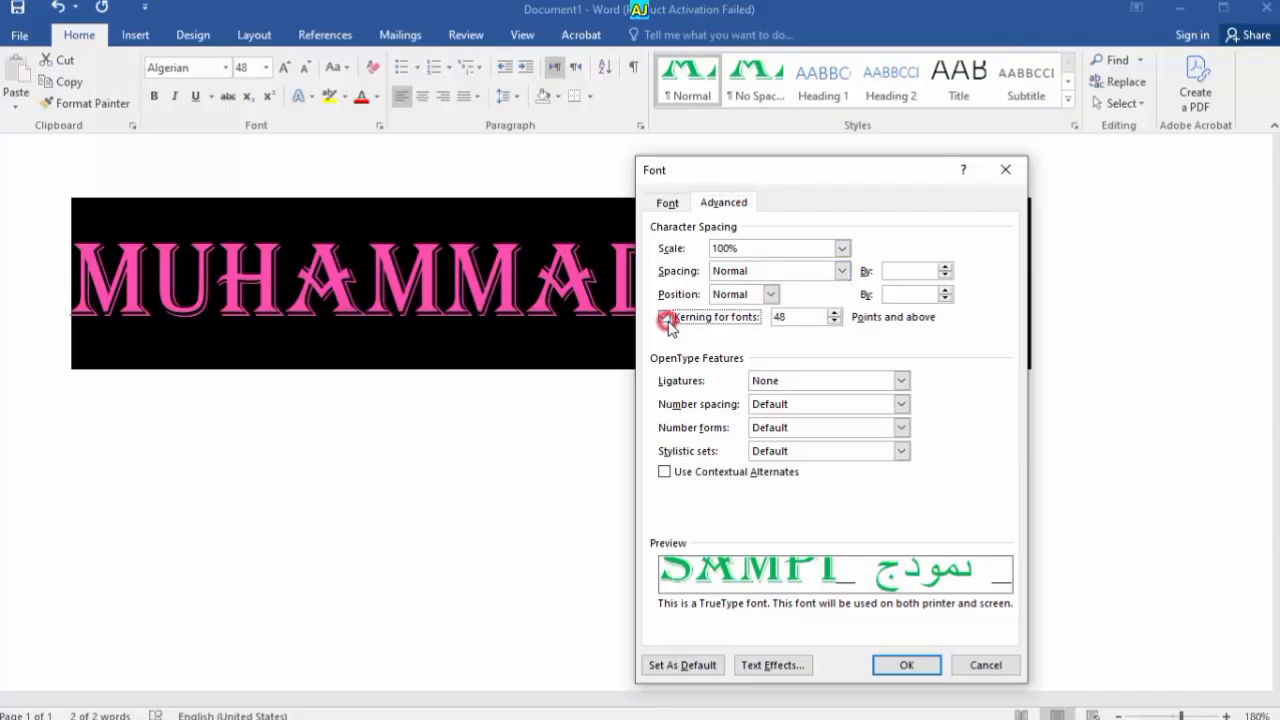
click(834, 313)
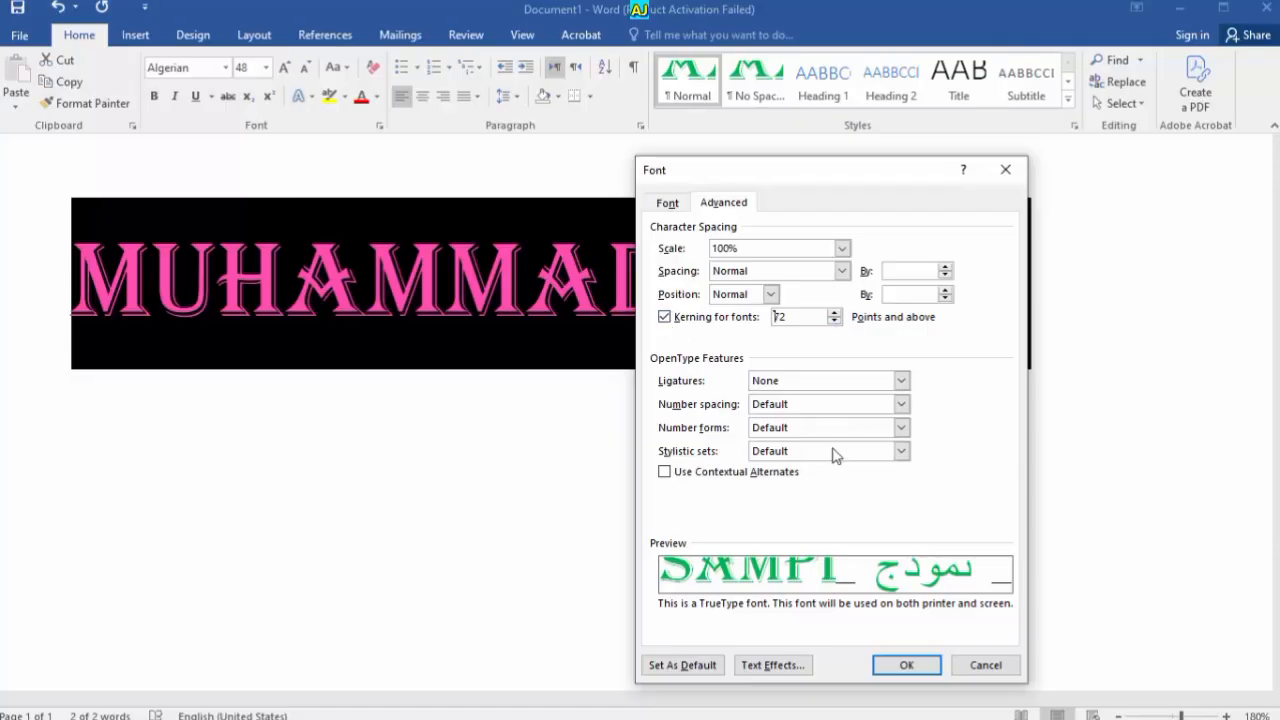
click(696, 476)
Check the number forms setting and move the Font dialog left, staying on the Advanced tab
click(858, 424)
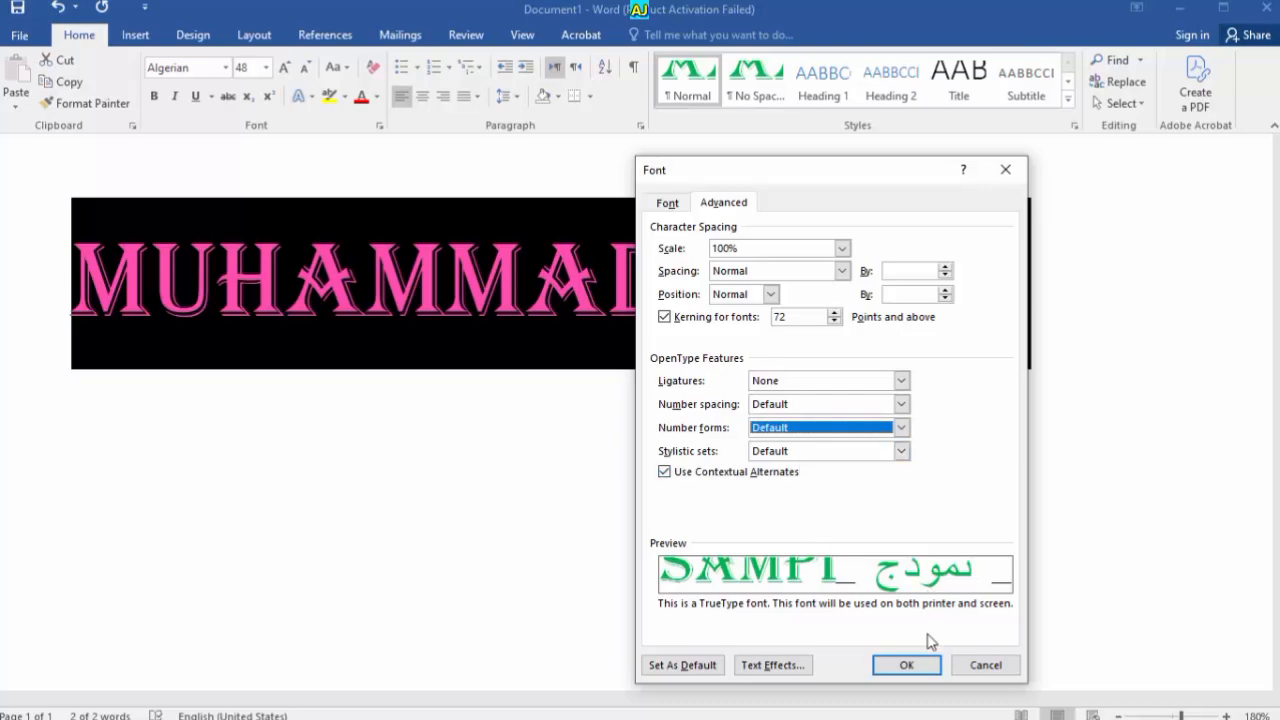
click(680, 201)
drag(694, 182, 470, 182)
click(500, 202)
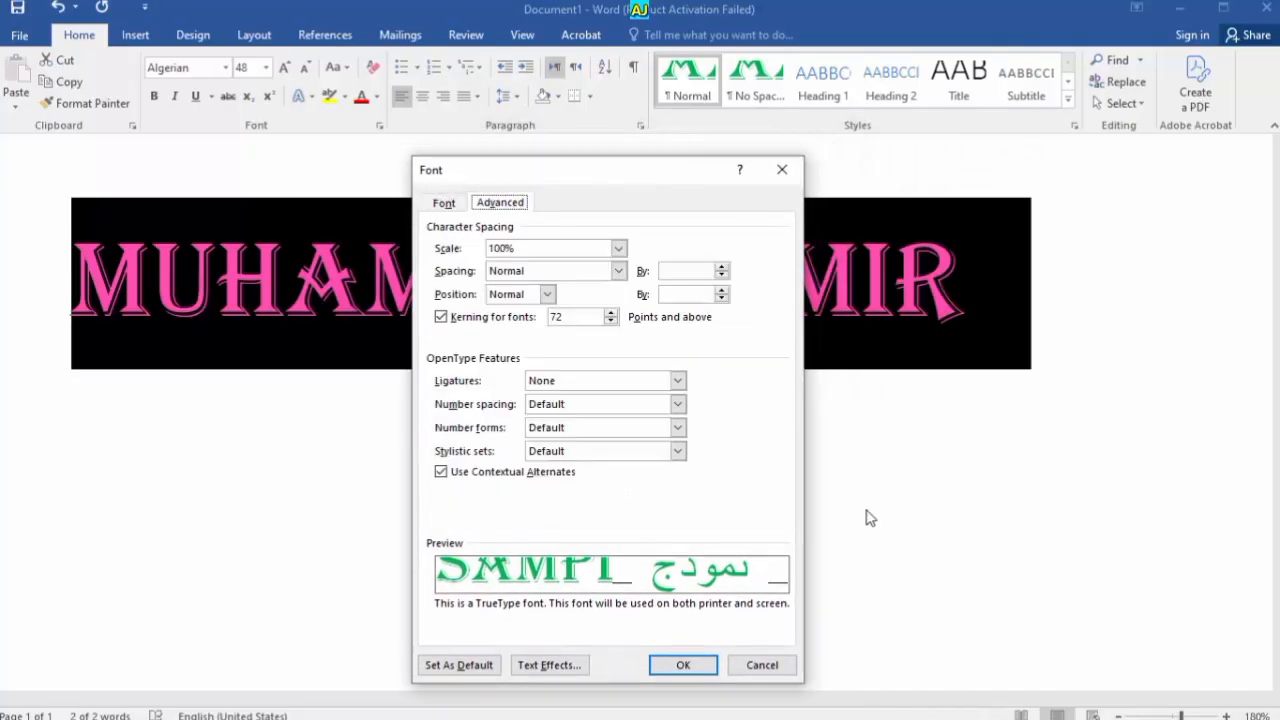